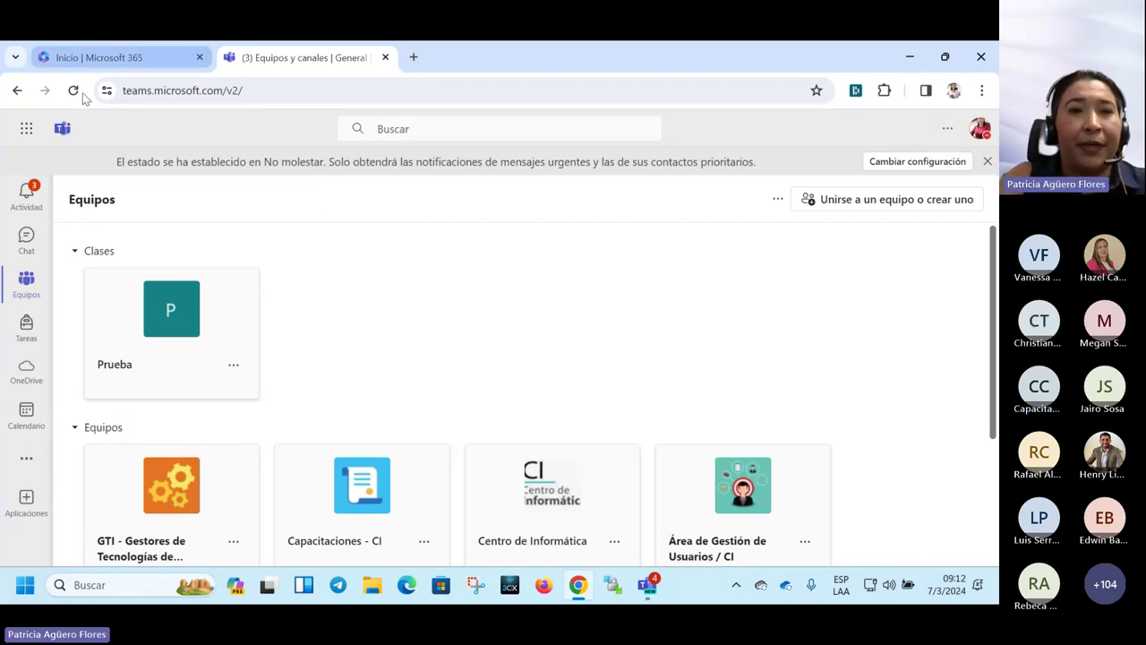
- Switch to the 'Inicio | Microsoft 365' tab to see its recommended files
left_click(137, 49)
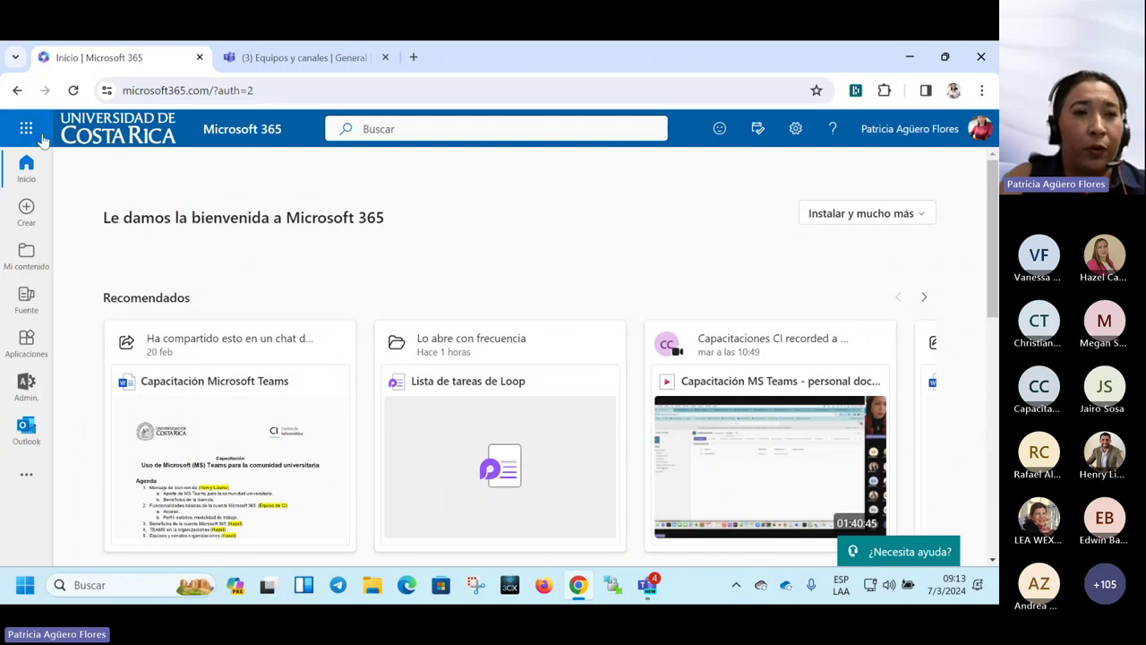
- Browse the Microsoft 365 app launcher, then return to the Teams Equipos page
left_click(26, 132)
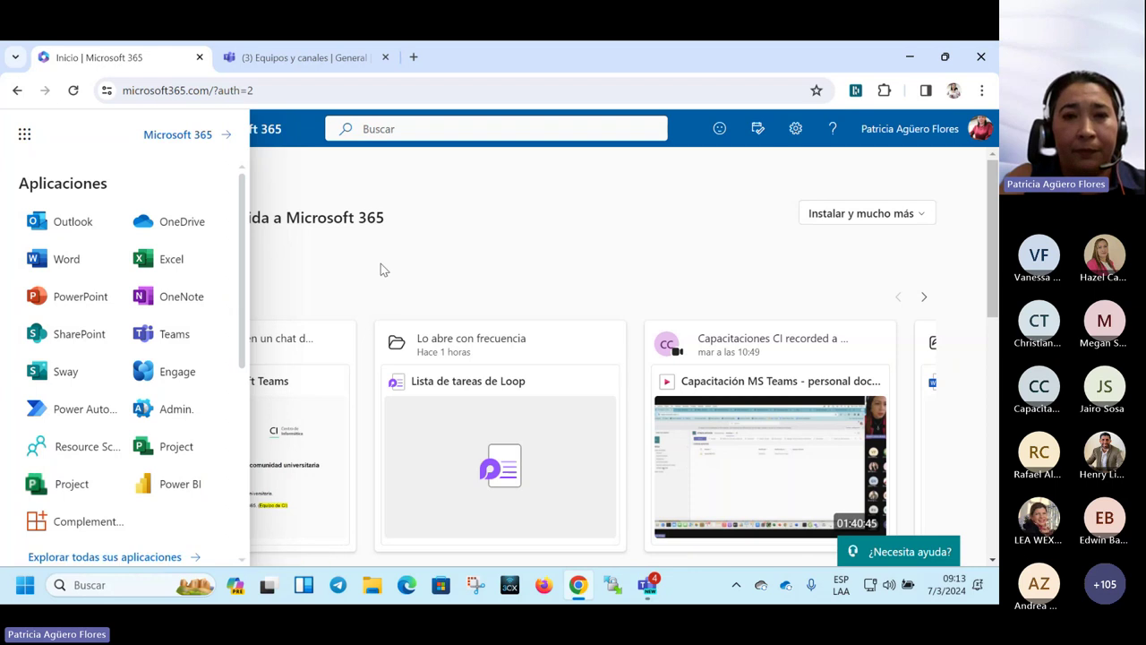
left_click(352, 43)
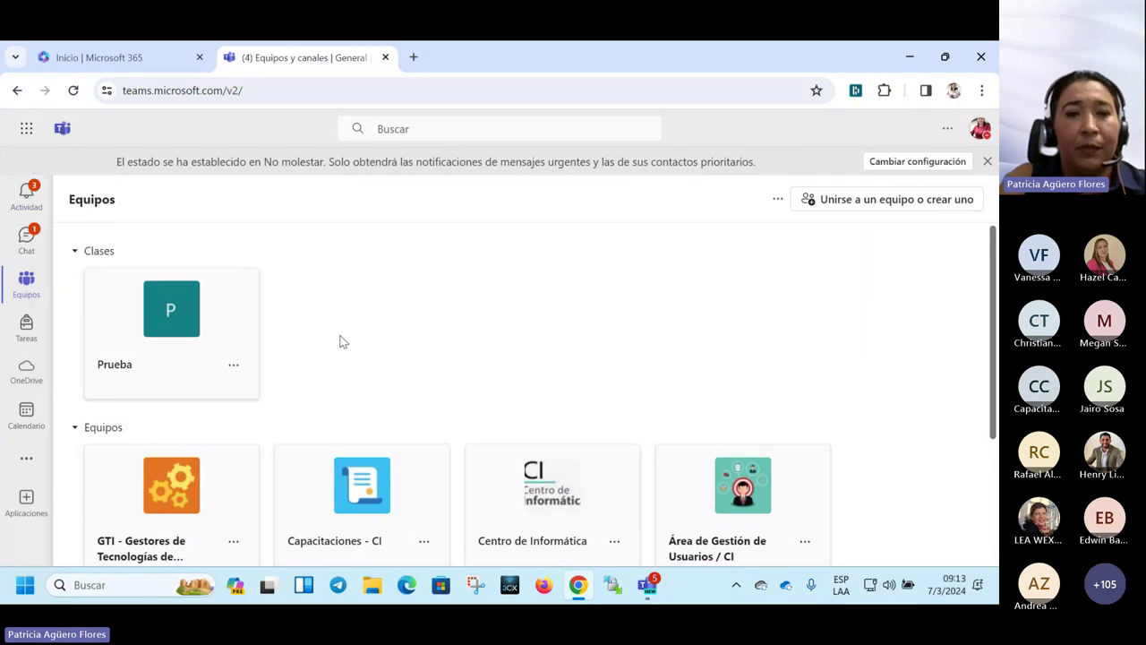
scroll(341, 339, "down", 1)
scroll(338, 337, "up", 1)
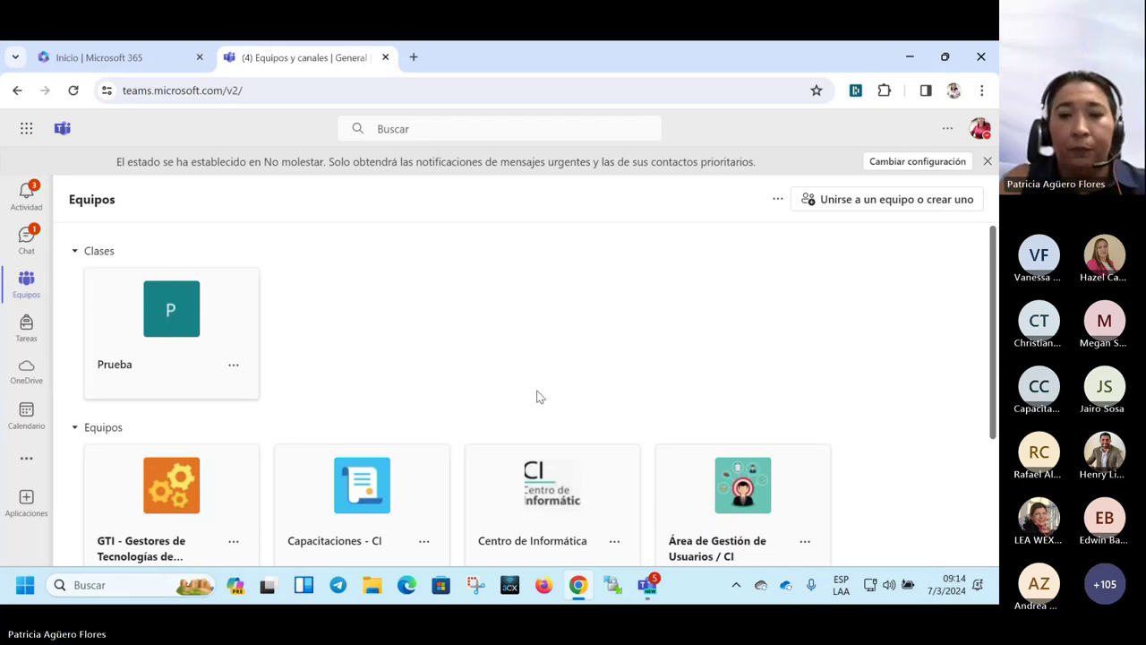
- Bring the Teams desktop app forward and open its account panel showing Presentando
mouse_move(648, 591)
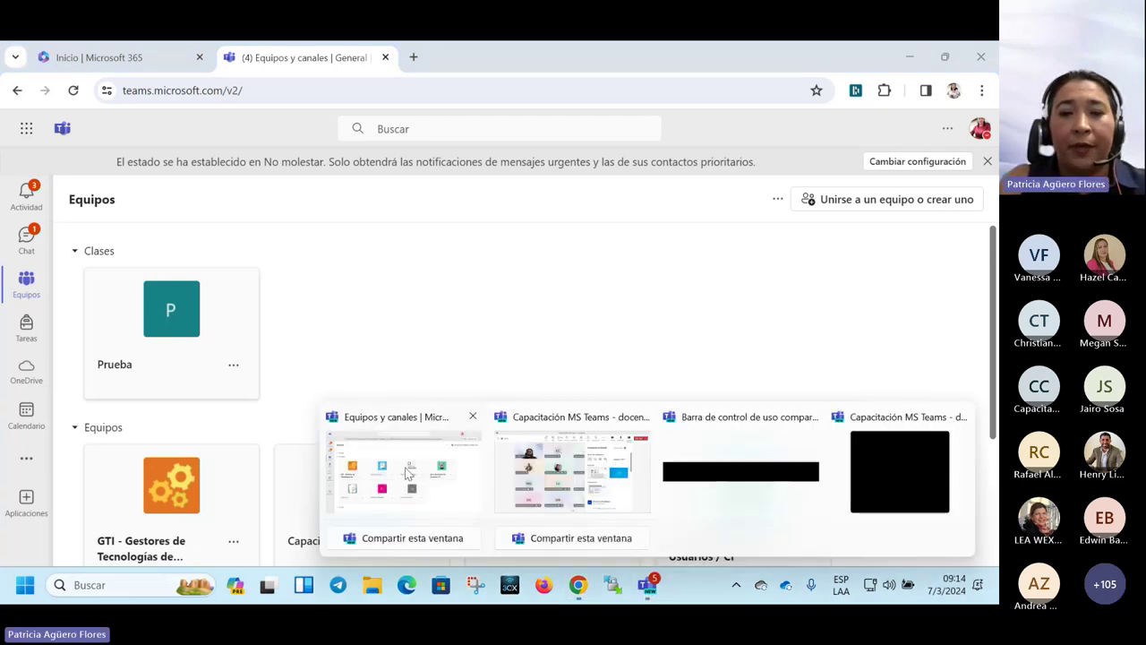
left_click(397, 475)
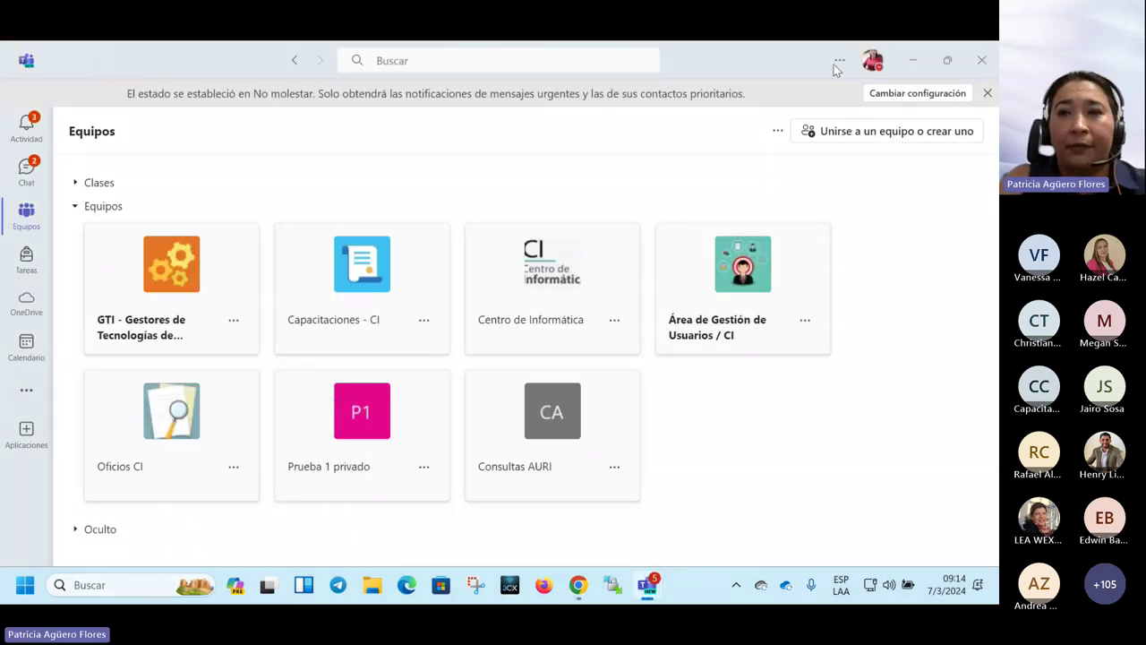
left_click(912, 60)
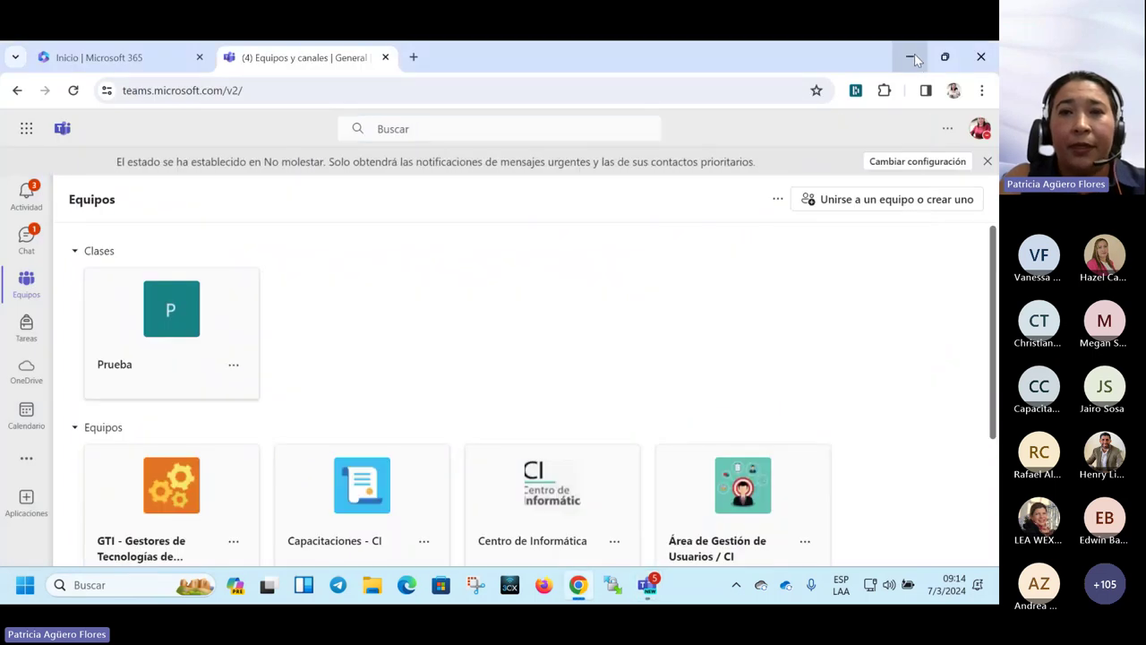
left_click(911, 58)
mouse_move(648, 585)
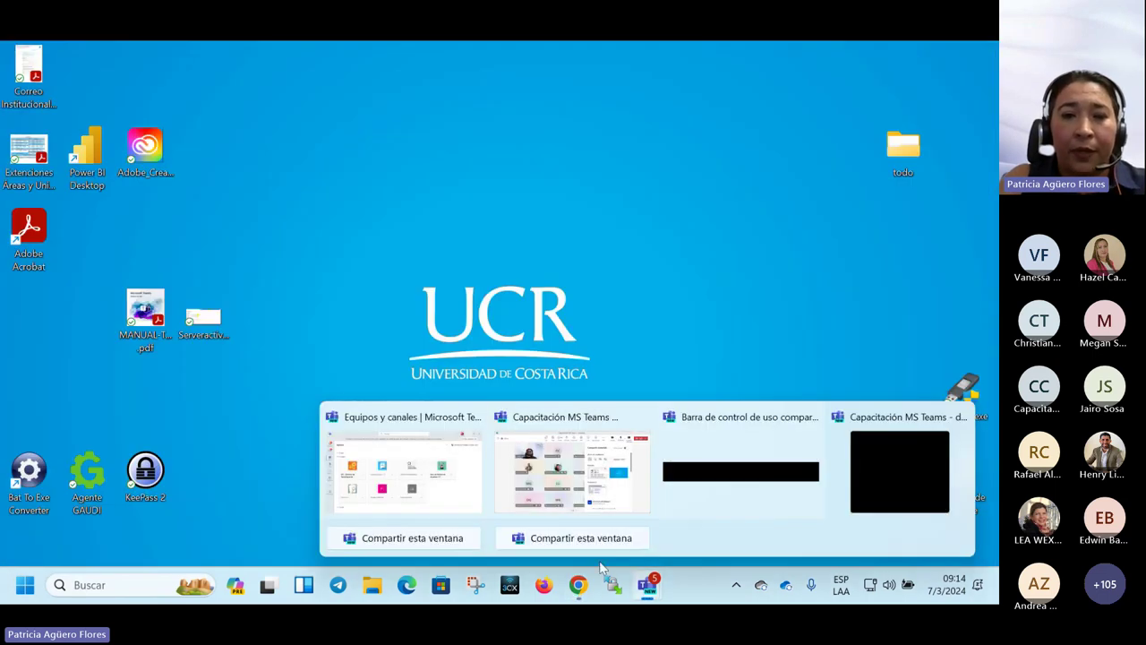
left_click(404, 470)
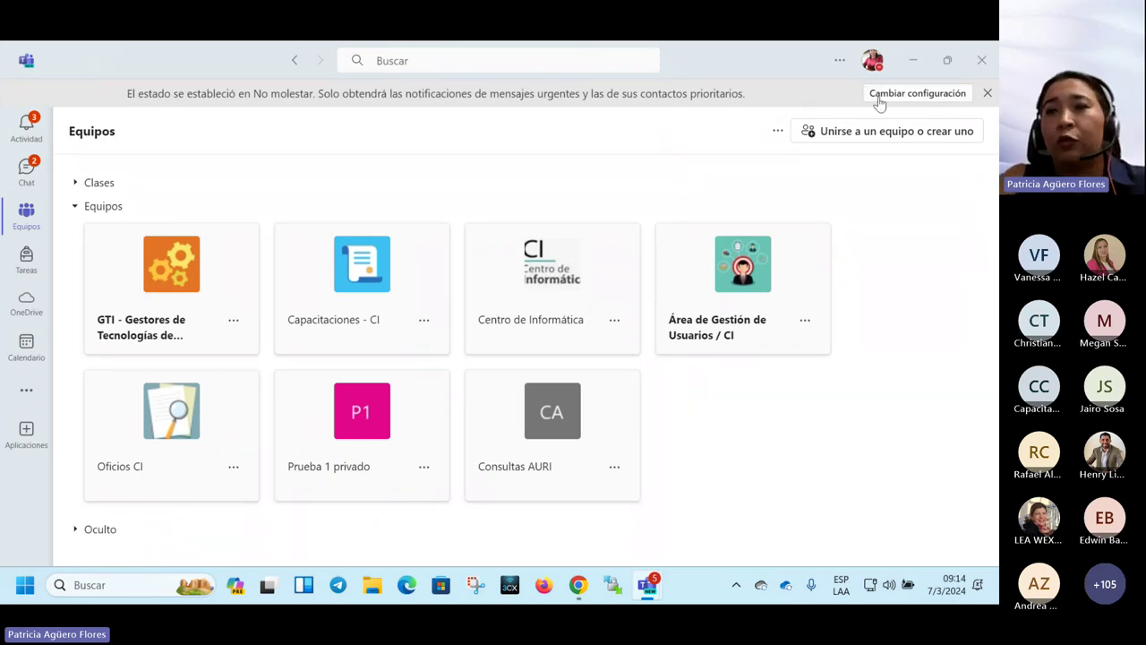
left_click(874, 65)
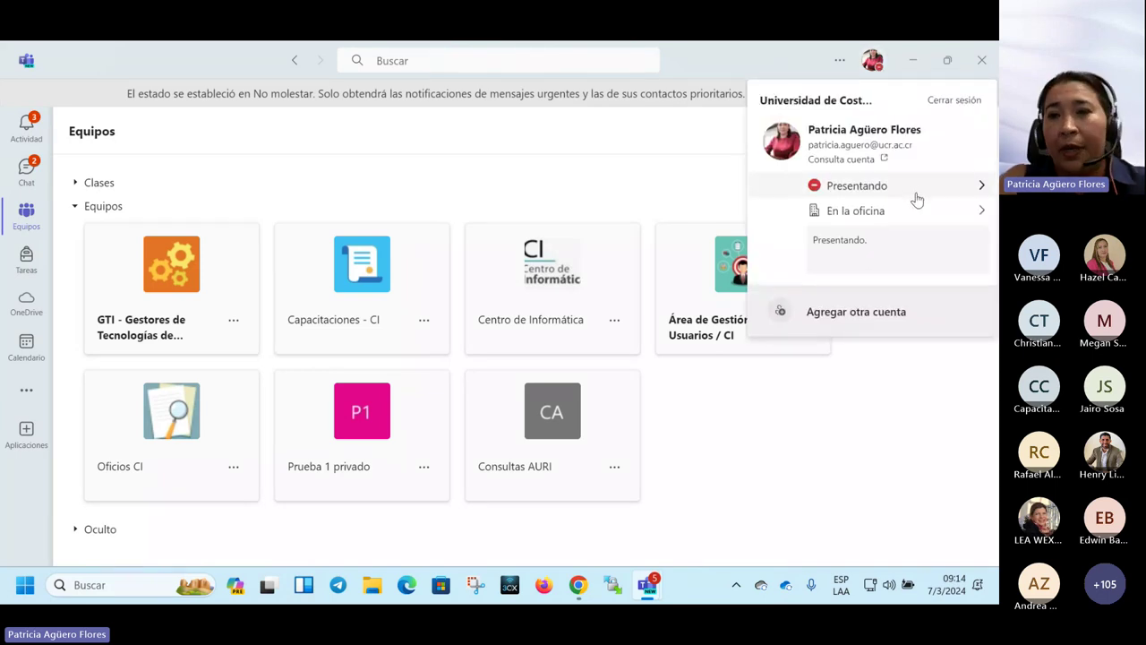
- Expand the presence options next to Presentando in the profile panel
left_click(979, 188)
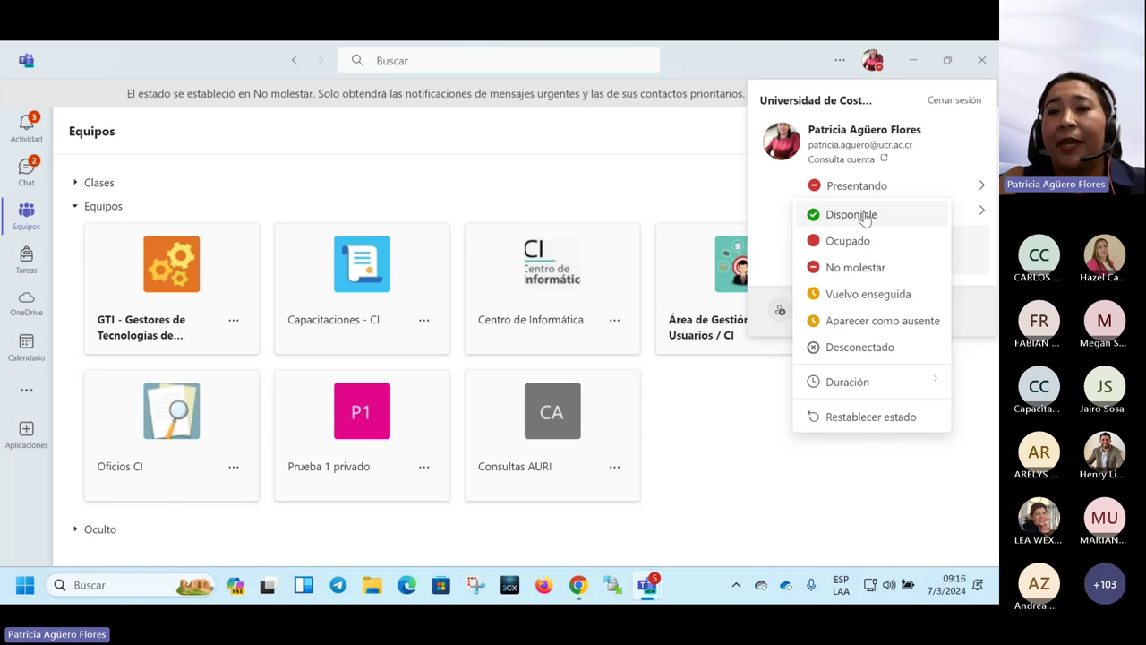
- Set presence to Vuelvo enseguida and begin editing the 'Presentando.' status message
left_click(858, 298)
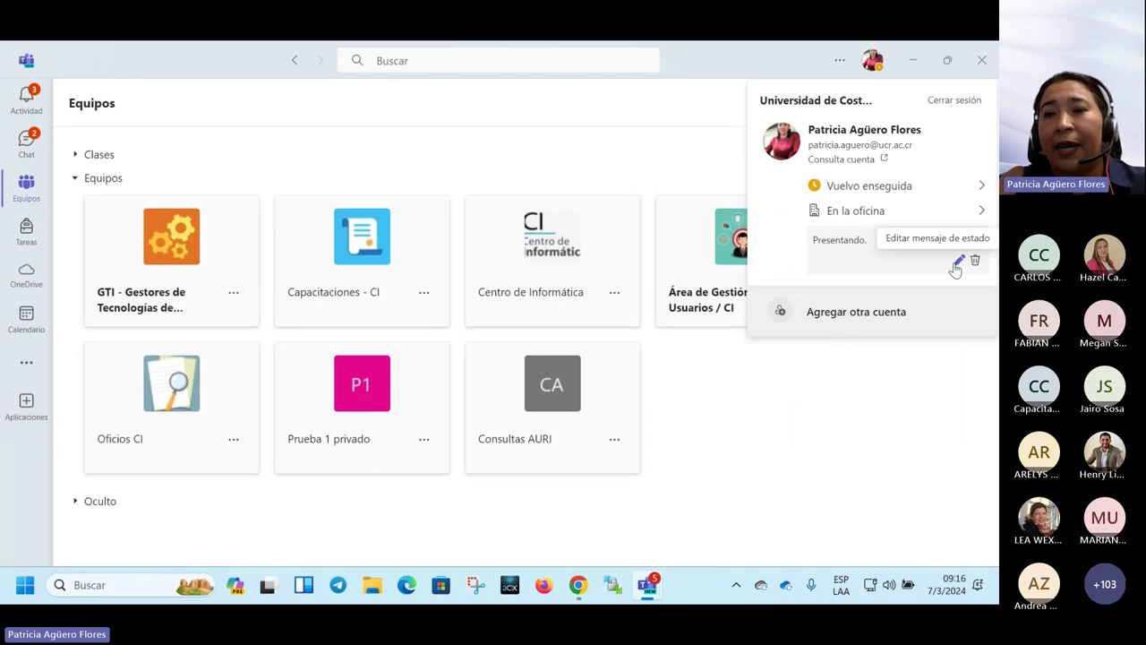
left_click(957, 261)
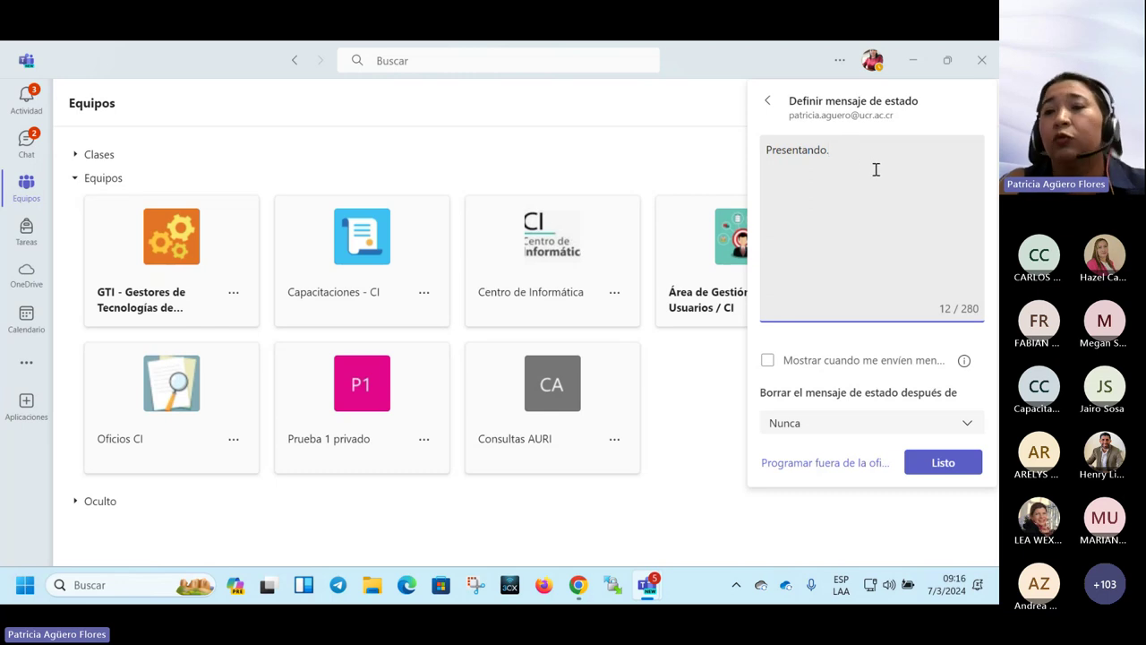
- Delete the 'Presentando.' status text, keeping the message clearing set to Nunca
left_click(942, 430)
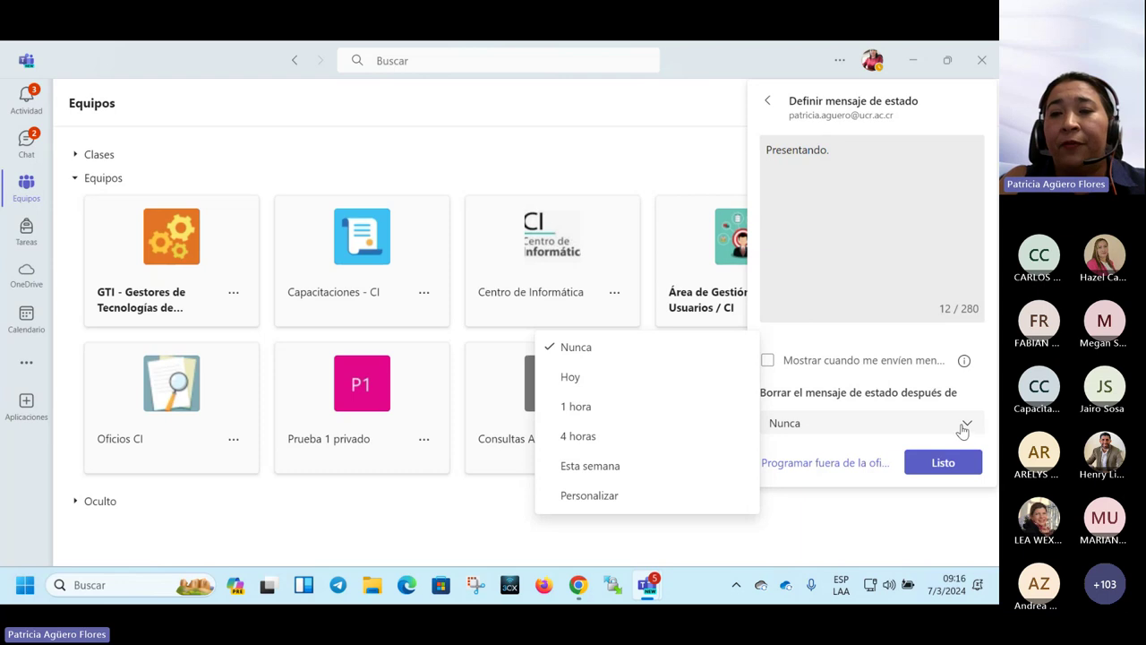
left_click(963, 430)
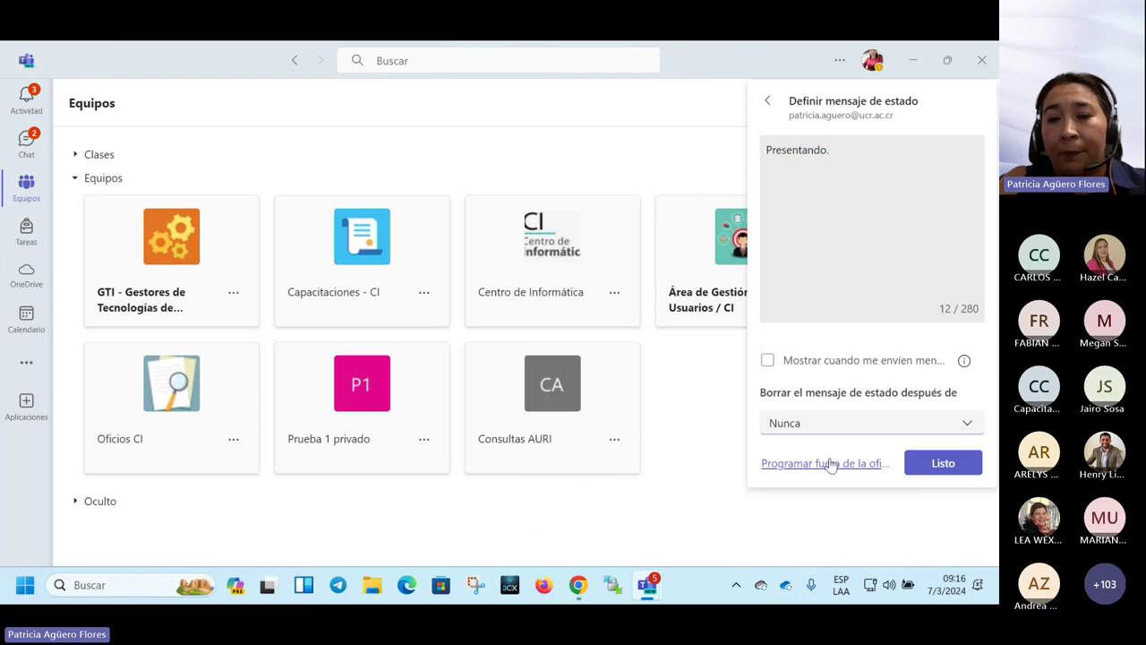
left_click(801, 425)
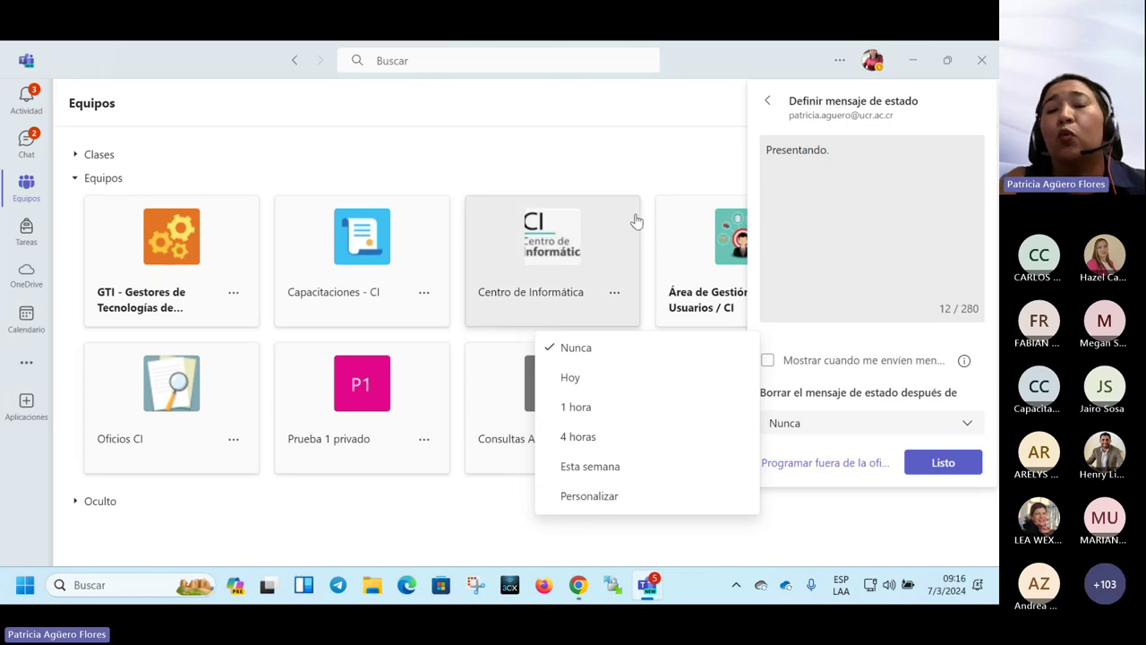
left_click(850, 154)
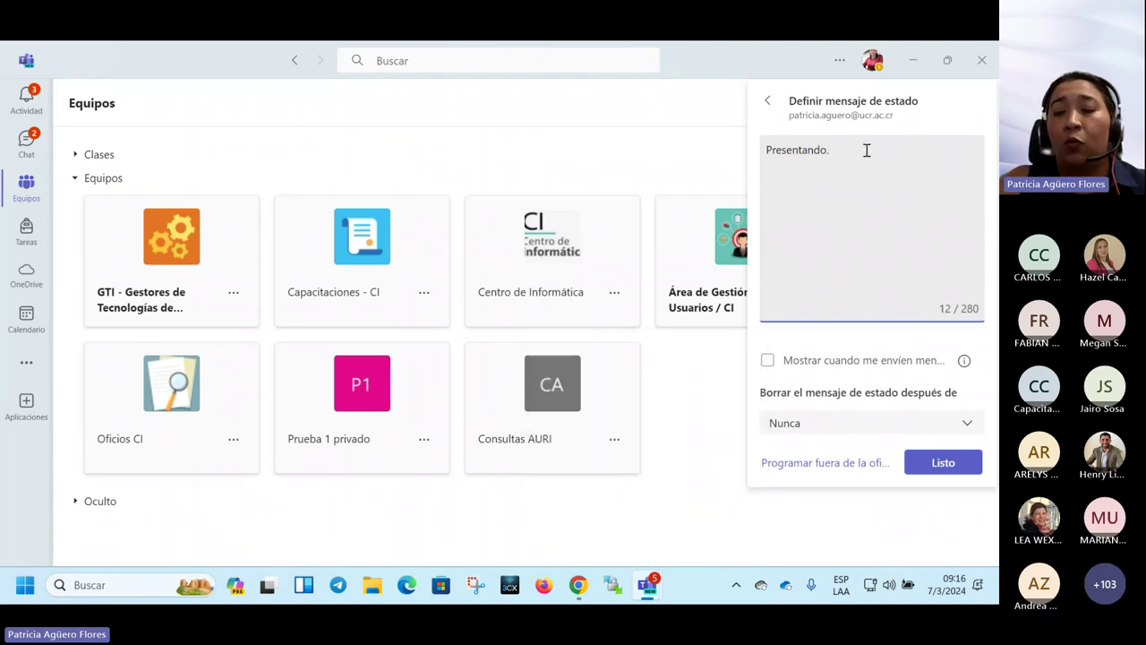
key("BackSpace")
key("BackSpace")
key("BackSpace")
key("BackSpace")
key("BackSpace")
key("BackSpace")
key("BackSpace")
key("BackSpace")
key("BackSpace")
key("BackSpace")
key("BackSpace")
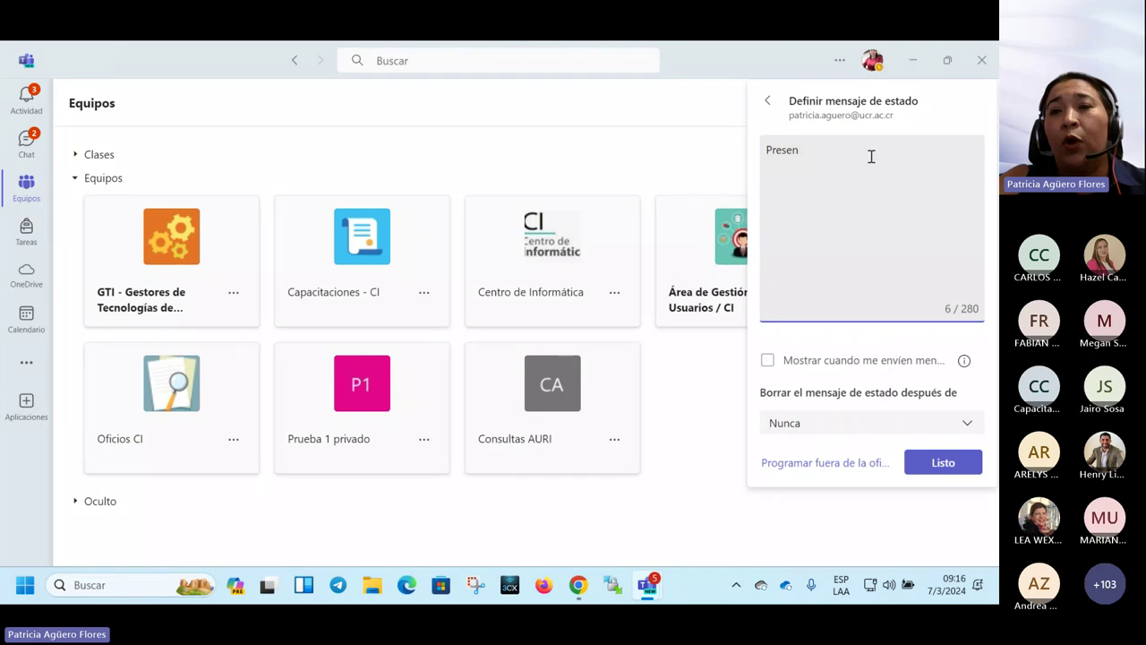
key("BackSpace")
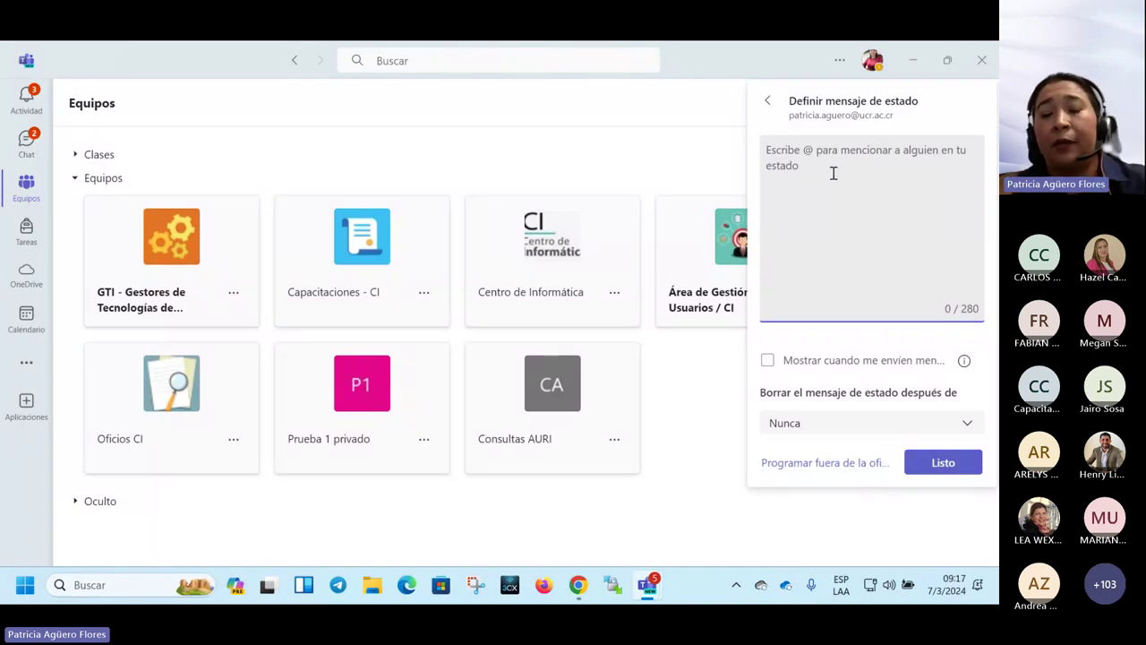
type("@")
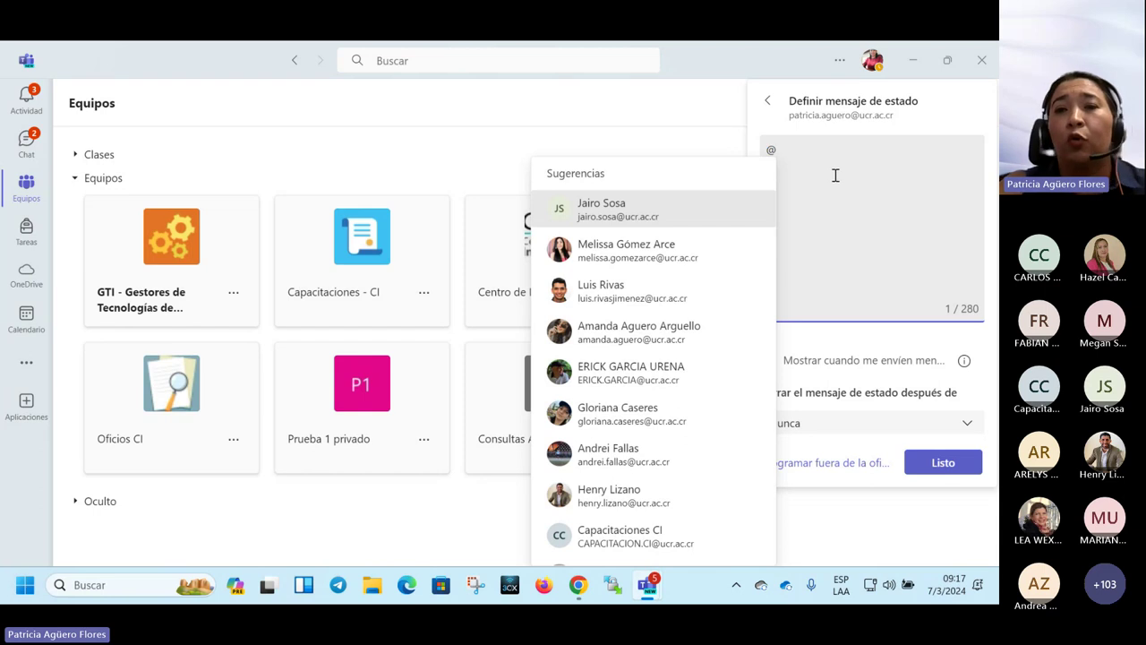
left_click(664, 213)
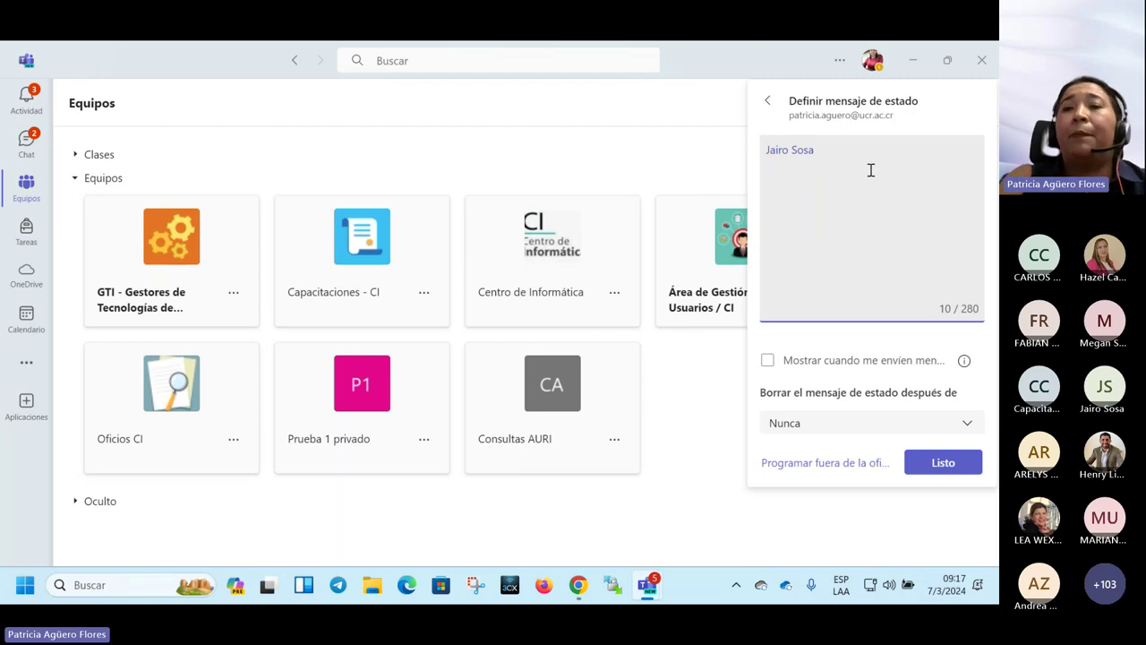
- Open 'Programar fuera de la oficina' and switch on 'Activar respuestas automáticas'
left_click(857, 464)
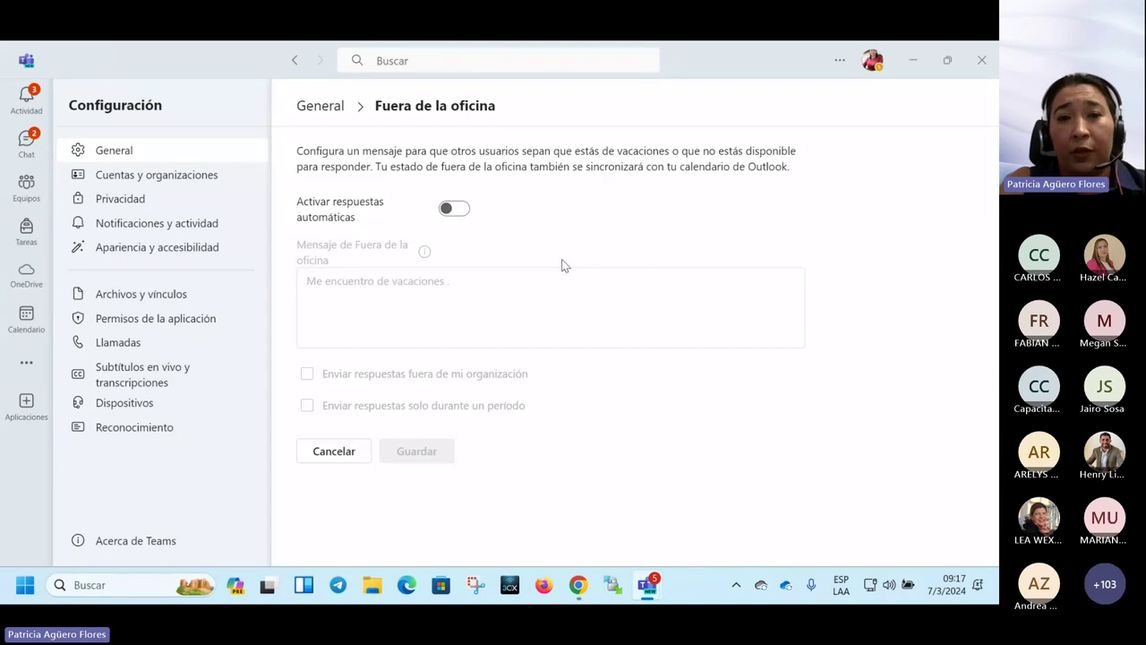
left_click(454, 210)
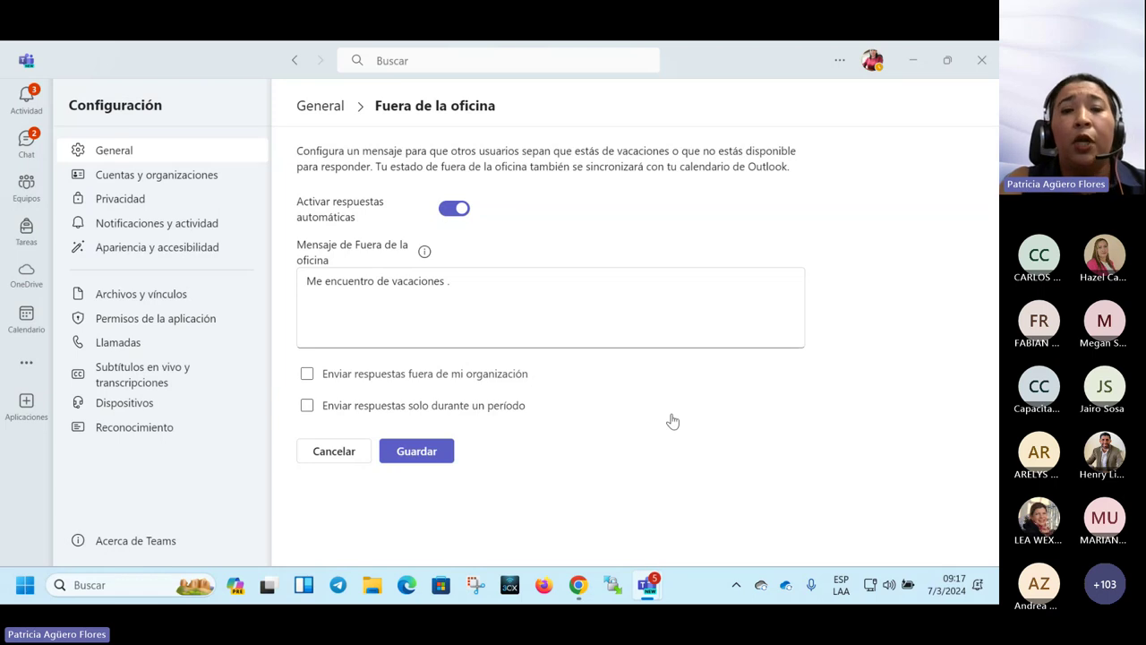
- Send replies only from March 7, 2024 08:00 until March 8, 2024 09:00
left_click(307, 406)
scroll(591, 387, "down", 1)
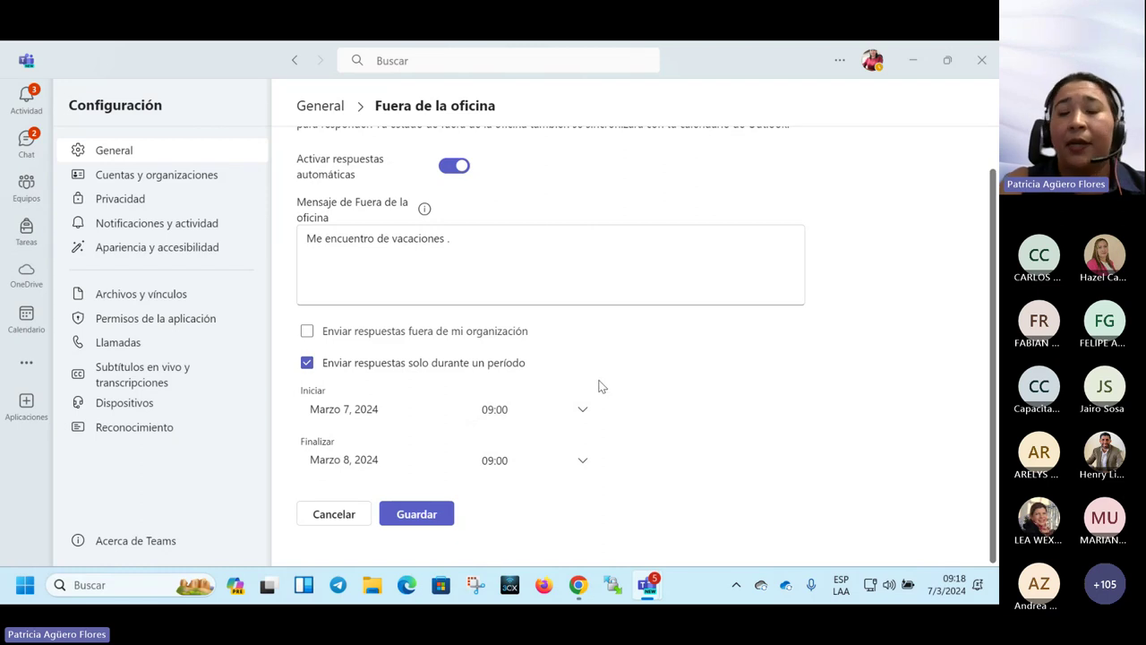
left_click(562, 412)
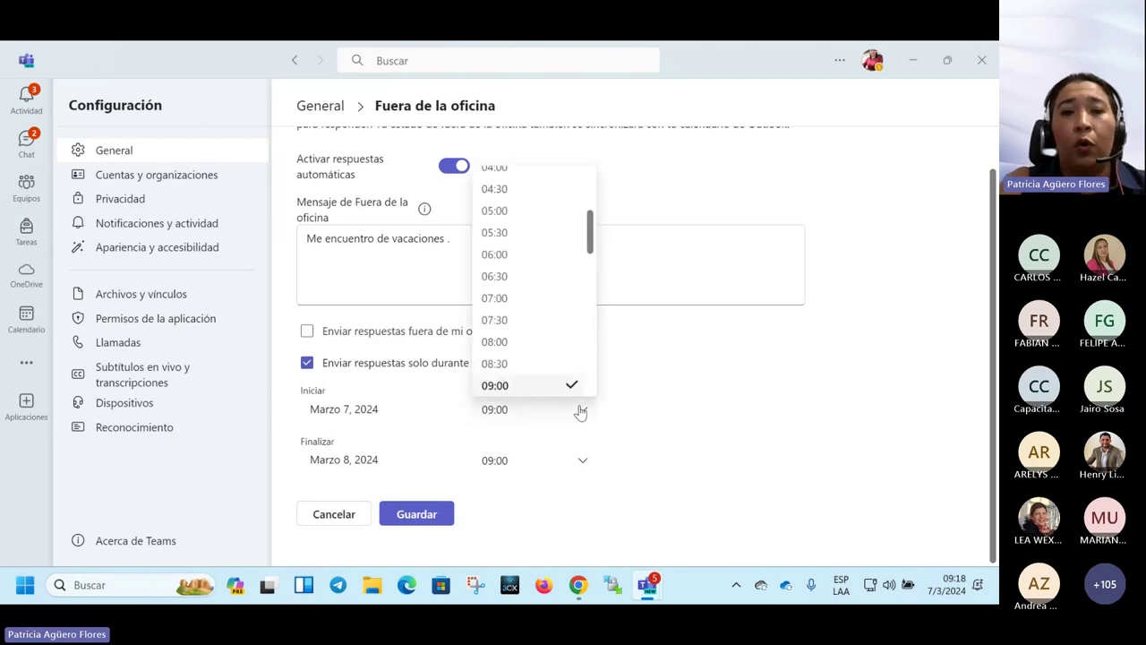
left_click(515, 342)
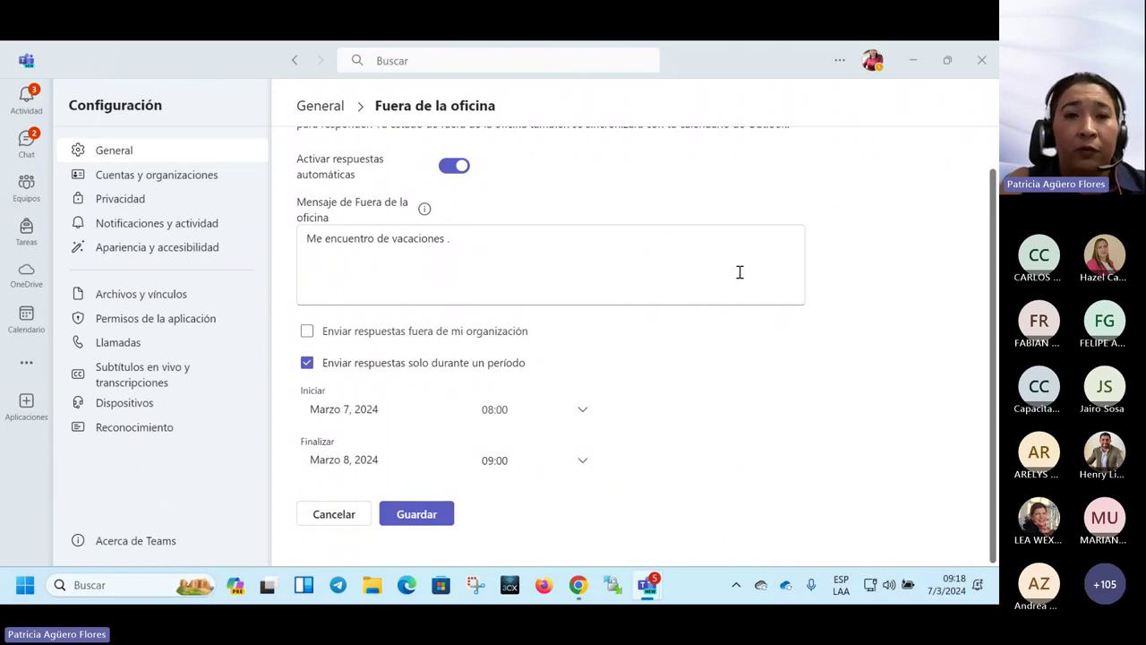
scroll(739, 446, "up", 1)
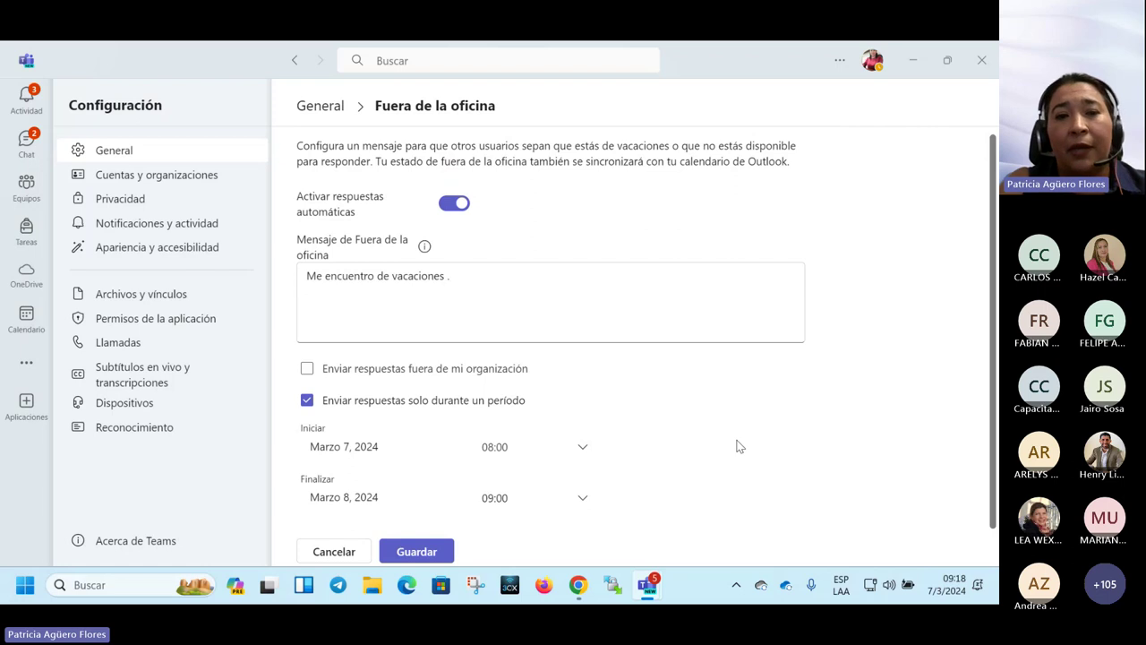
scroll(711, 483, "down", 1)
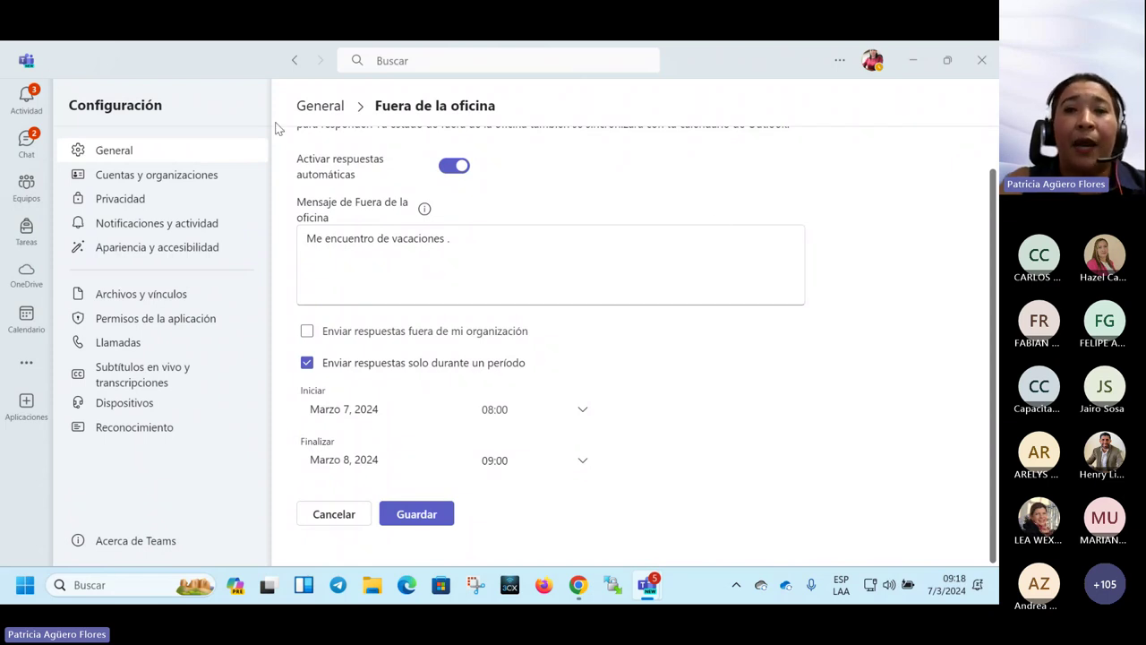
left_click(873, 63)
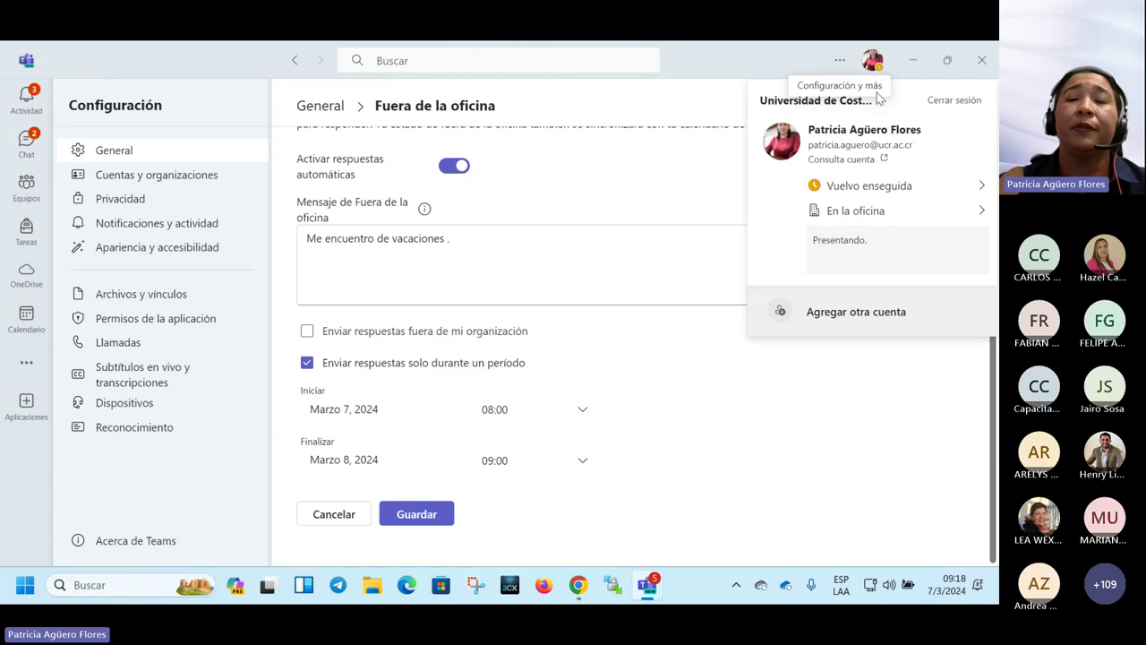
mouse_move(928, 243)
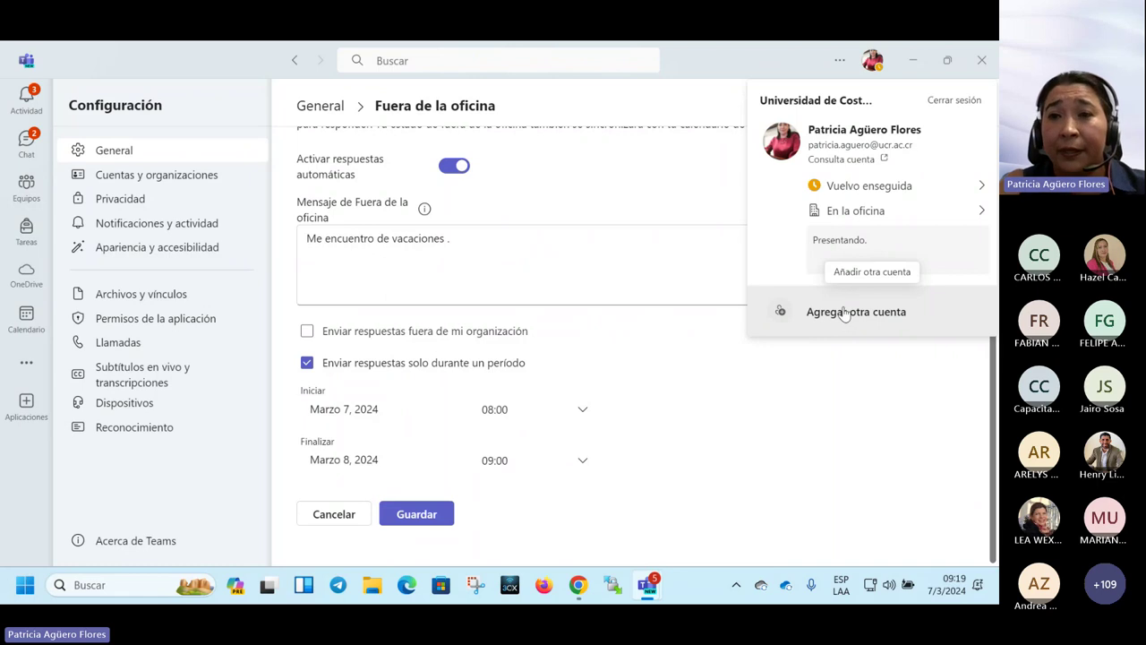
left_click(874, 61)
left_click(876, 61)
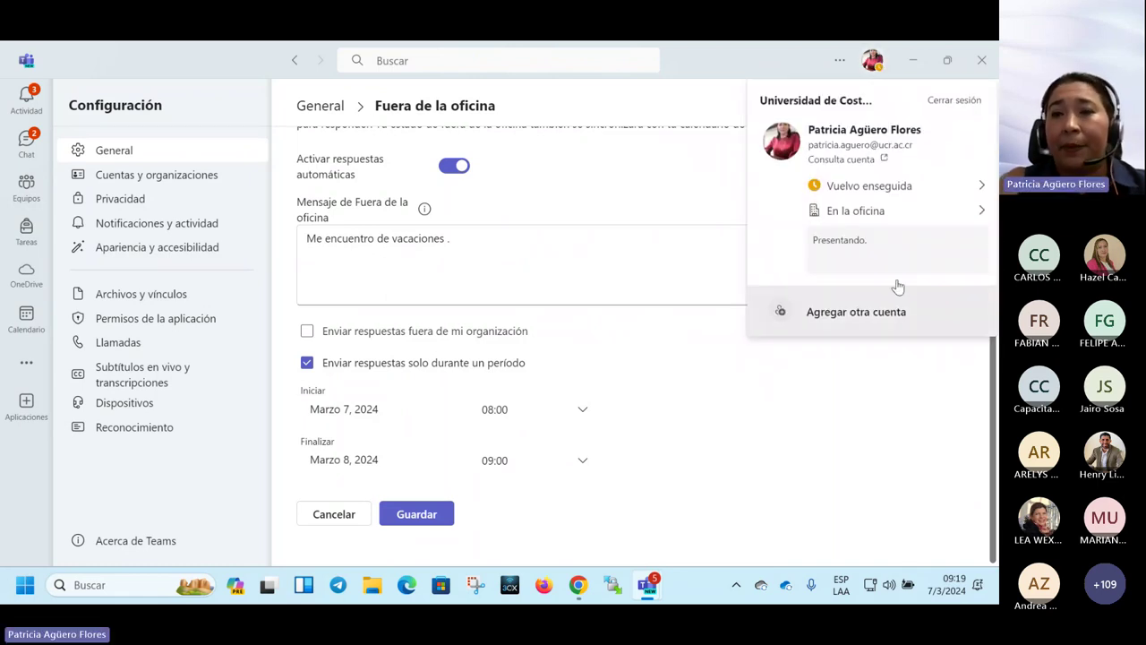
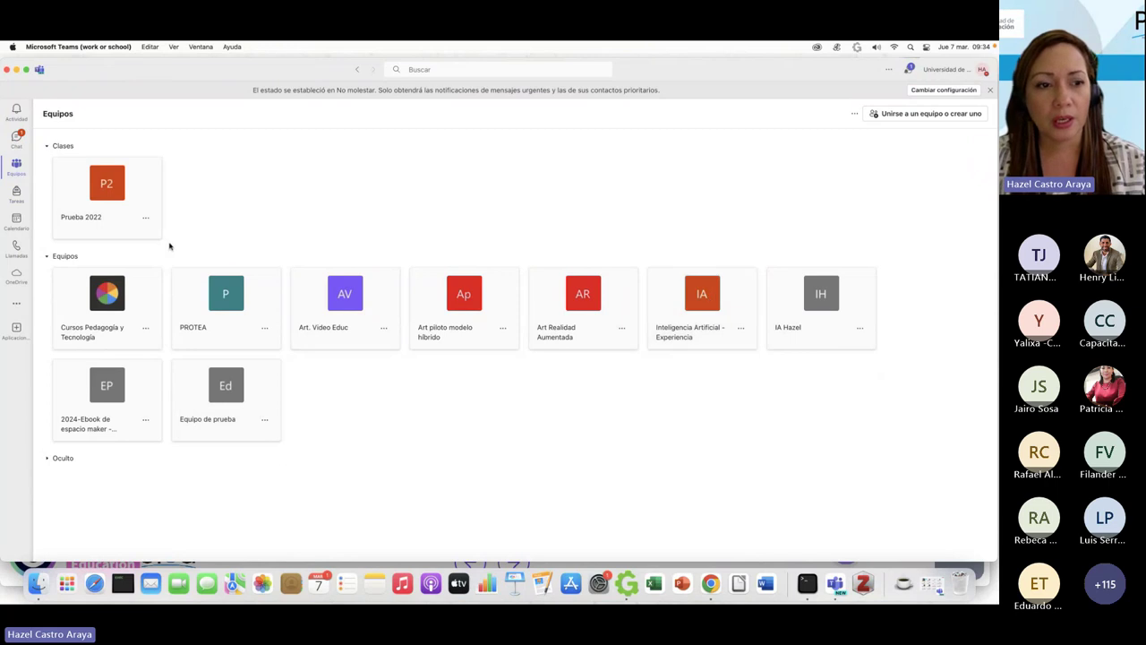
- Delete the Equipo de prueba team, acknowledging that all its content will be removed
left_click(264, 420)
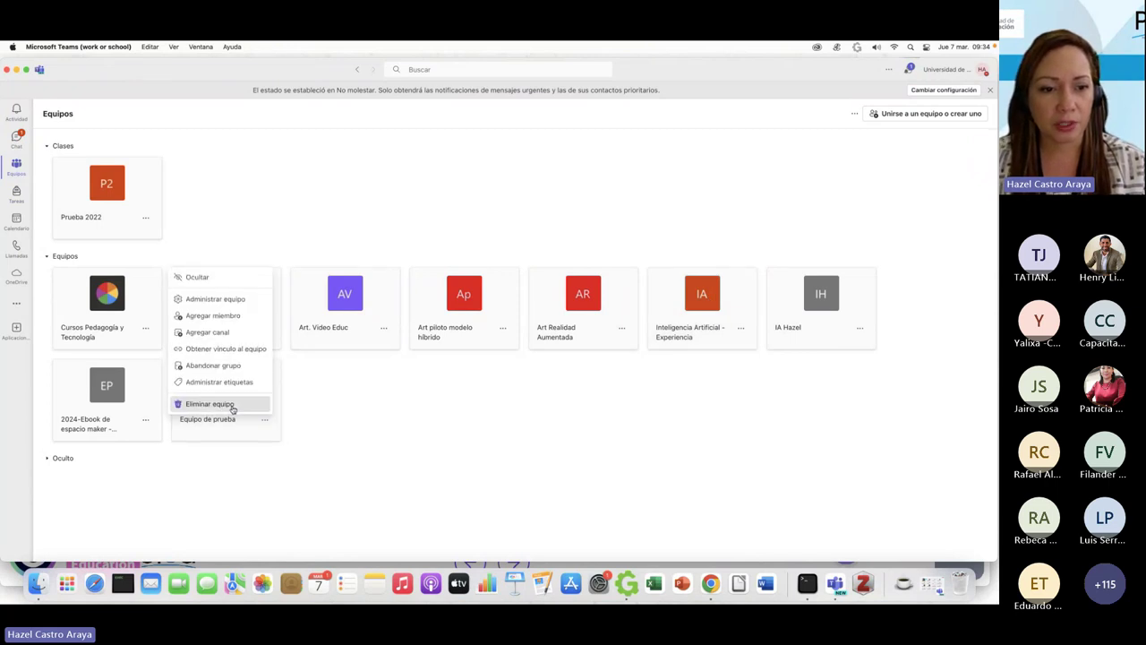
left_click(223, 404)
left_click(402, 327)
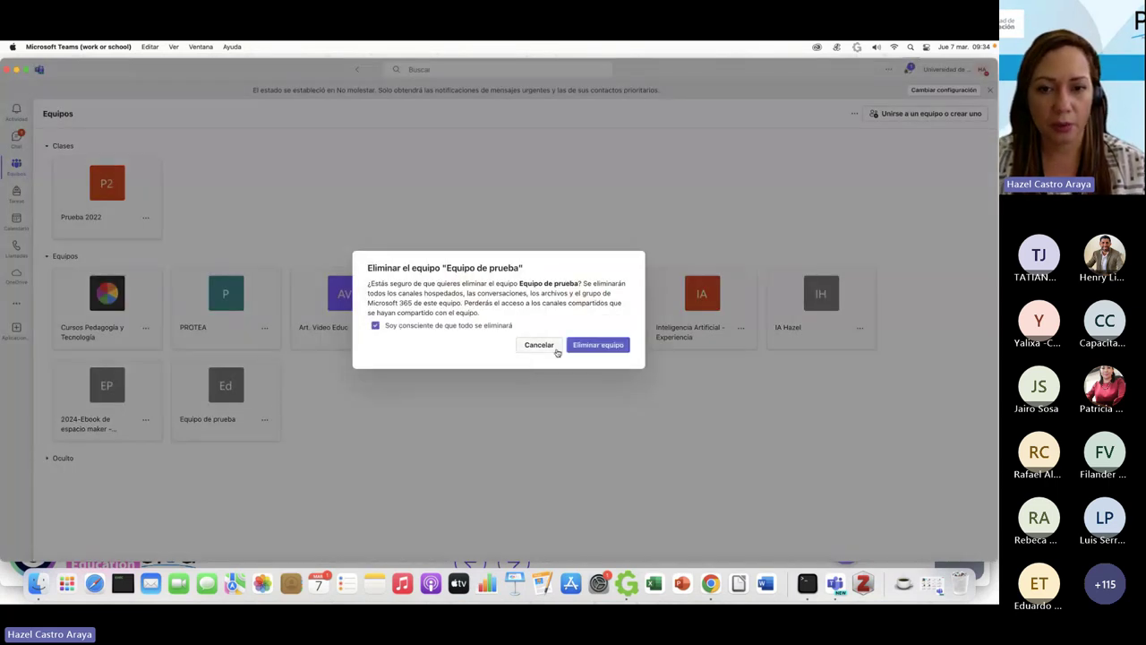
left_click(577, 346)
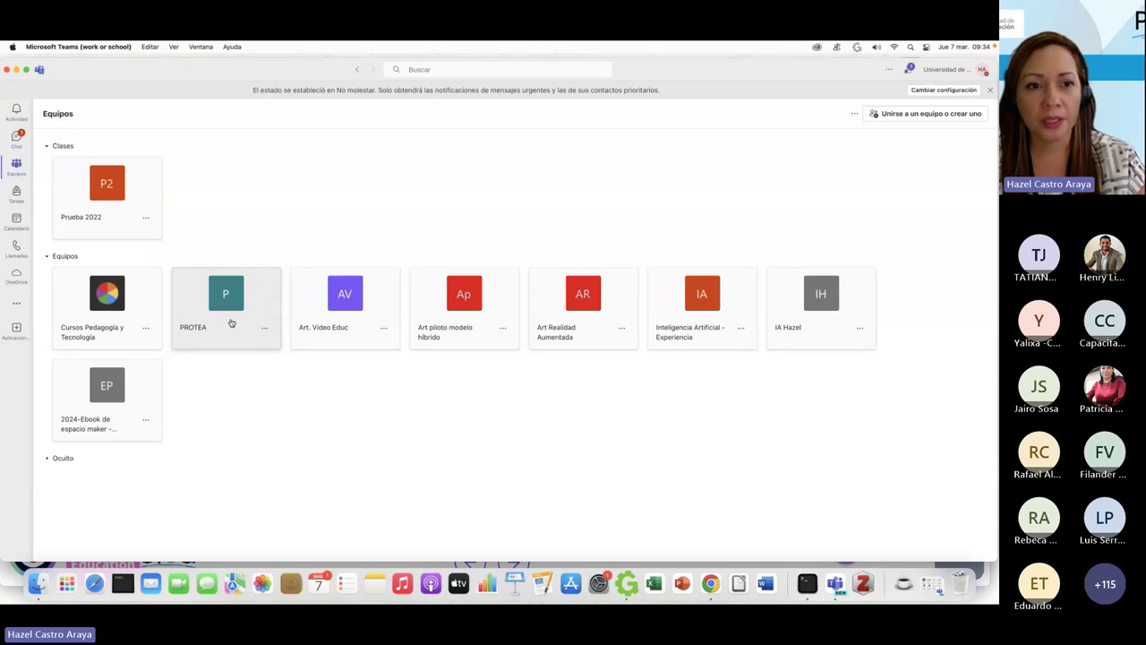
left_click(231, 323)
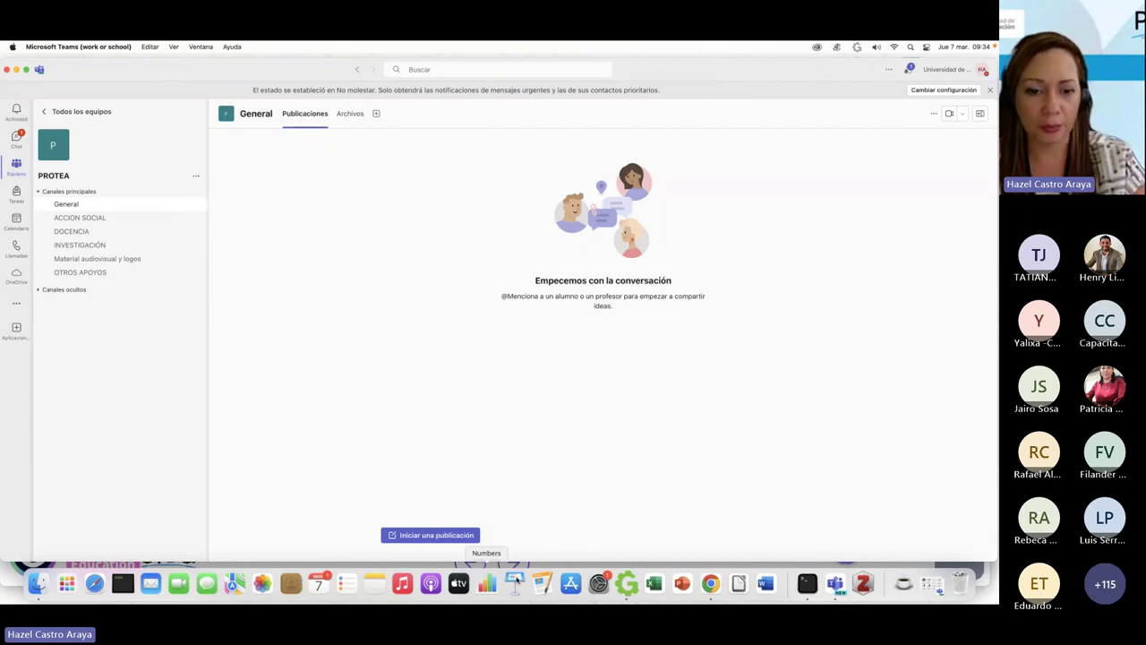
left_click(349, 115)
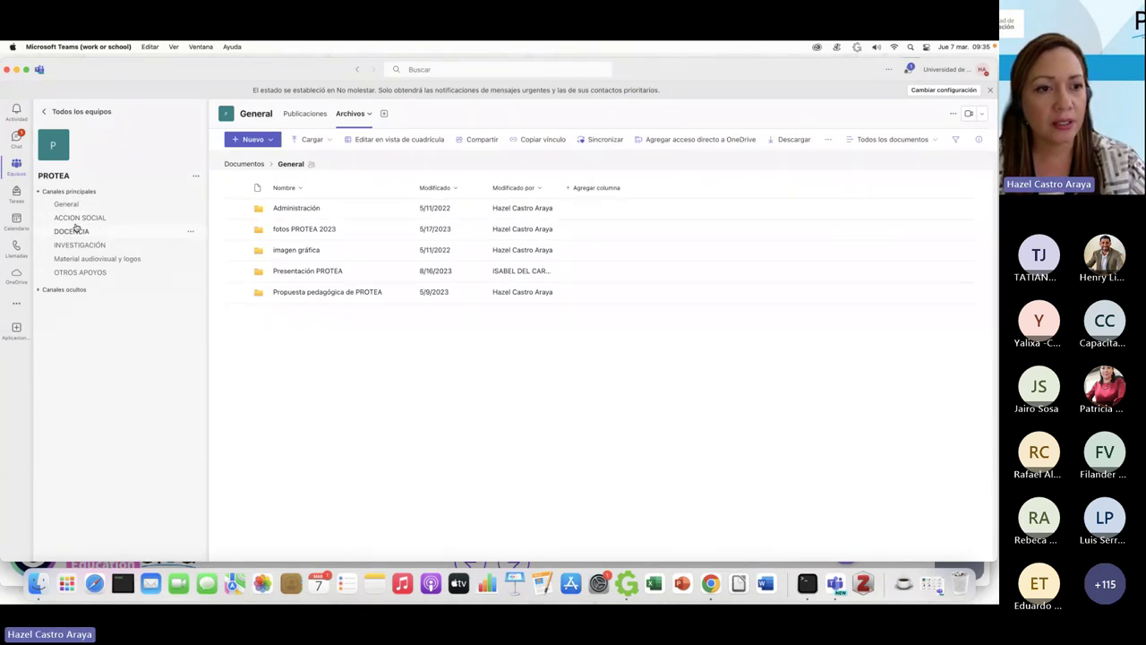
left_click(72, 219)
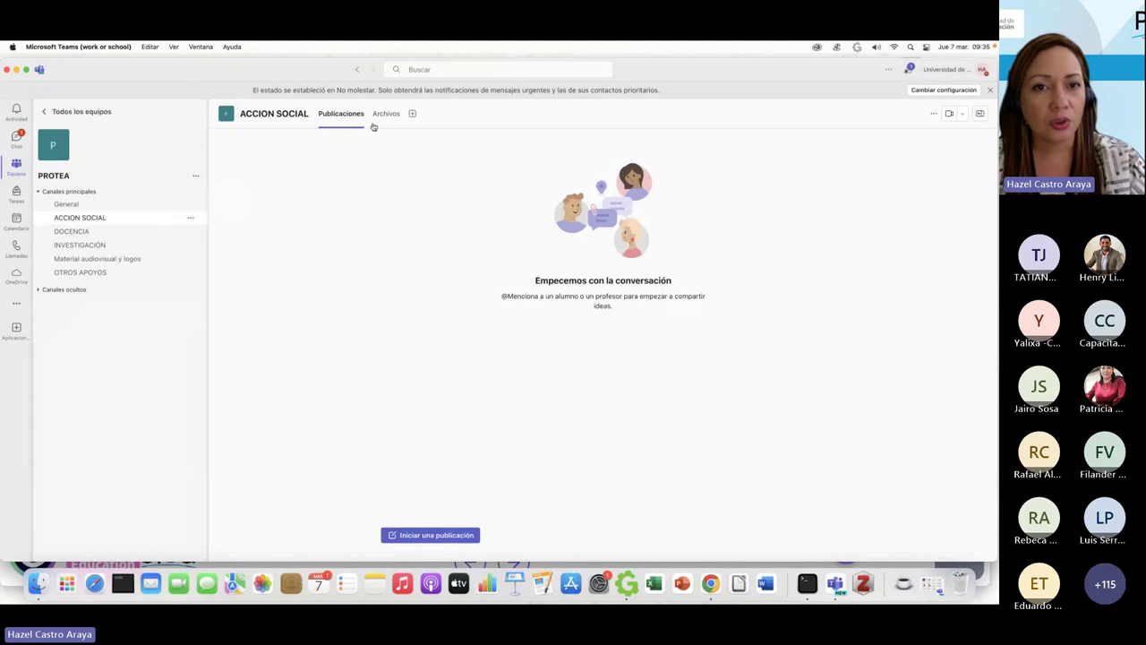
left_click(383, 116)
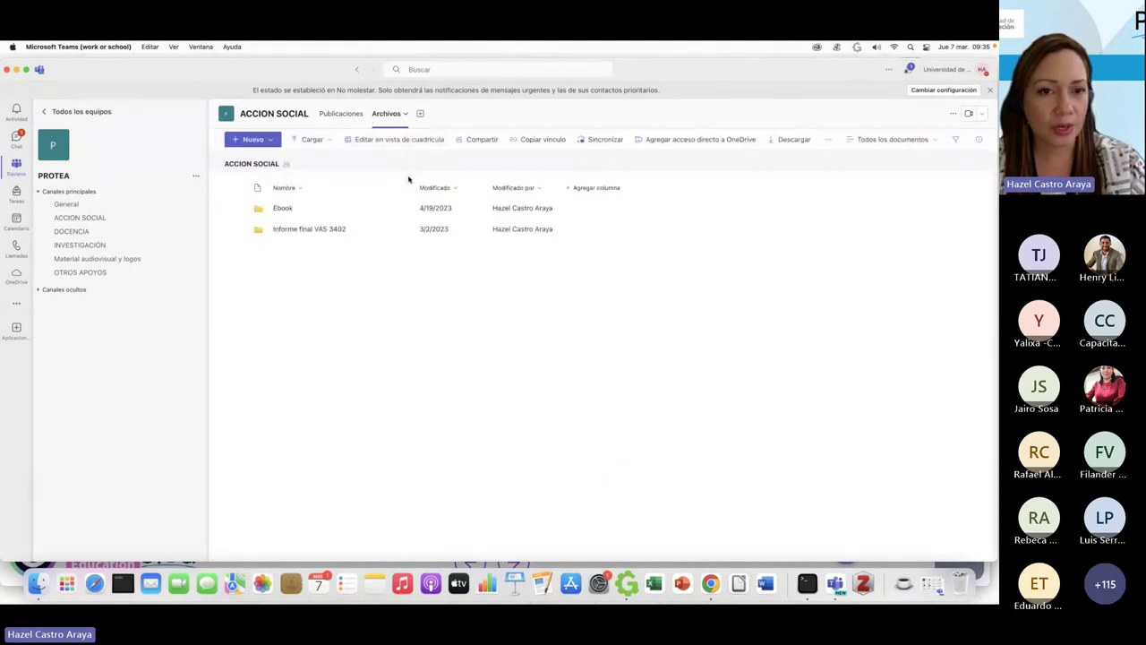
left_click(94, 233)
left_click(364, 117)
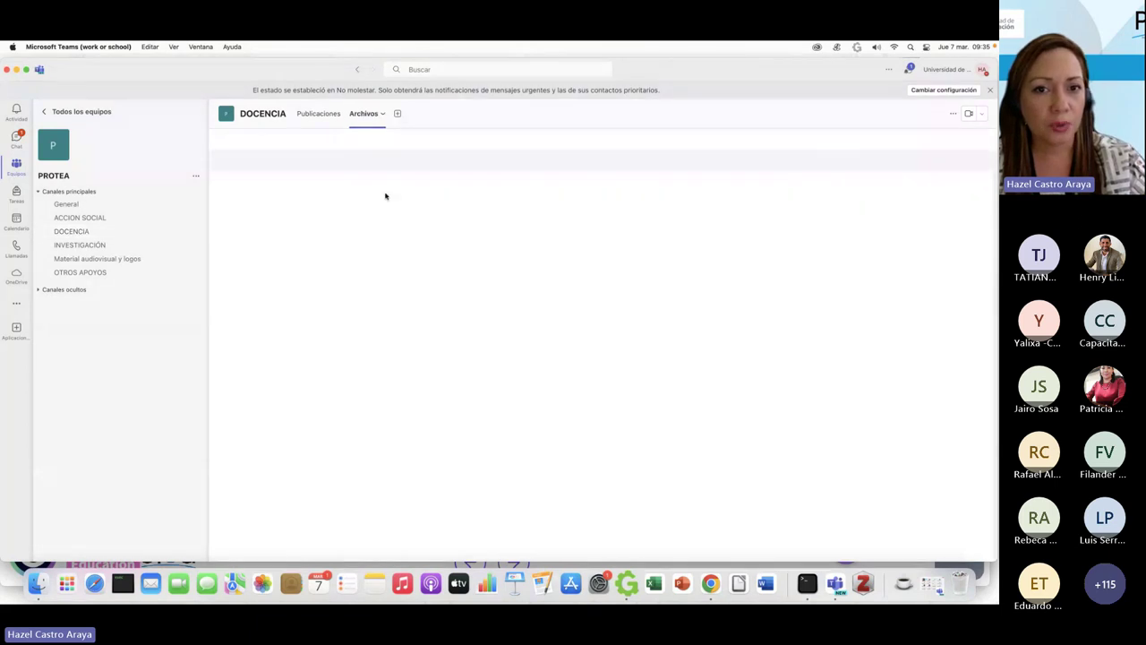
left_click(71, 245)
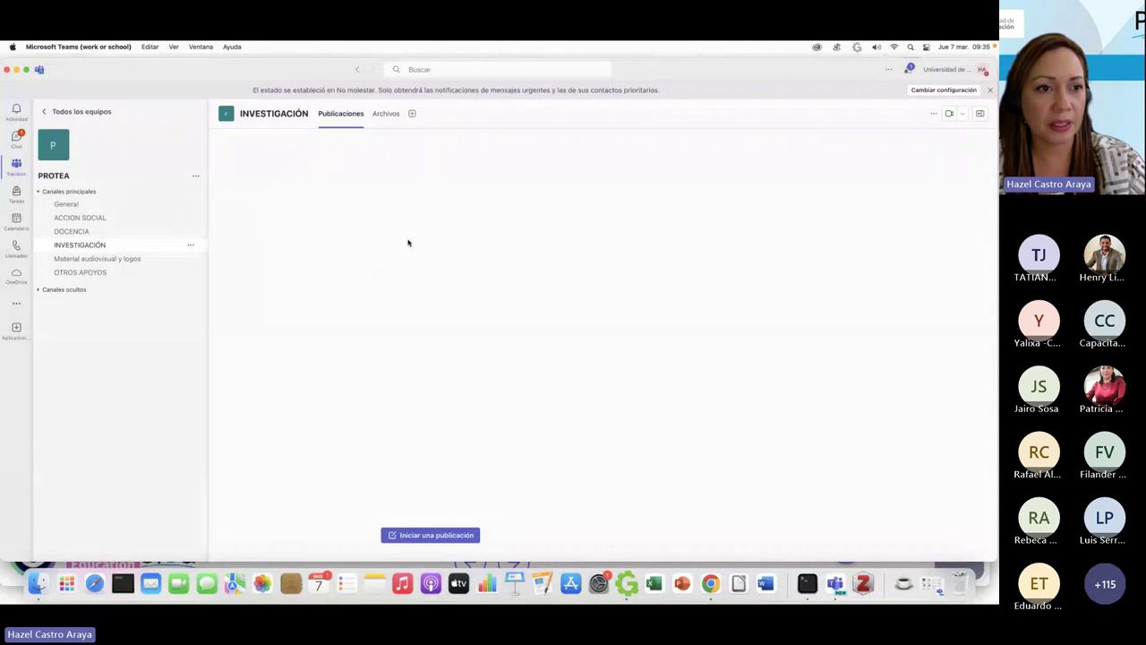
left_click(390, 120)
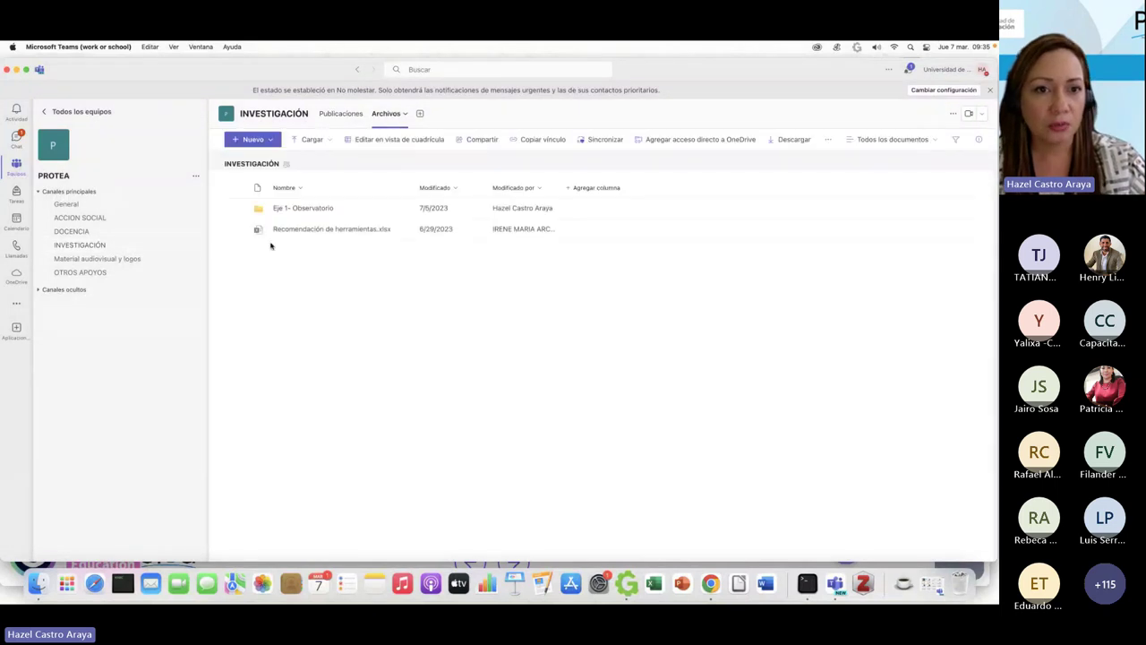
left_click(101, 259)
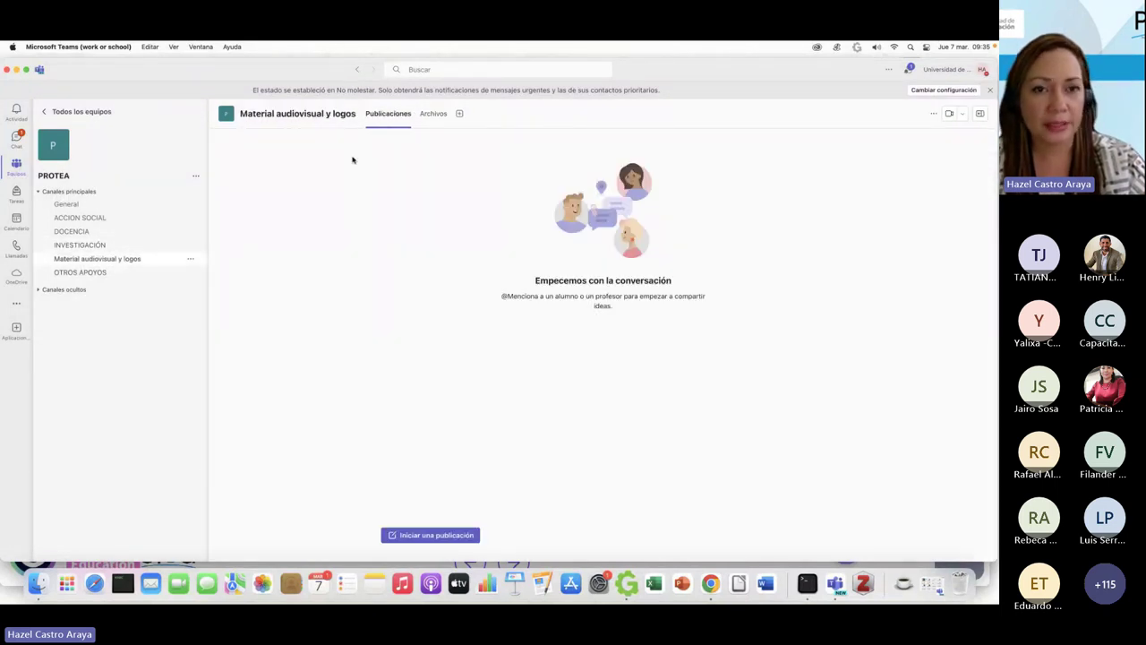
left_click(421, 115)
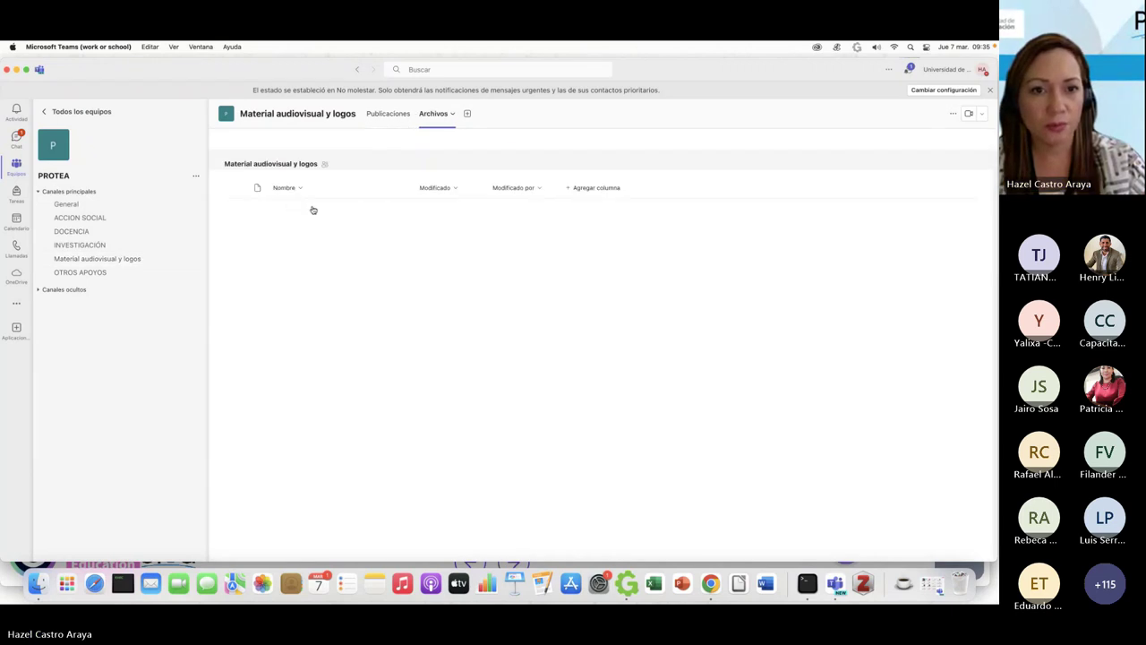
left_click(93, 271)
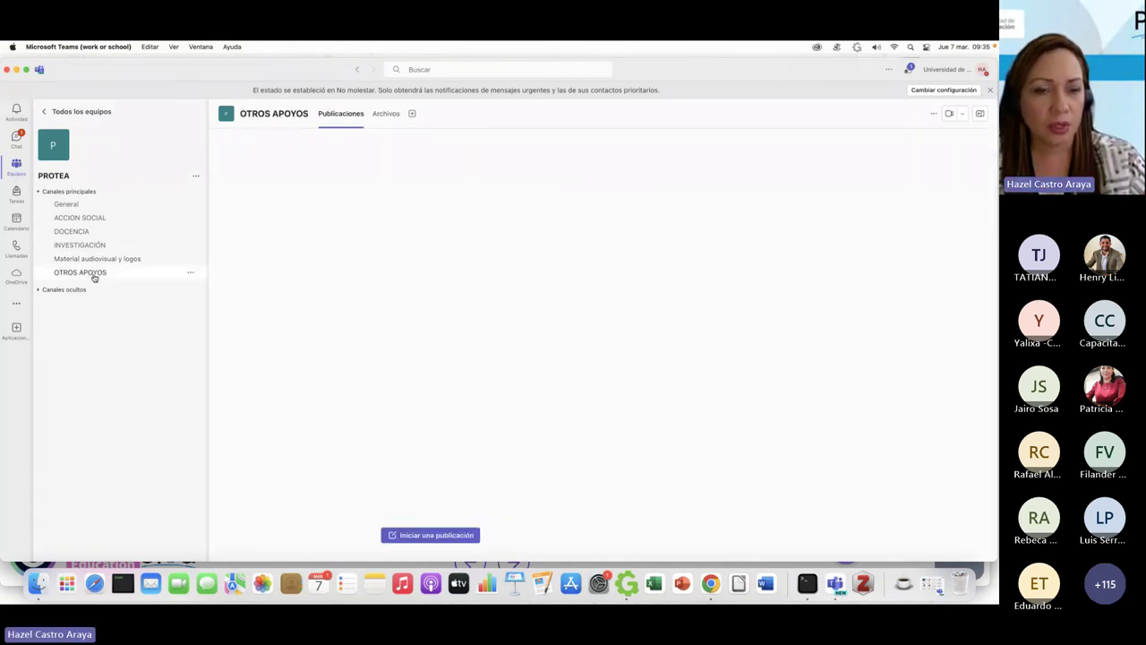
left_click(385, 117)
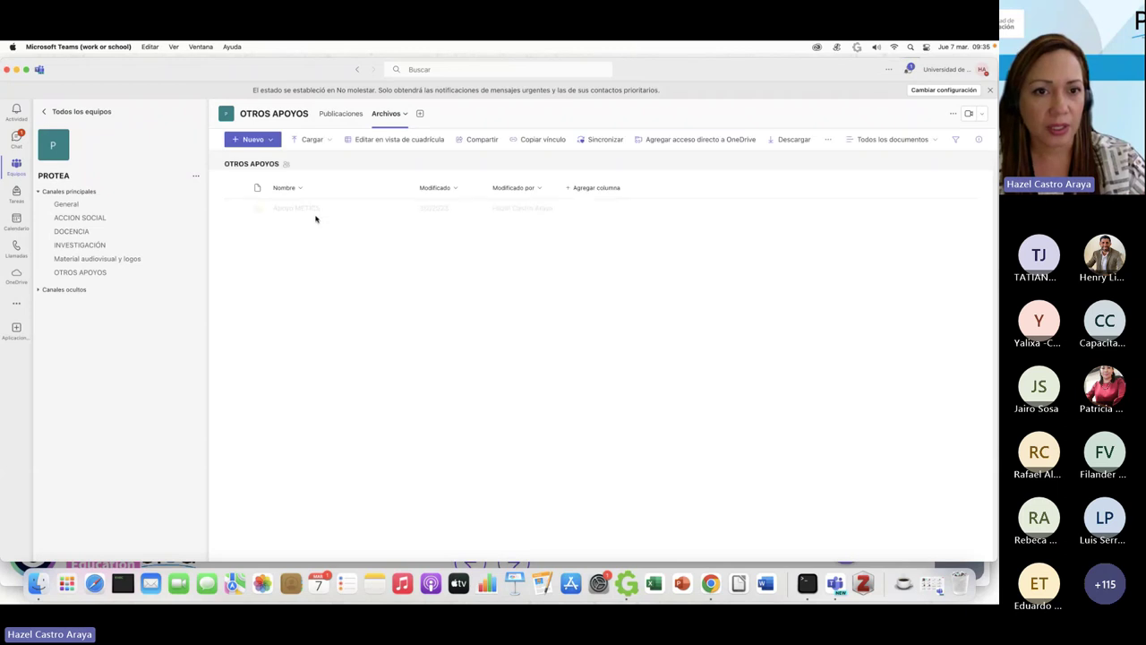
left_click(70, 204)
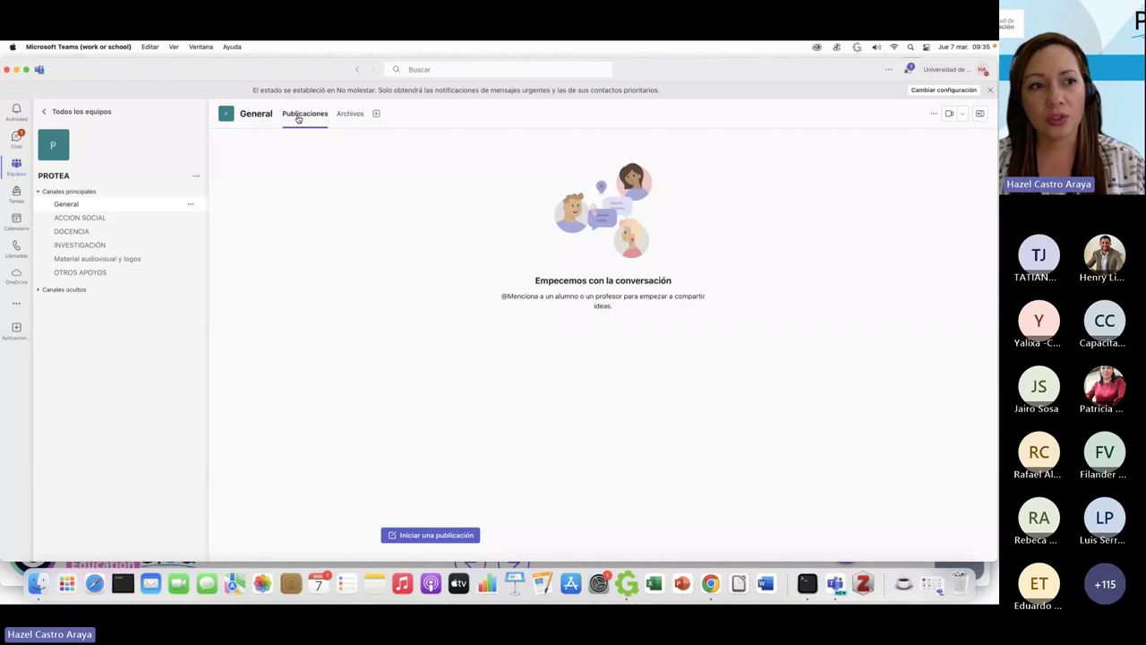
left_click(64, 113)
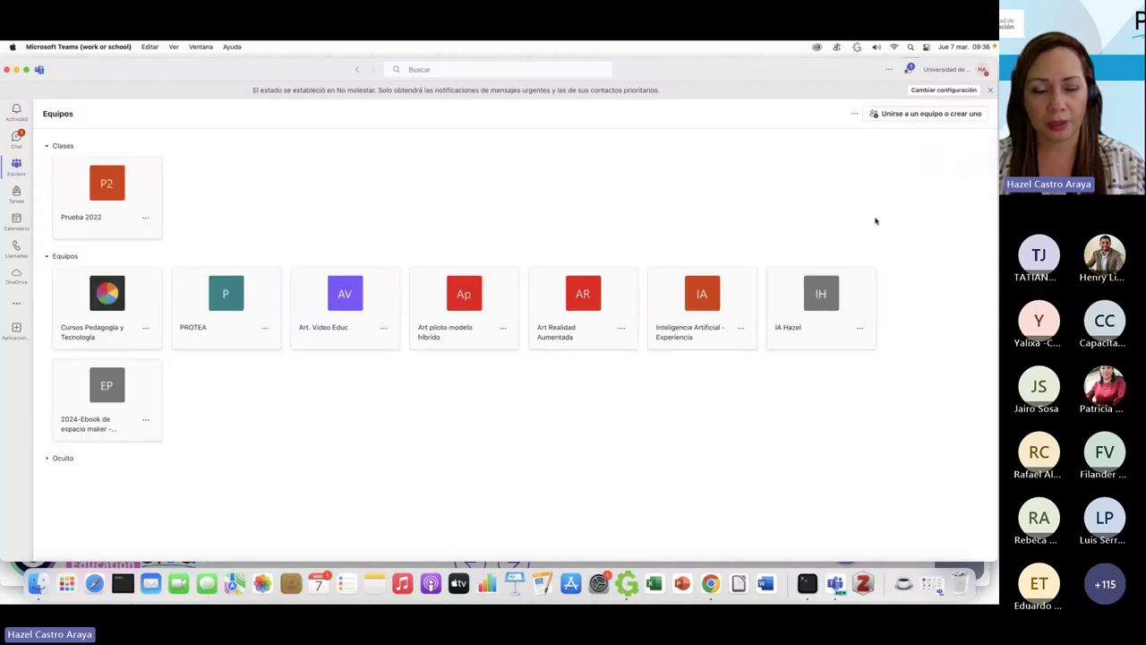
- Browse the teams available to join, then return to the list of your teams
left_click(941, 122)
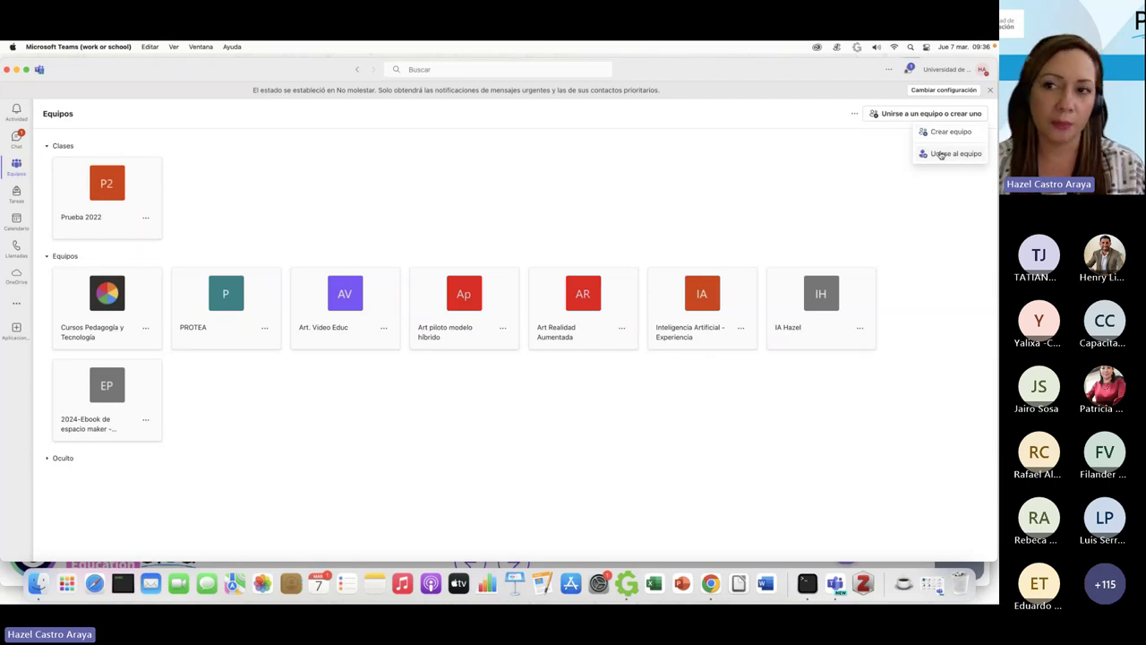
left_click(941, 155)
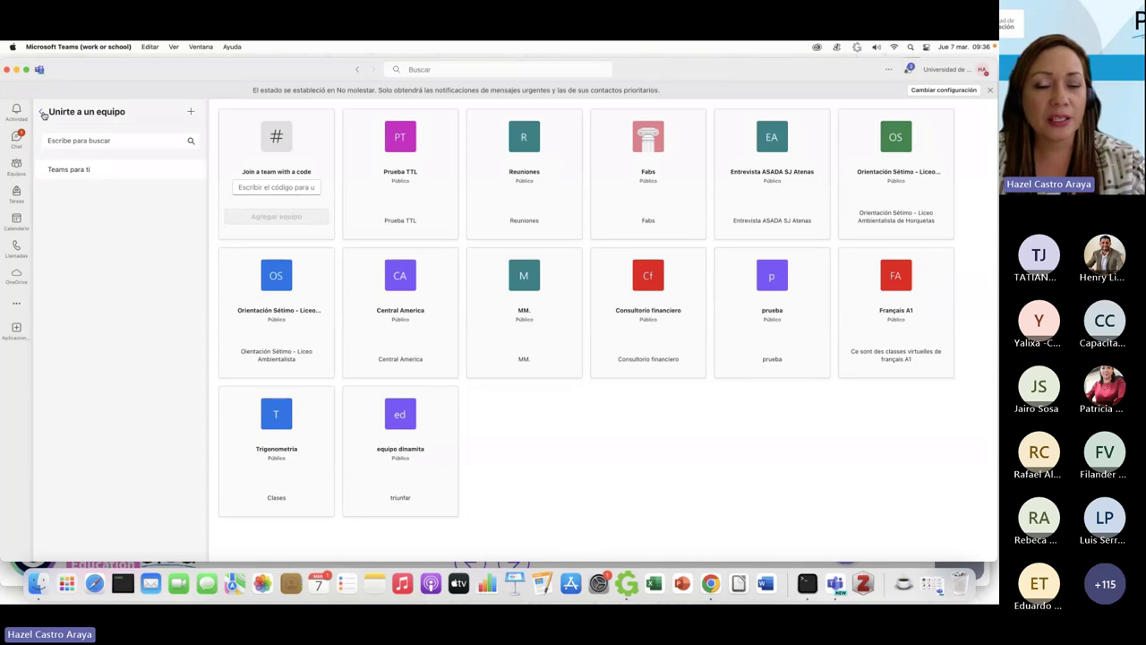
left_click(42, 113)
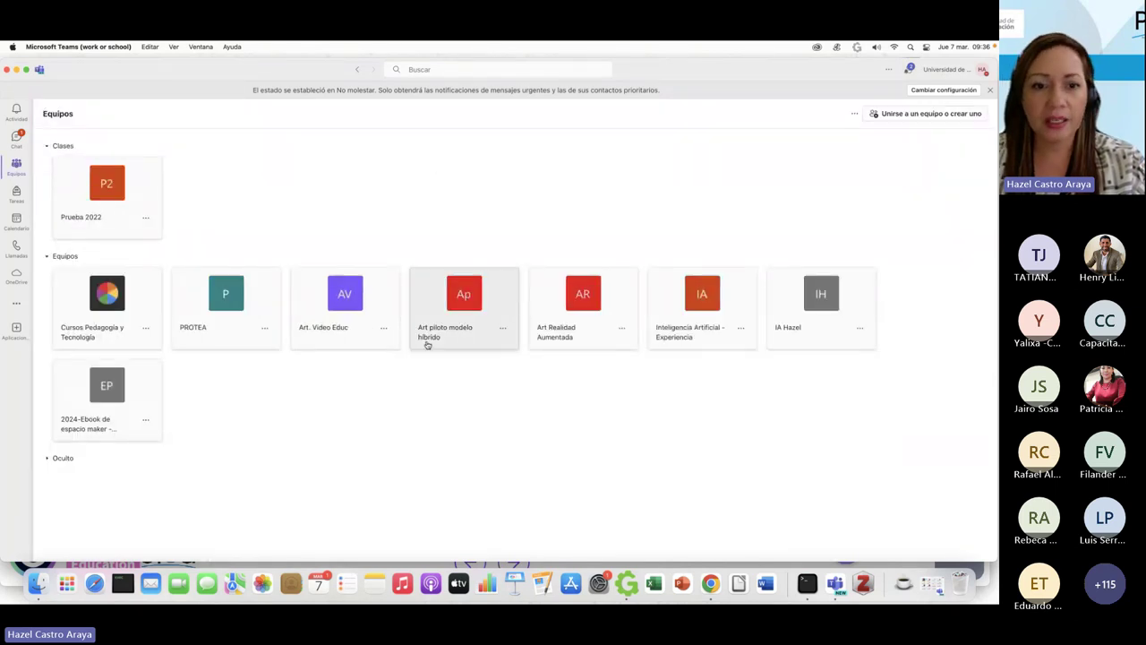
- Copy the shareable link to the Art. Video Educ team
left_click(383, 328)
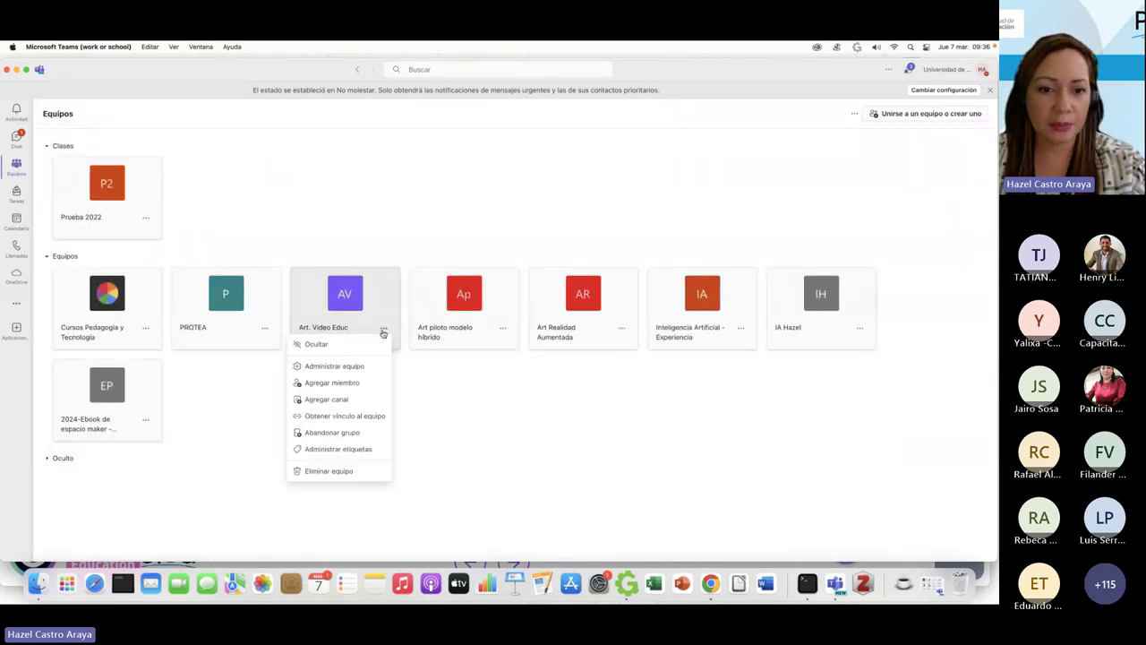
left_click(355, 416)
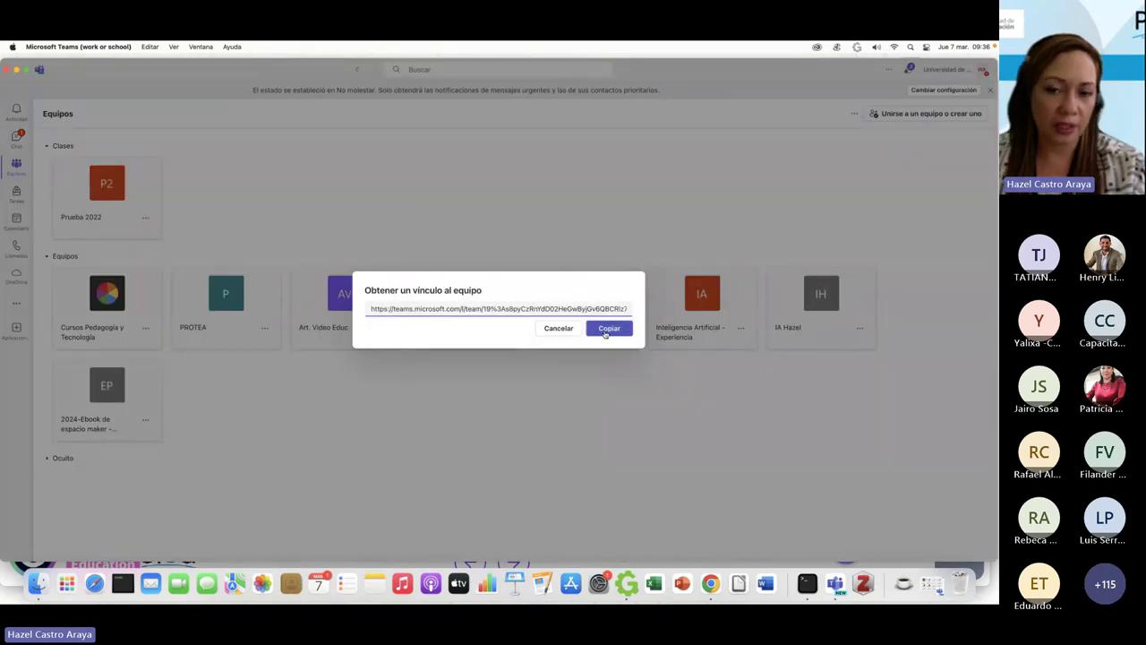
left_click(606, 331)
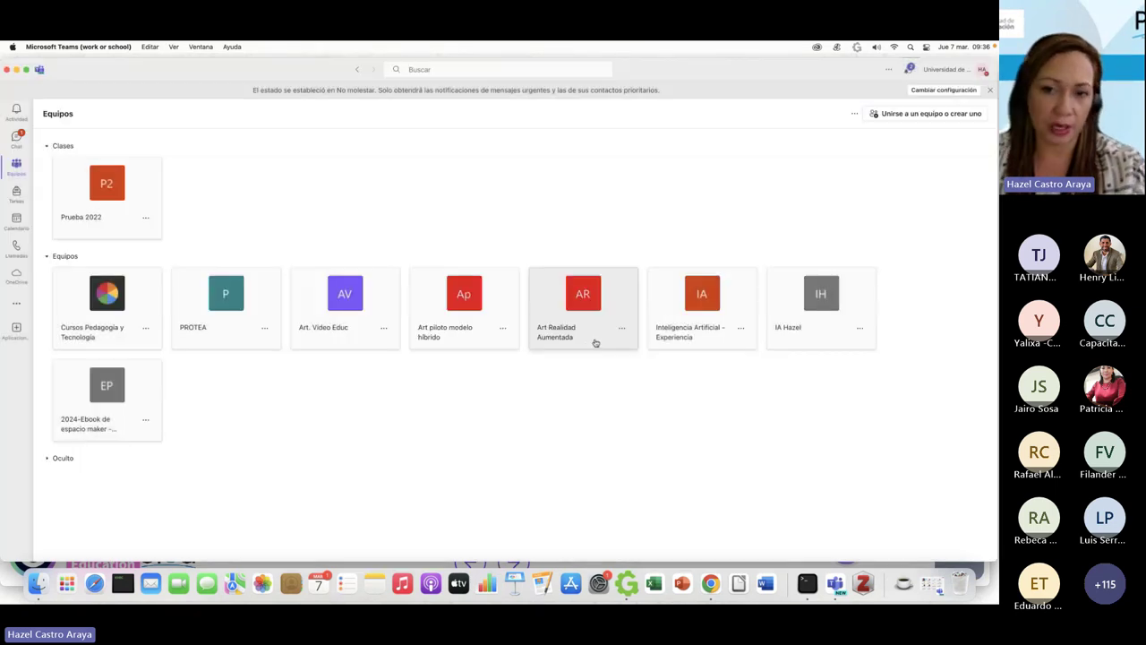
left_click(970, 115)
- Start a new team from the Equipo básico template with Equipo privado privacy
left_click(951, 131)
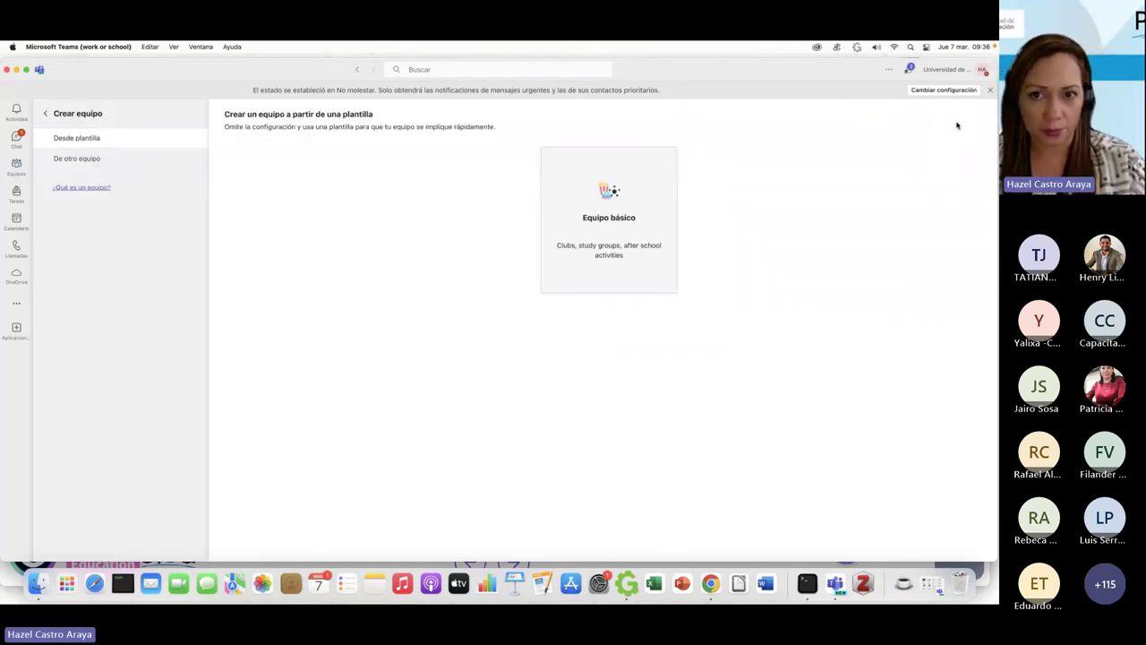
left_click(613, 244)
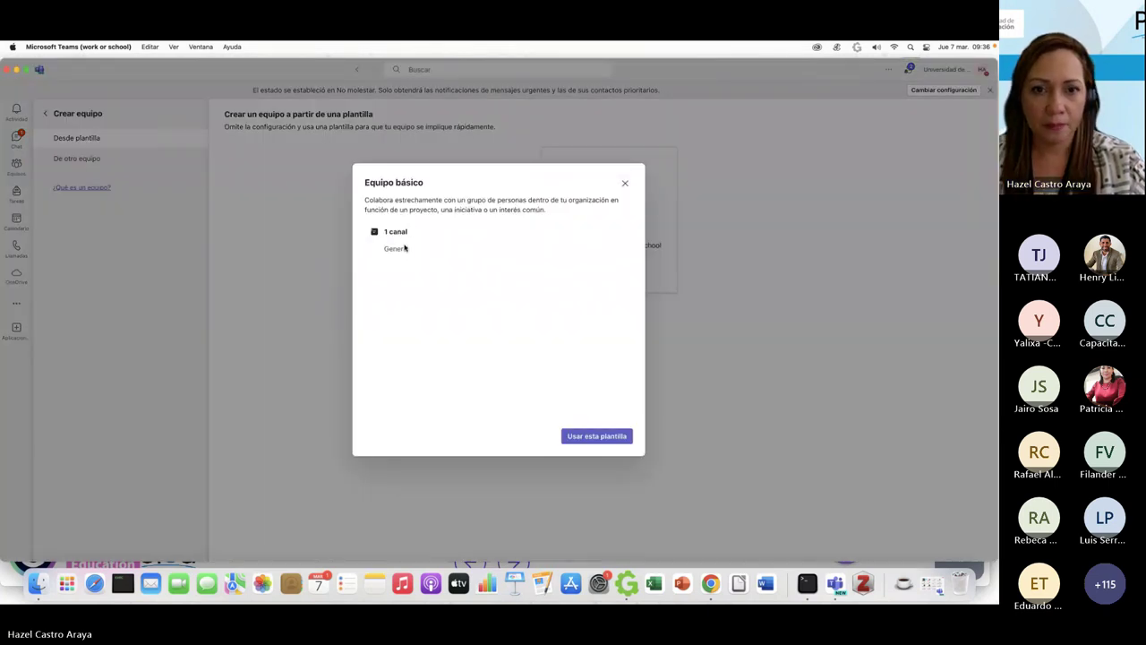
left_click(616, 439)
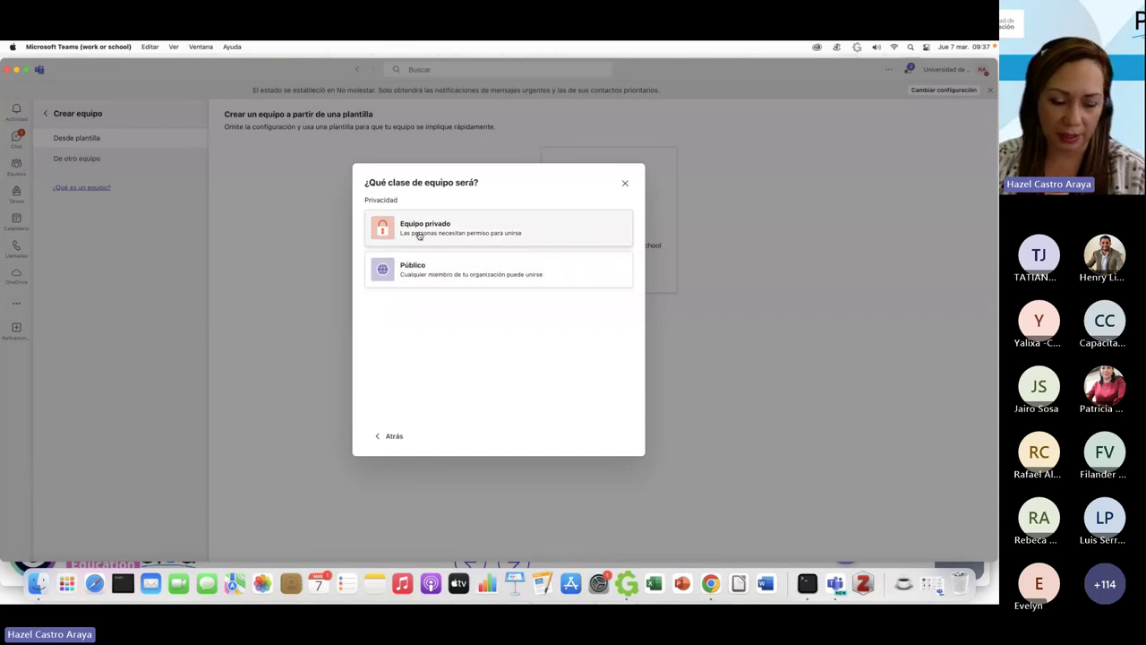
left_click(419, 234)
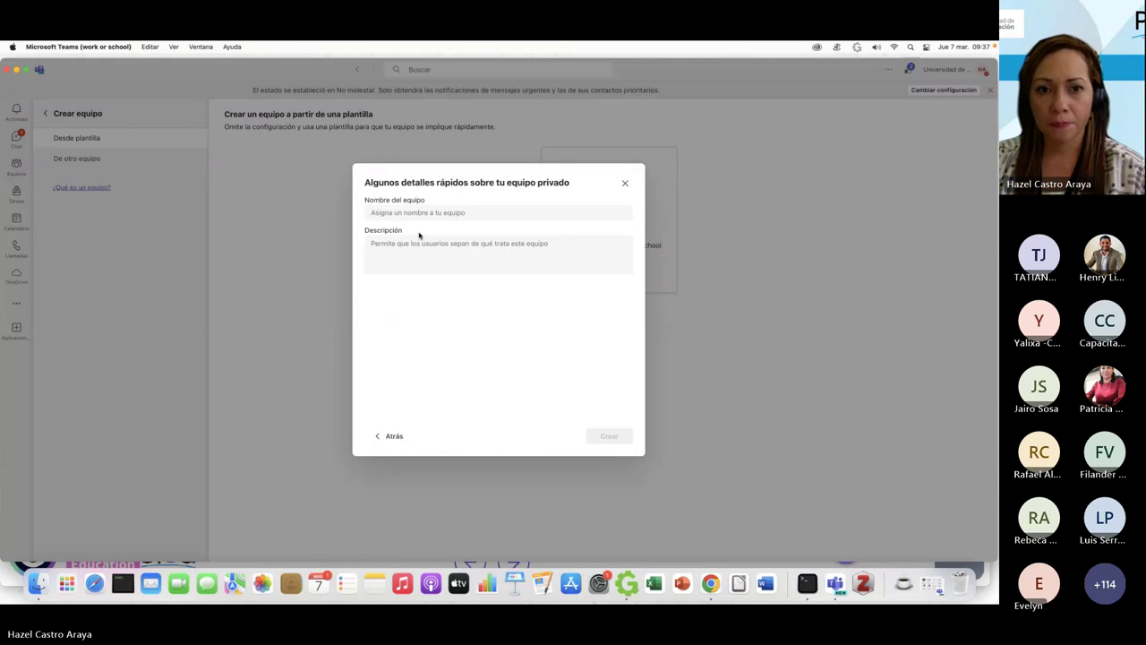
- Name the new private team 'Equipo de prueba', create it, and focus the Agregar miembros field
left_click(465, 214)
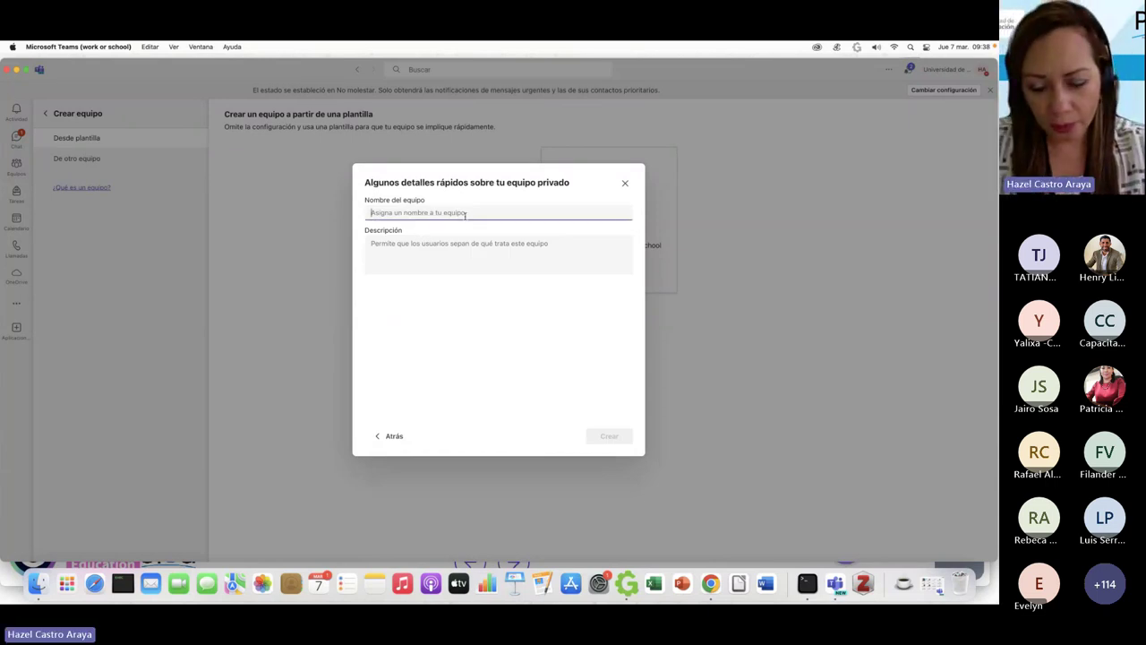
type("P")
key("BackSpace")
type("Equipo de prueba")
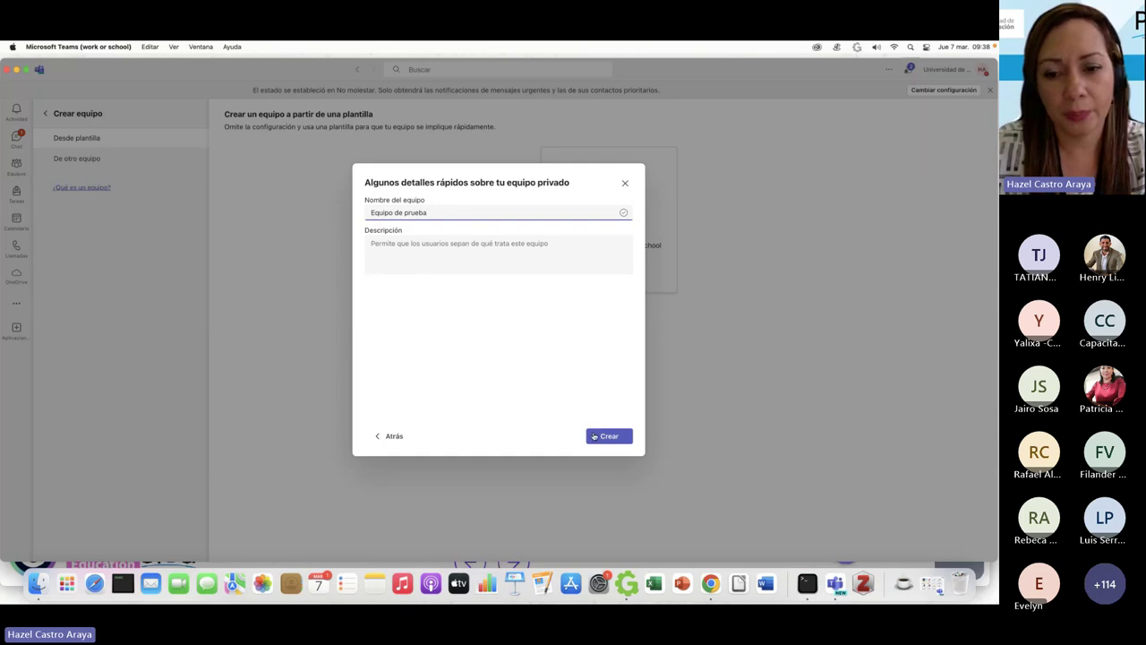
left_click(594, 436)
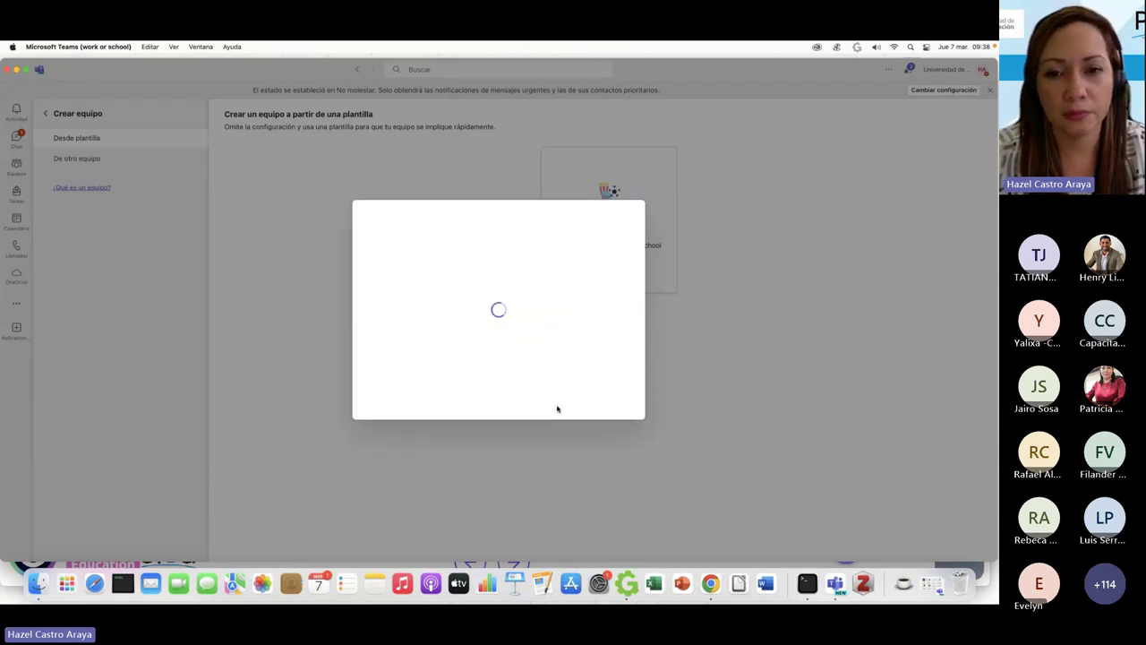
left_click(488, 277)
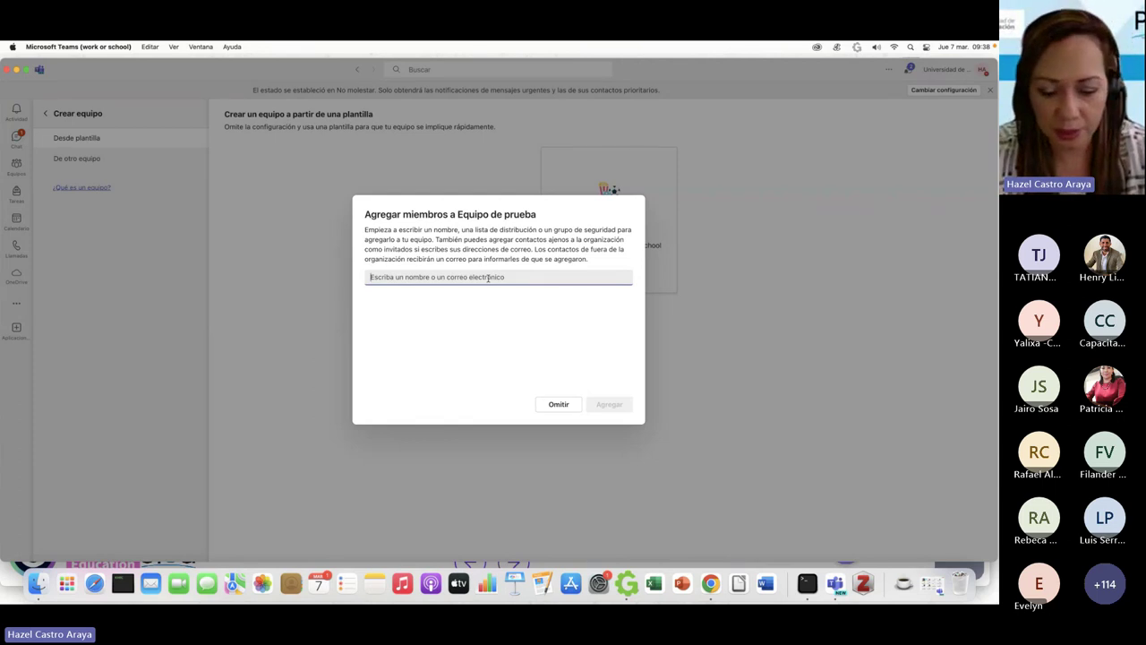
- Search for and select three colleagues by name, then confirm adding them with Agregar
type("mariela.")
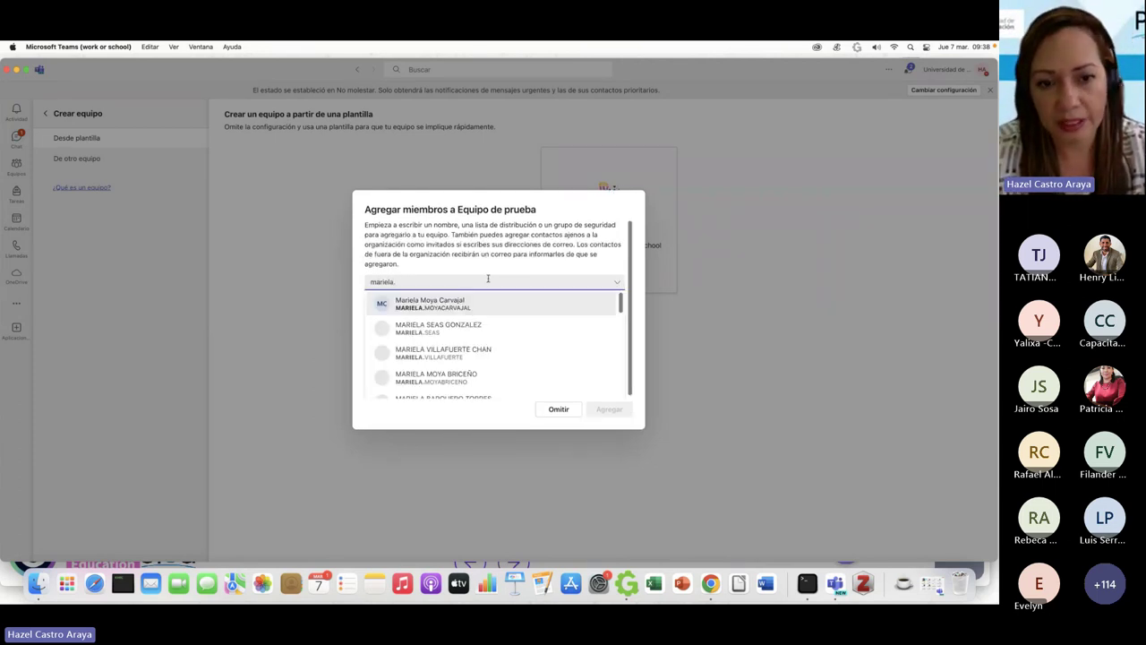
type("m")
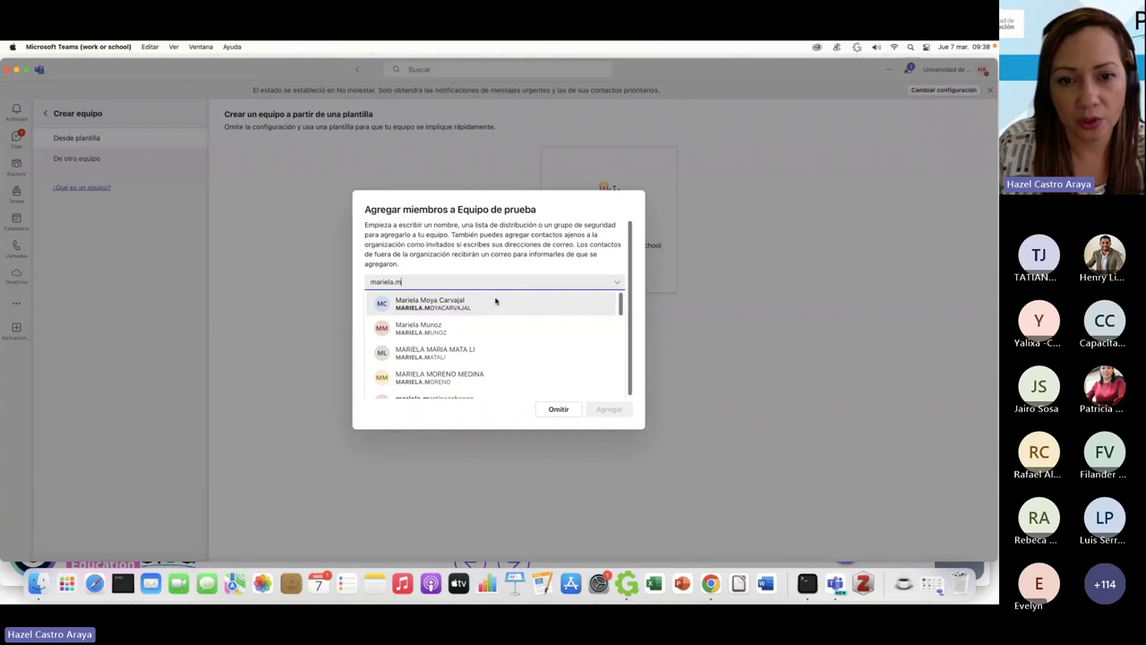
left_click(495, 301)
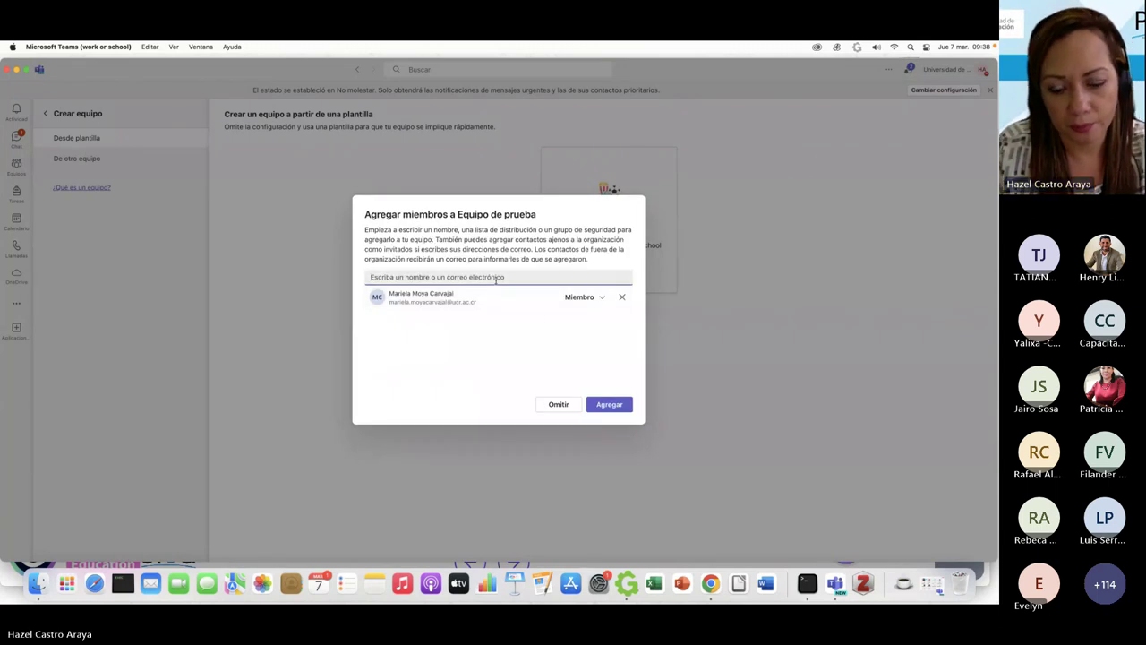
type("sandra")
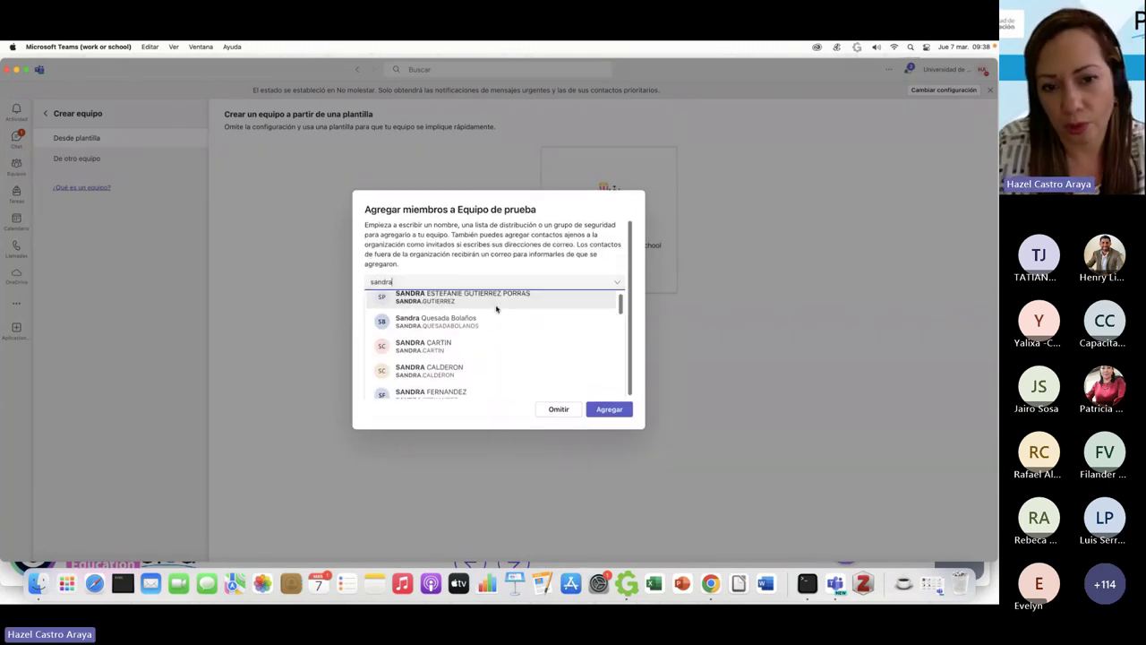
left_click(496, 305)
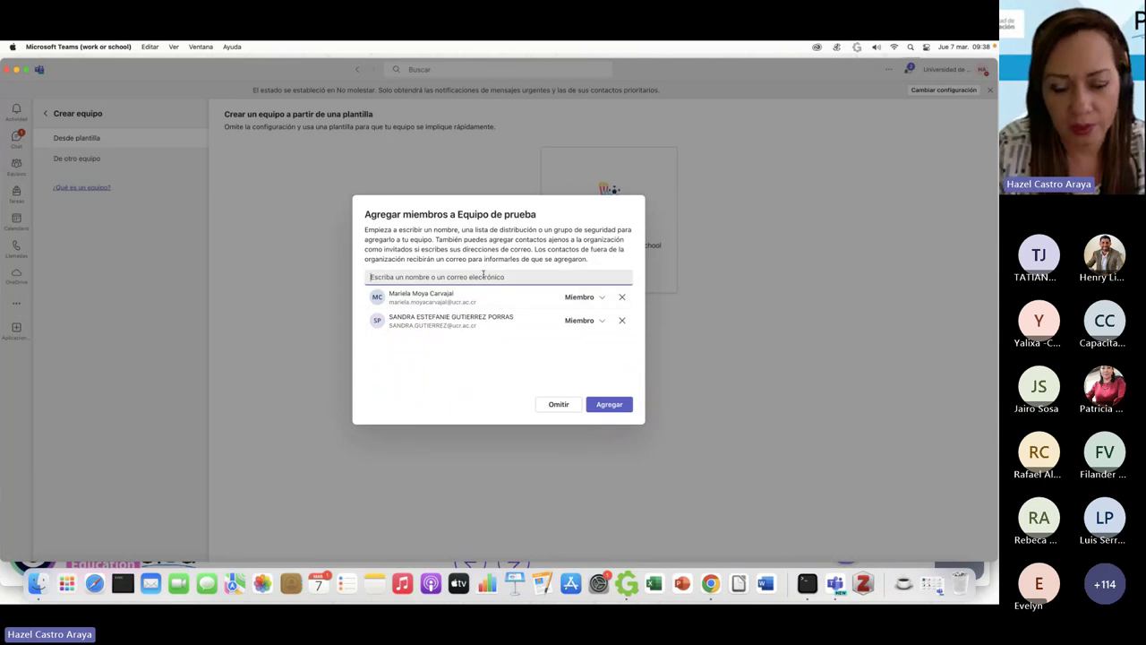
type("irene")
left_click(483, 300)
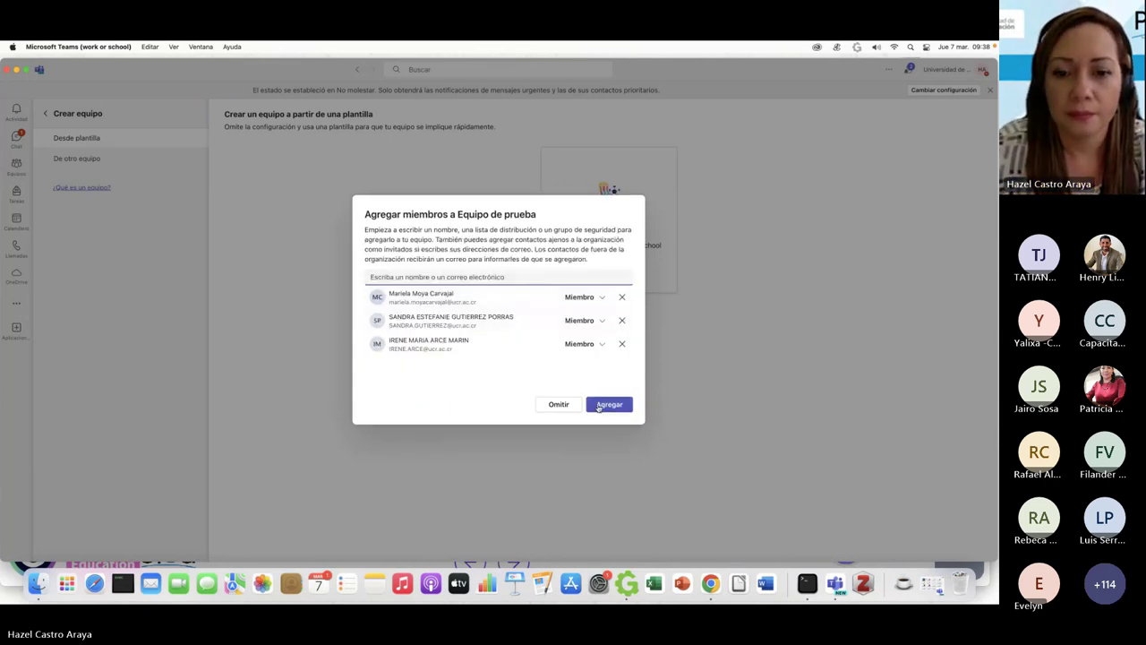
left_click(609, 403)
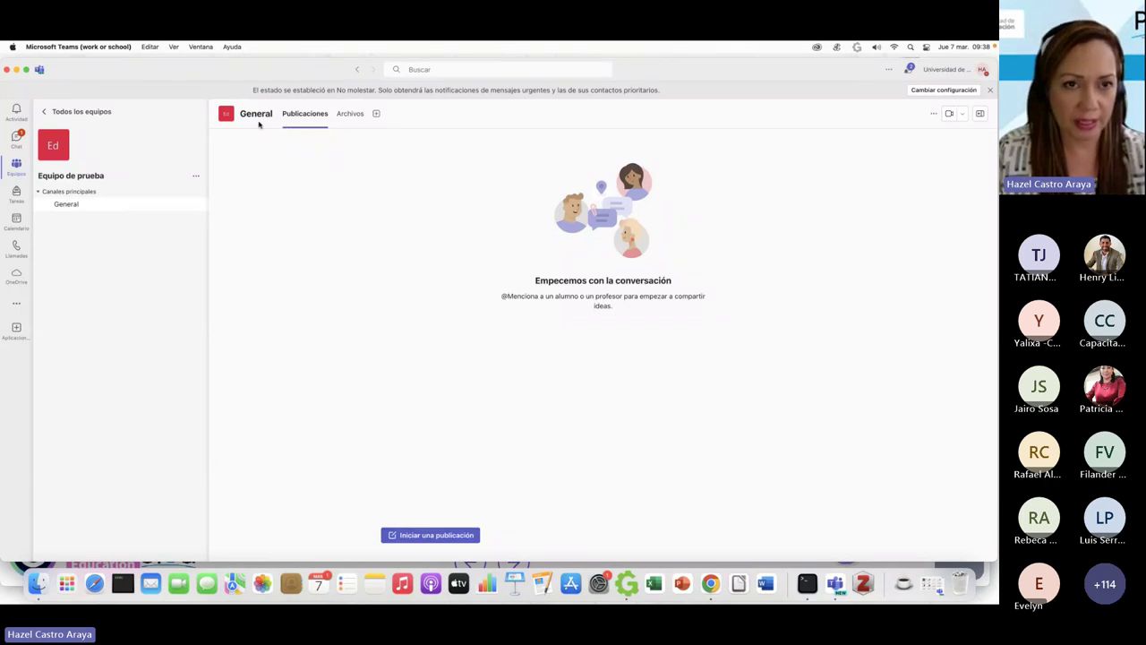
- Write a General post with subject 'Bienvenida' and body 'Este espacio es para compartir documentos...'
left_click(416, 537)
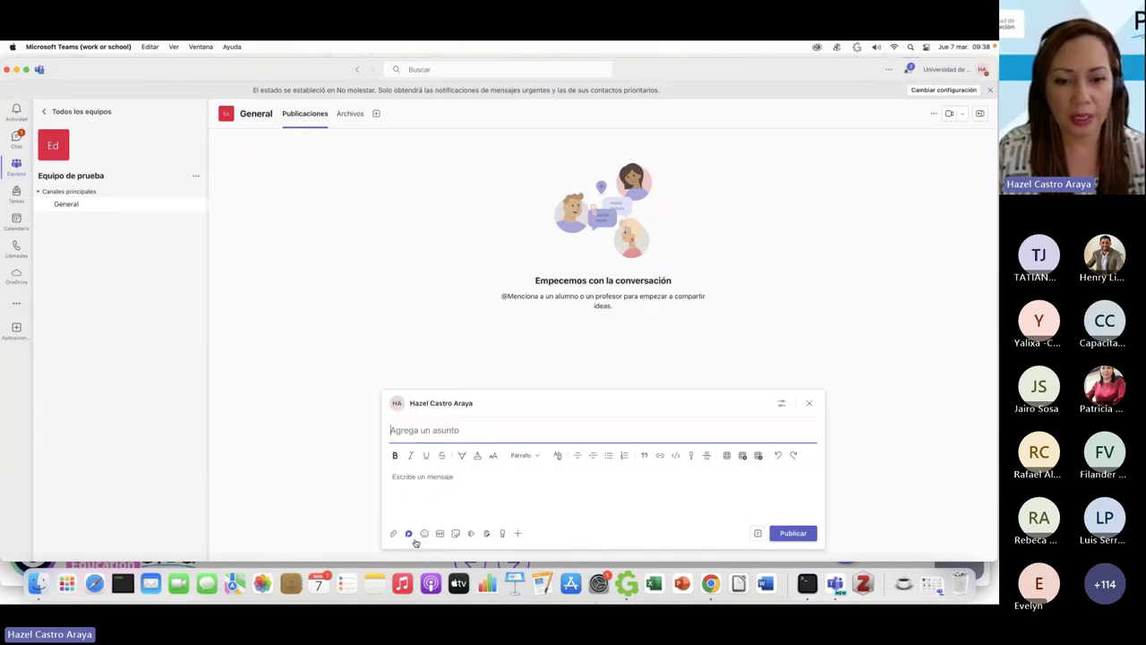
type("-bien")
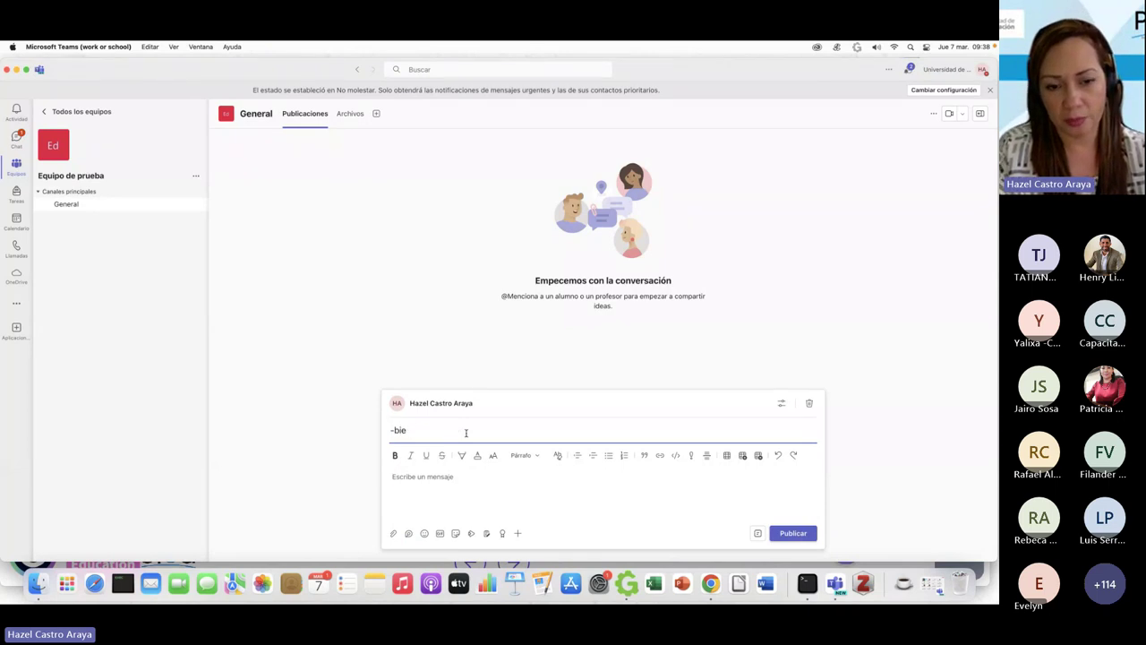
key("BackSpace")
key("BackSpace")
key("BackSpace")
key("BackSpace")
type("Bienvenida")
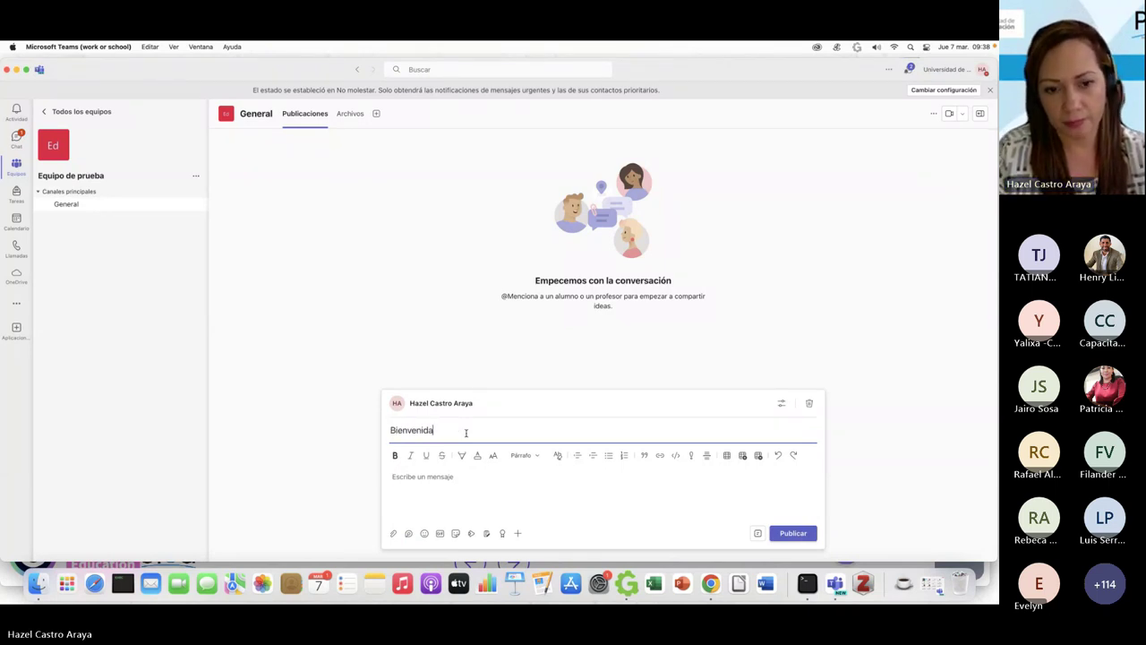
left_click(456, 488)
type("Este es")
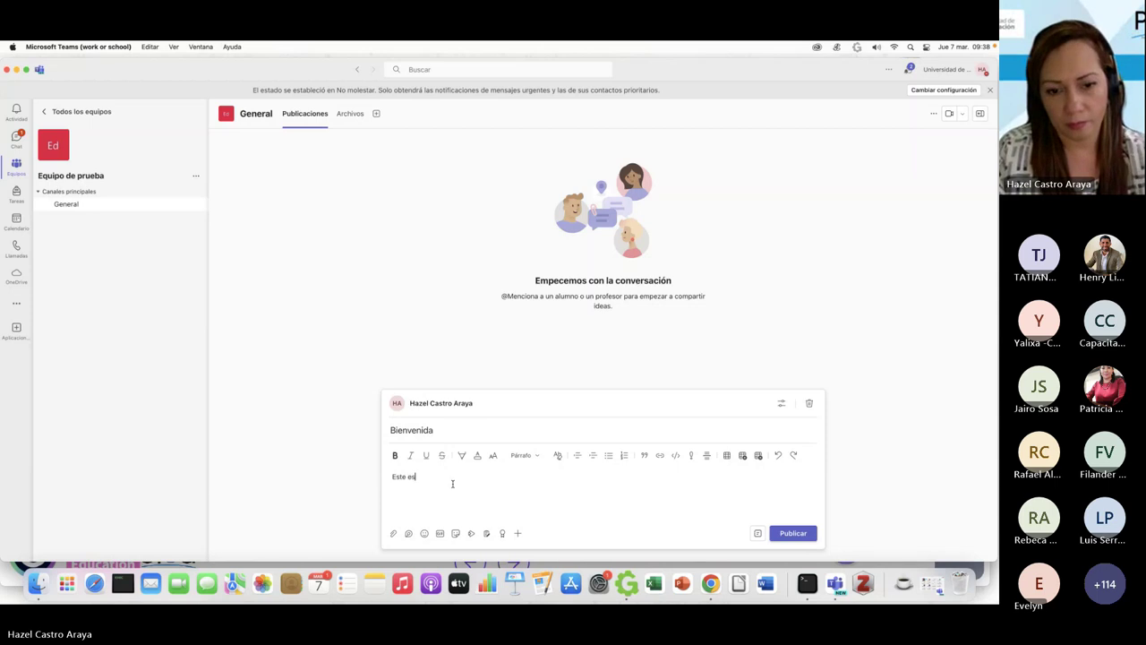
type("pacio es para compartir")
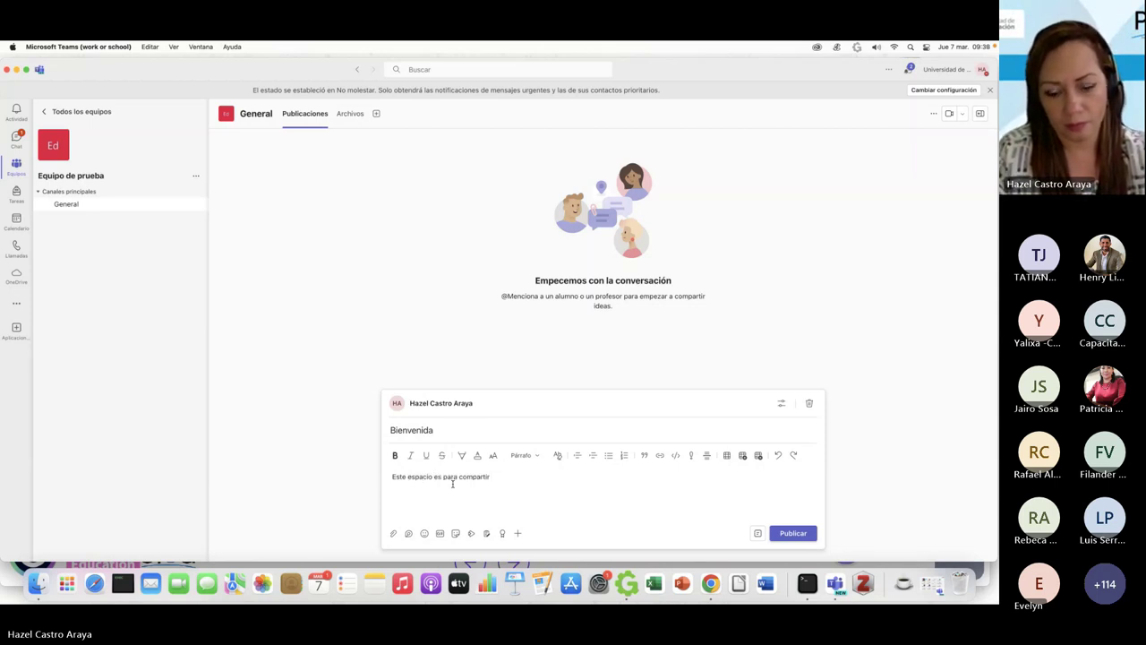
type(" documentos...")
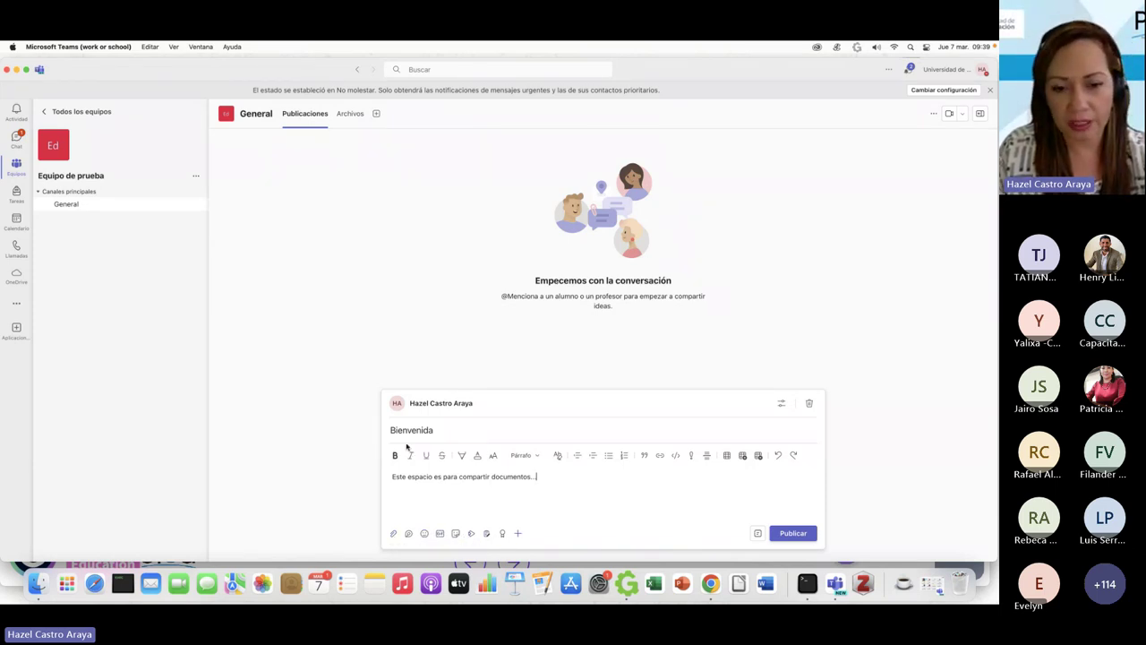
- Make the post body italic and blue, then publish it
left_click_drag(531, 476, 391, 476)
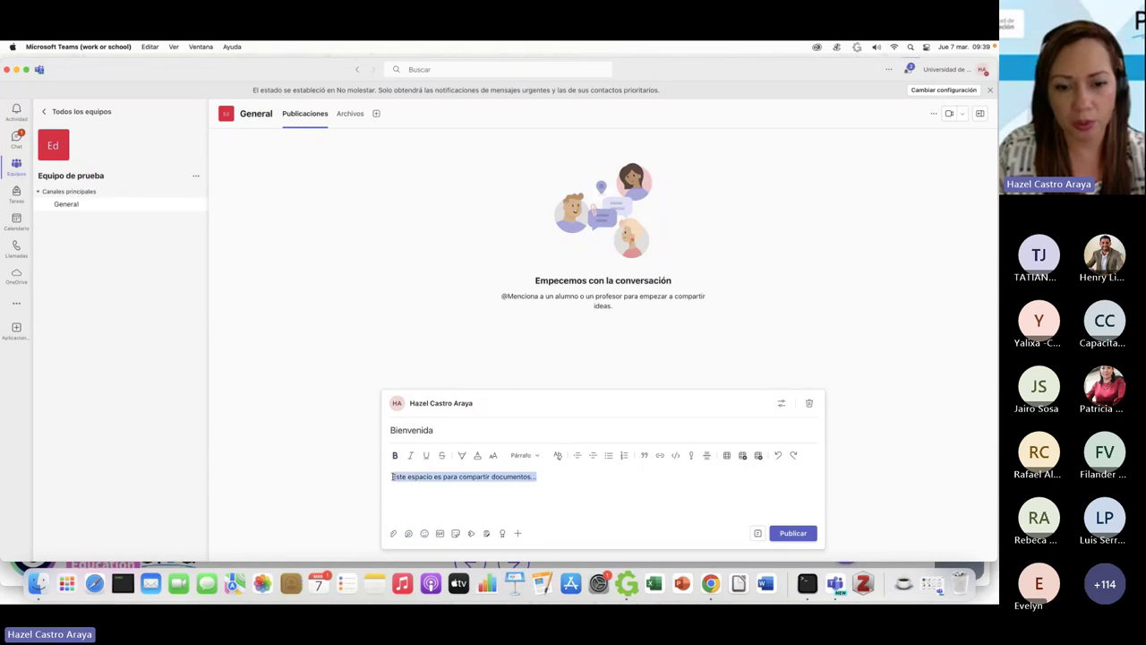
left_click(413, 457)
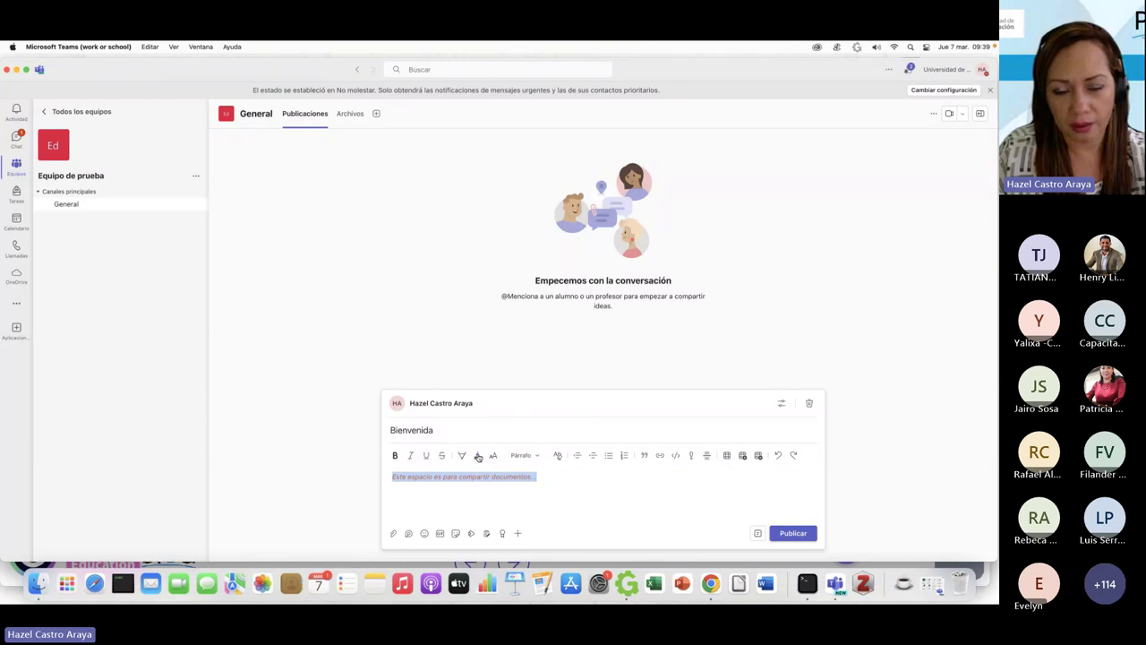
left_click(478, 455)
left_click(485, 439)
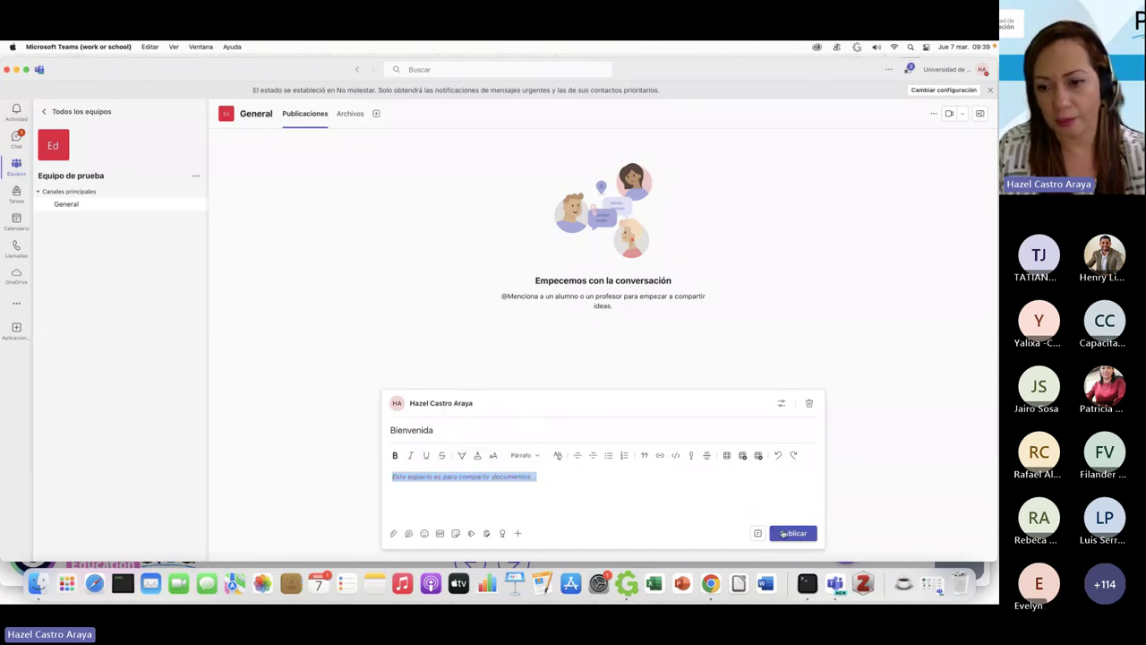
left_click(782, 533)
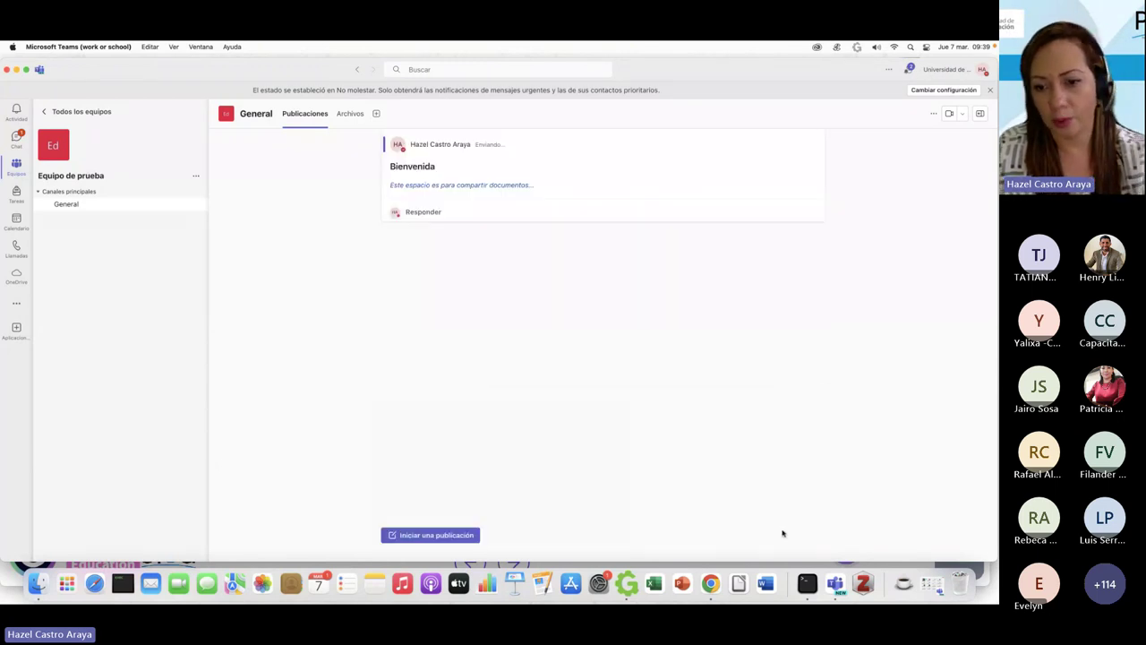
- Upload 2169-7005-1-PB.pdf from Downloads to the channel's Archivos, then return to Publicaciones
left_click(348, 113)
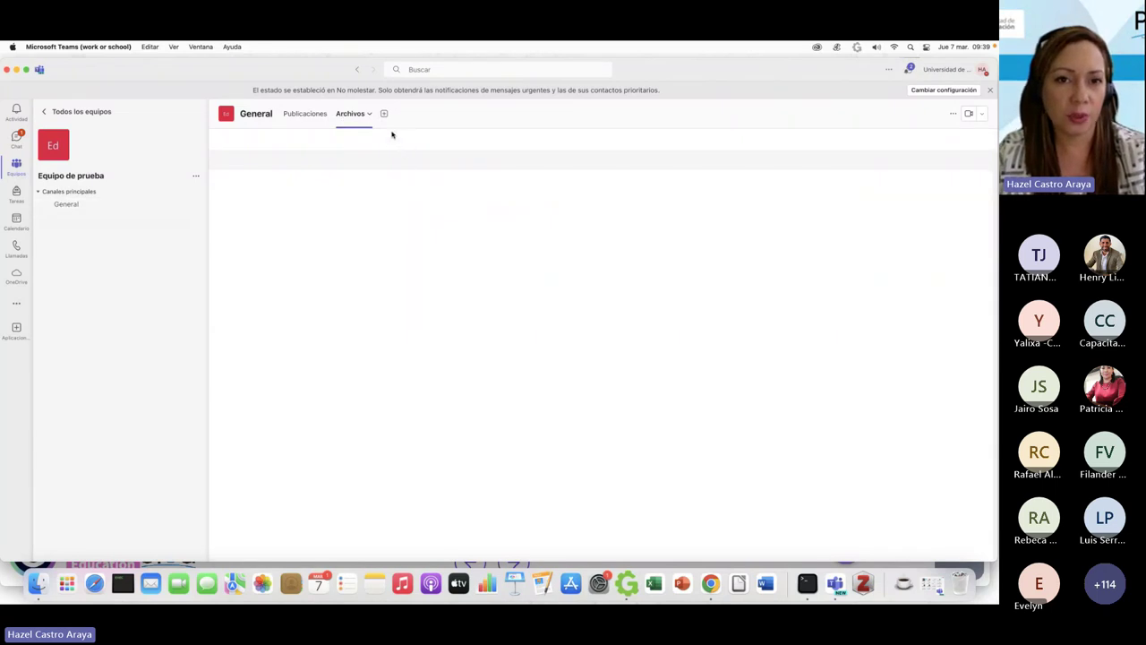
left_click(384, 113)
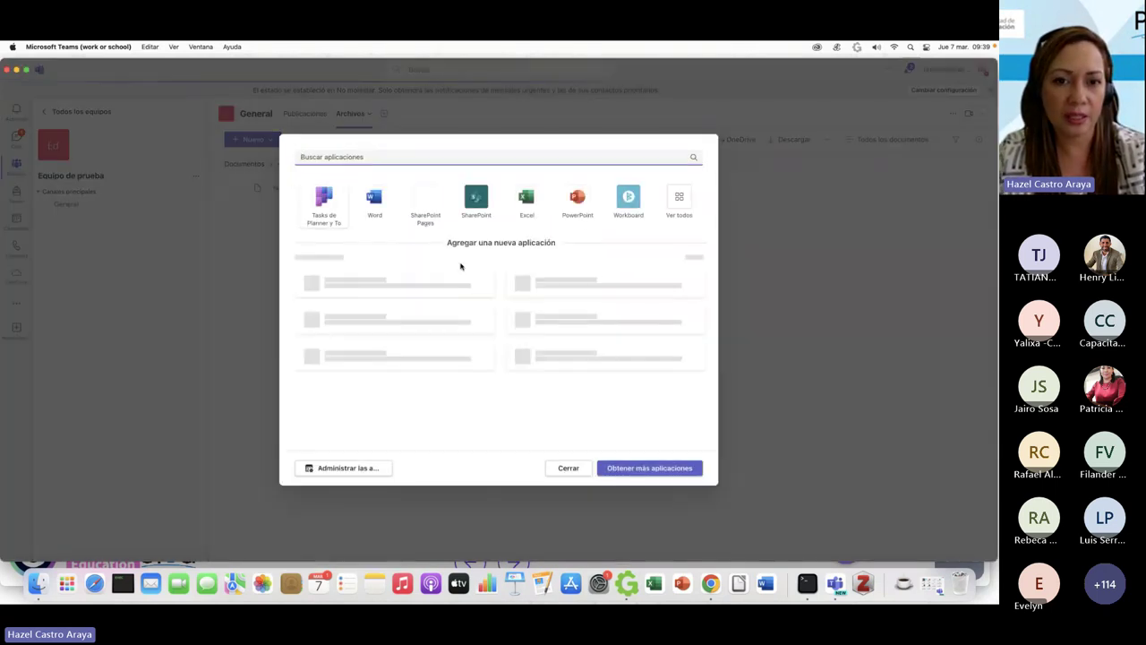
left_click(569, 467)
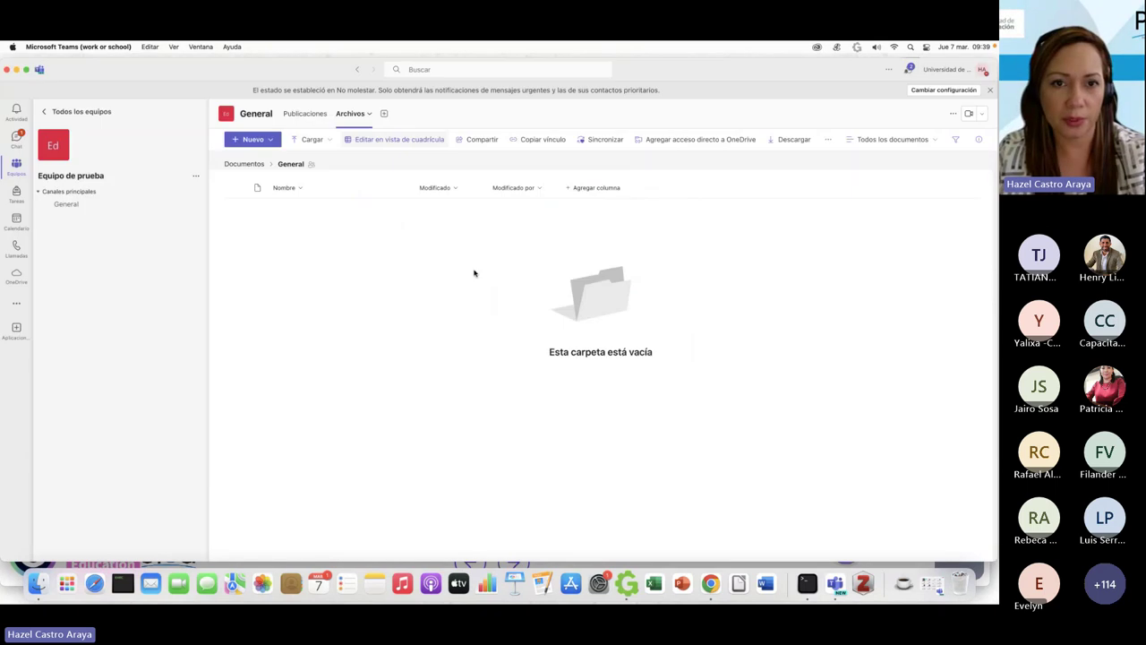
left_click(292, 141)
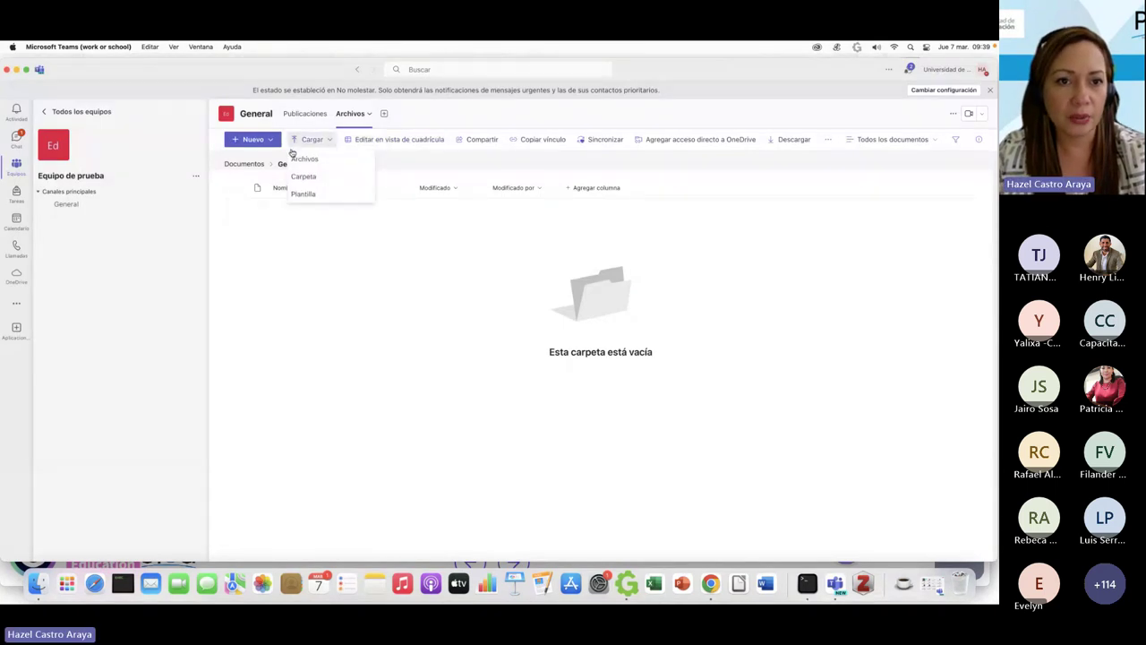
left_click(293, 159)
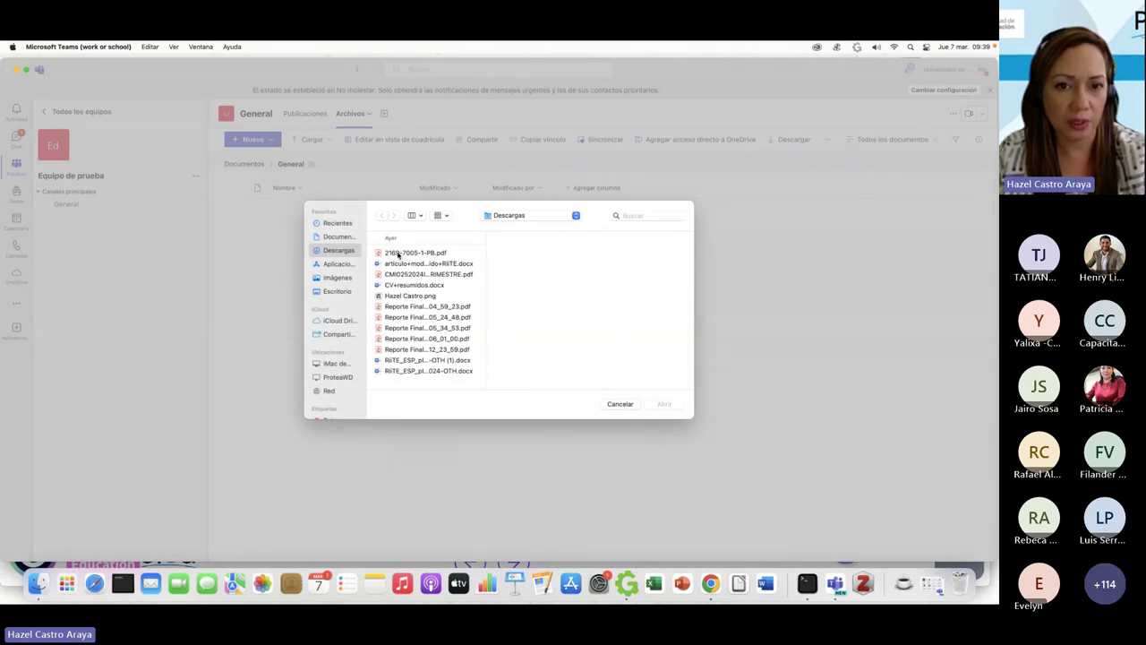
left_click(399, 254)
left_click(663, 404)
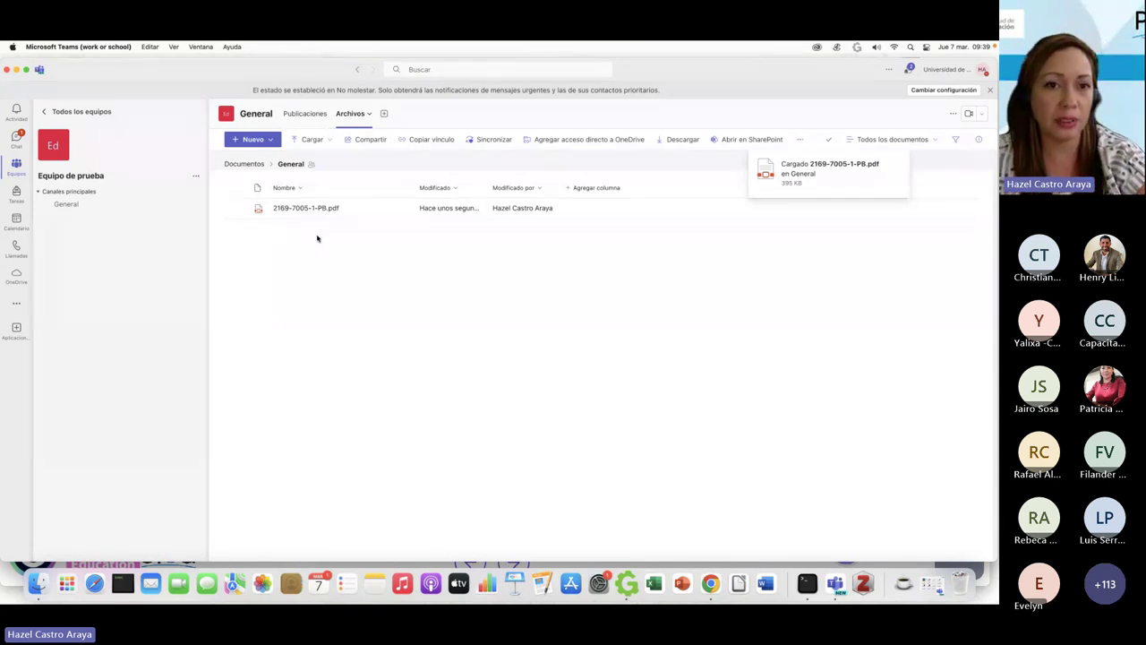
left_click(305, 114)
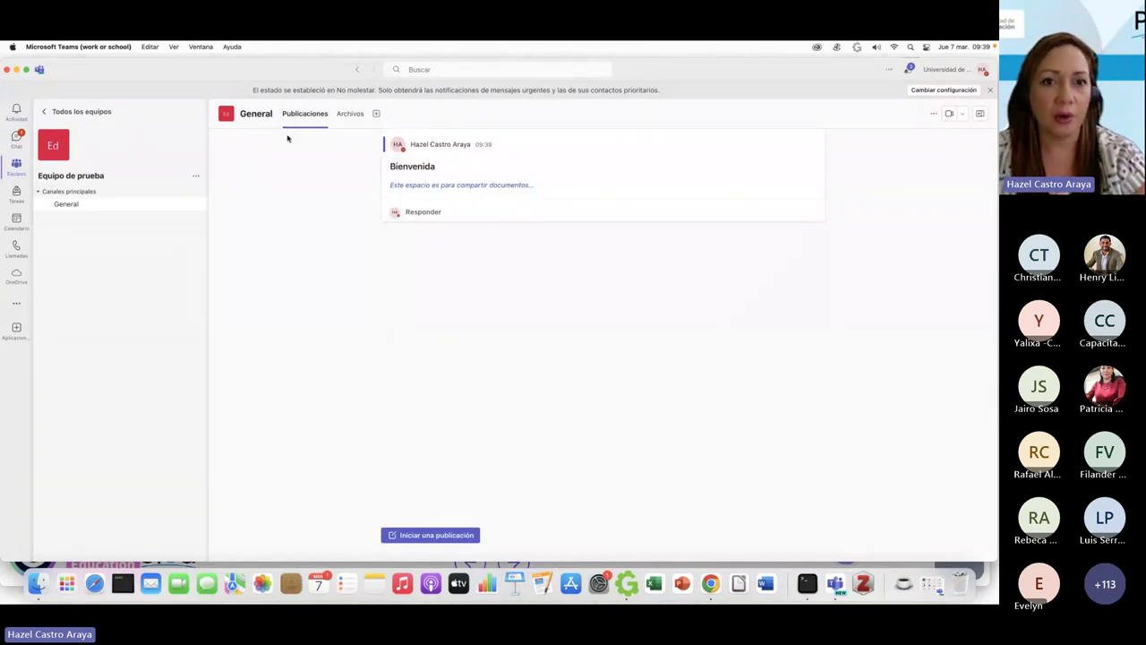
- Add a Tasks de Planner y To Do tab named Tareas to the General channel
left_click(377, 116)
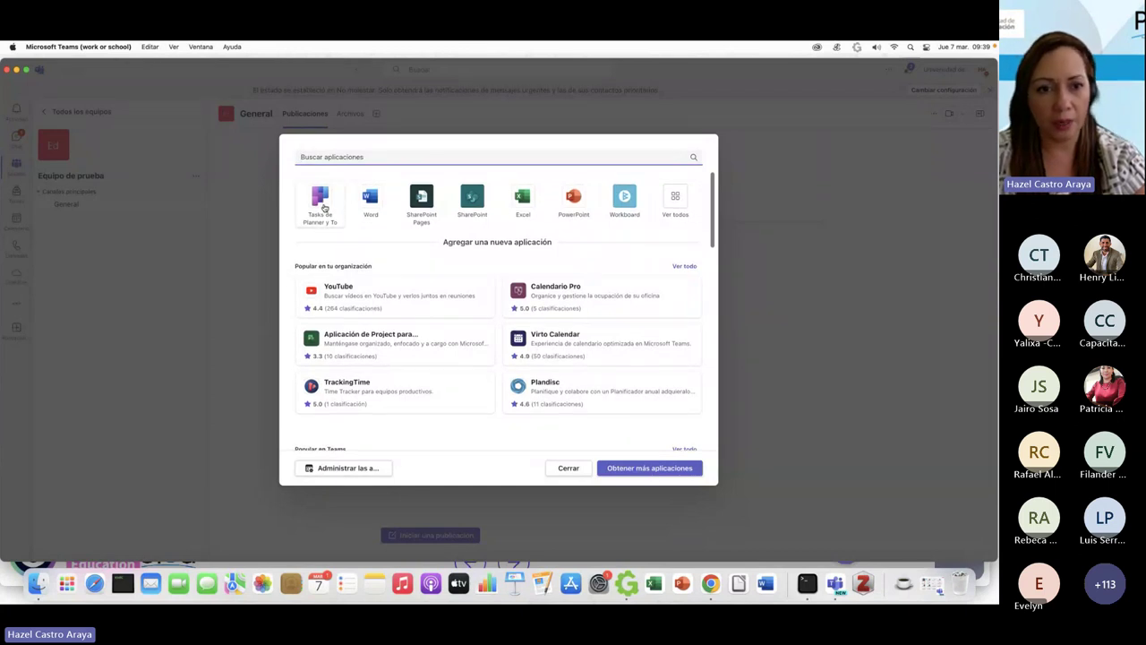
left_click(325, 206)
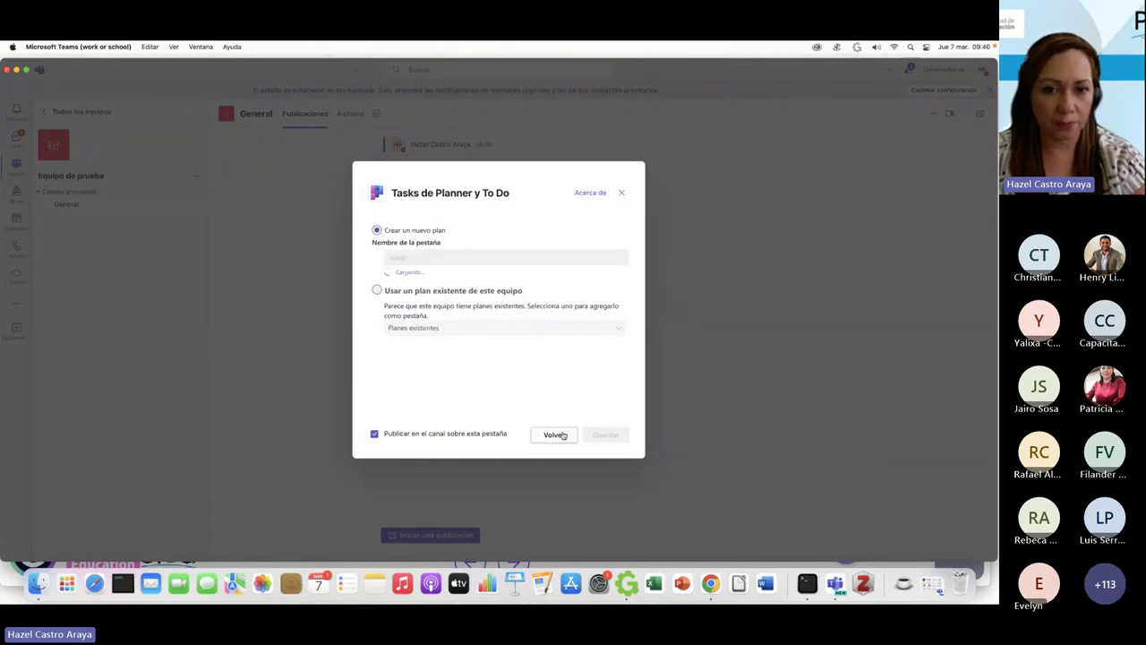
left_click(424, 257)
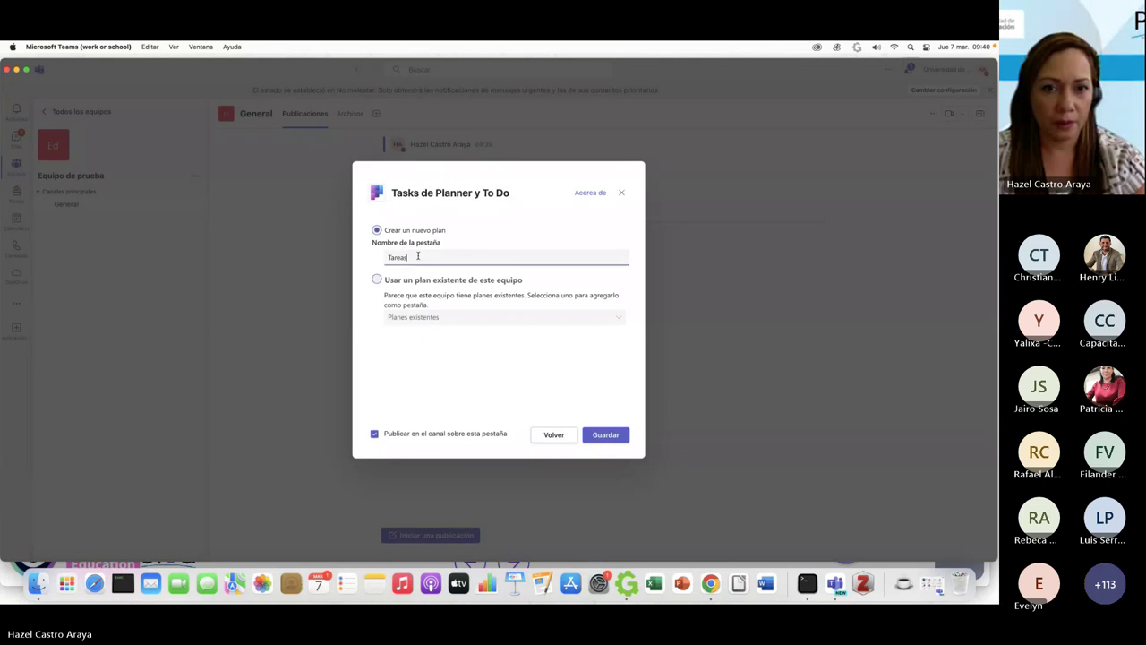
left_click(612, 435)
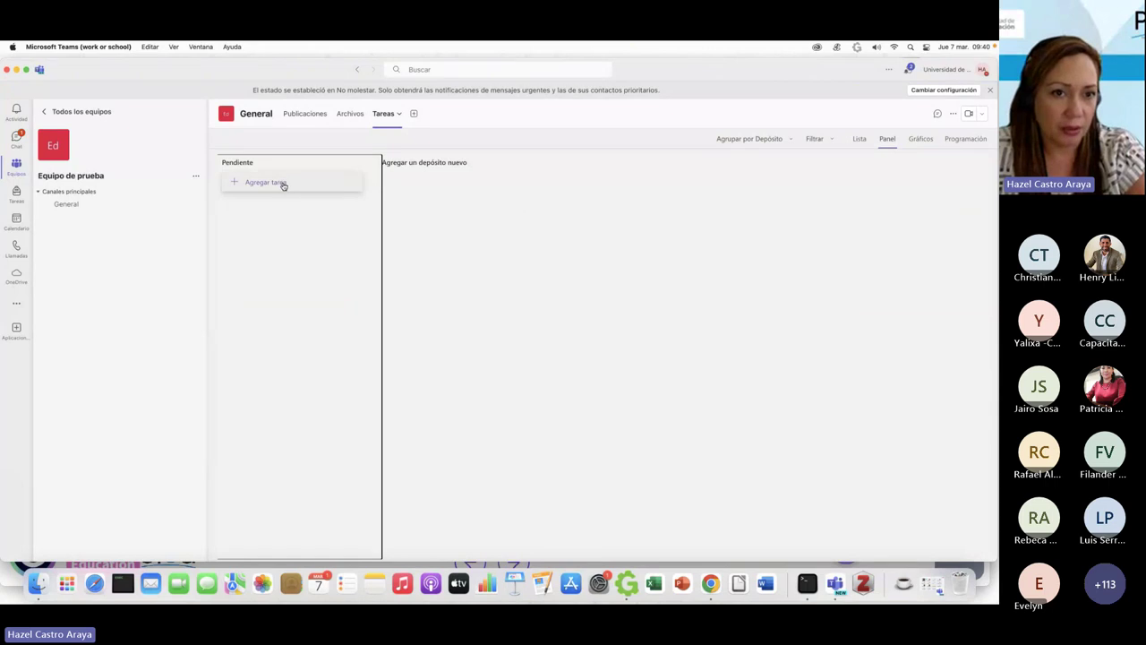
- Create an 'inform' task in Pendiente assigned to two team members
left_click(282, 183)
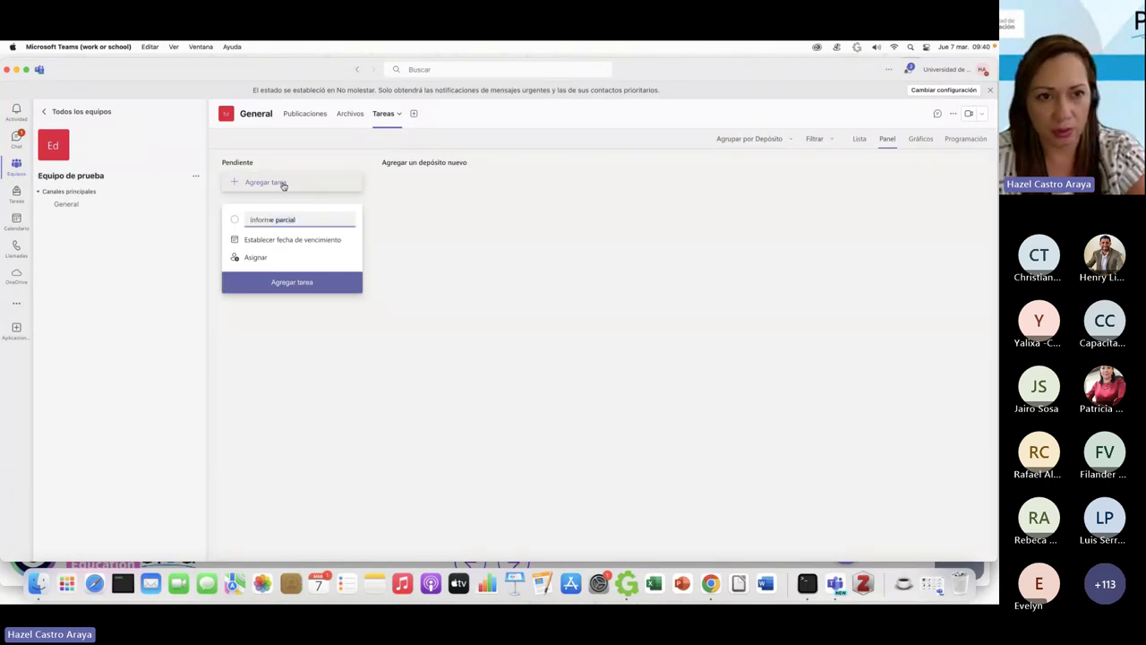
type("inform")
left_click(265, 290)
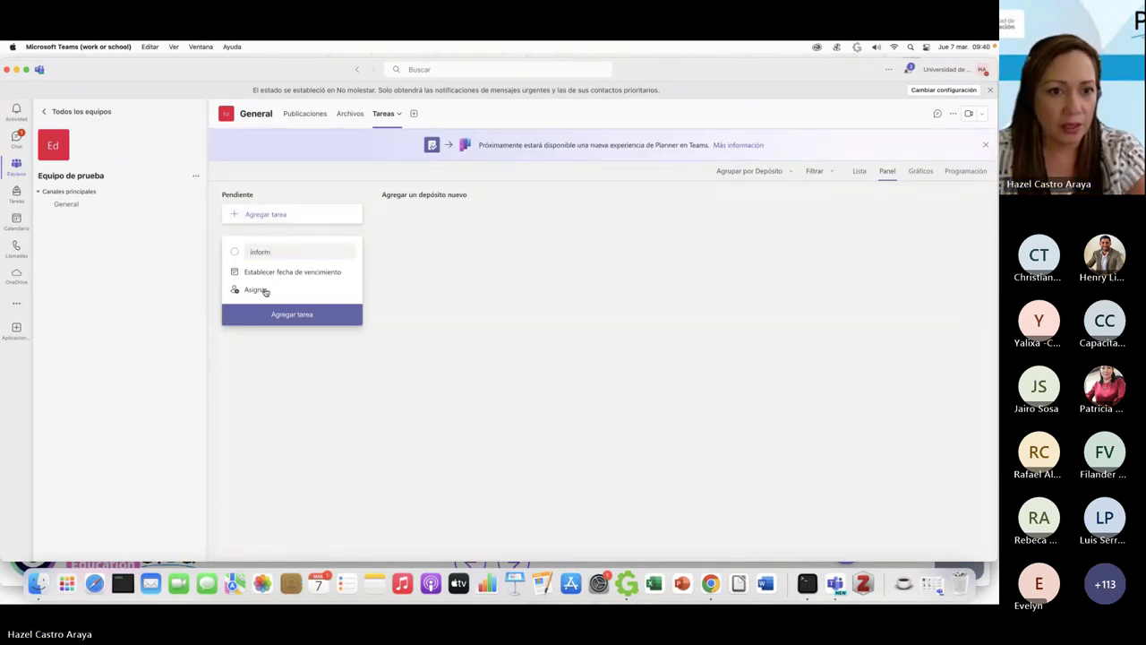
left_click(271, 372)
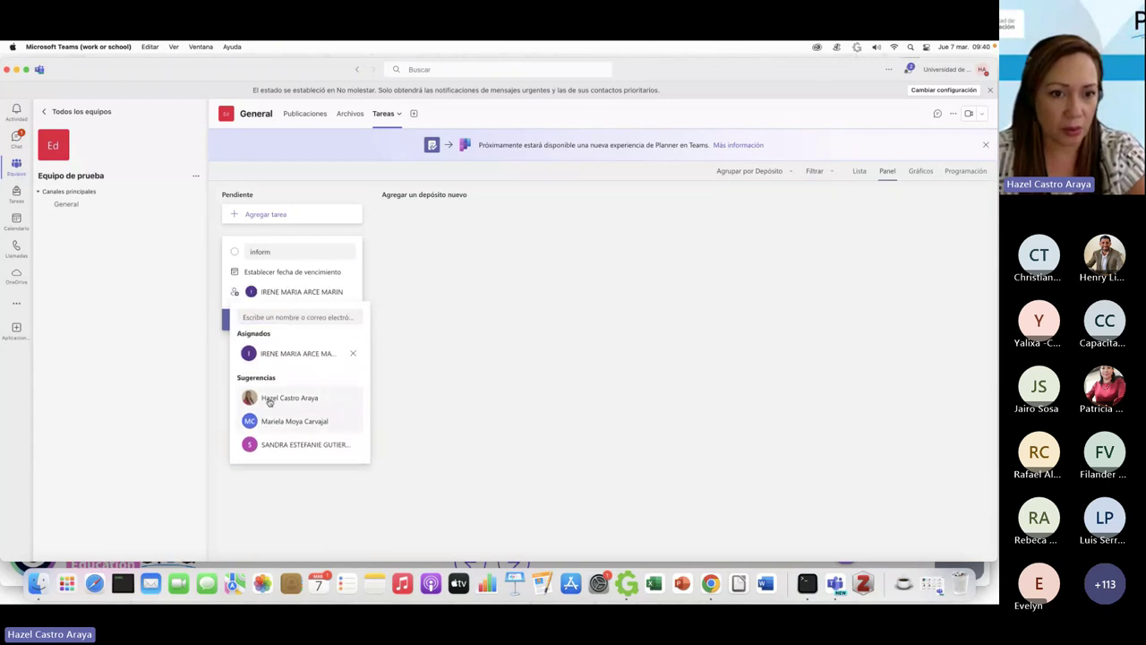
left_click(271, 399)
- Give the inform task a 31 March due date, add it to the board, and open its details
left_click(274, 273)
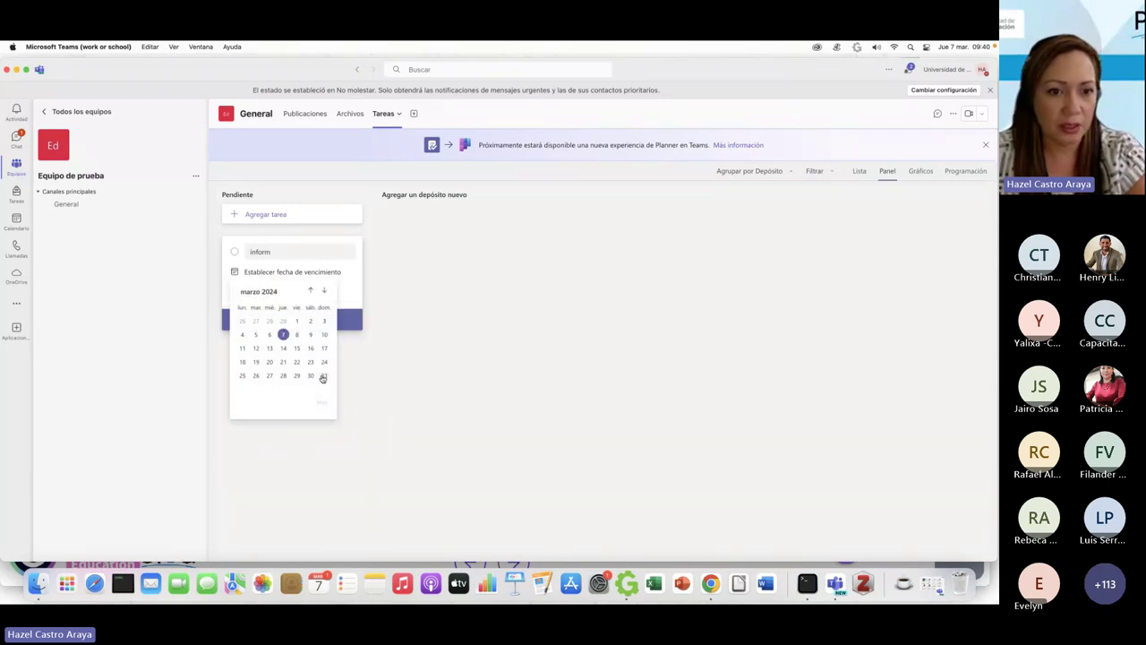
left_click(324, 375)
left_click(305, 318)
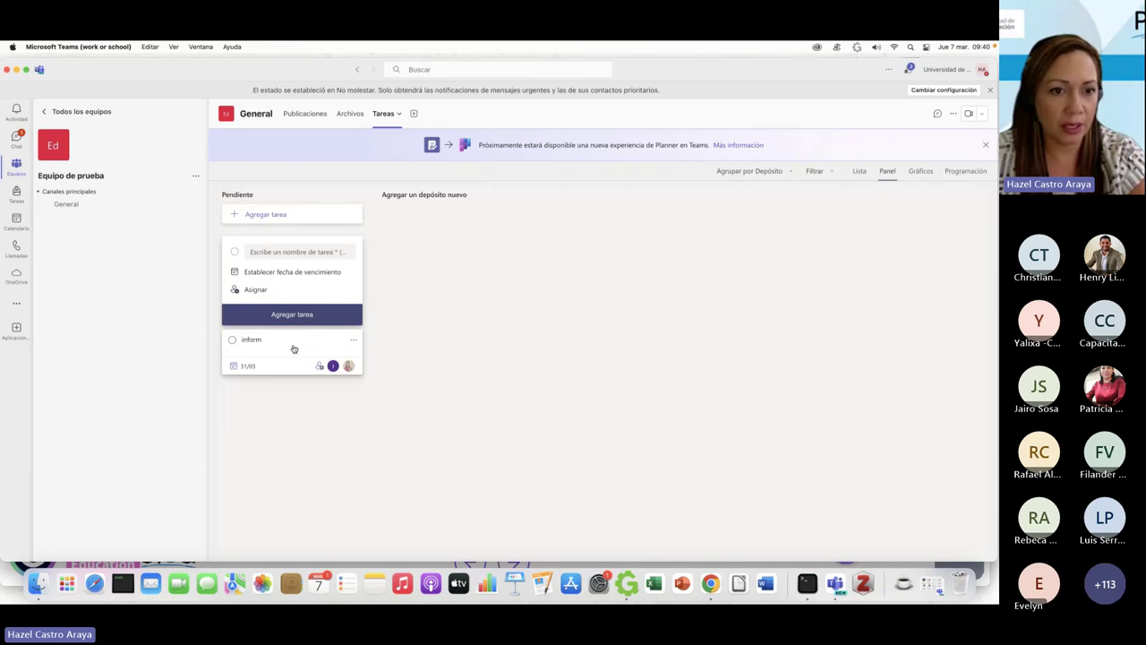
left_click(355, 343)
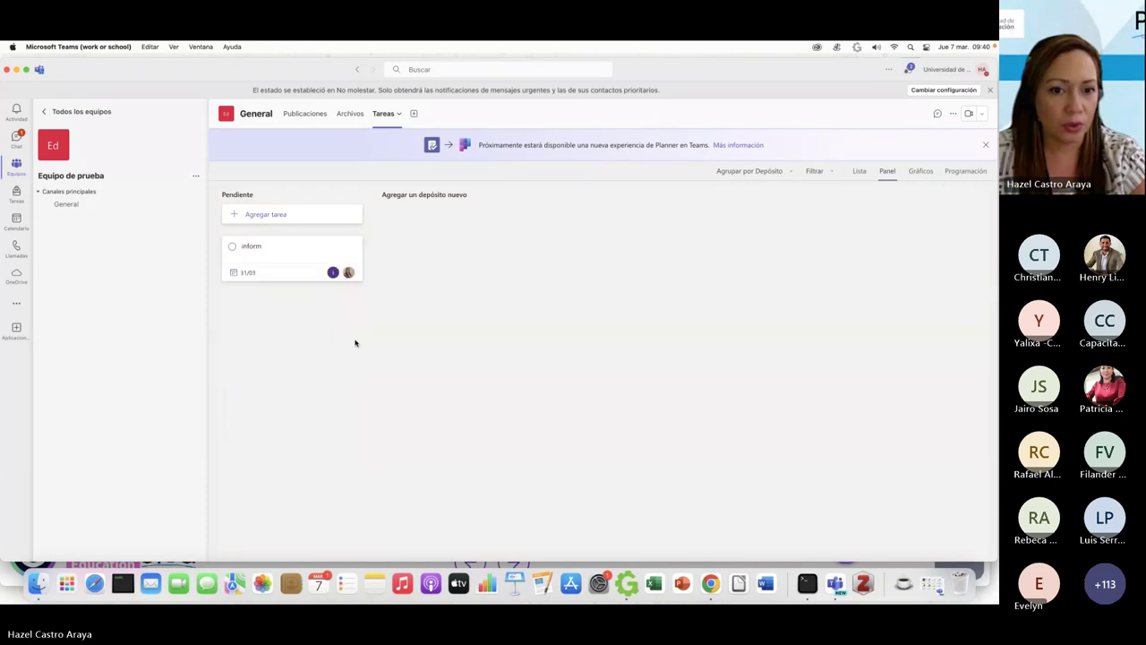
left_click(271, 259)
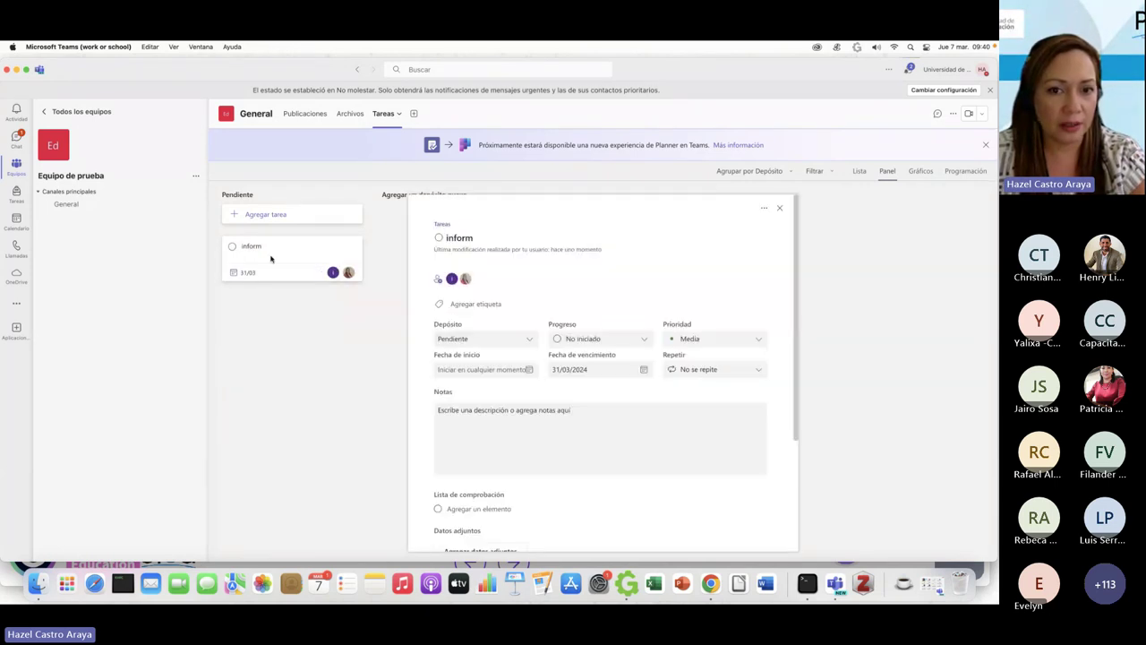
- Add checklist items 'buscar evidencias' and 'crear el documento con formato', then close the task
left_click(486, 508)
type("h")
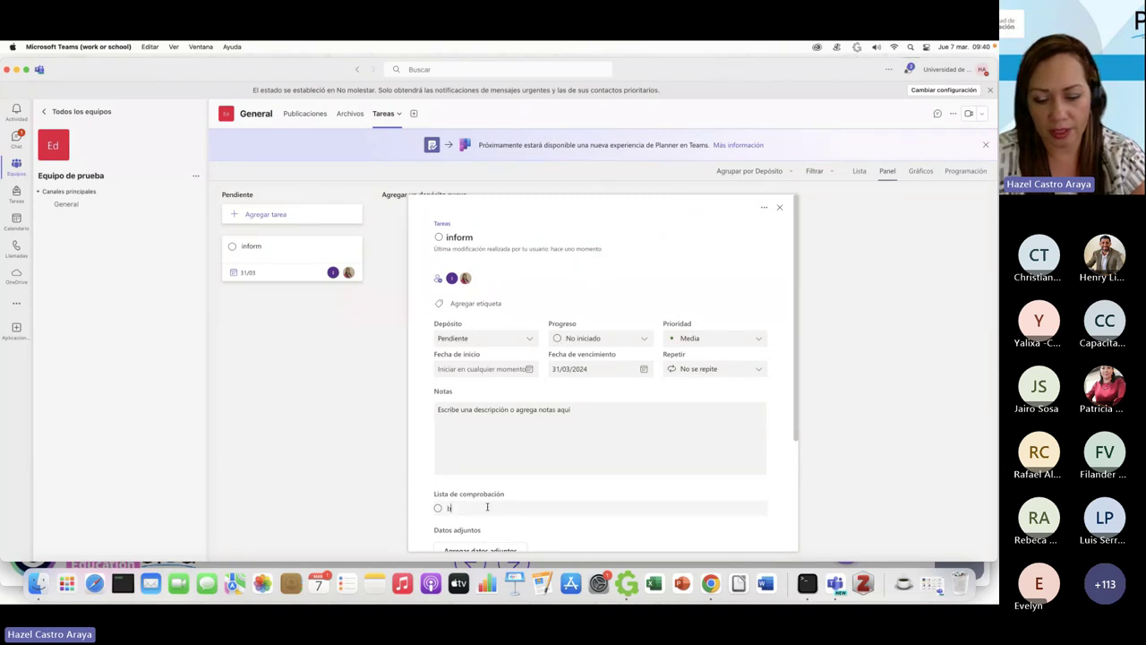
type("uscar evidencias")
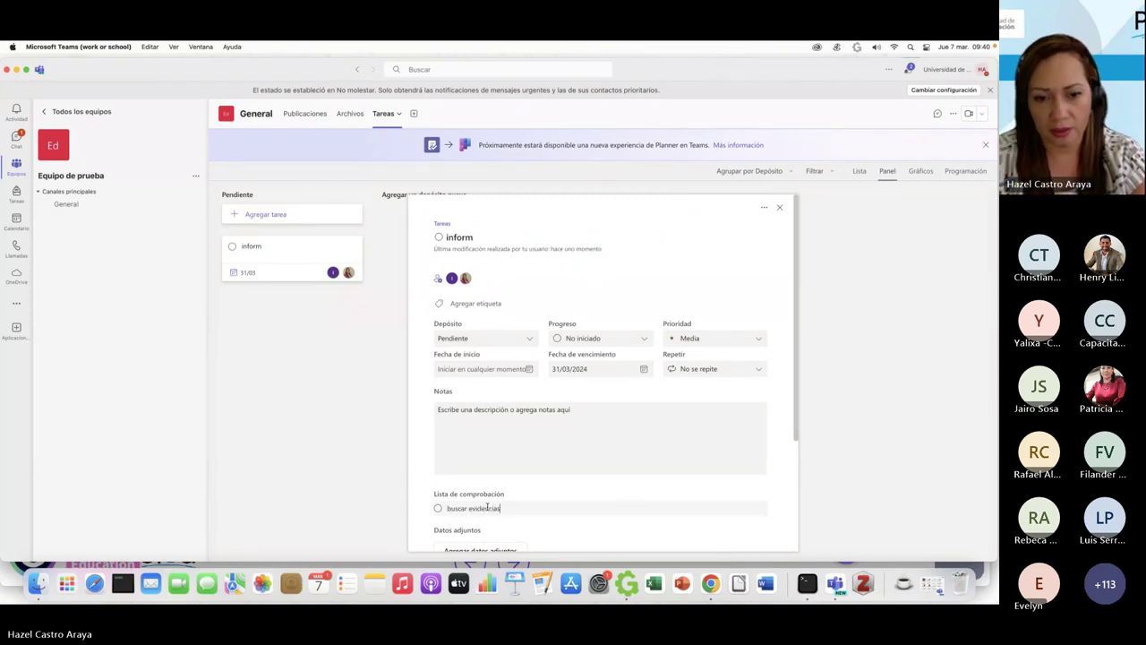
key("Return")
type("crear")
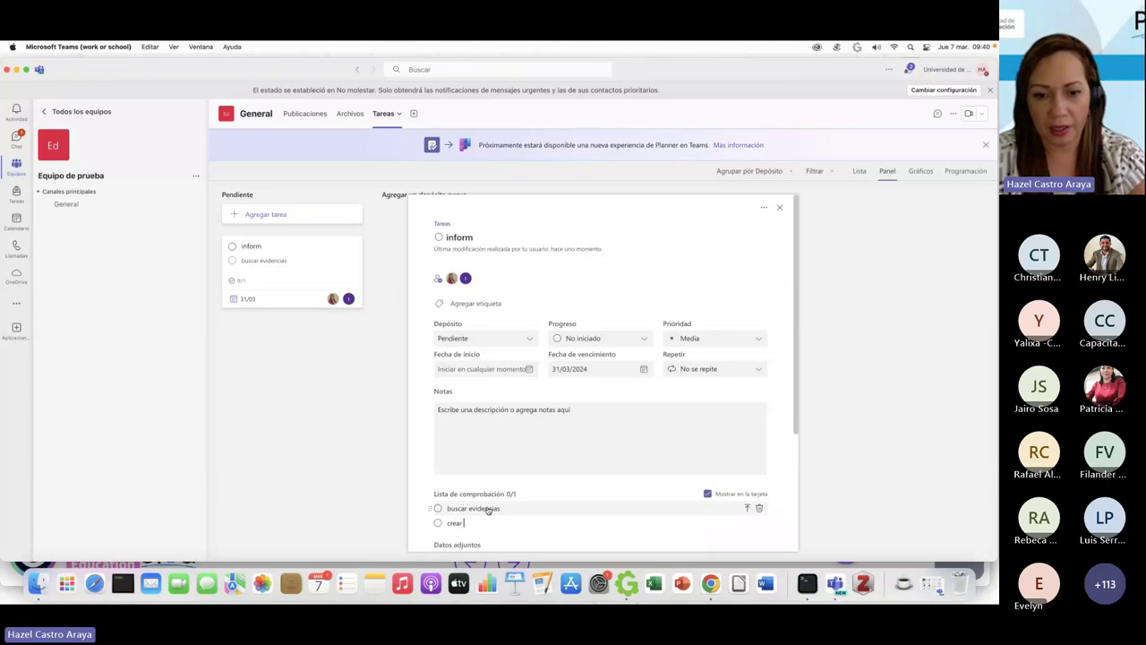
type(" el document")
key("BackSpace")
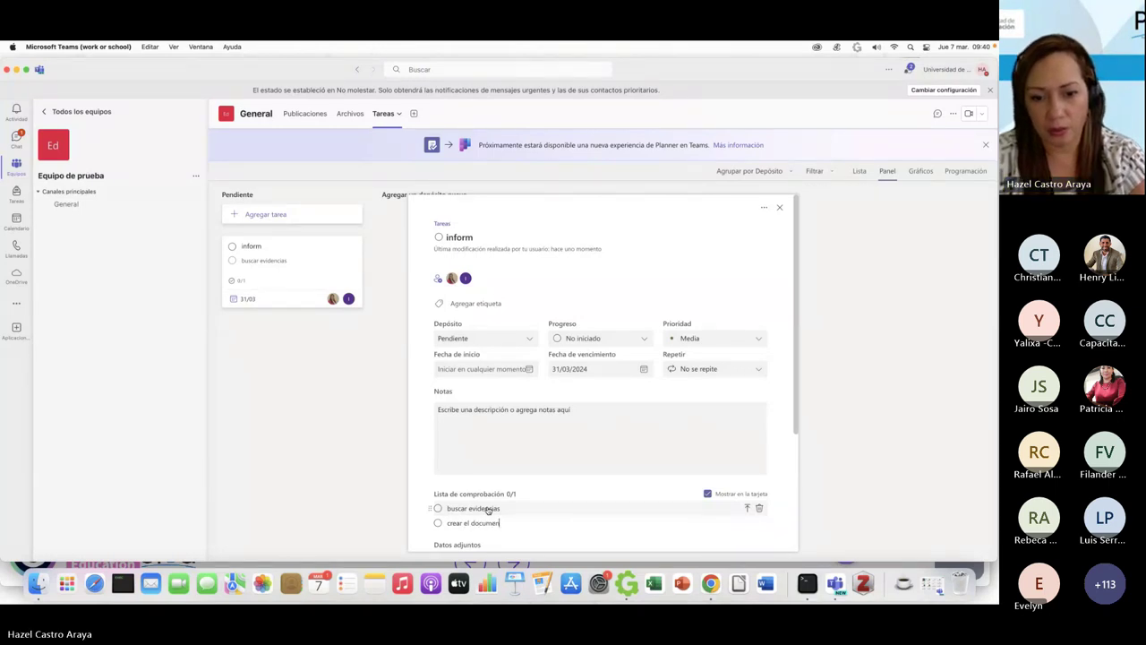
type("to con formato")
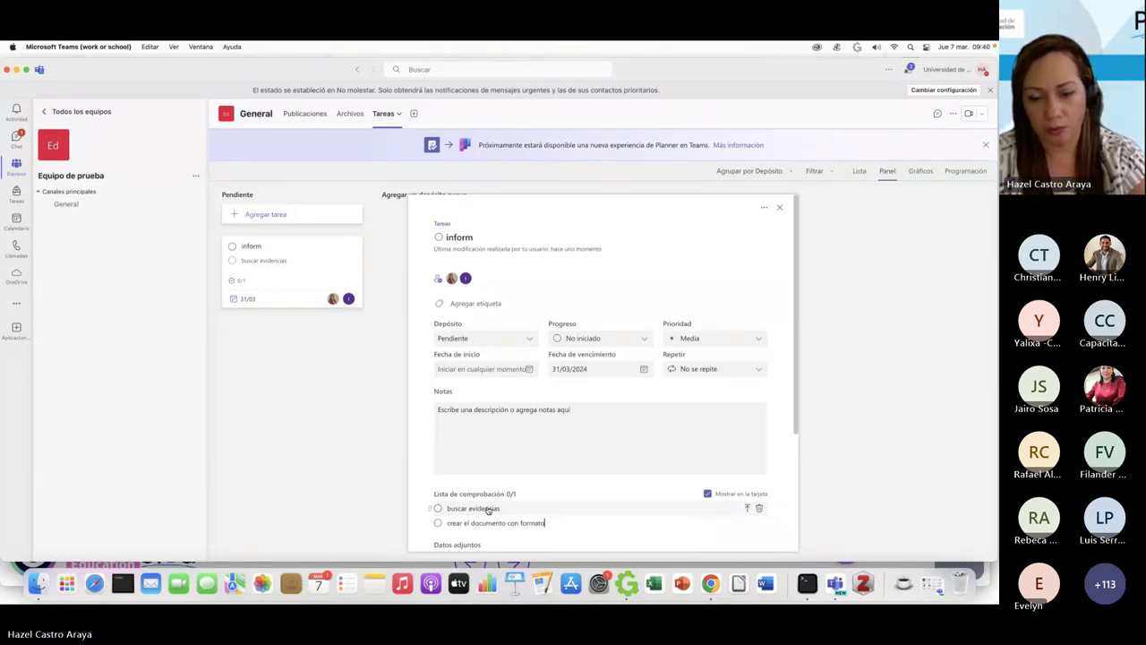
key("Return")
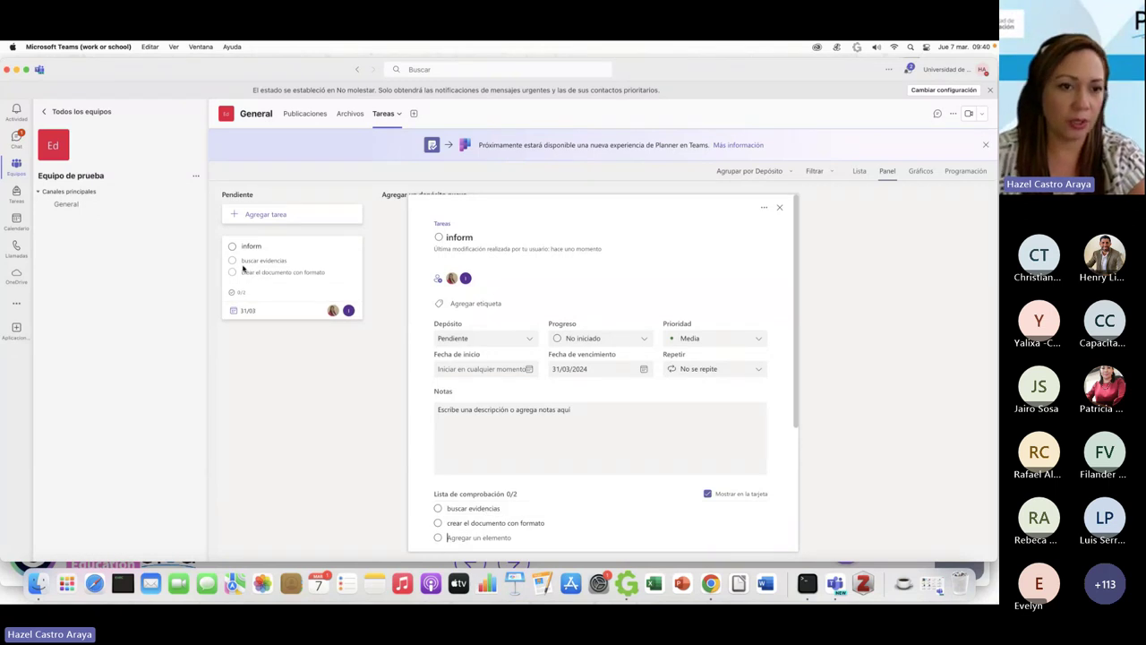
left_click(779, 207)
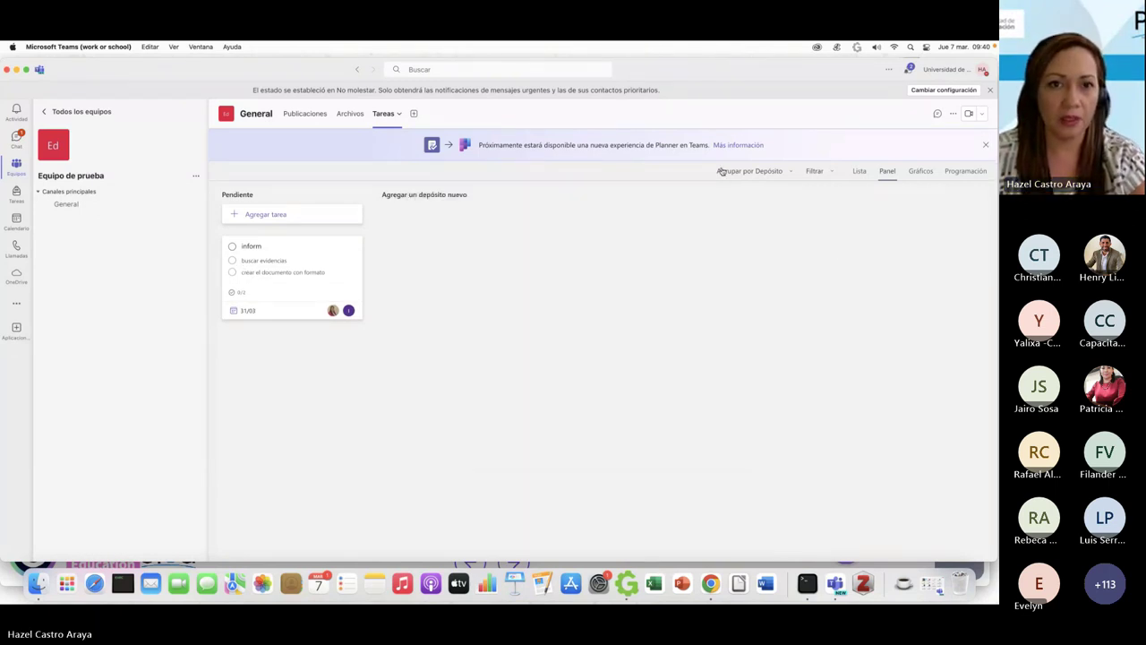
- Look through the General channel's Archivos, Publicaciones and Tareas tabs, ending on the task board
left_click(349, 116)
left_click(305, 119)
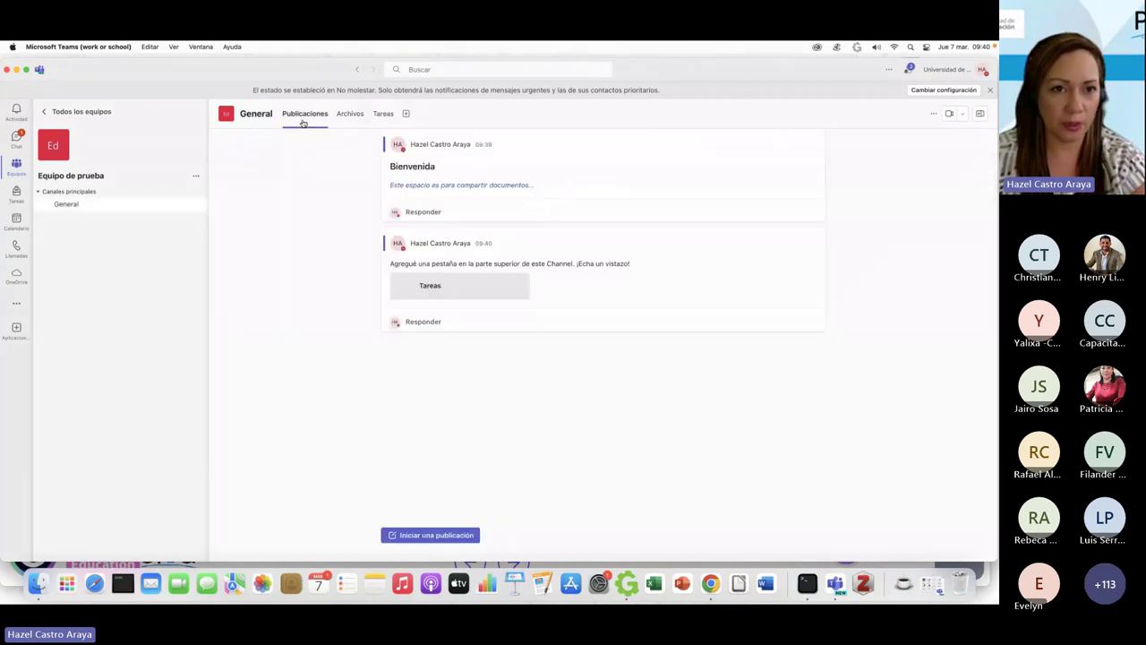
left_click(347, 118)
left_click(386, 115)
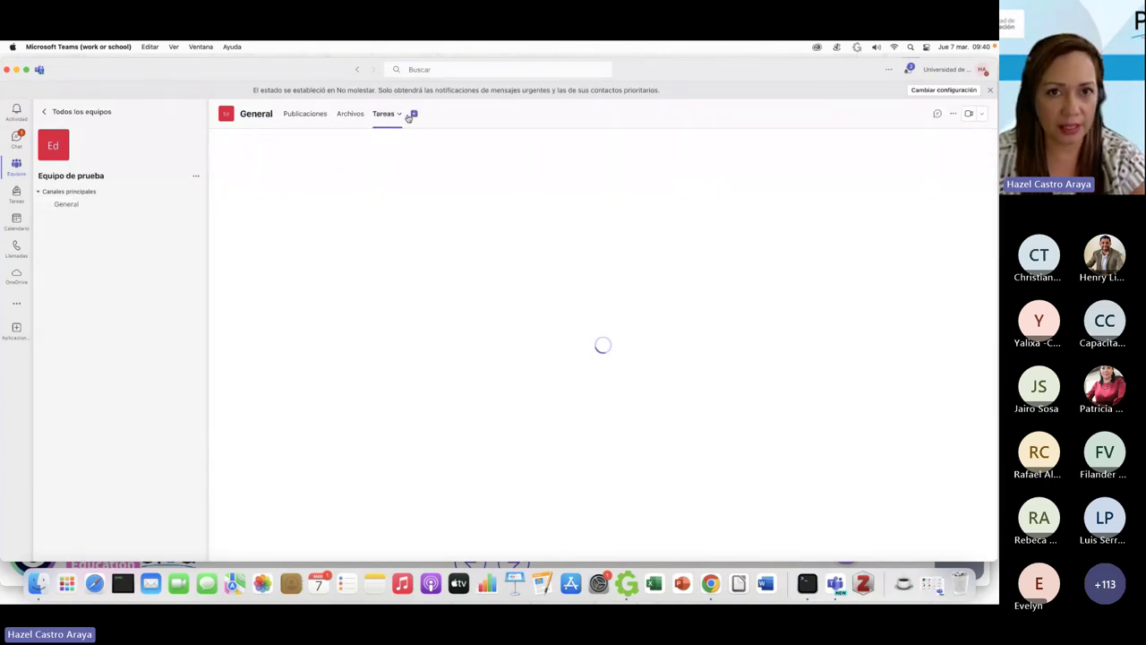
- Browse the add-tab app gallery without adding anything, then bring up the Equipo de prueba team options
left_click(413, 115)
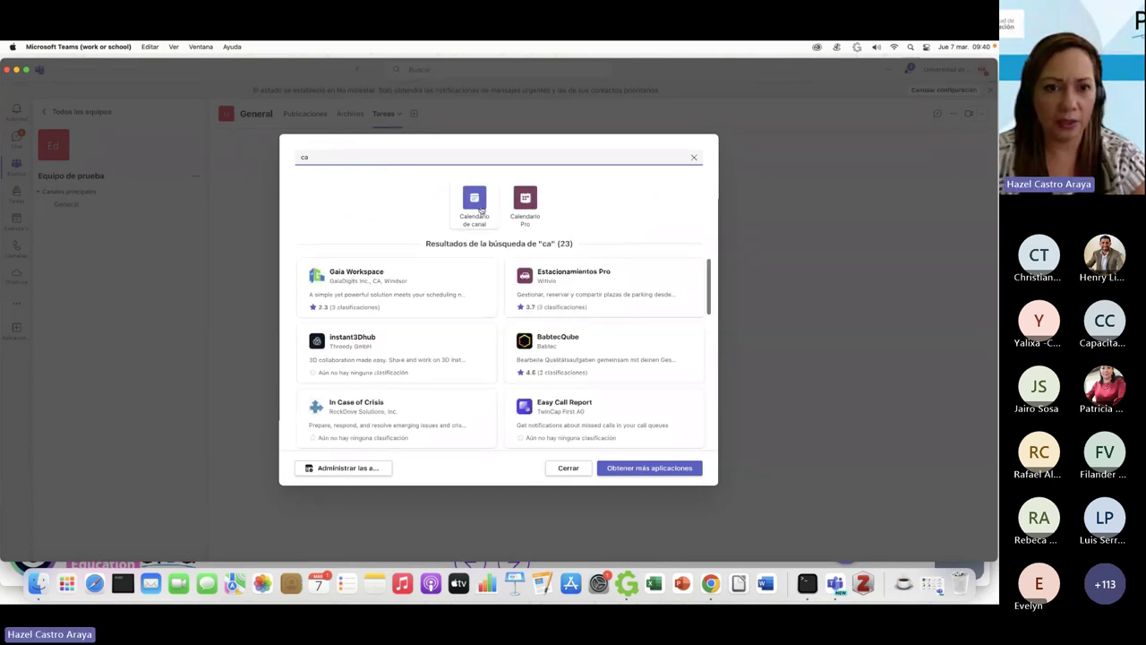
left_click(568, 468)
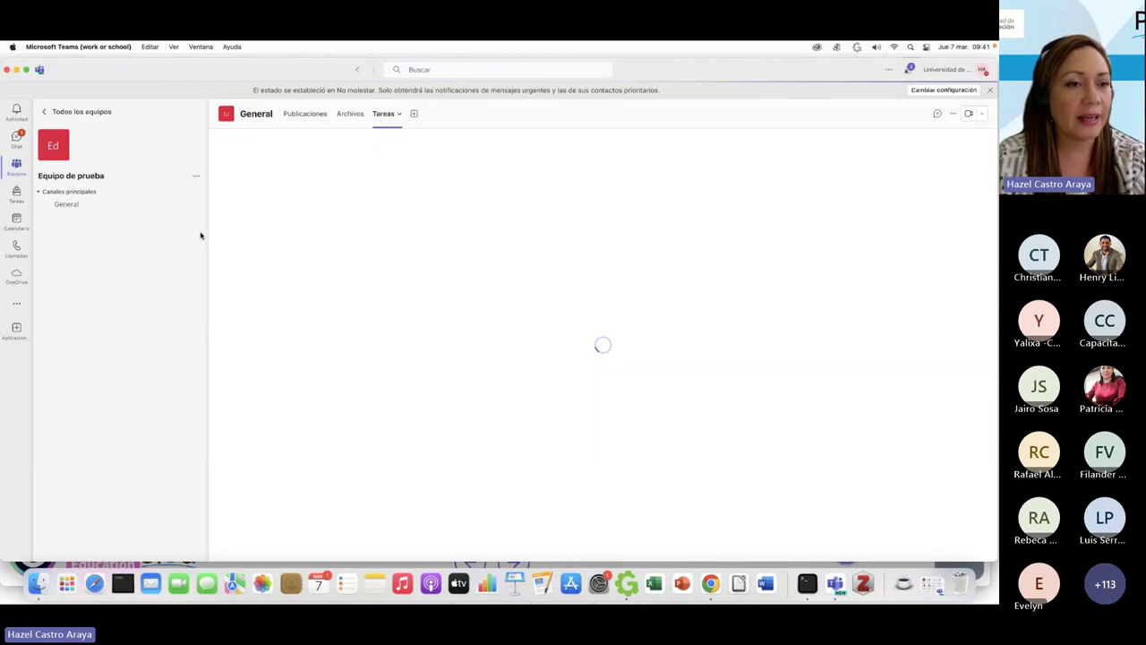
left_click(196, 175)
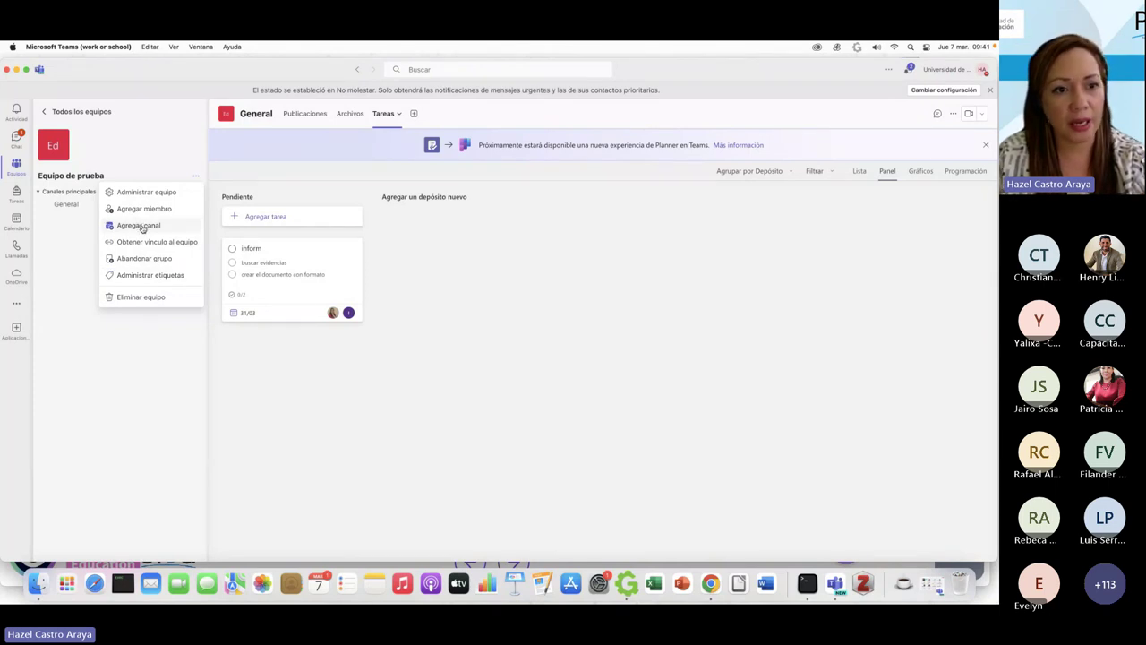
- Add a new channel named Proyecto VD with Privado privacy and create it
left_click(143, 226)
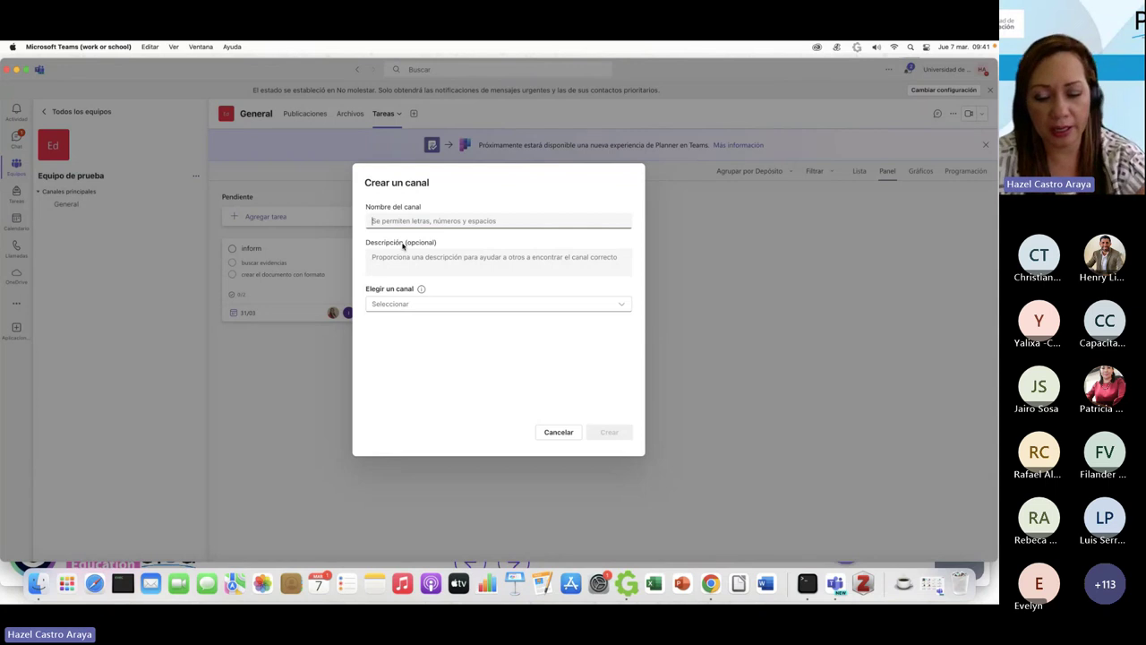
type("Proyecto VD")
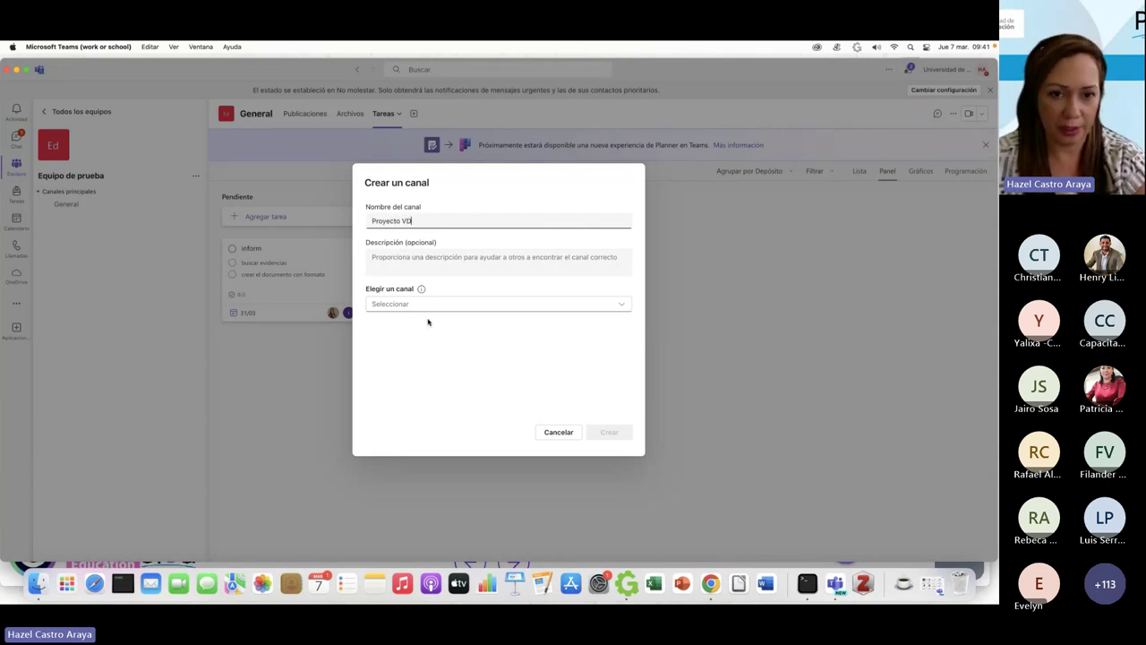
left_click(458, 304)
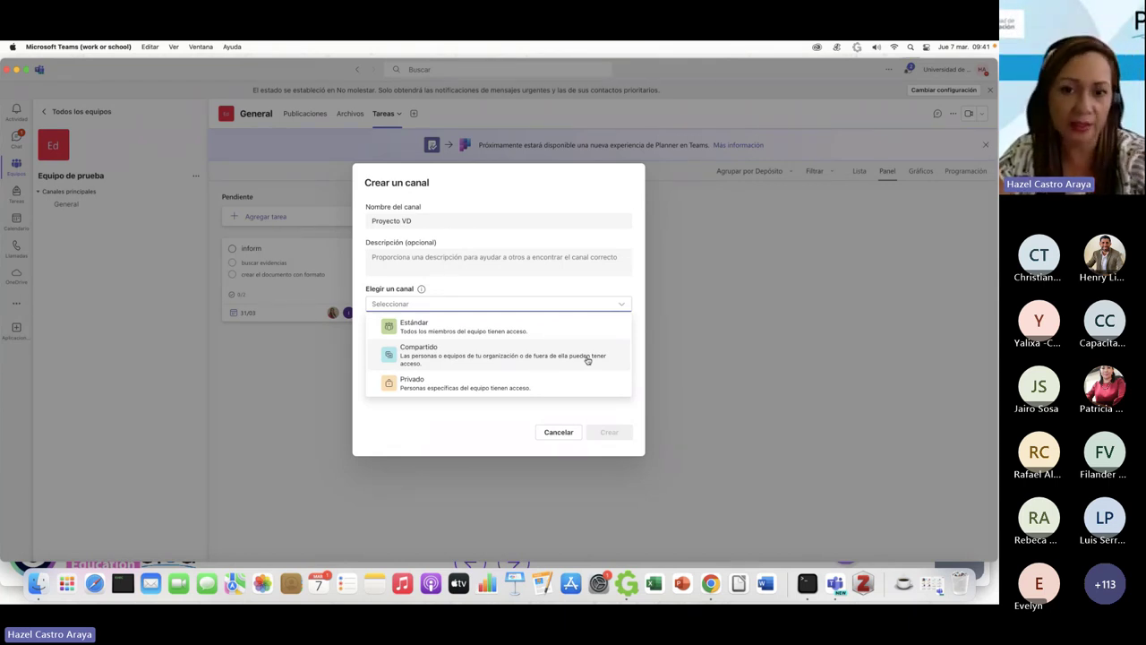
left_click(432, 383)
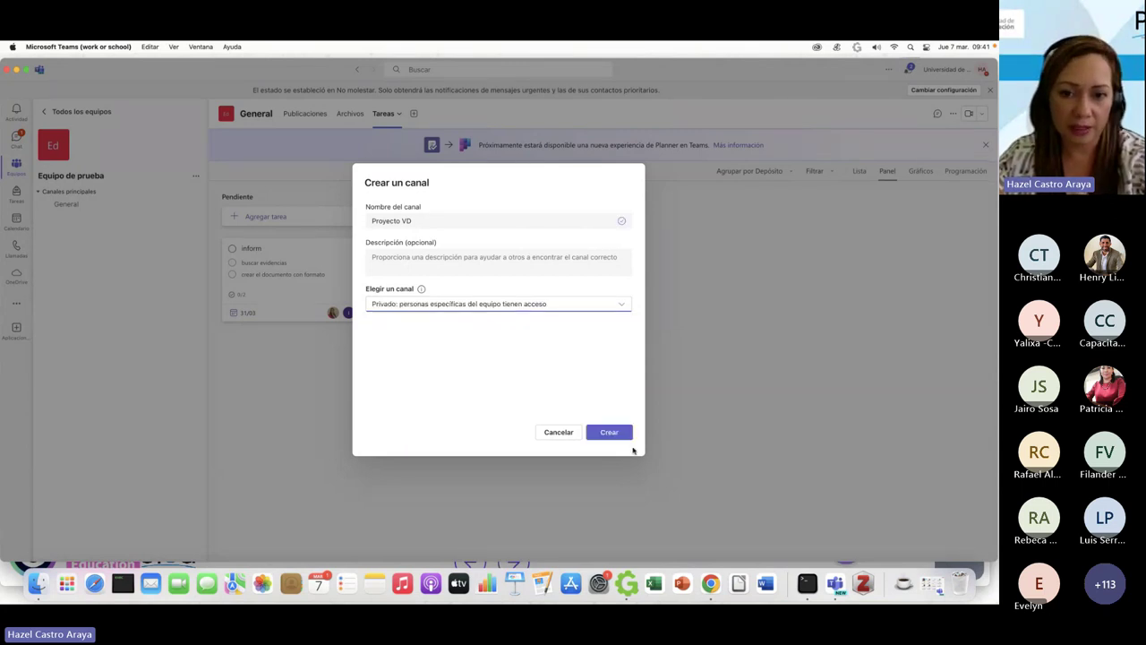
left_click(609, 432)
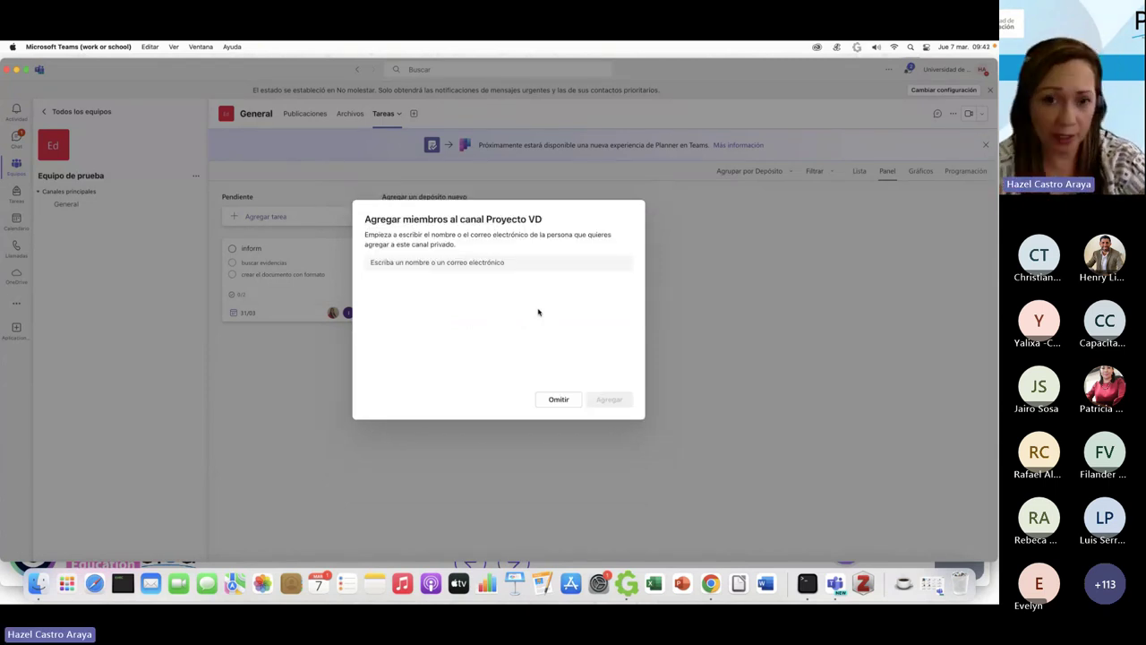
- Add the suggested colleague as a Proyecto VD member, then begin another channel from the team options
left_click(538, 263)
type("mariela.")
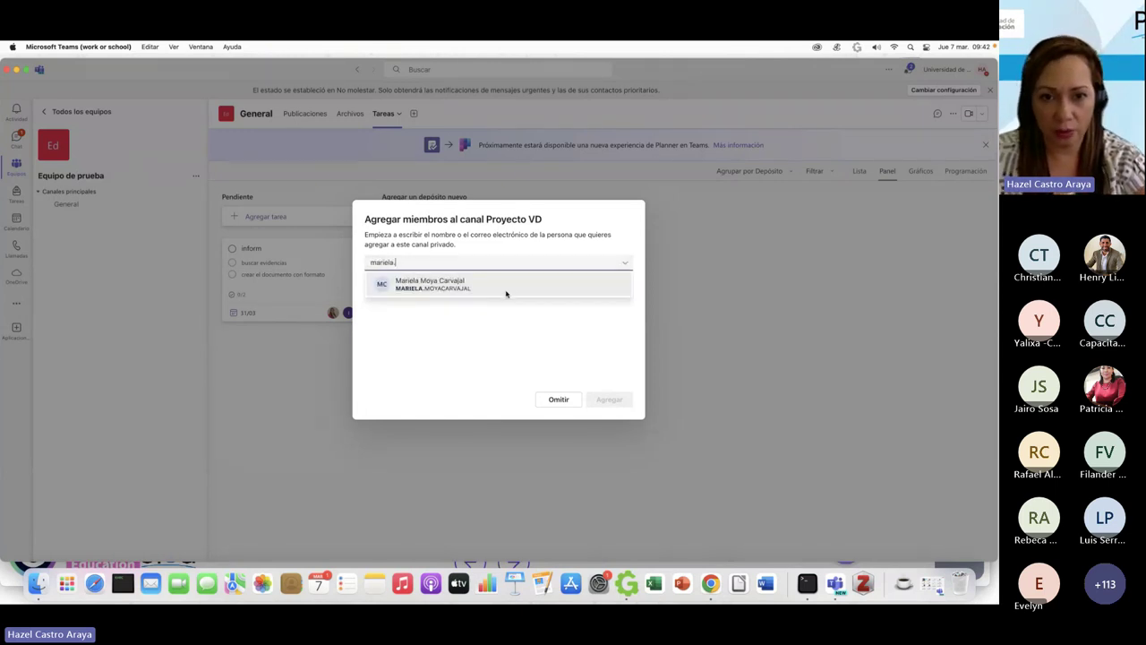
left_click(504, 289)
left_click(616, 401)
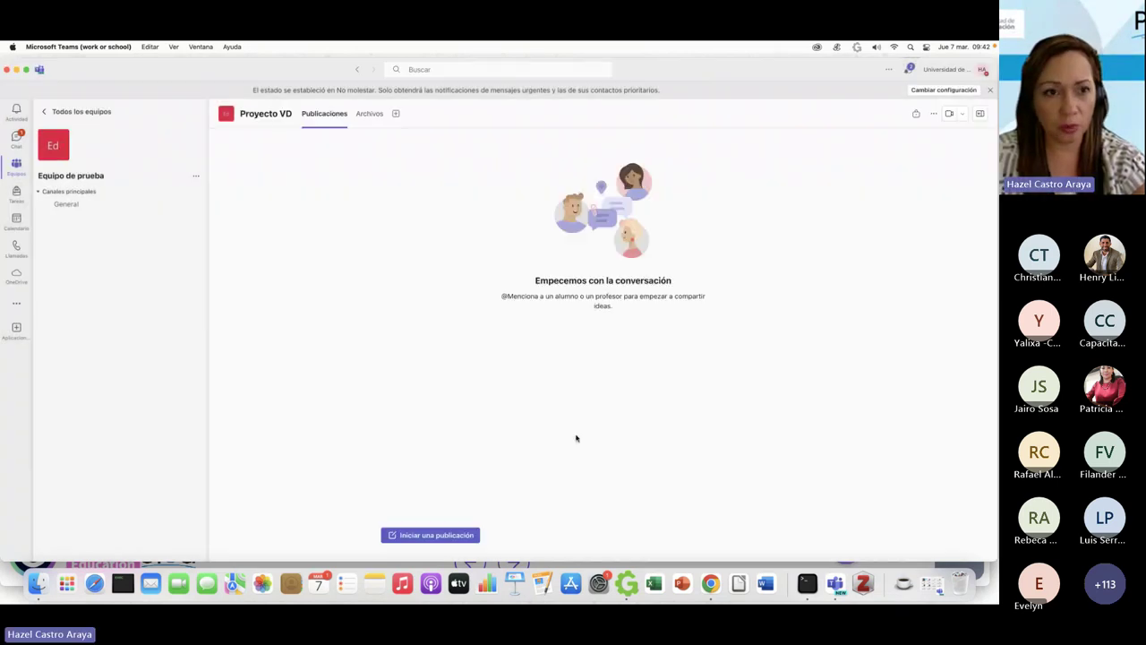
left_click(195, 177)
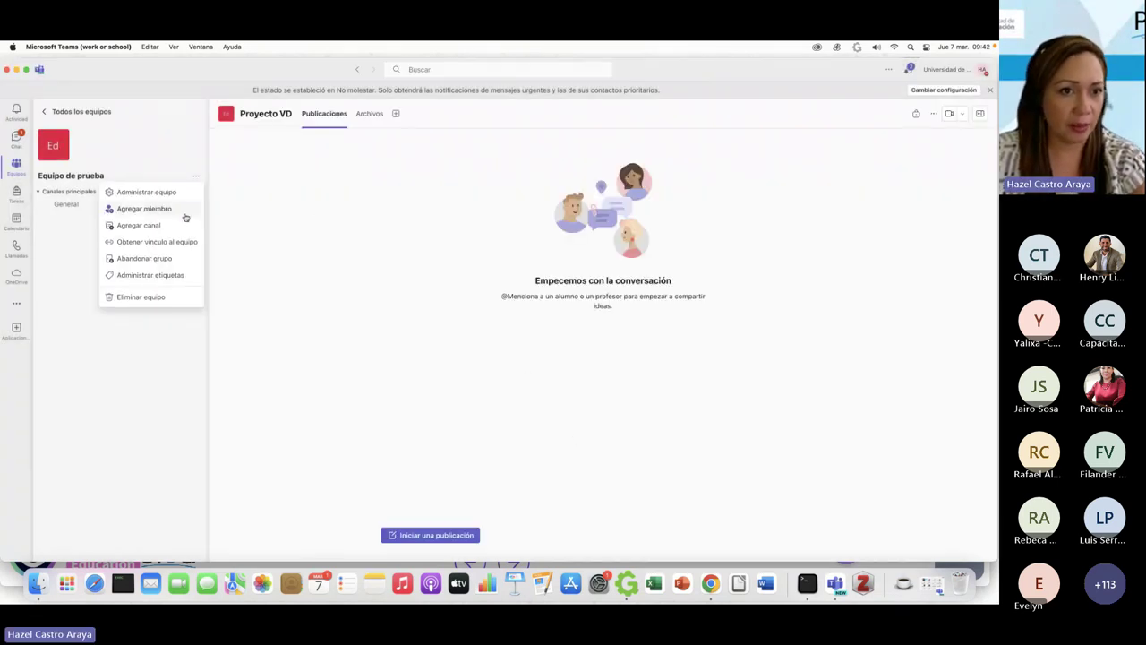
left_click(175, 224)
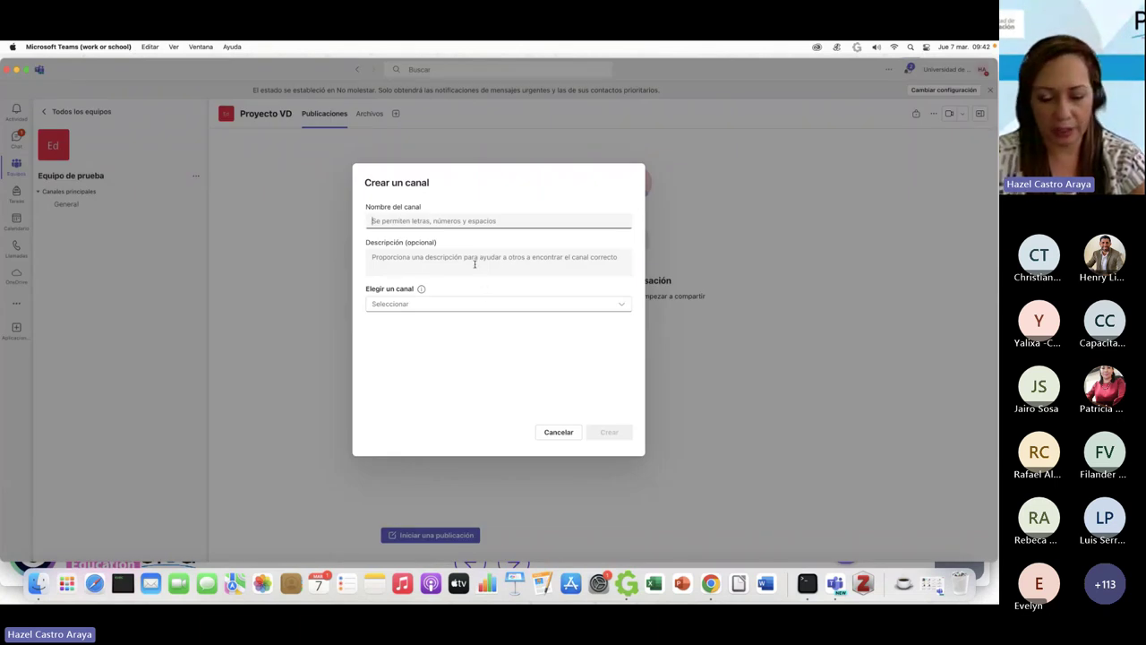
- Create a private channel named proyecto de AS in Equipo de prueba
type("proyecto de AS")
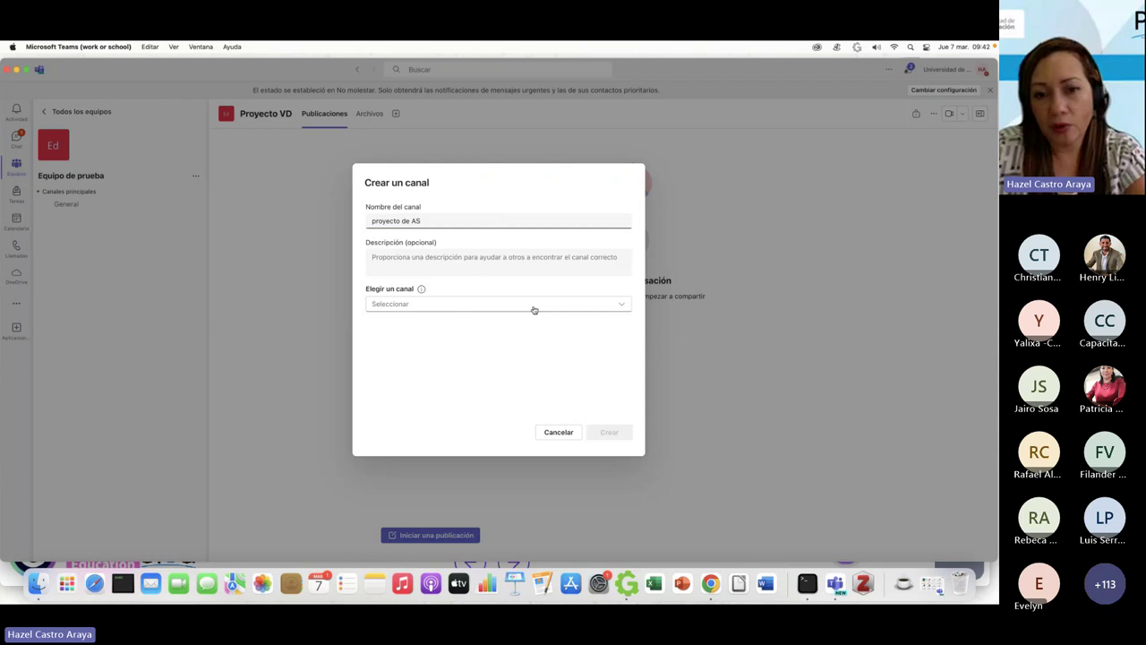
left_click(535, 310)
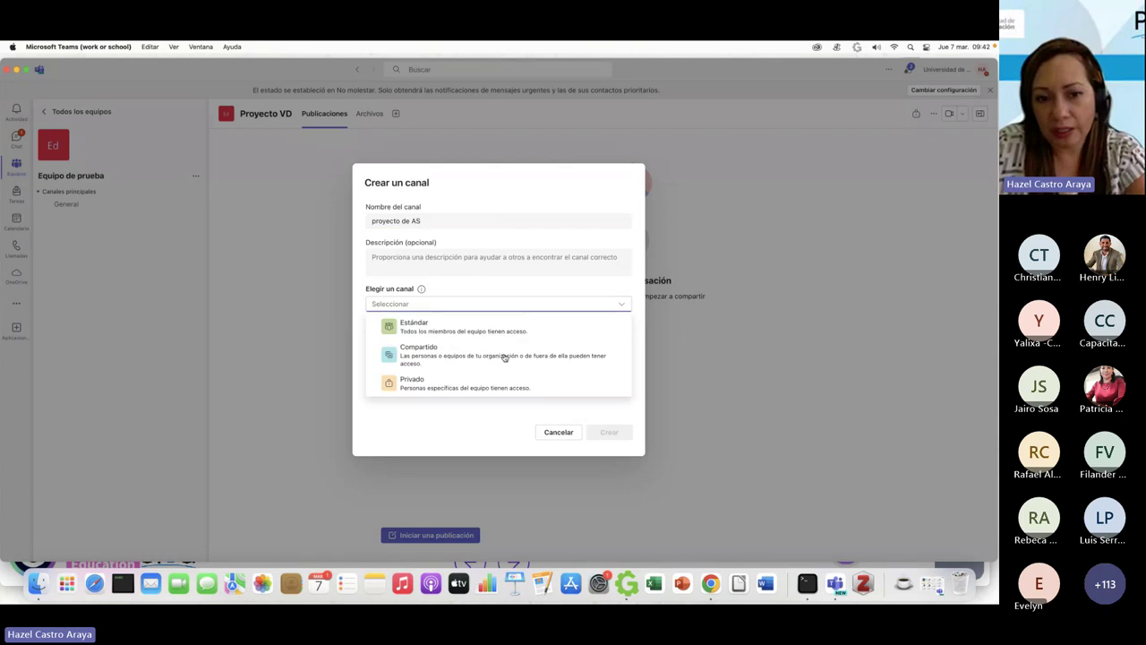
left_click(493, 382)
left_click(610, 432)
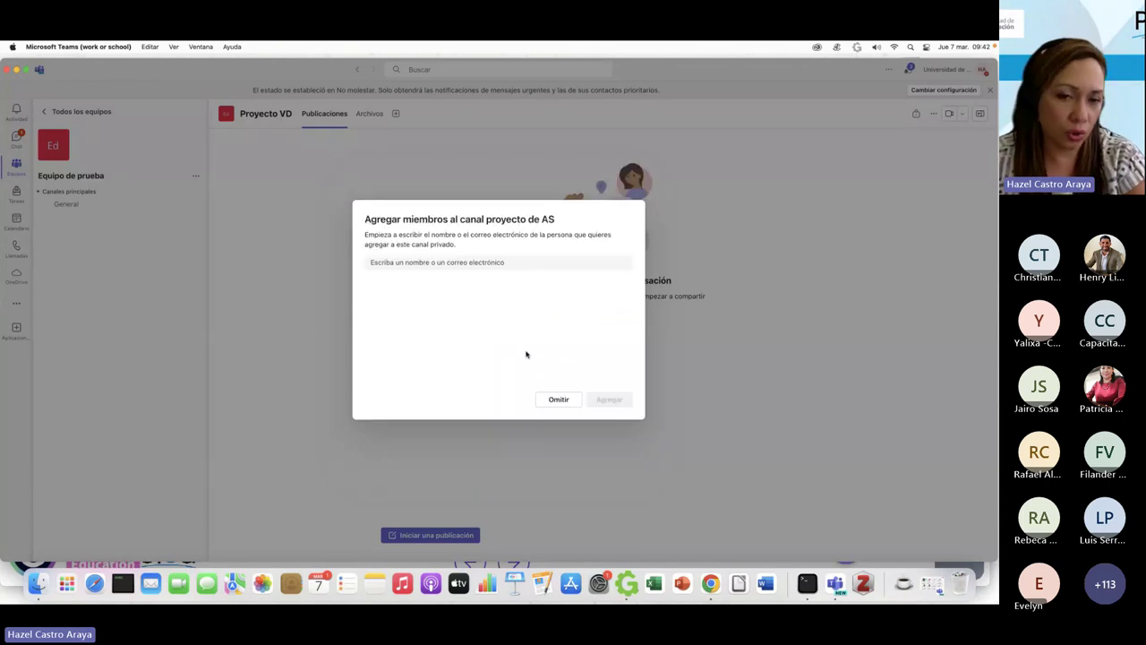
- Add the suggested colleague as a member of the proyecto de AS channel
left_click(459, 261)
type("sandra")
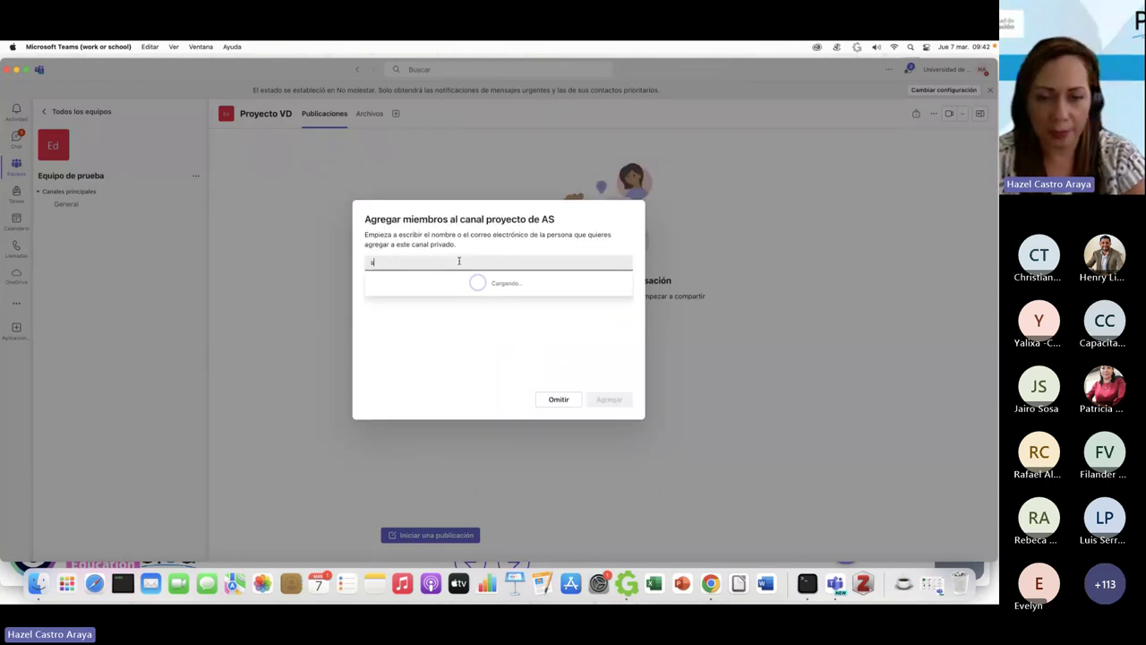
left_click(453, 292)
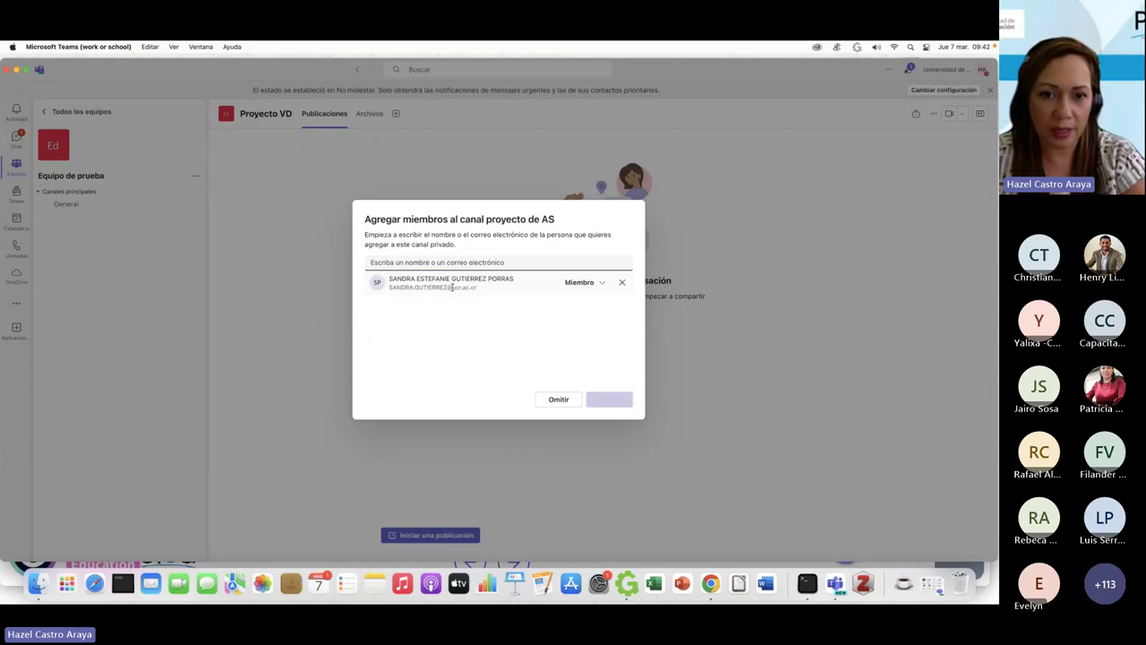
left_click(609, 399)
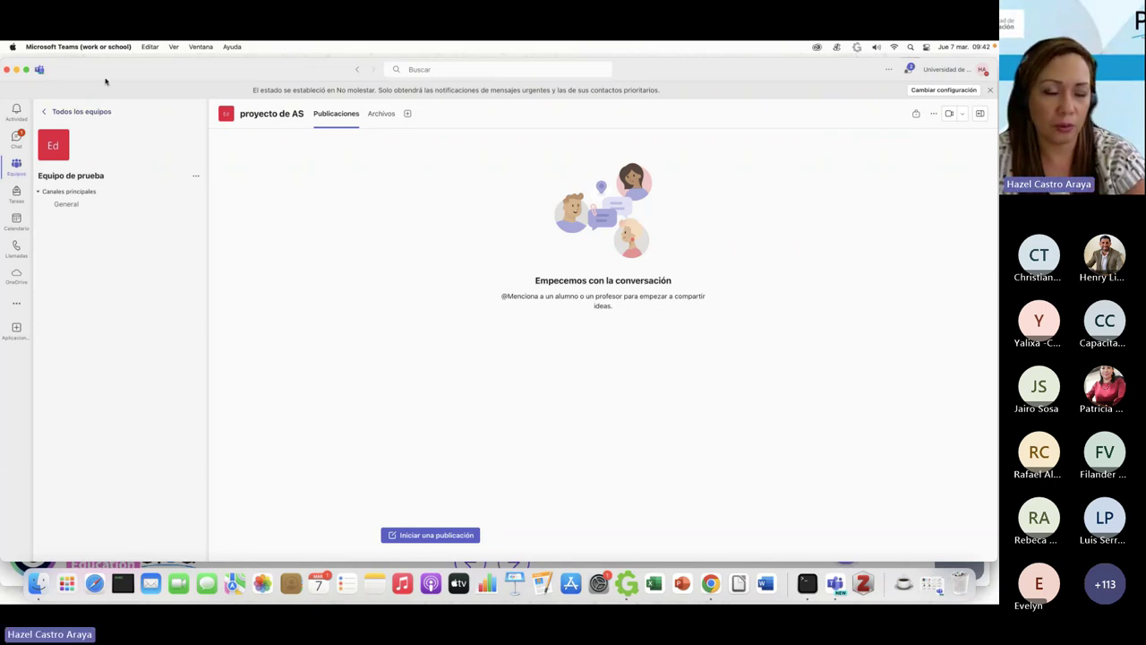
- Return to all teams, open Equipo de prueba, check Proyecto VD, and settle on proyecto de AS
left_click(55, 112)
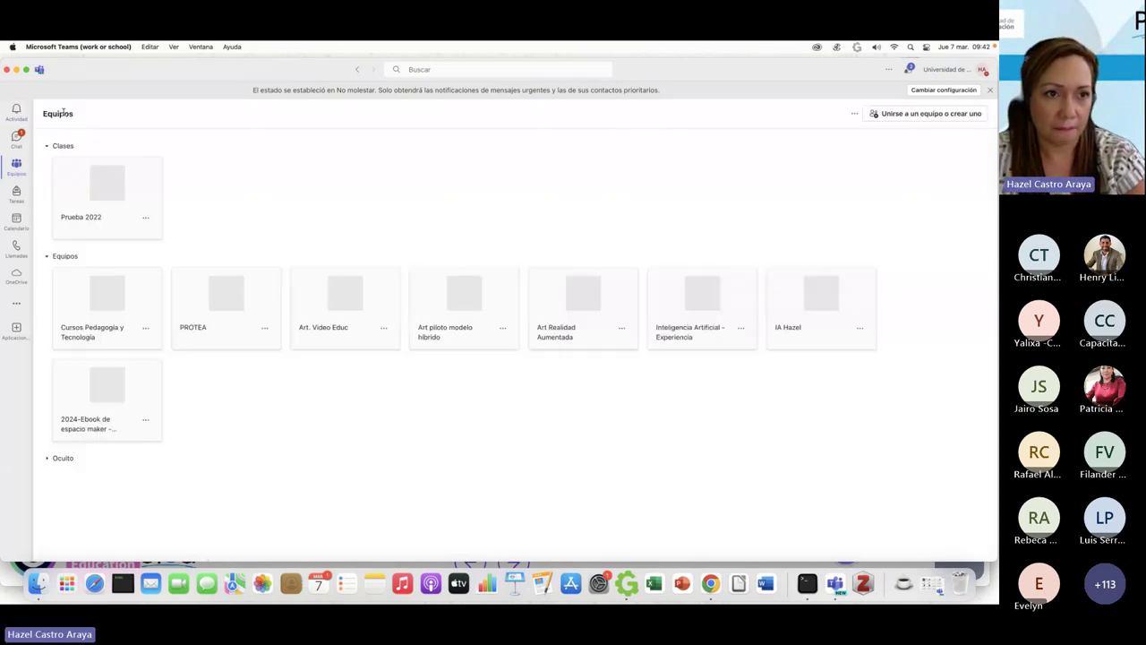
left_click(237, 414)
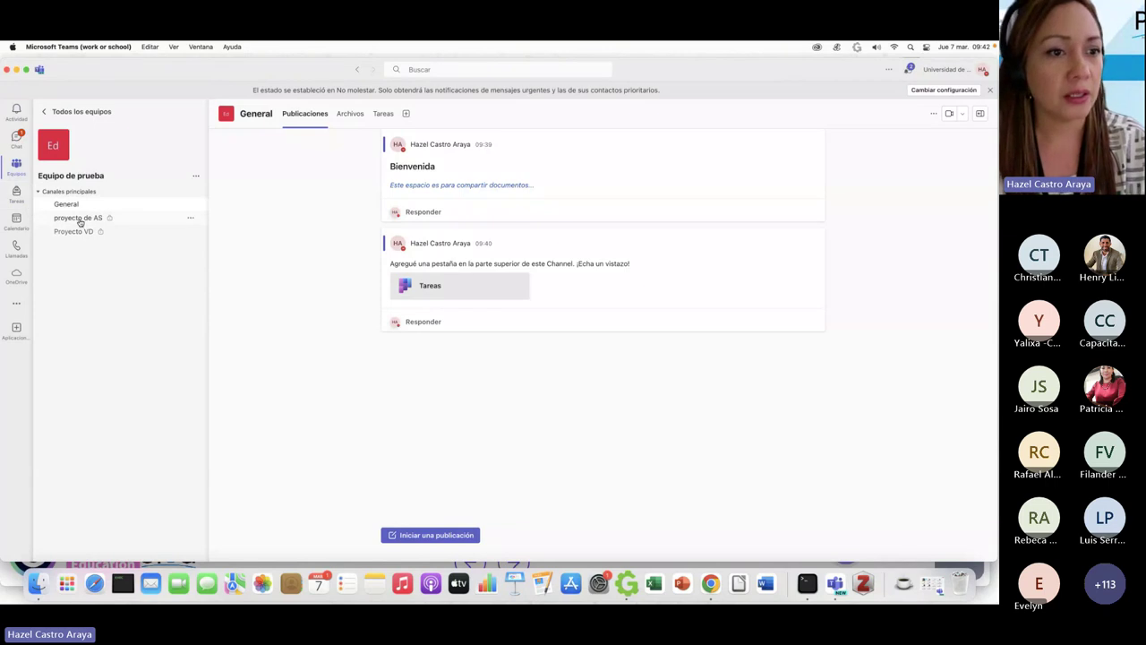
left_click(80, 219)
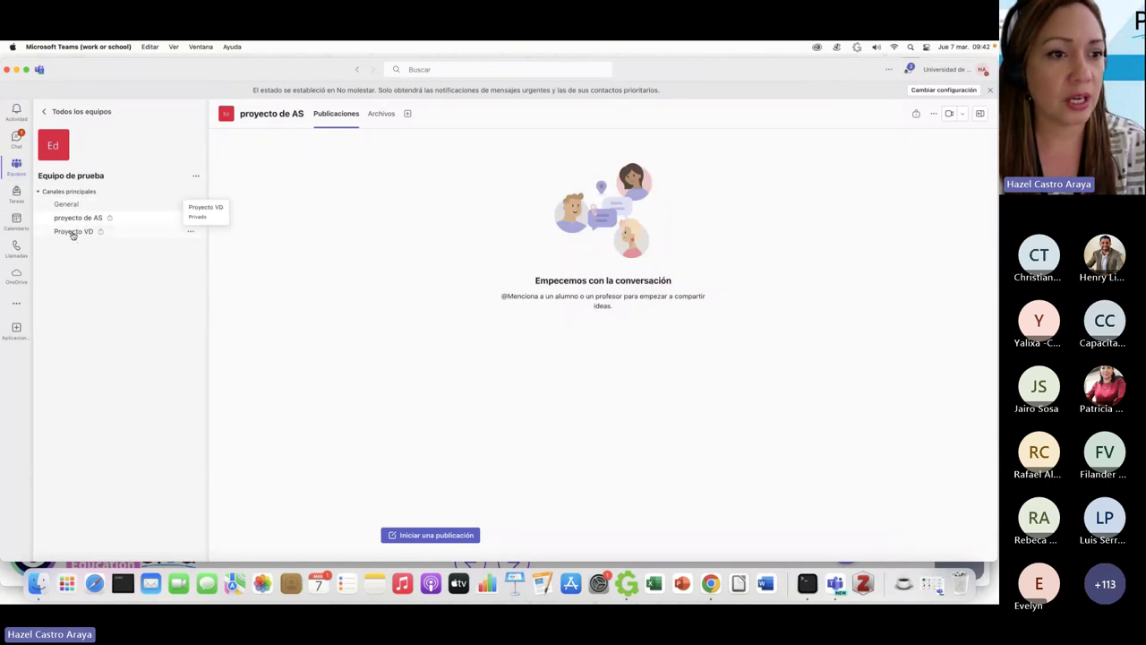
left_click(73, 232)
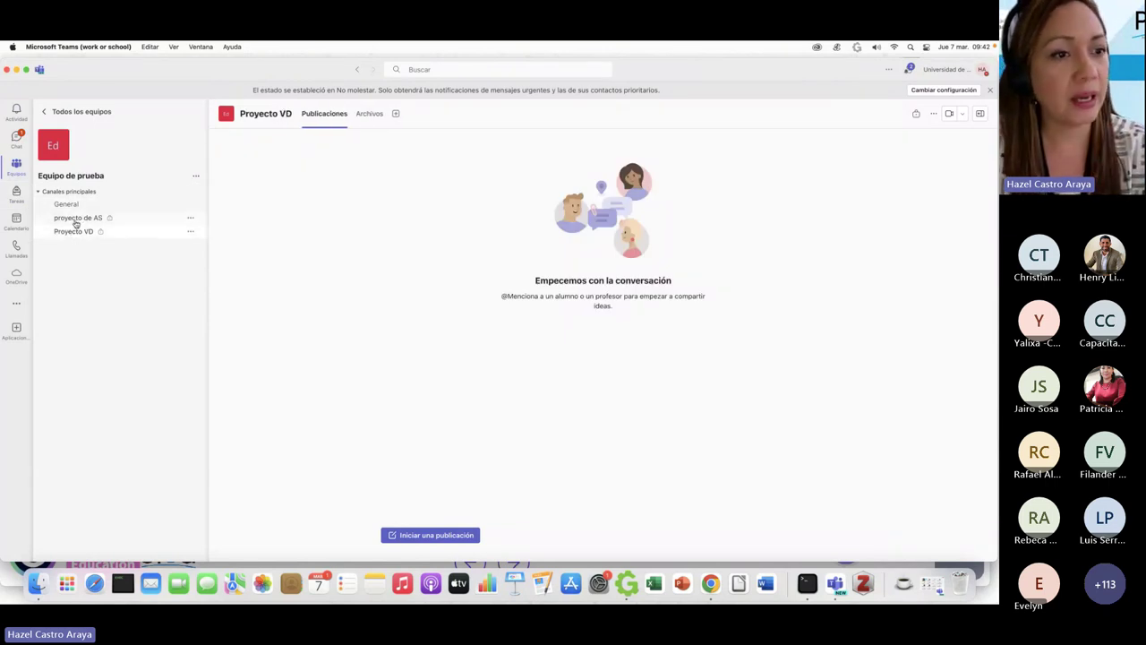
left_click(75, 219)
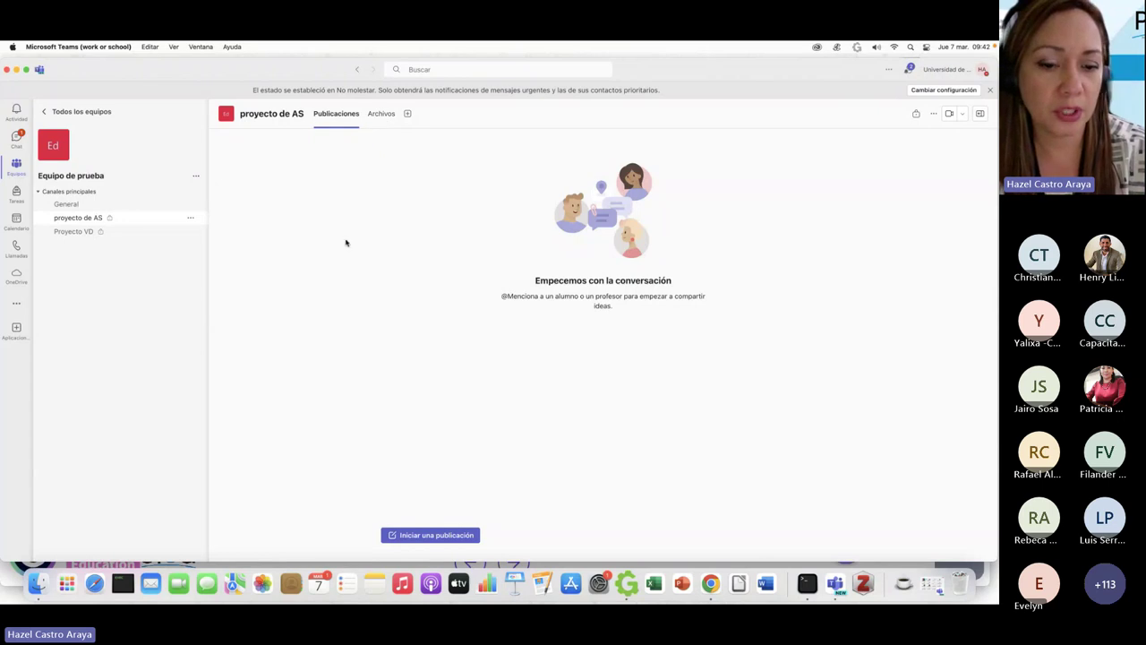
- Start a post with subject 'Recordatorio' and message 'El informe vence el 31 de marzo'
left_click(453, 535)
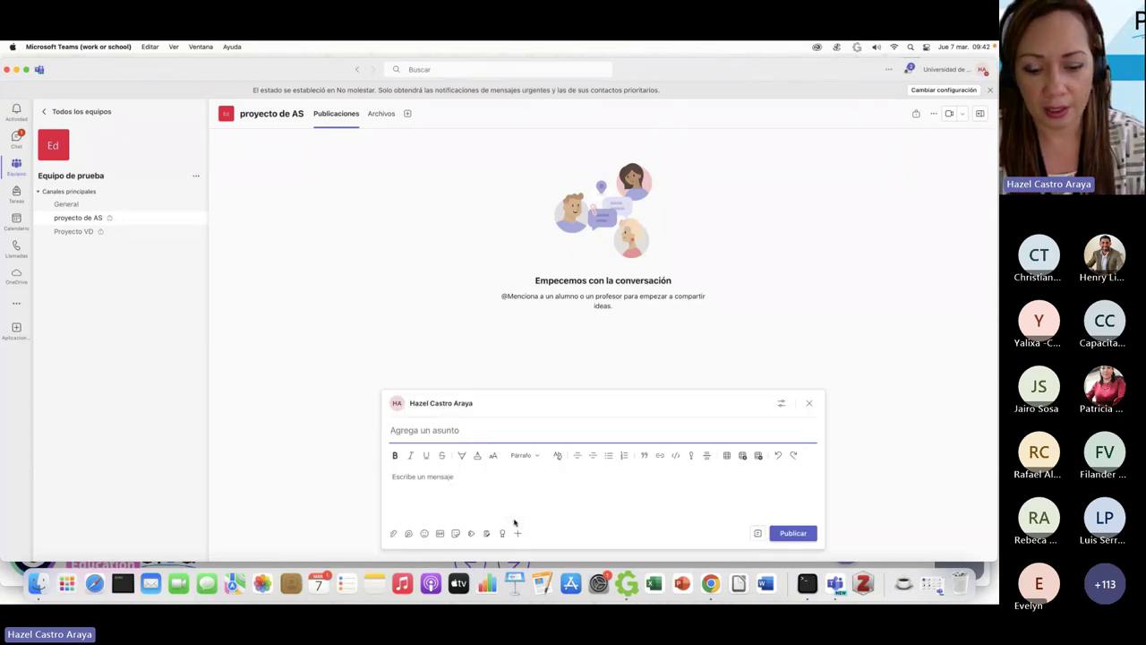
type("R")
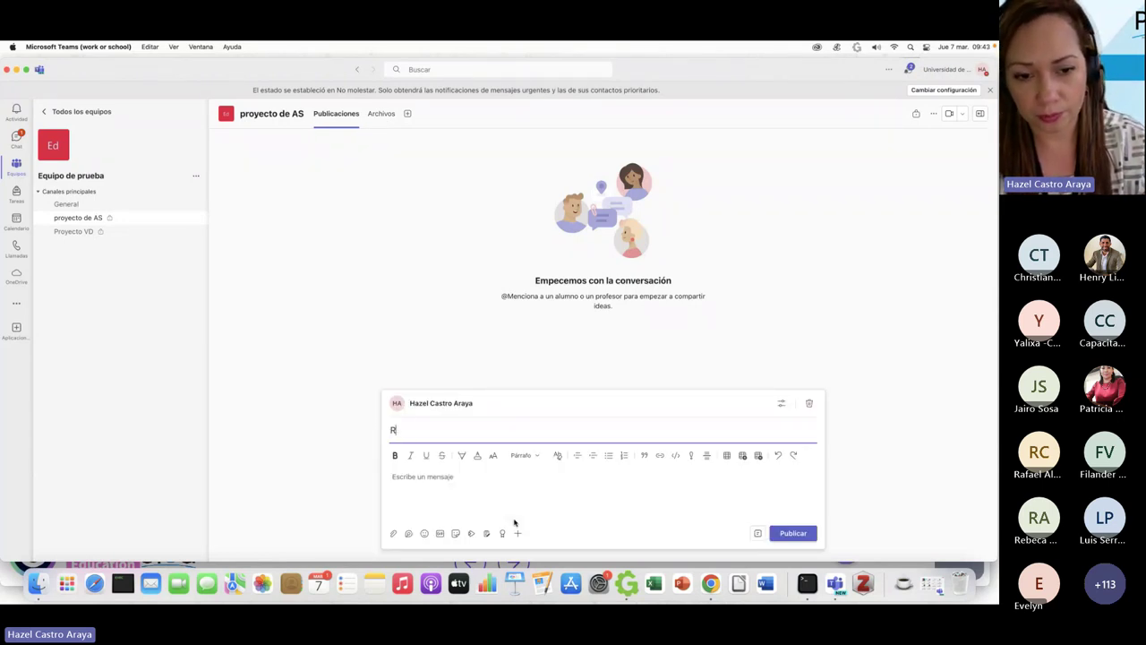
type("Ecoecordat")
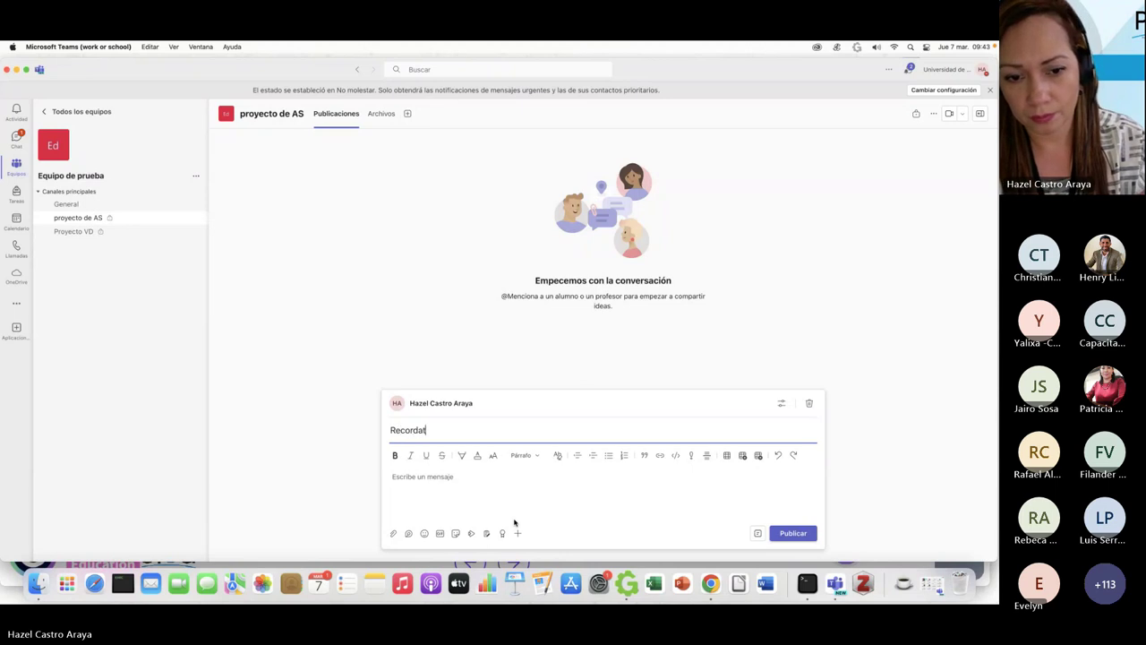
type("oriop")
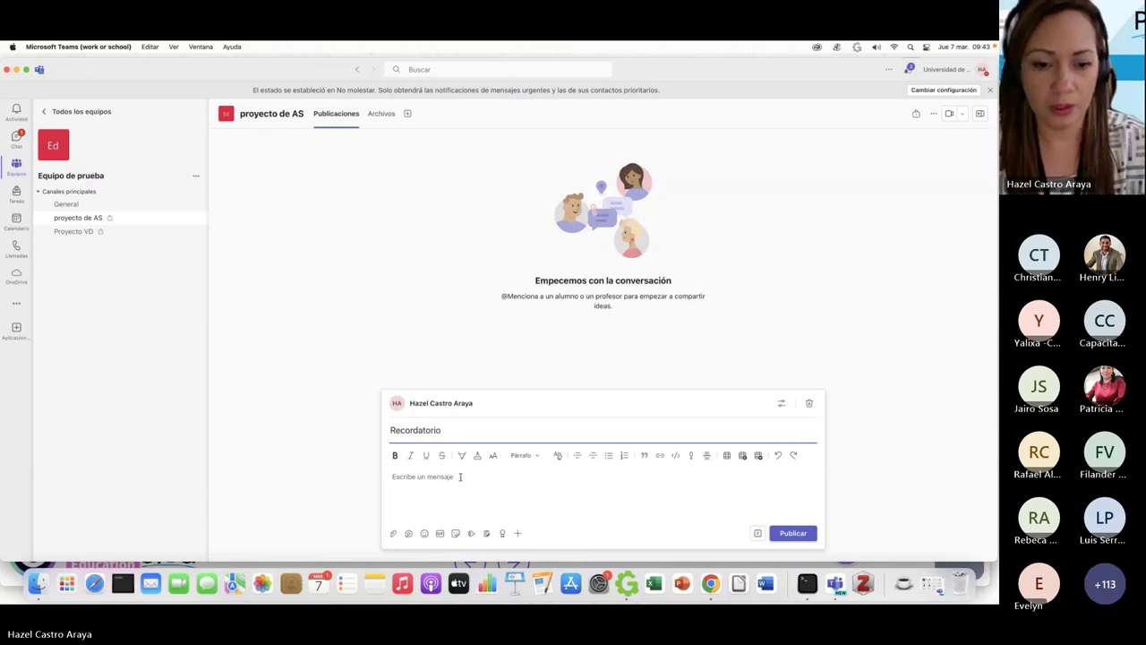
left_click(460, 476)
type("El inform")
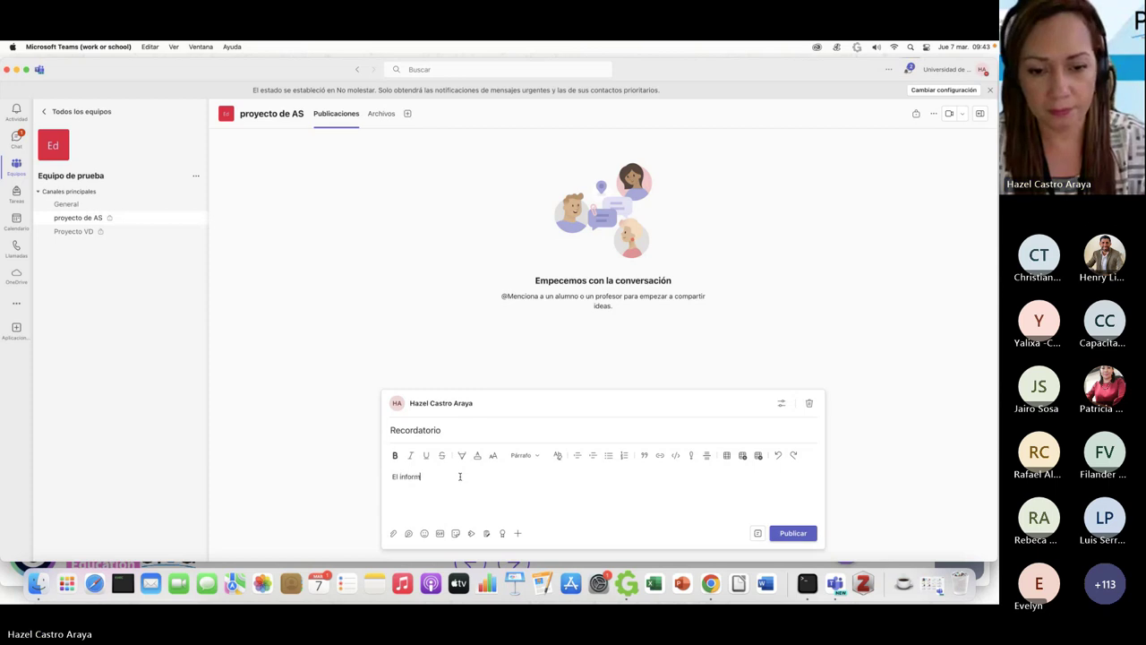
type("e vence")
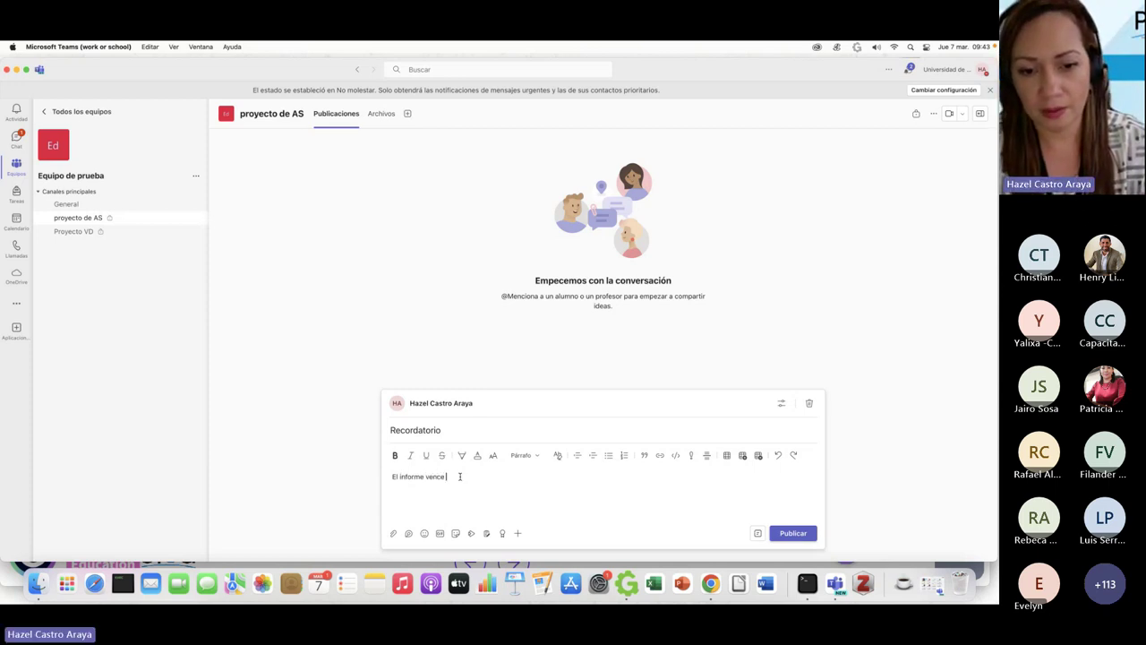
type(" el 3 de marzo")
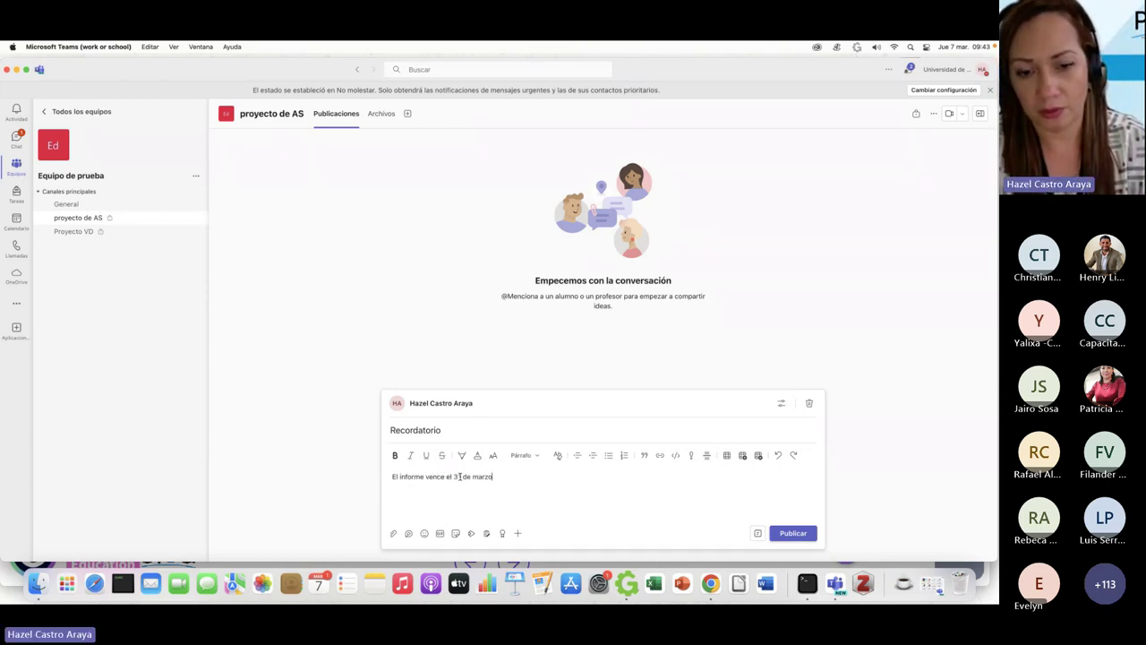
- Colour the due-date words red and publish the post
left_click_drag(494, 477, 425, 478)
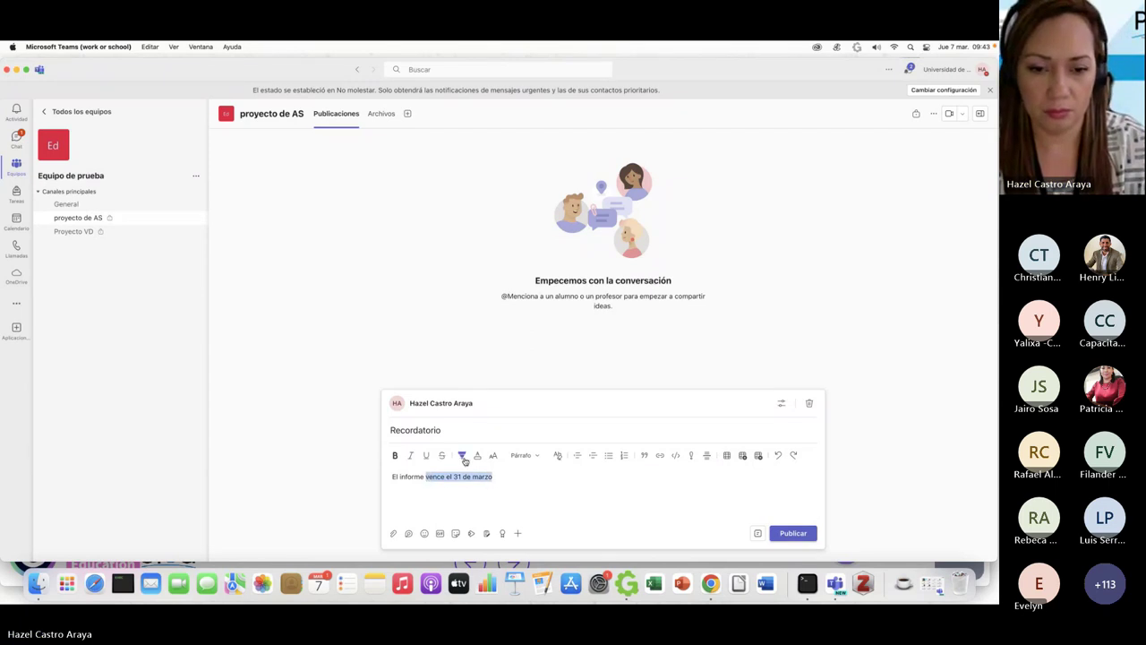
left_click(473, 458)
left_click(498, 437)
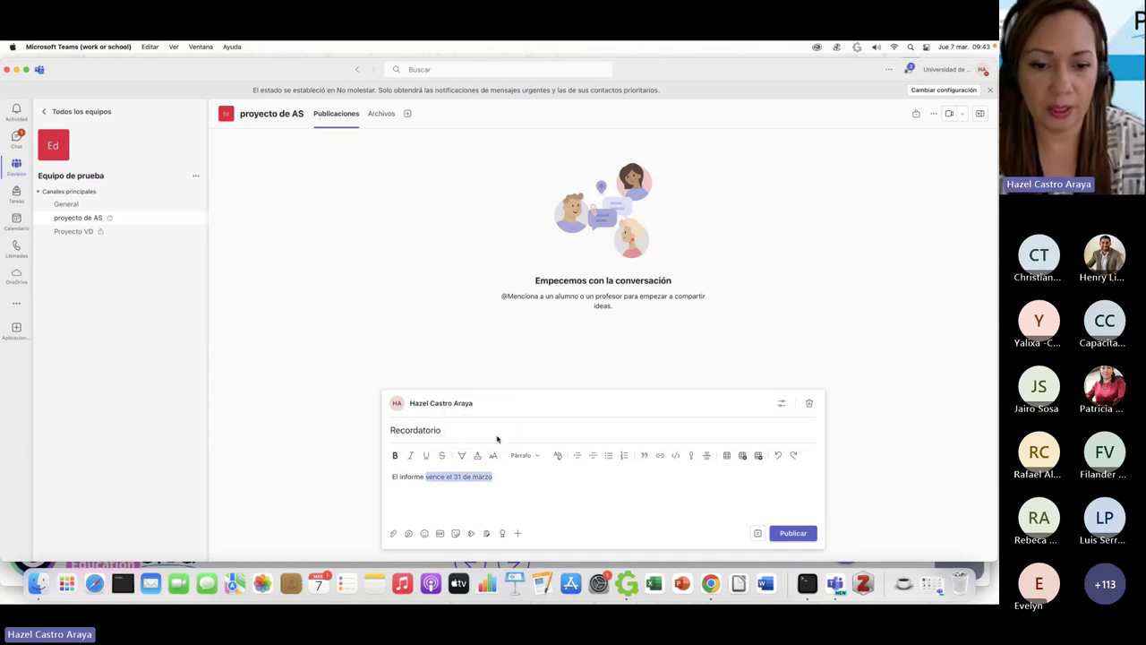
left_click(519, 482)
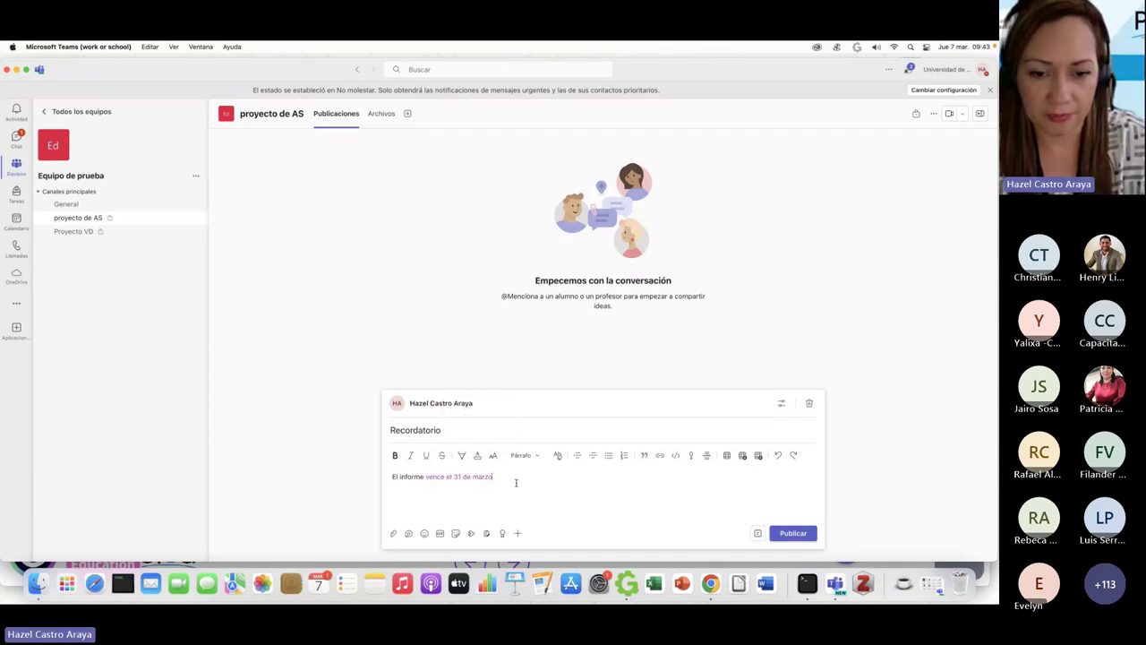
left_click(393, 535)
key("Escape")
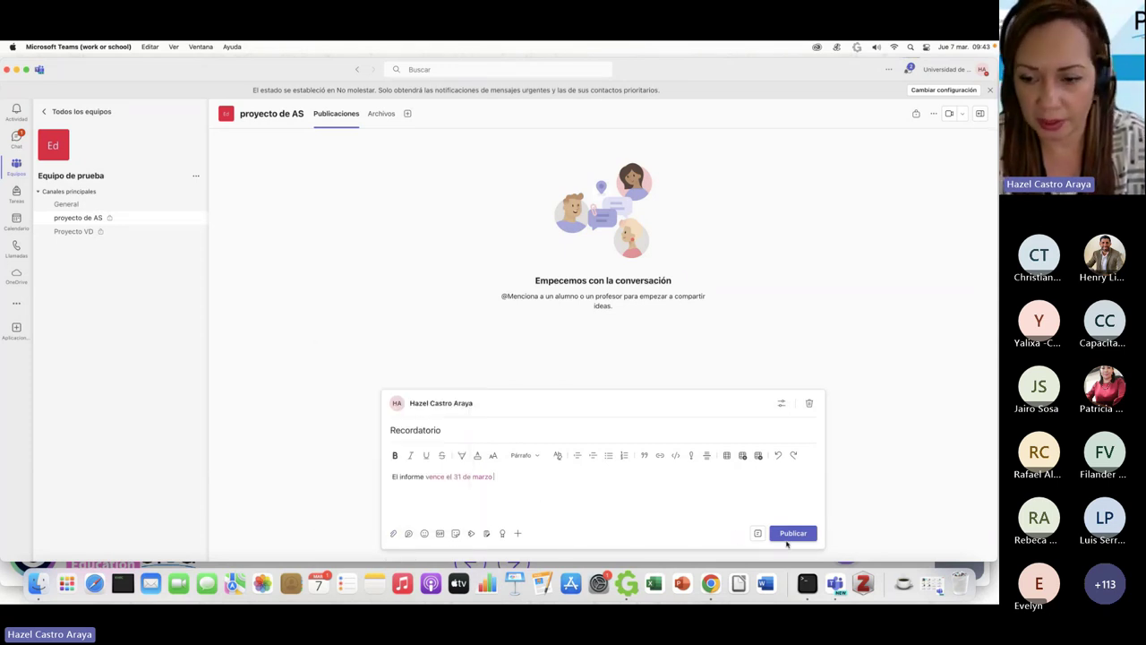
left_click(787, 536)
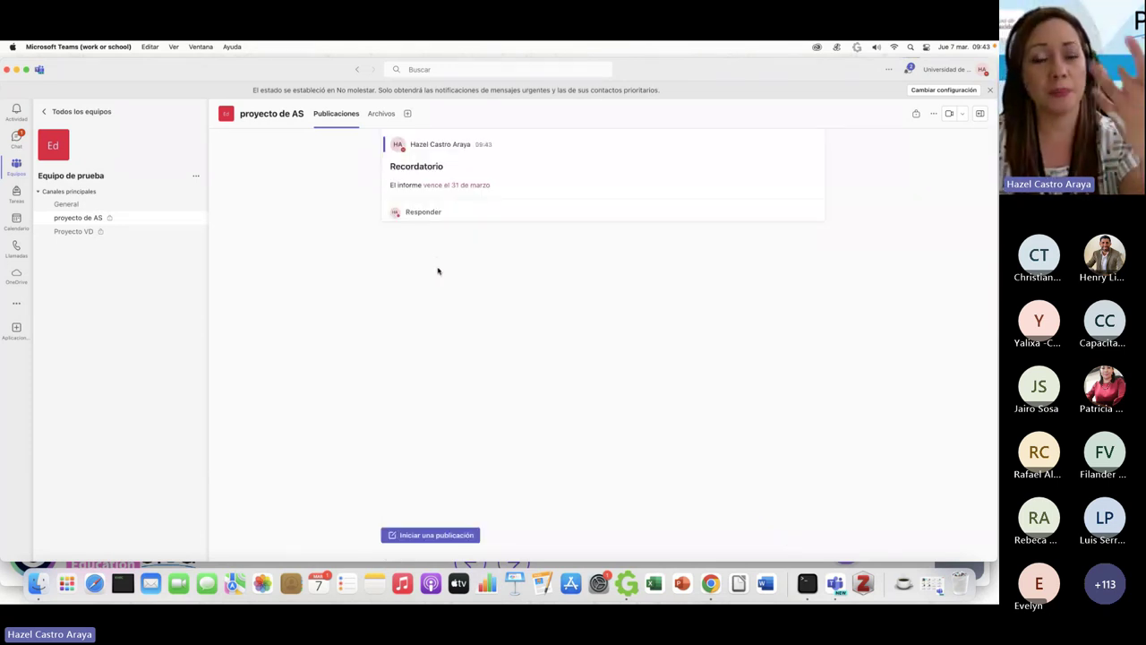
- Create a Word document named Documento in the channel's Archivos, open it, then return to the file list
left_click(383, 117)
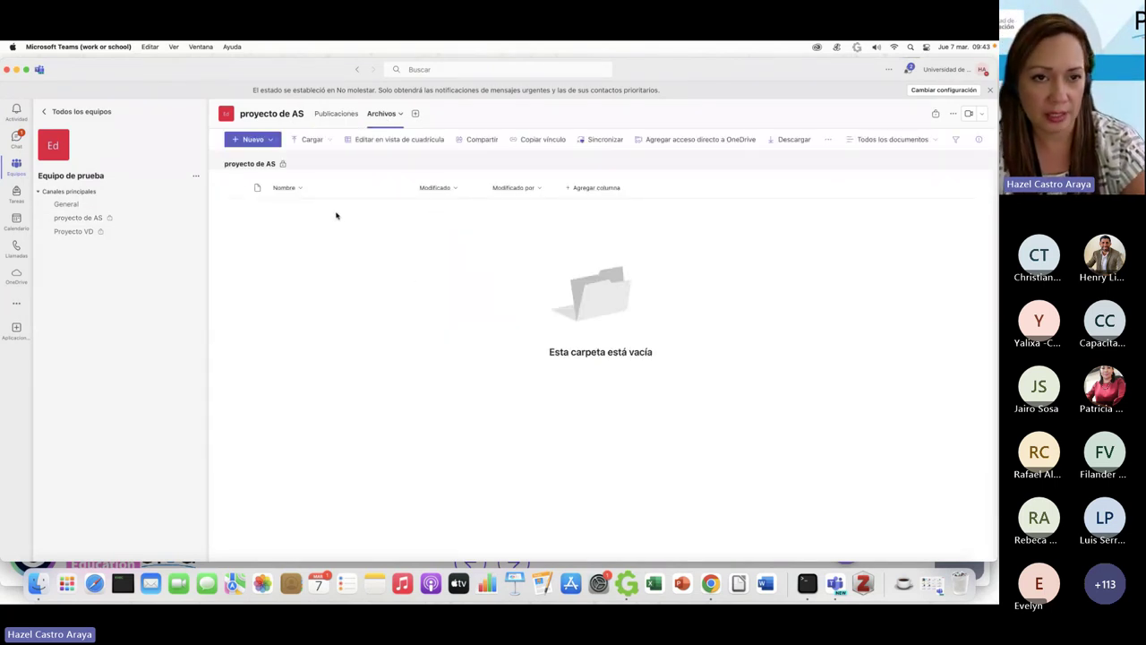
left_click(252, 140)
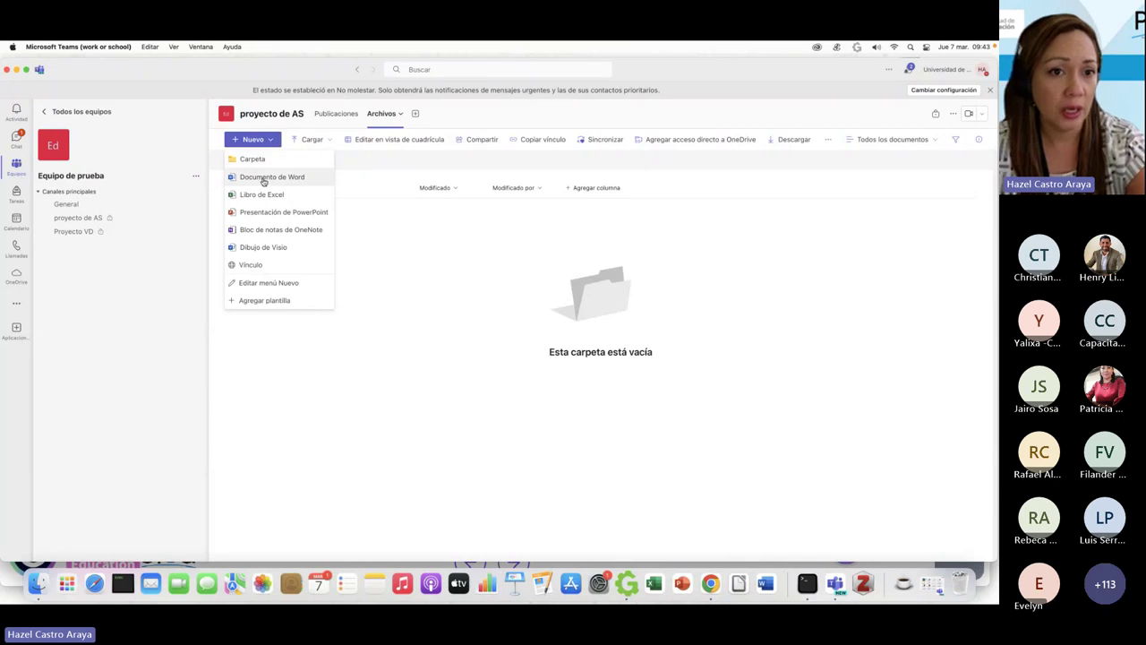
left_click(263, 177)
left_click(638, 330)
type("Documento")
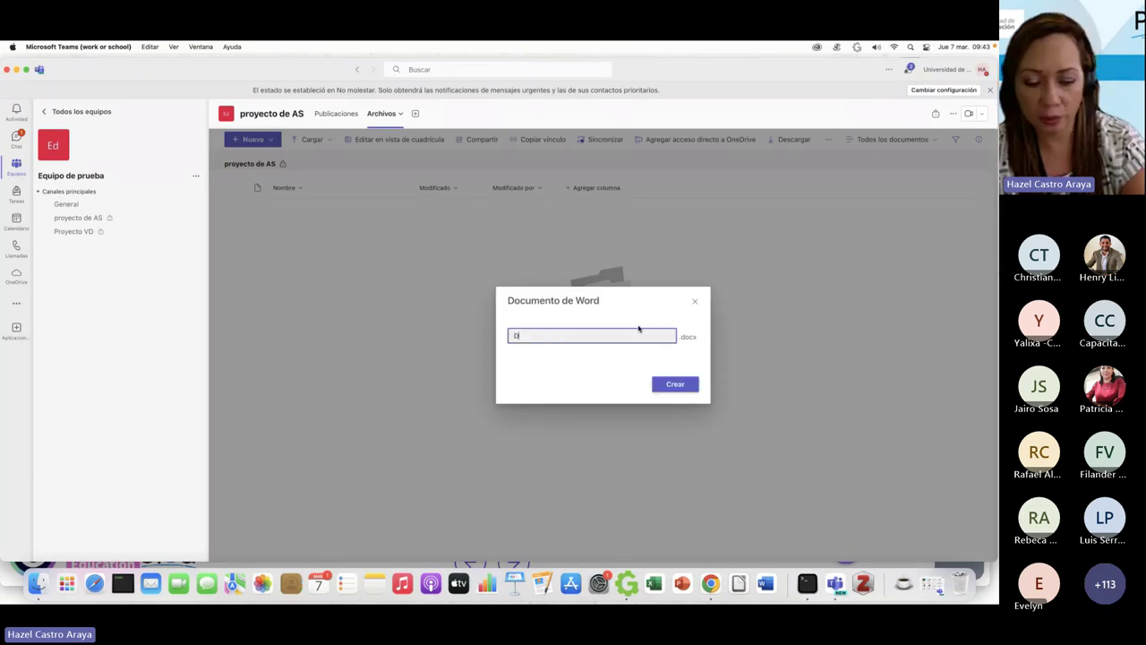
left_click(686, 384)
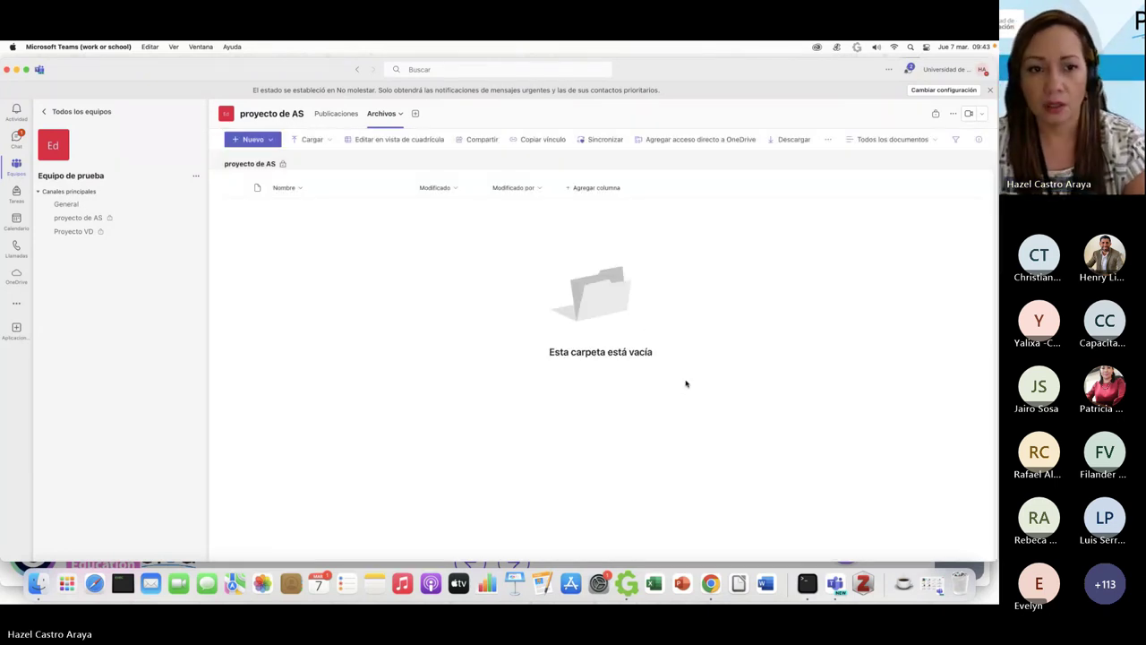
left_click(252, 140)
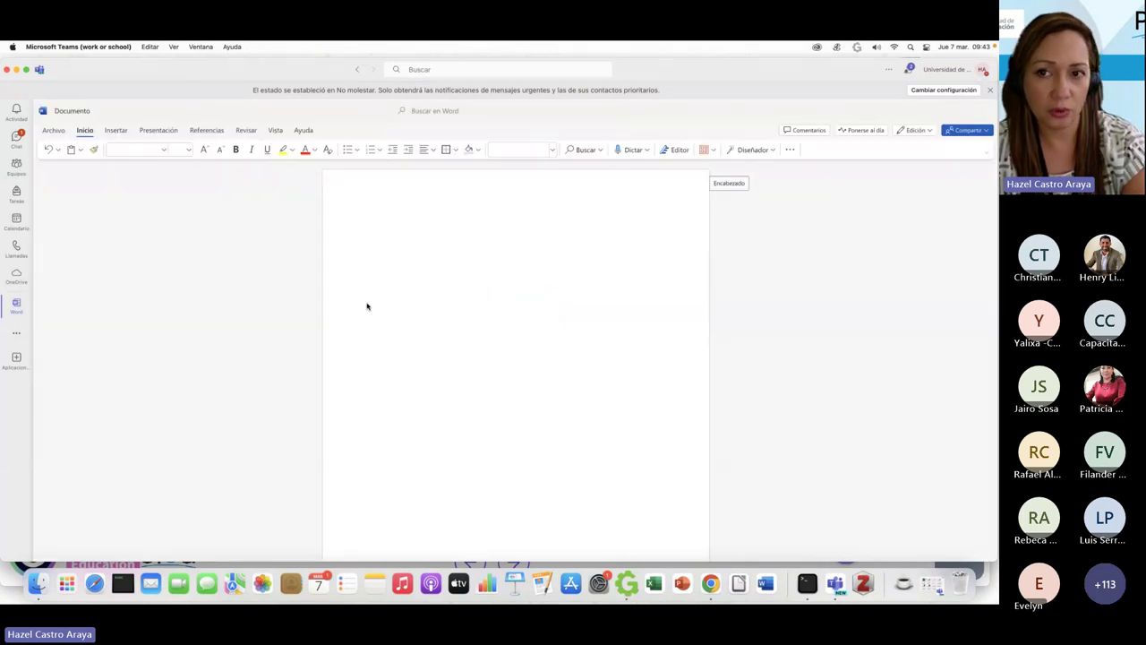
left_click(357, 68)
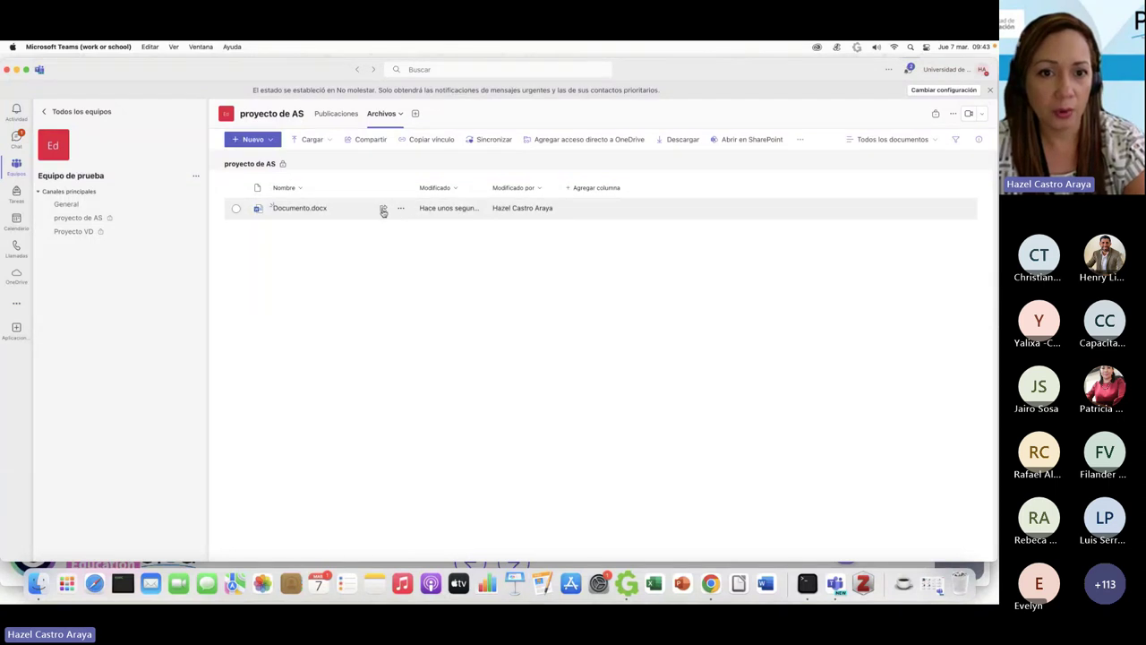
left_click(382, 208)
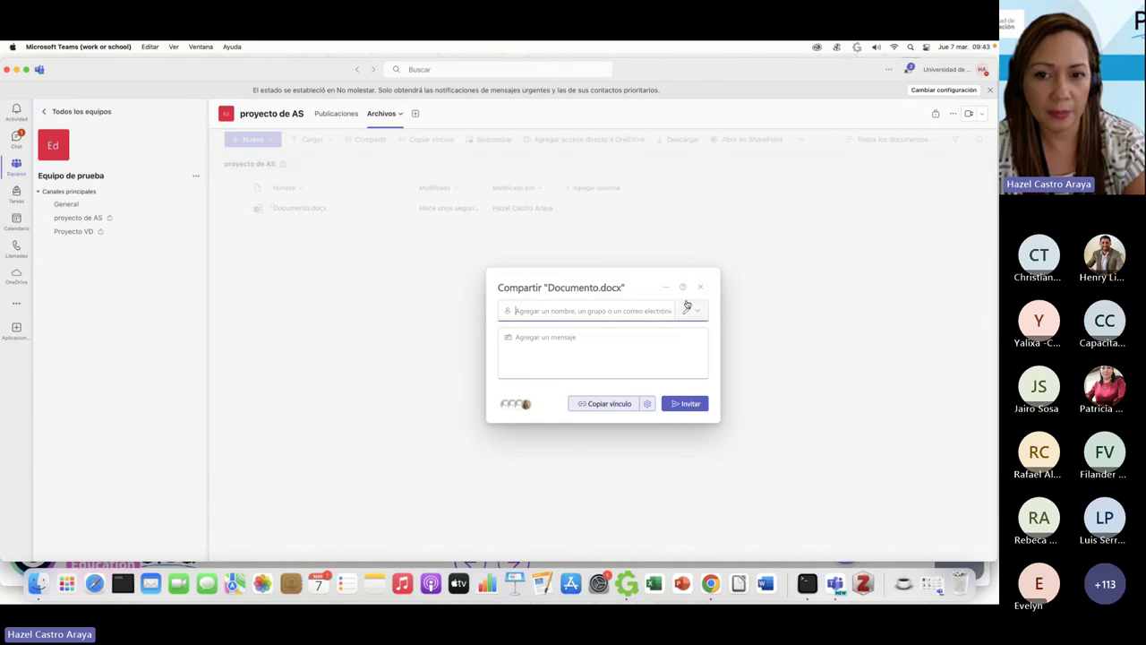
left_click(700, 288)
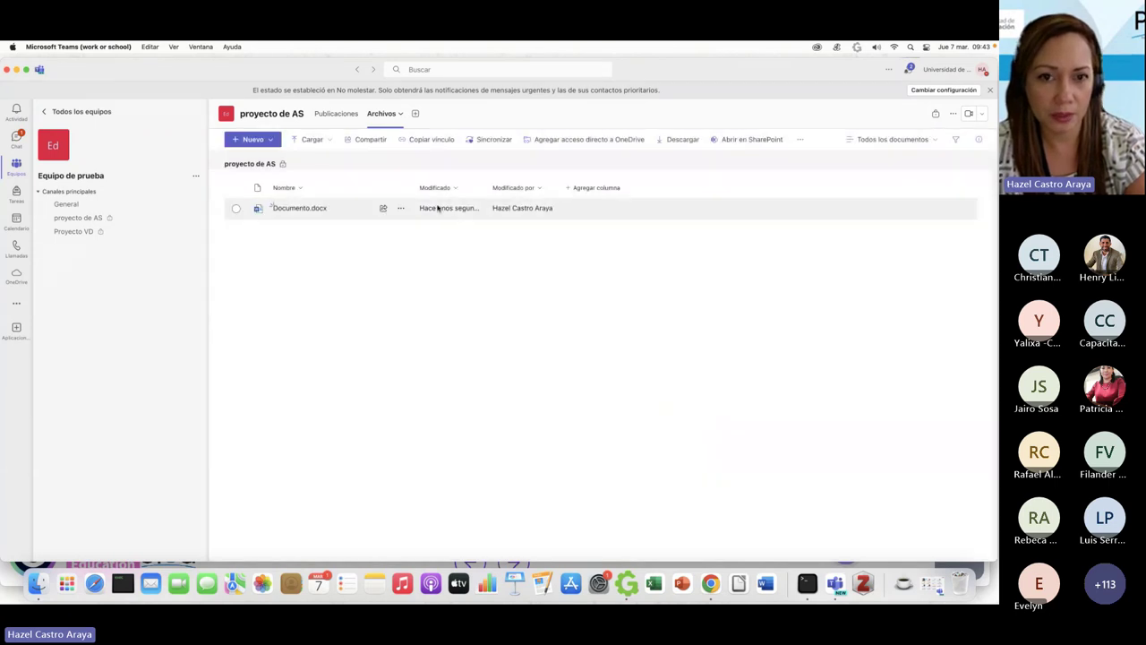
left_click(402, 208)
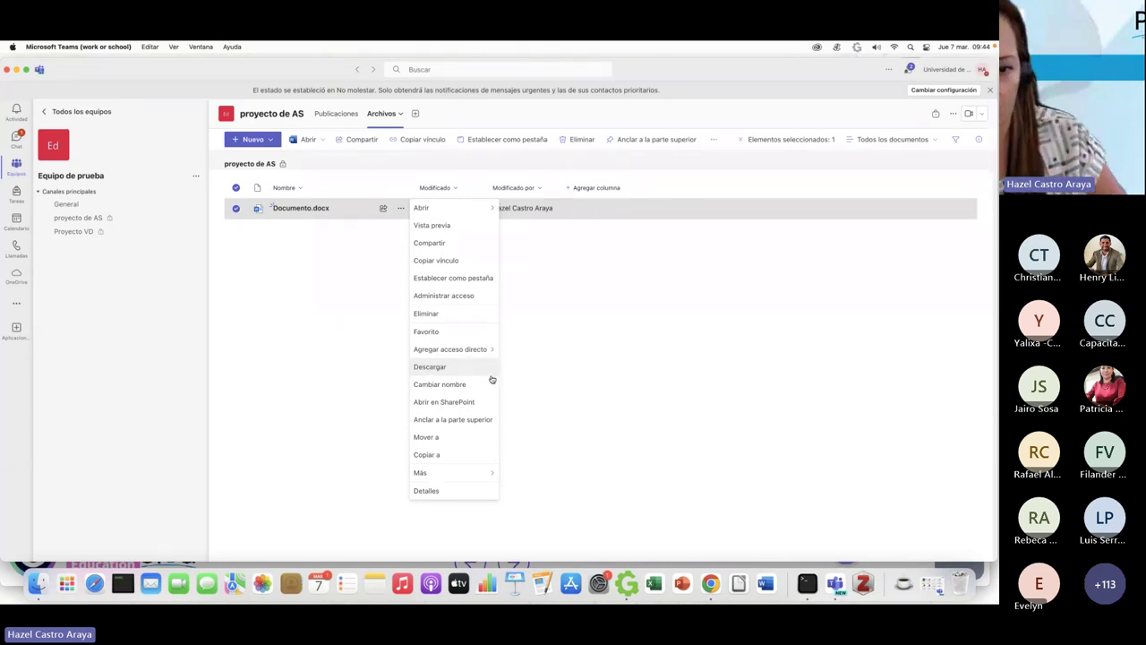
left_click(557, 367)
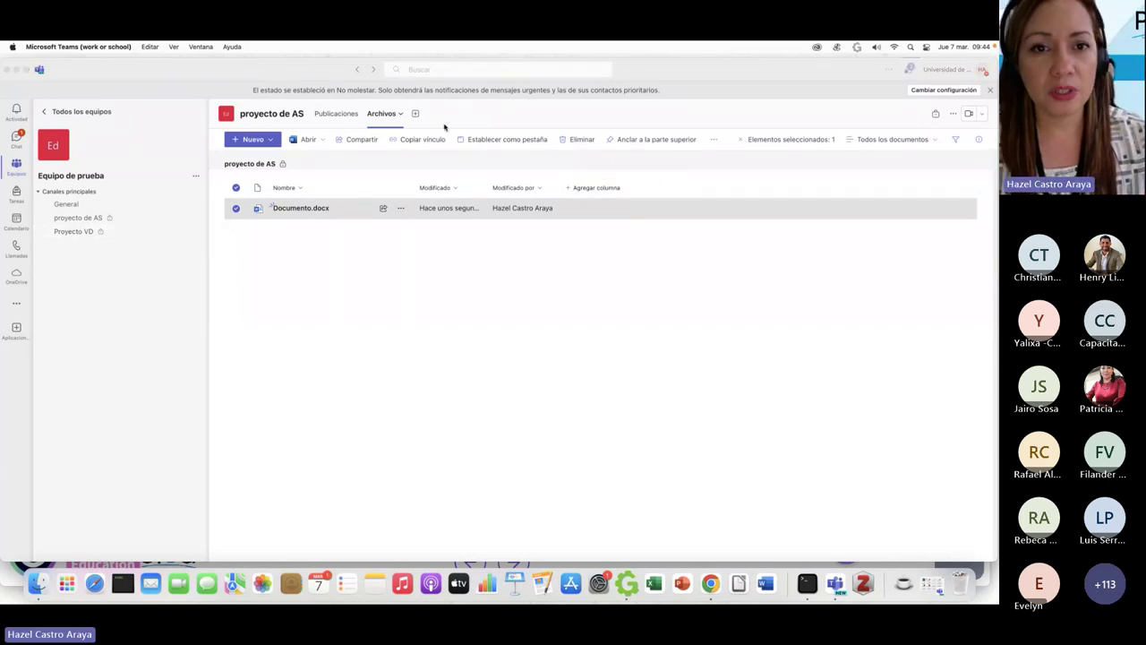
- Search the add-tab app gallery for 'calendario' and close it without adding an app
left_click(415, 116)
left_click(415, 116)
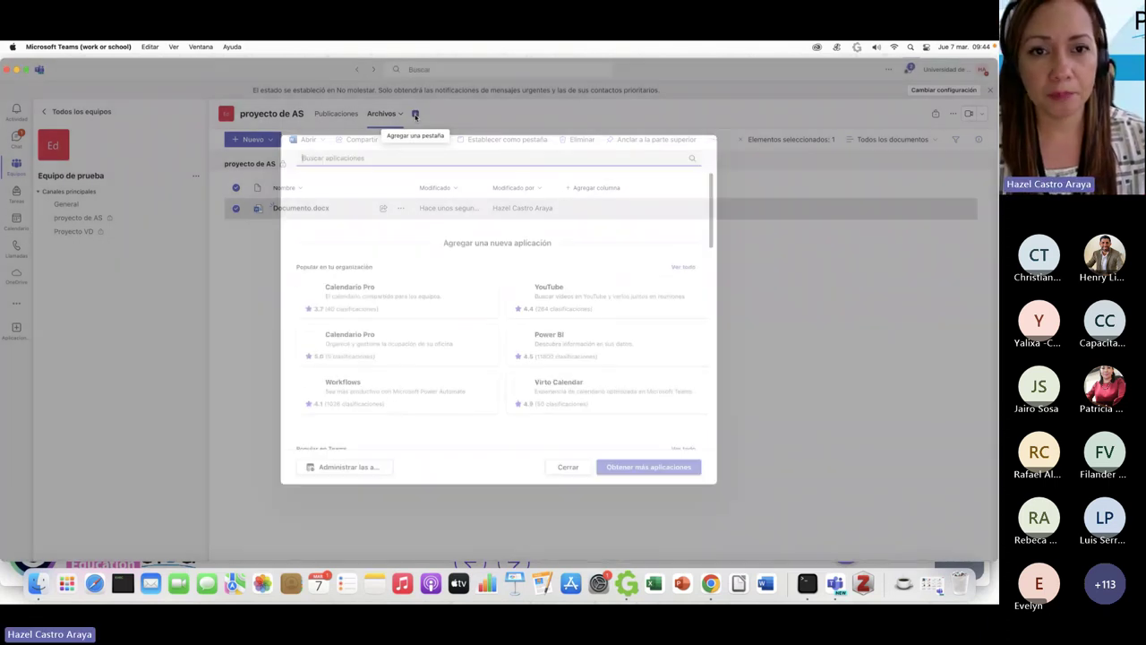
type("cale")
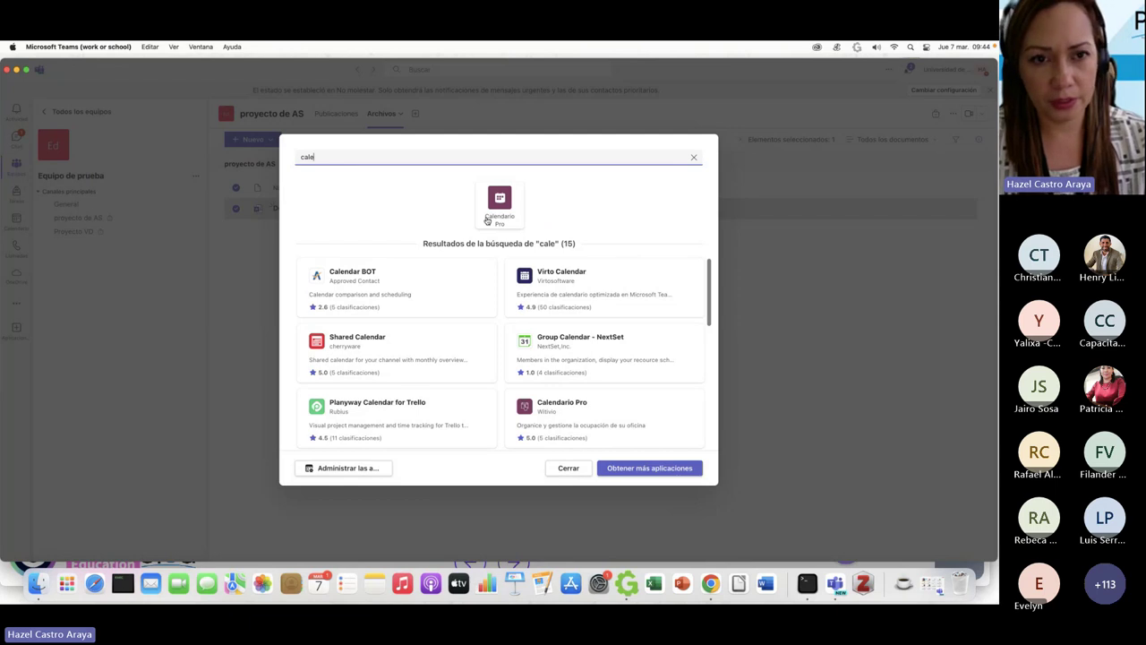
type("n")
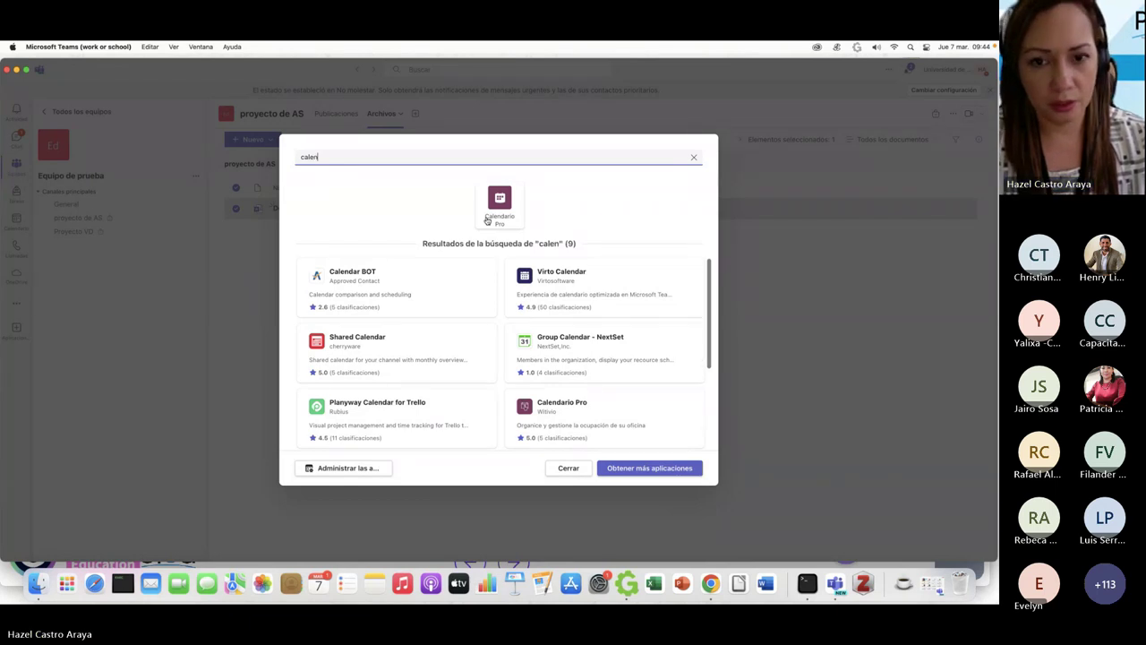
type("dr")
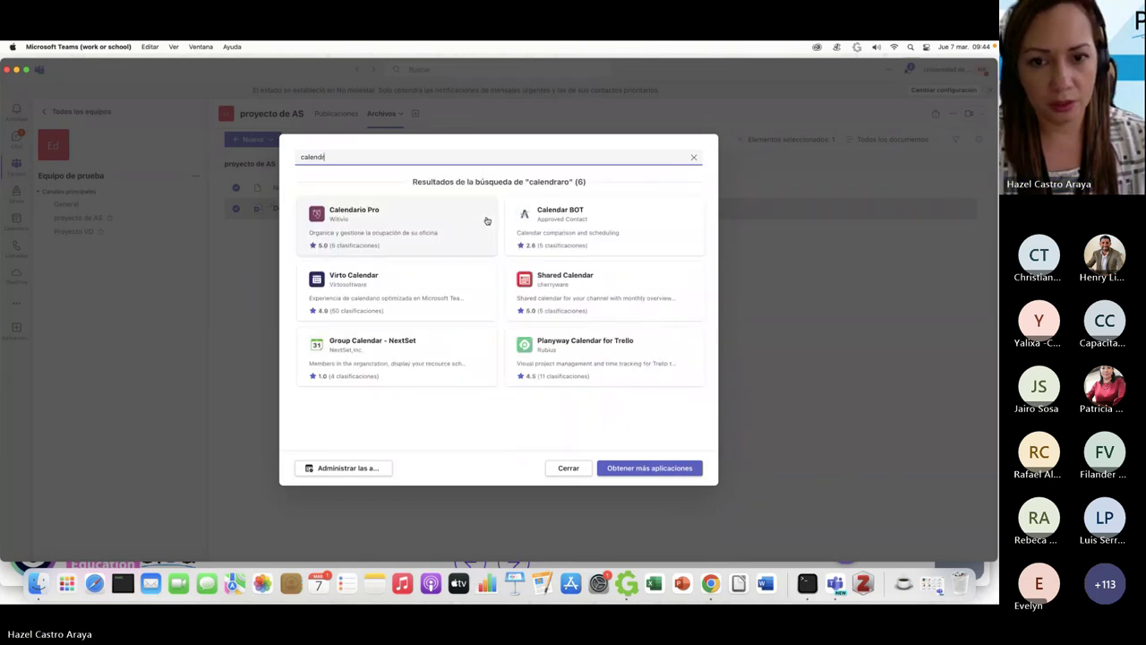
type("aroa")
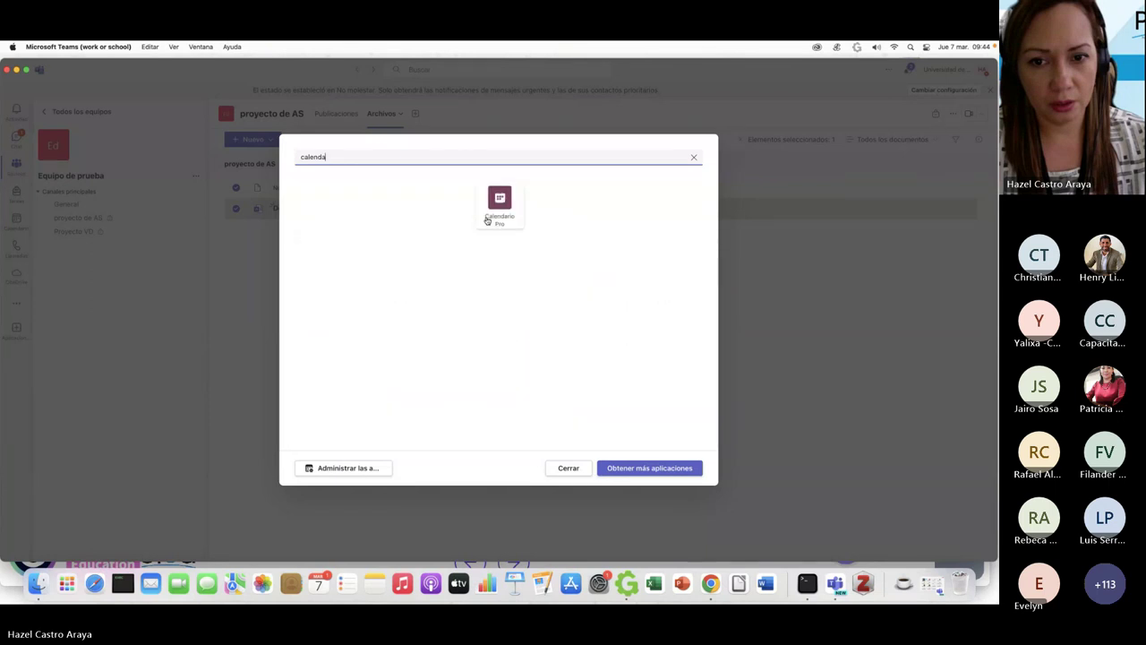
type("rio")
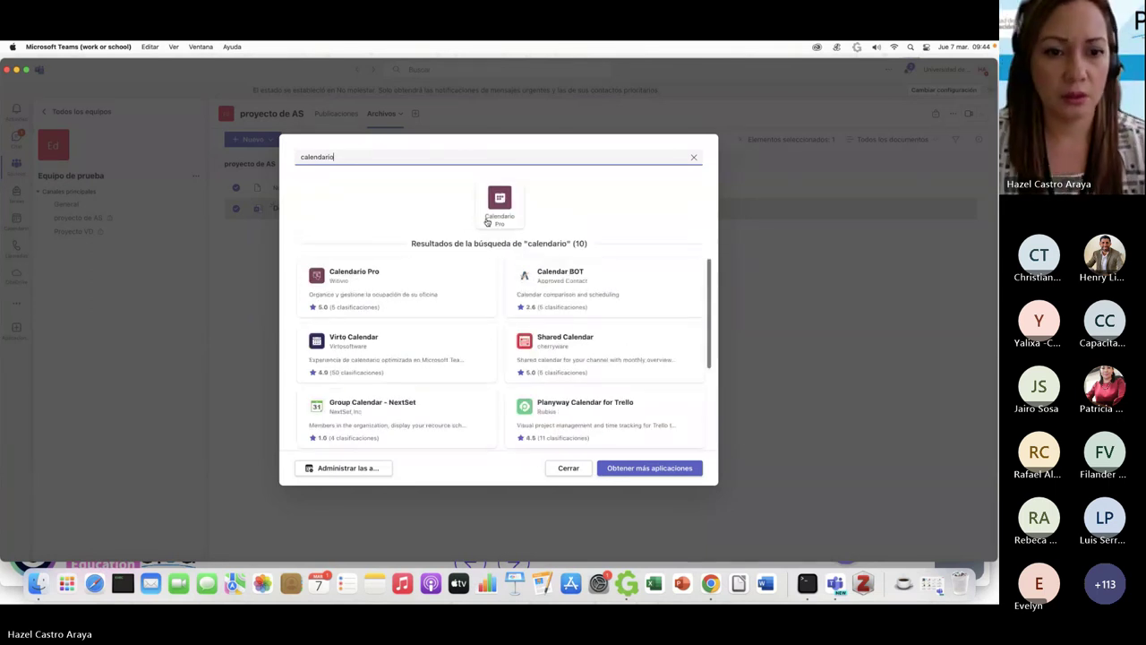
scroll(538, 334, "down", 5)
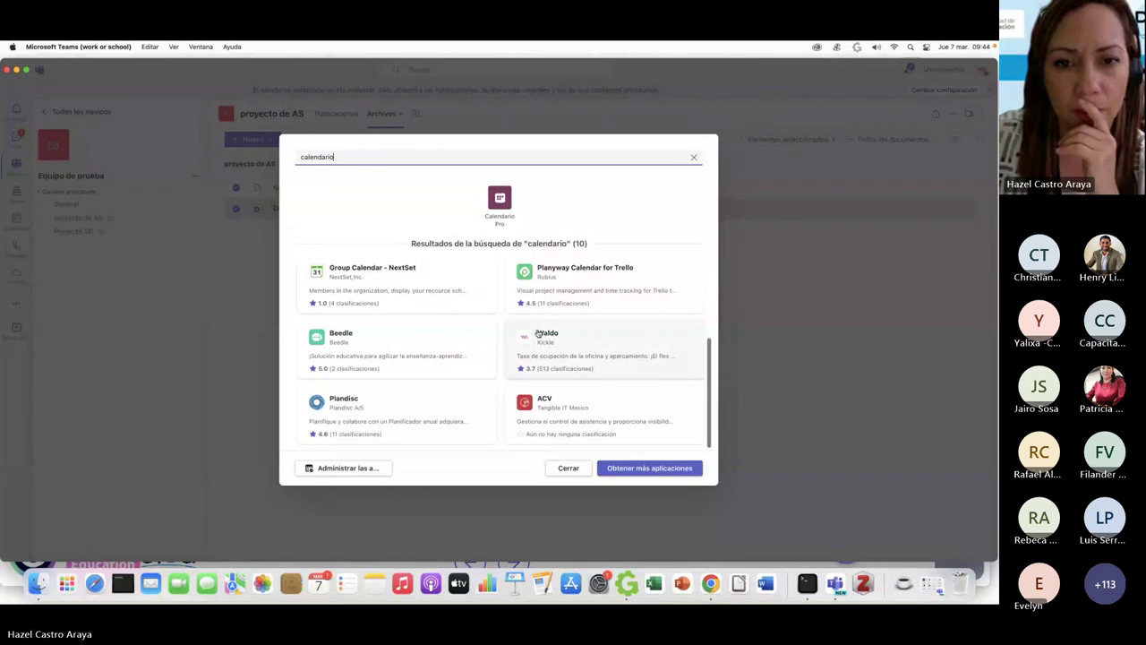
scroll(538, 333, "up", 5)
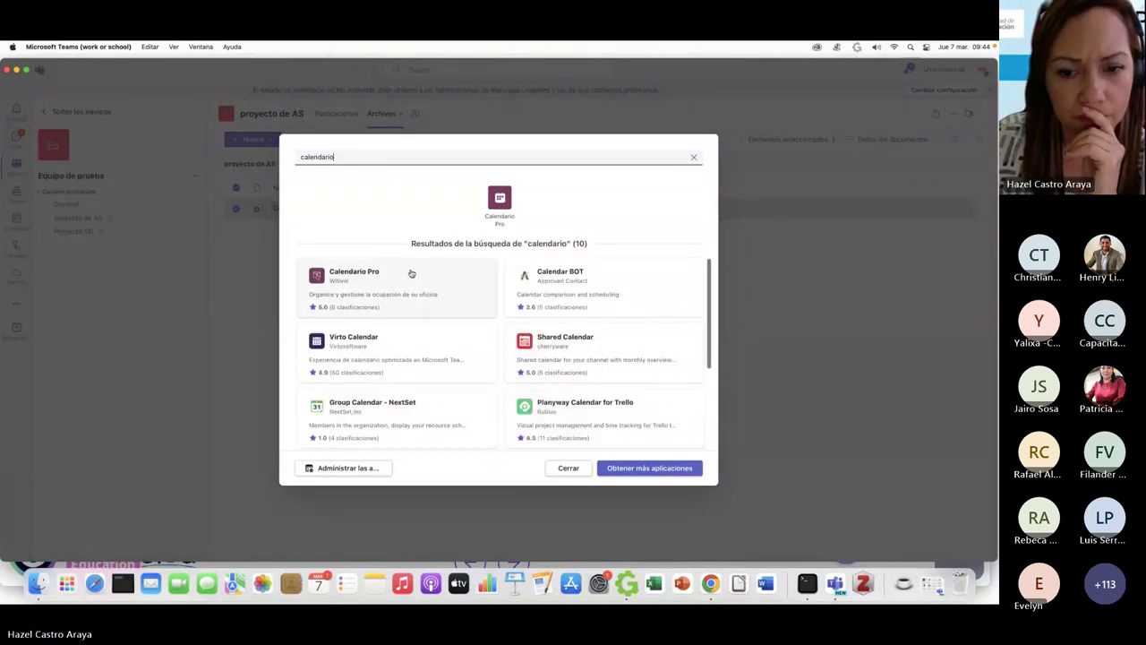
scroll(526, 320, "down", 5)
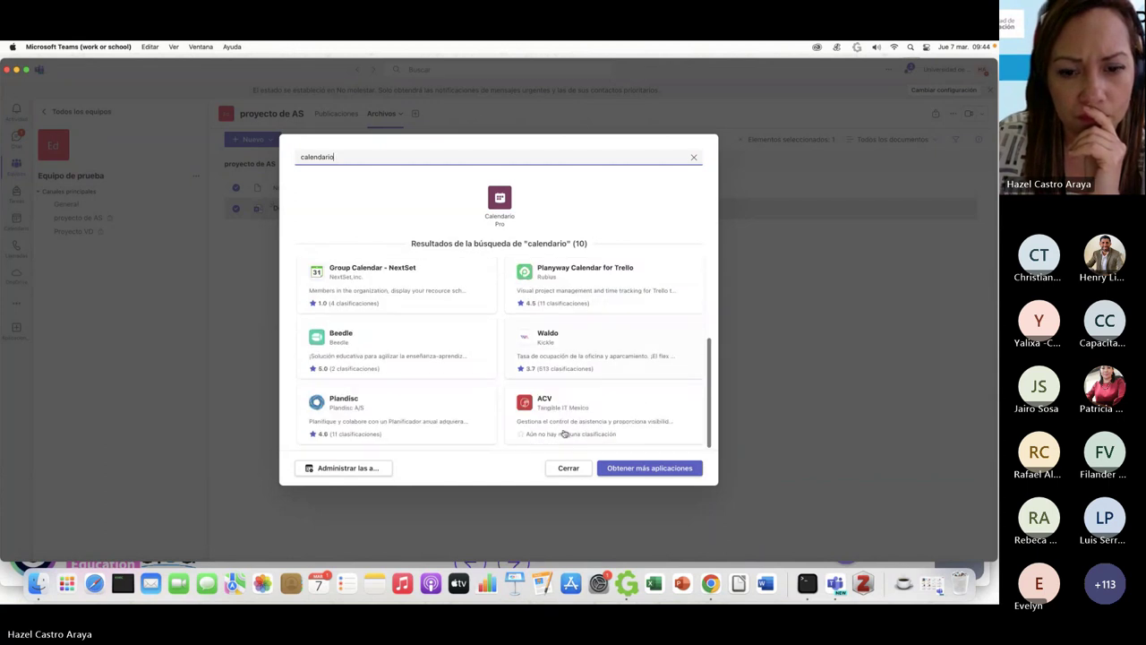
left_click(567, 466)
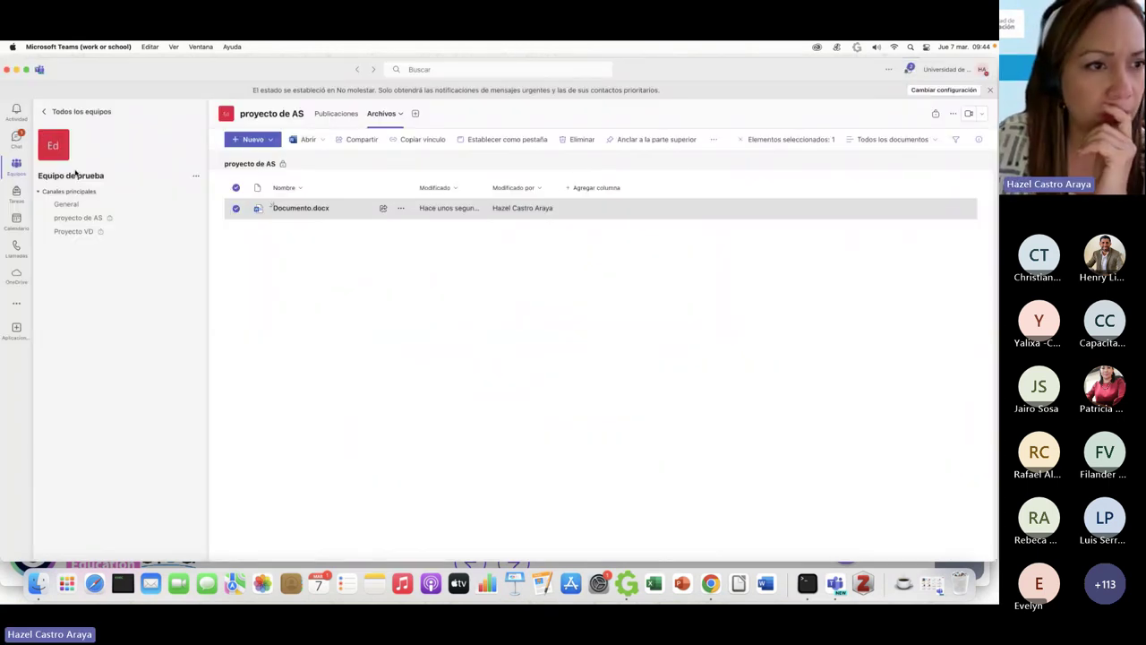
- In Equipo de prueba's General channel, add a tab using the Calendario de canal app
left_click(84, 113)
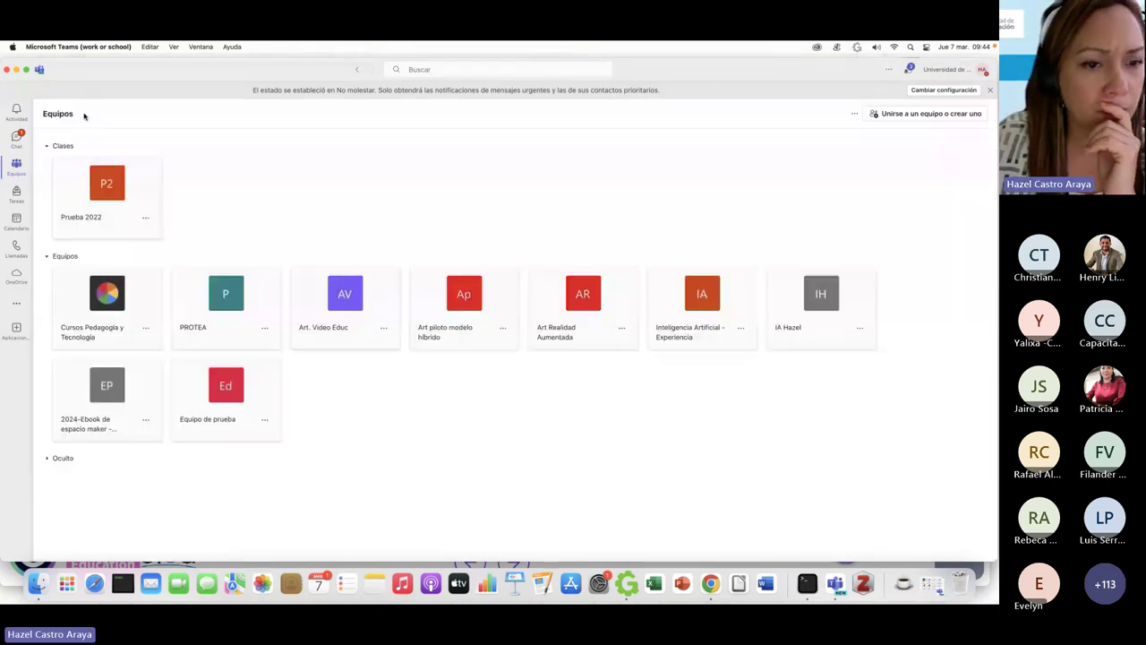
left_click(230, 401)
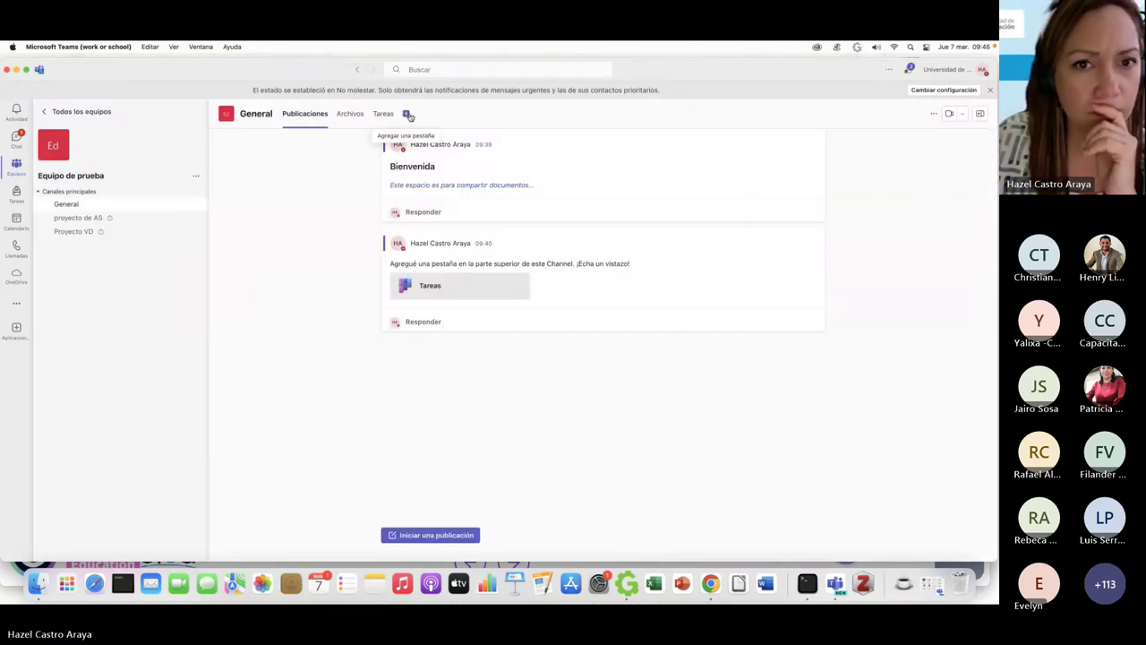
left_click(407, 113)
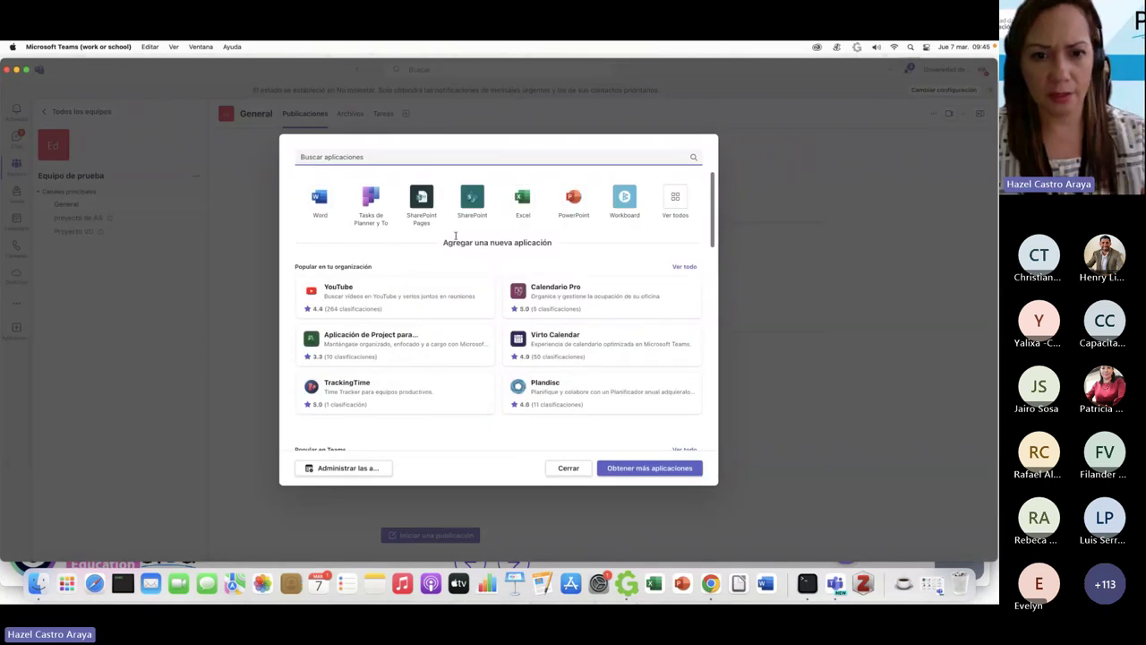
type("cal")
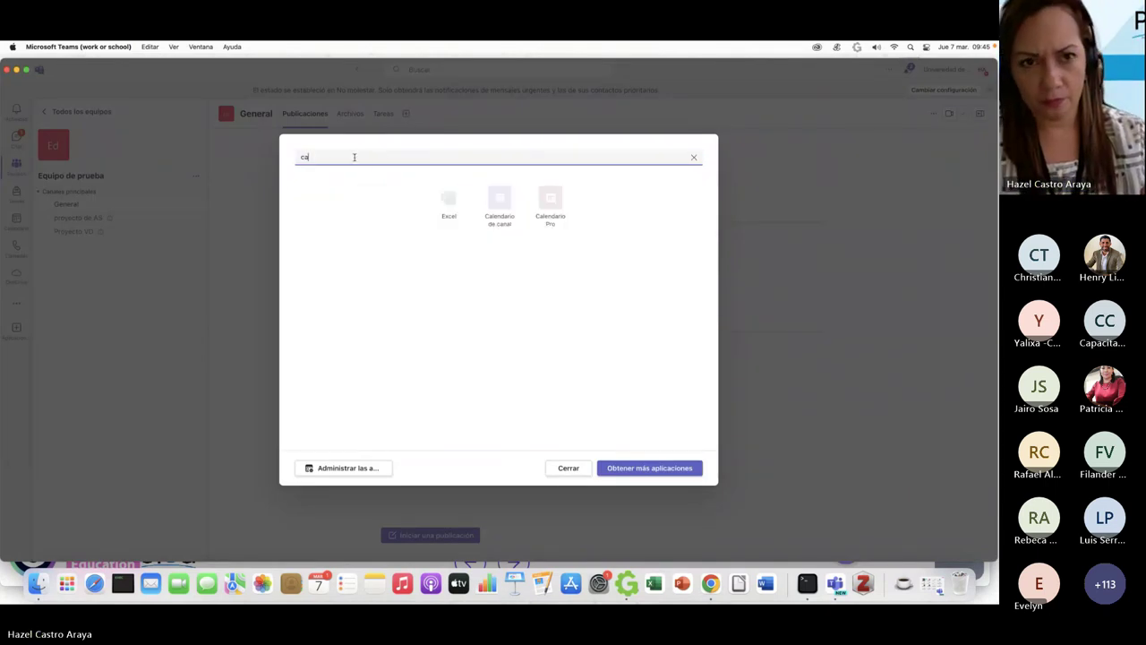
left_click(471, 208)
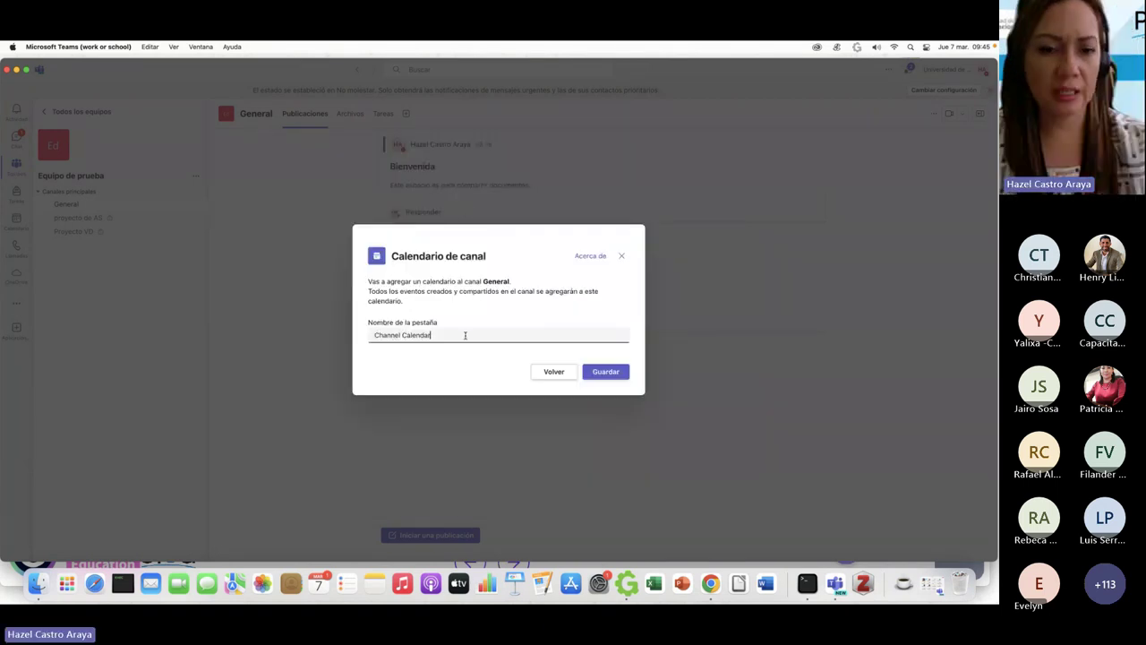
- Name the calendar tab 'Calendario de reuniones' and save it
left_click_drag(464, 335, 350, 334)
type("CA")
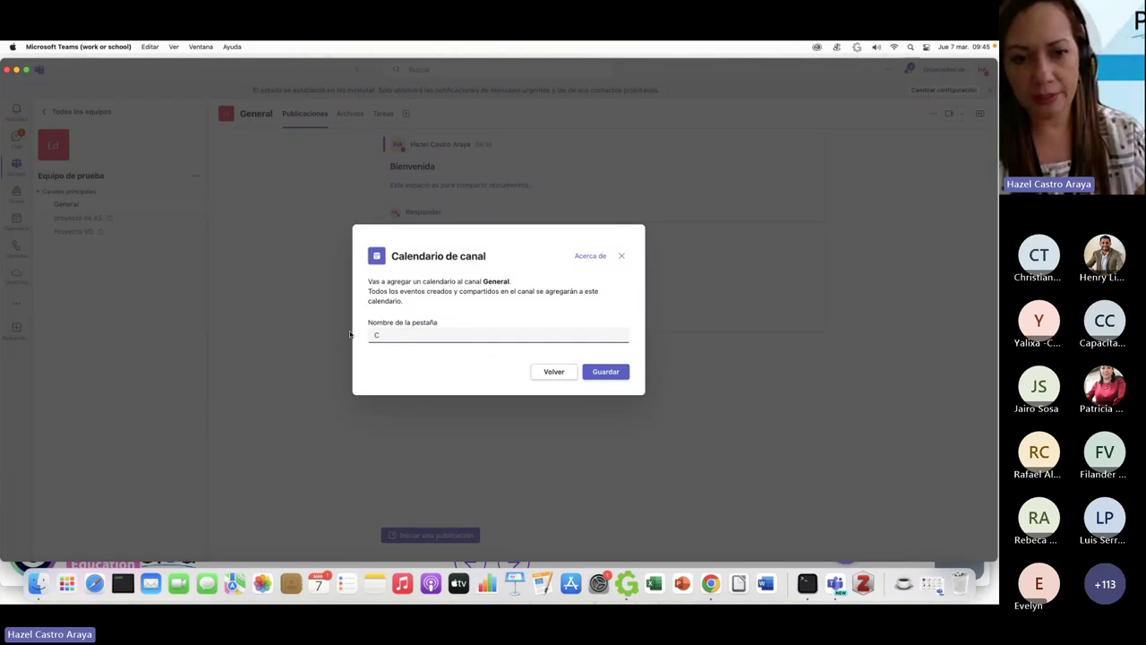
key("BackSpace")
type("Calendario de reuniones")
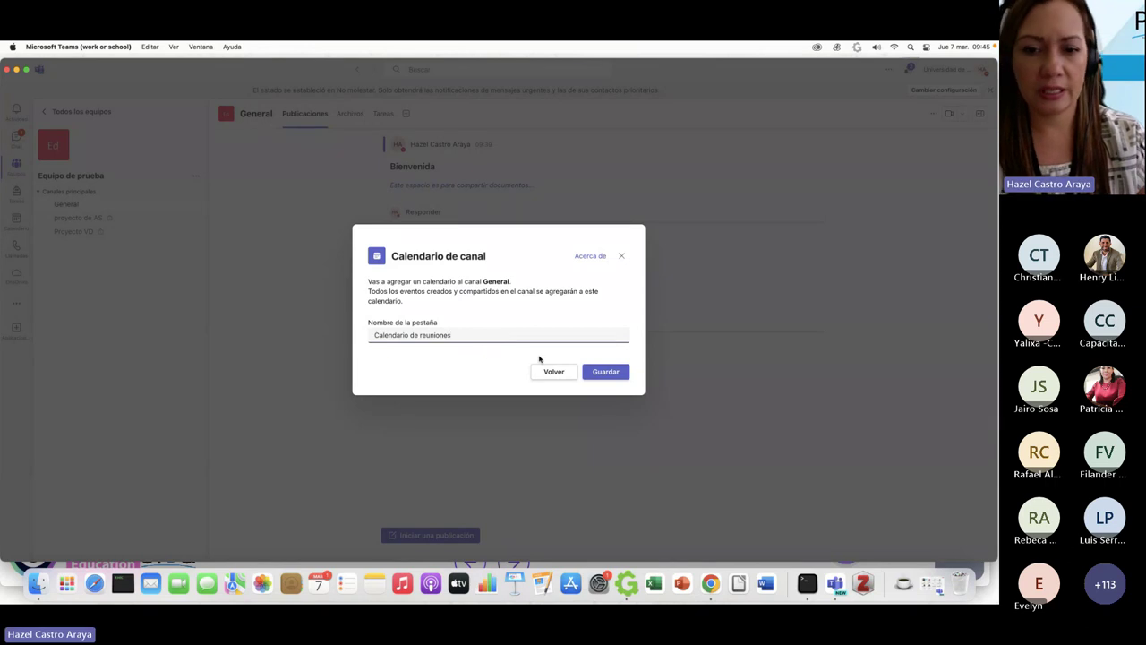
left_click(598, 372)
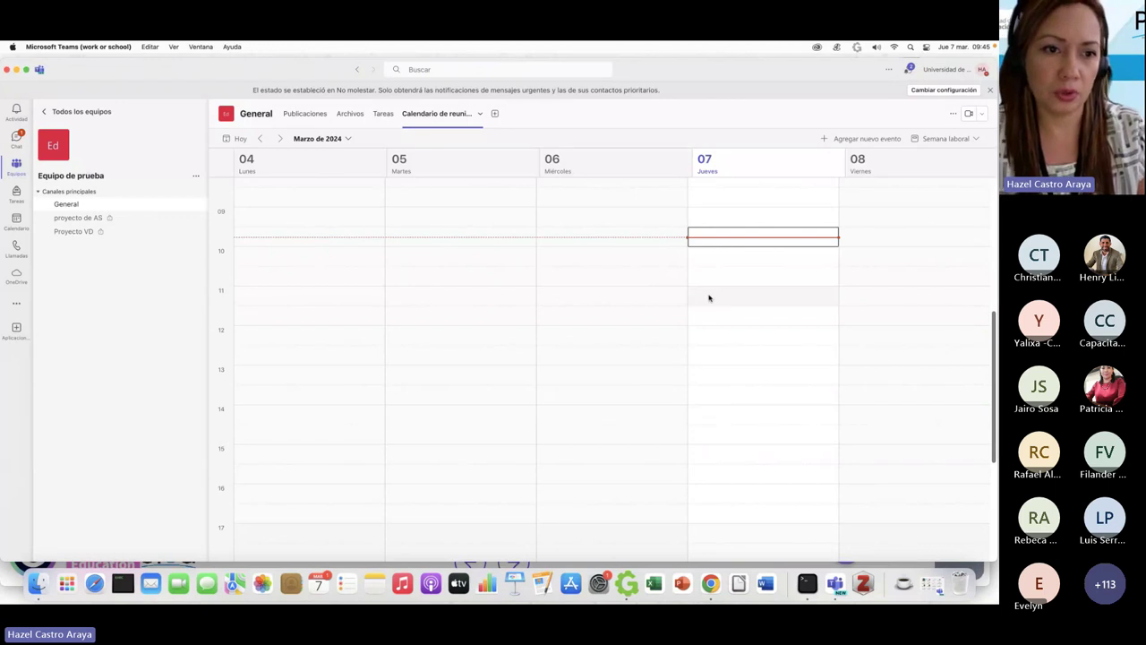
- Send a 'Reunión de equipo' meeting for Thursday 7/3/2024, 14:00–14:30, then return to all teams
scroll(711, 282, "up", 2)
scroll(708, 296, "down", 4)
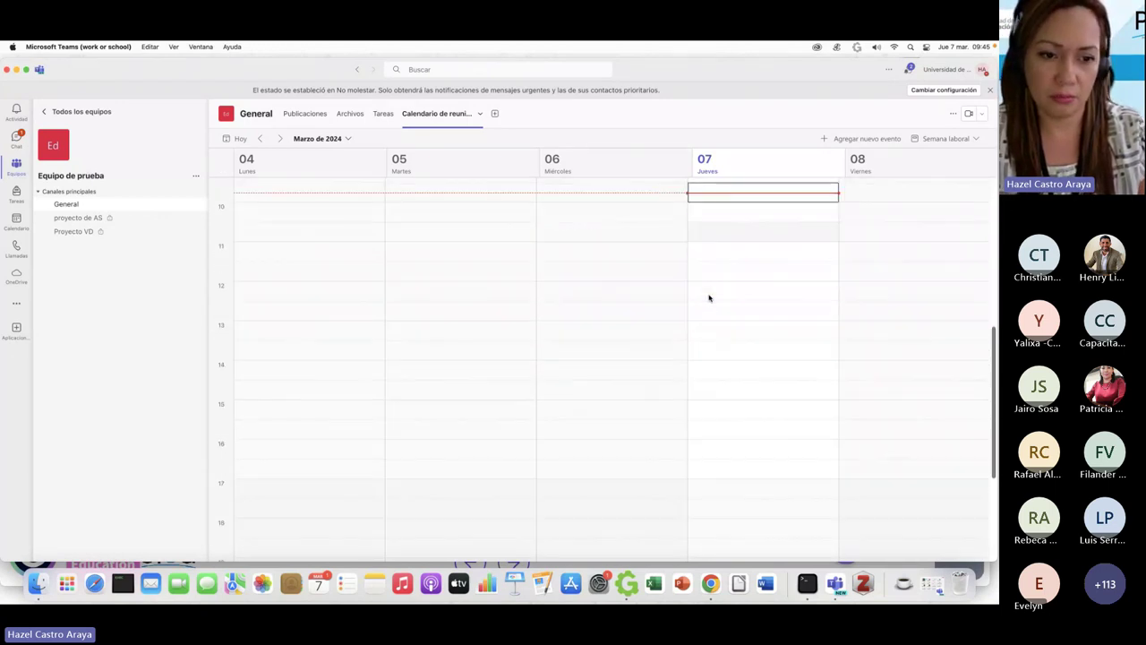
scroll(709, 297, "down", 3)
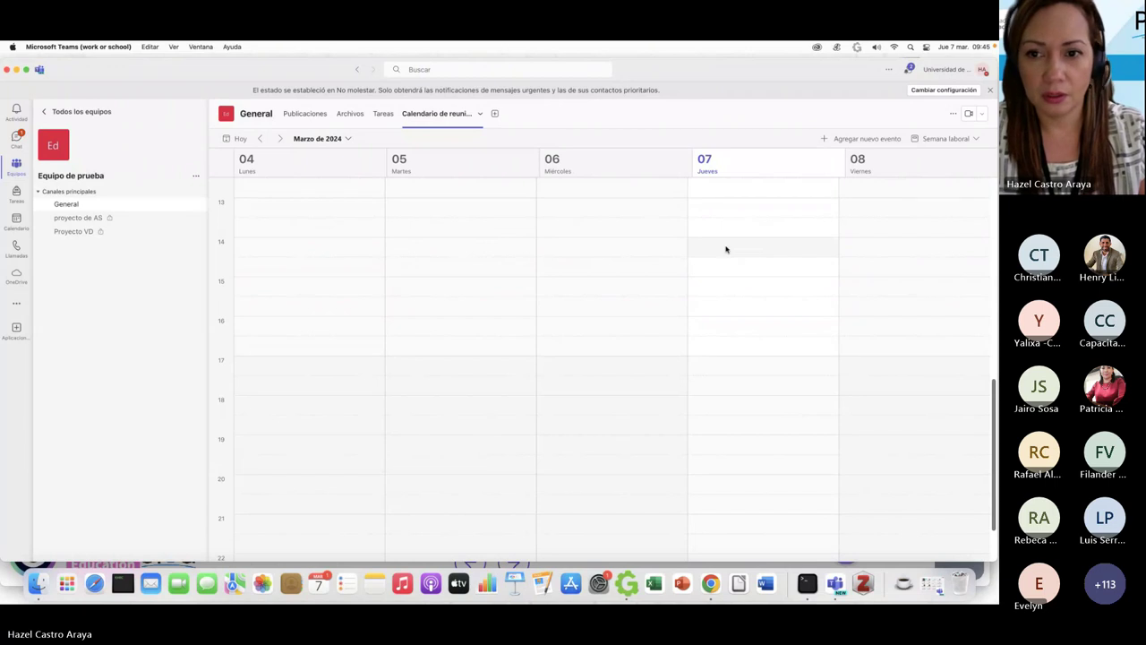
double_click(726, 248)
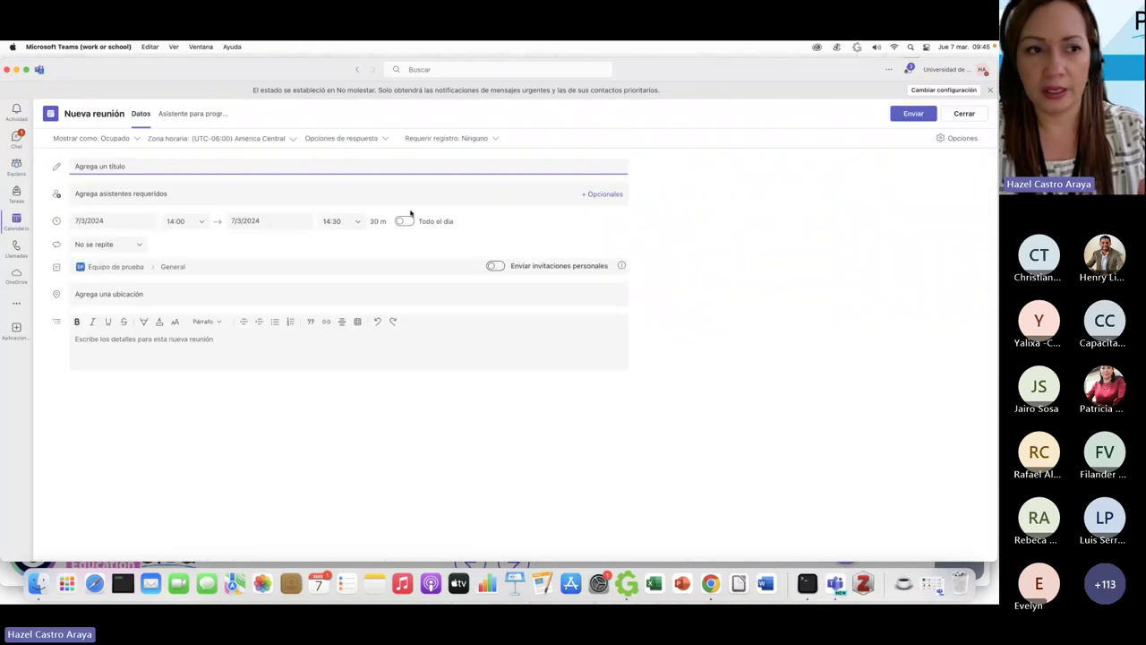
type("Reu")
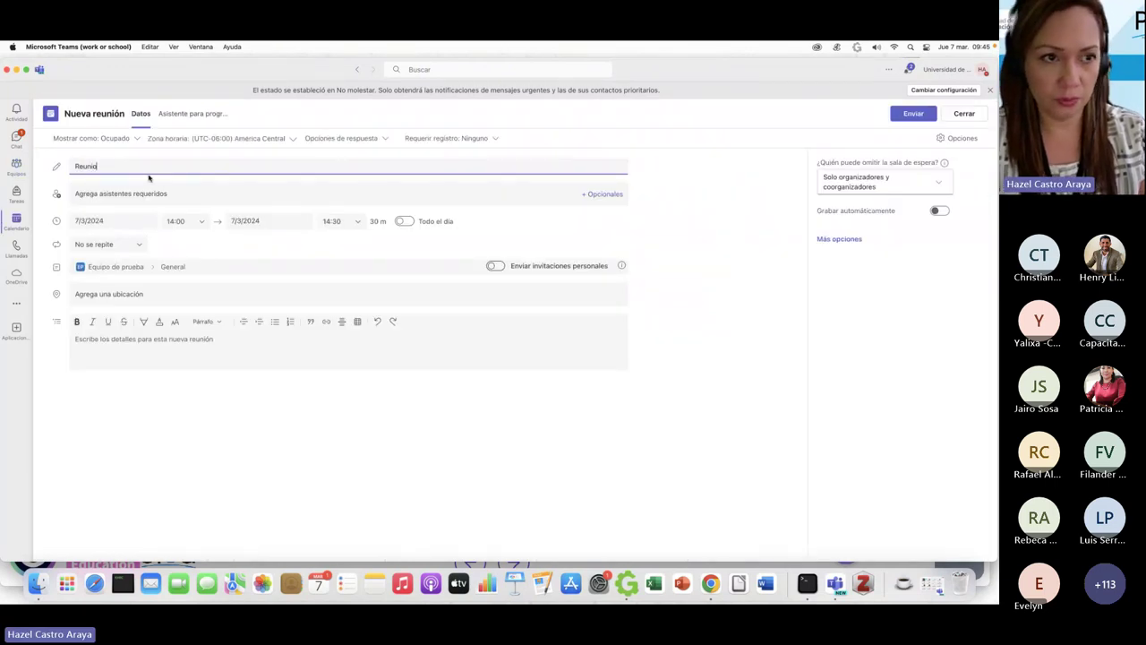
type("nio")
key("BackSpace")
type("ón de qu")
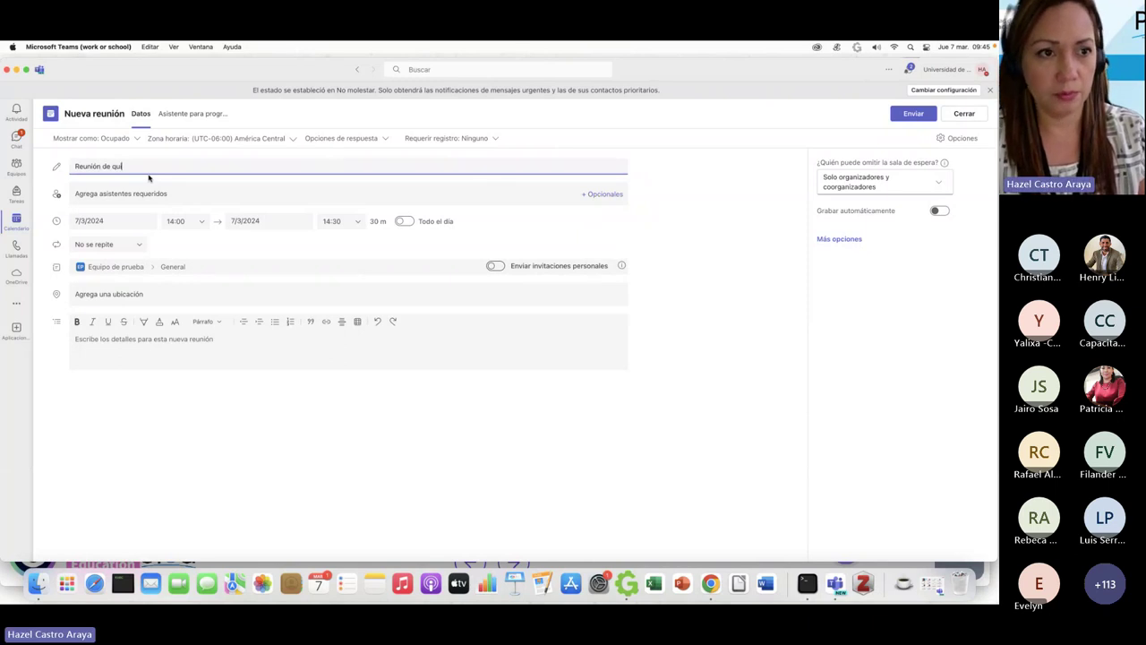
key("BackSpace")
key("BackSpace")
type("equipo")
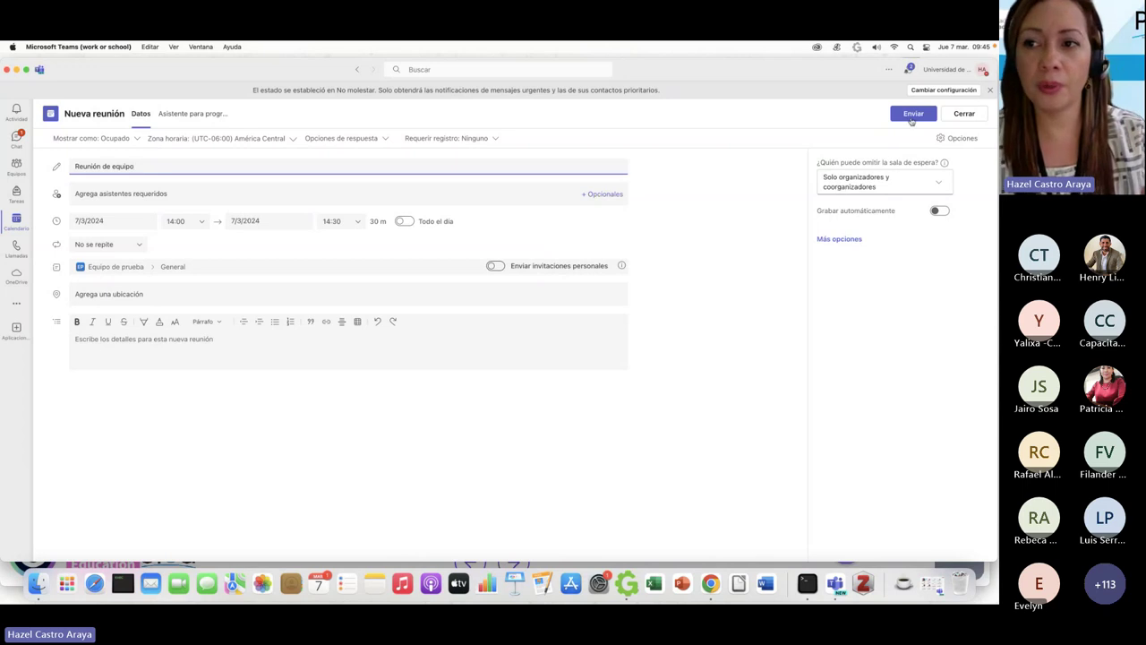
left_click(912, 115)
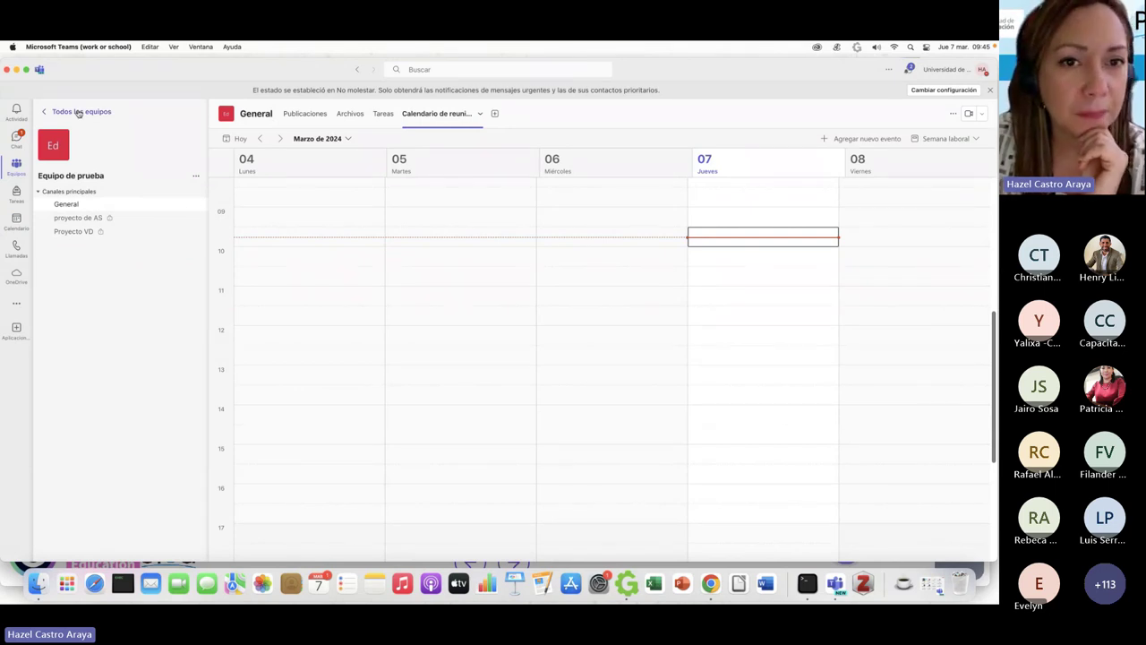
left_click(78, 113)
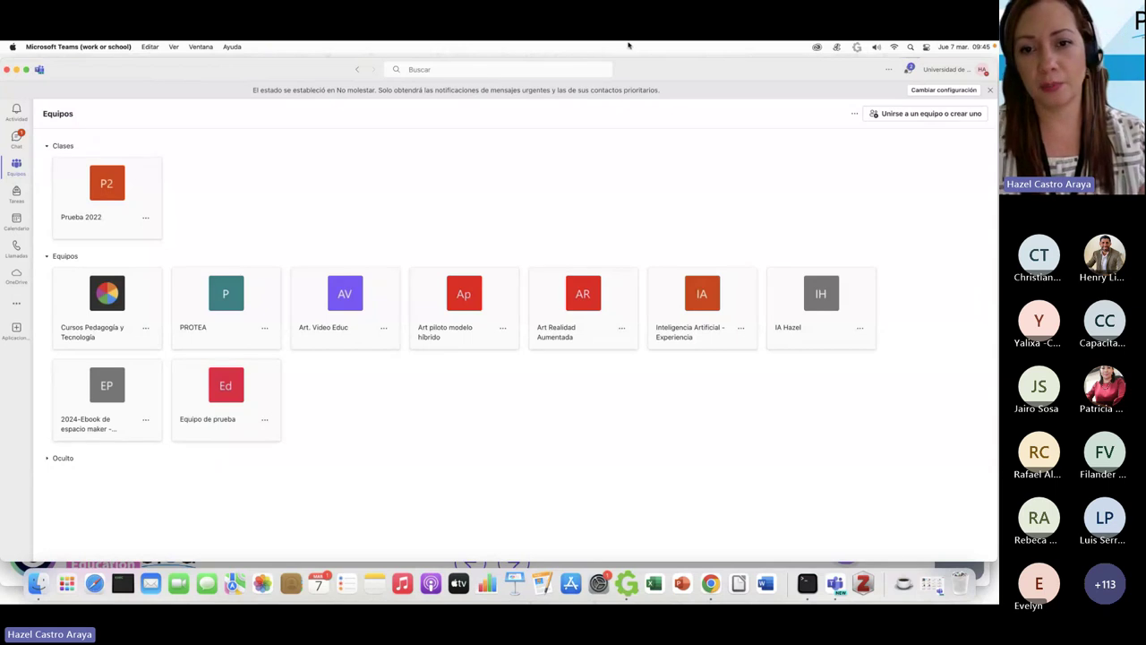
- Hide Teams and return the Genially presentation in Chrome to the Gestión de la comunicación slide
left_click(16, 70)
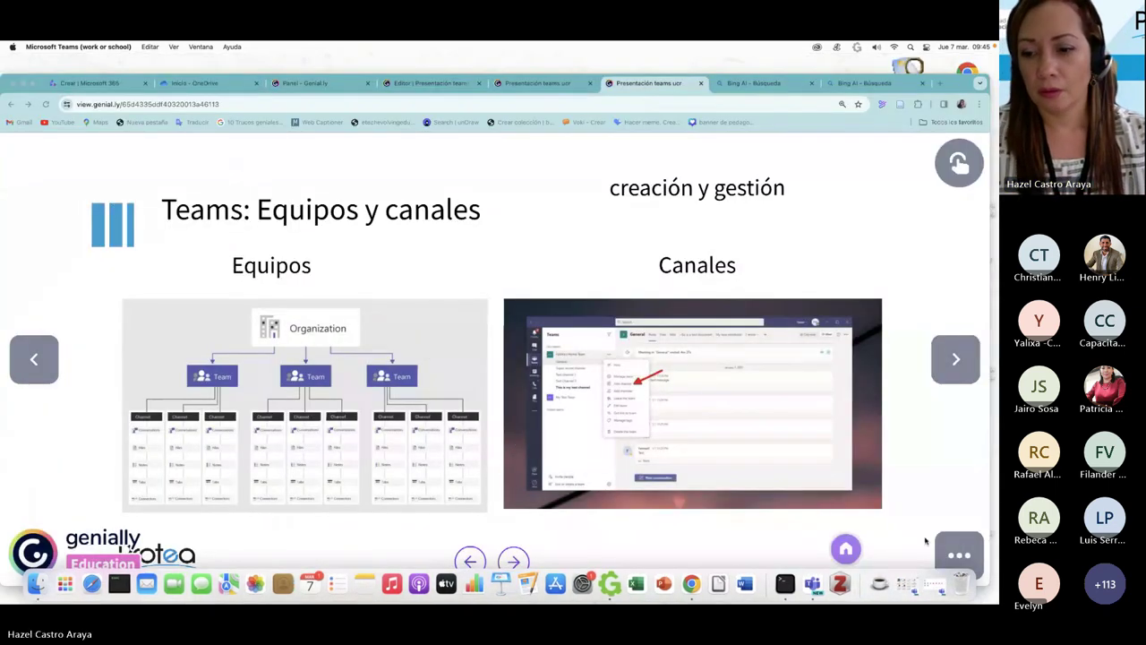
left_click(845, 548)
left_click(846, 548)
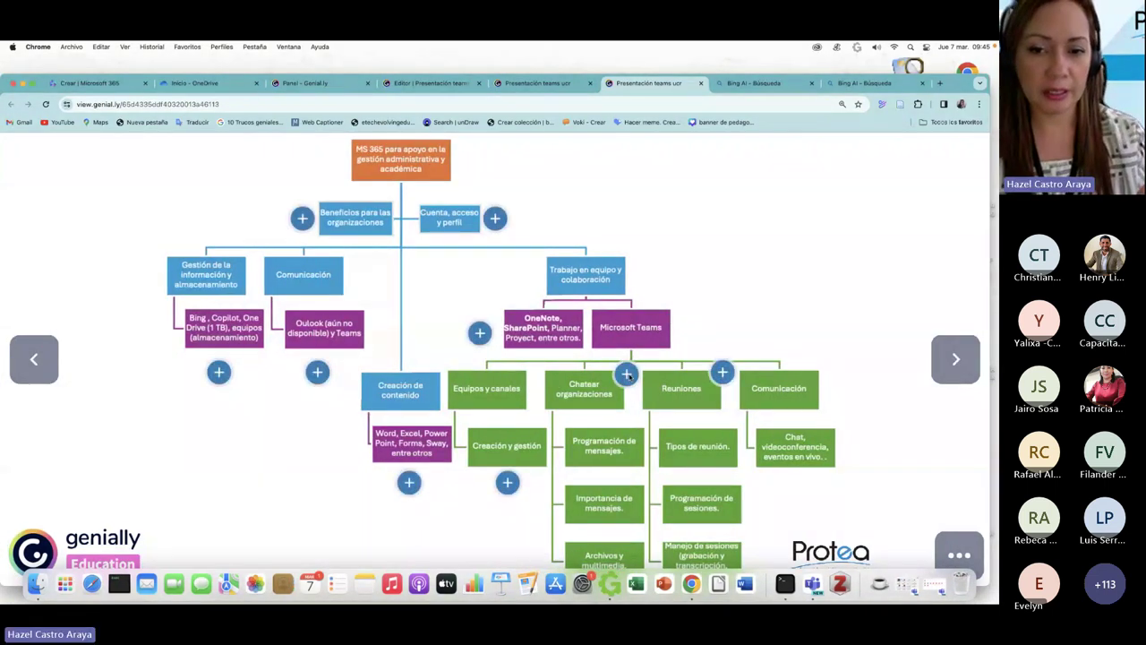
left_click(624, 375)
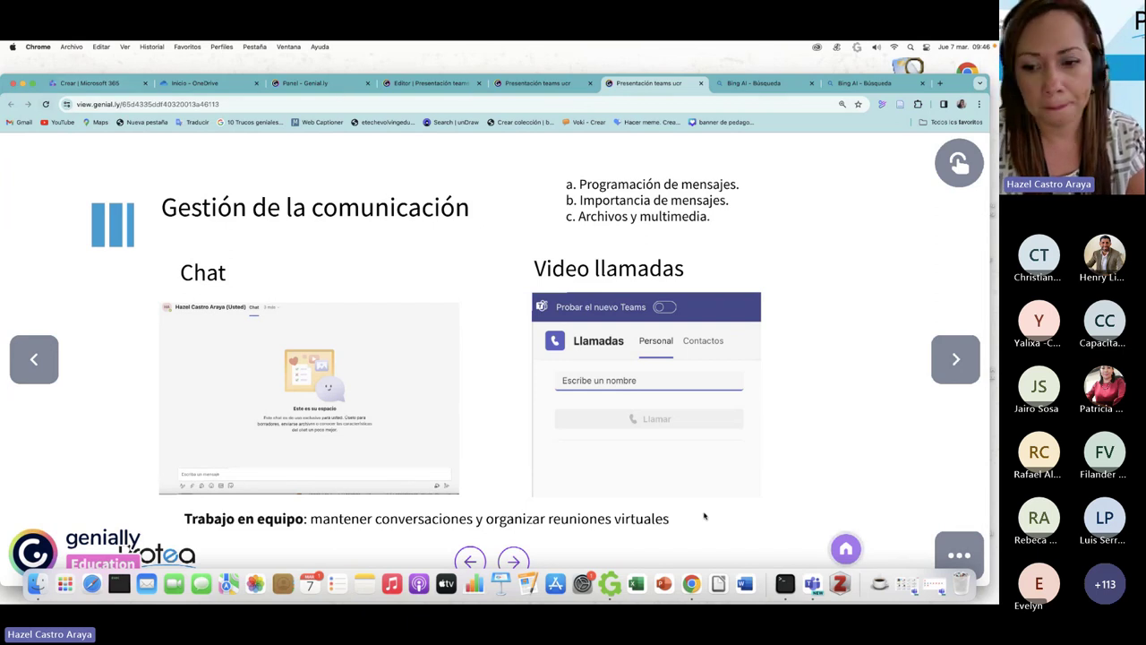
- In Teams Chat, search for the contact by name and open their one-to-one chat
left_click(815, 587)
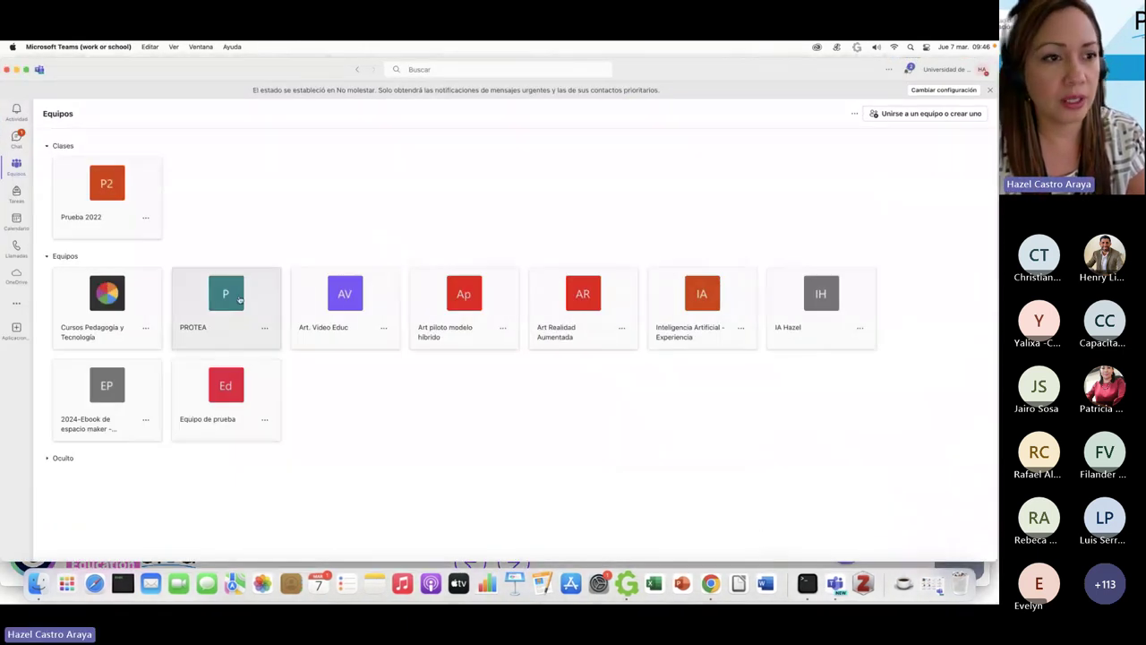
left_click(15, 144)
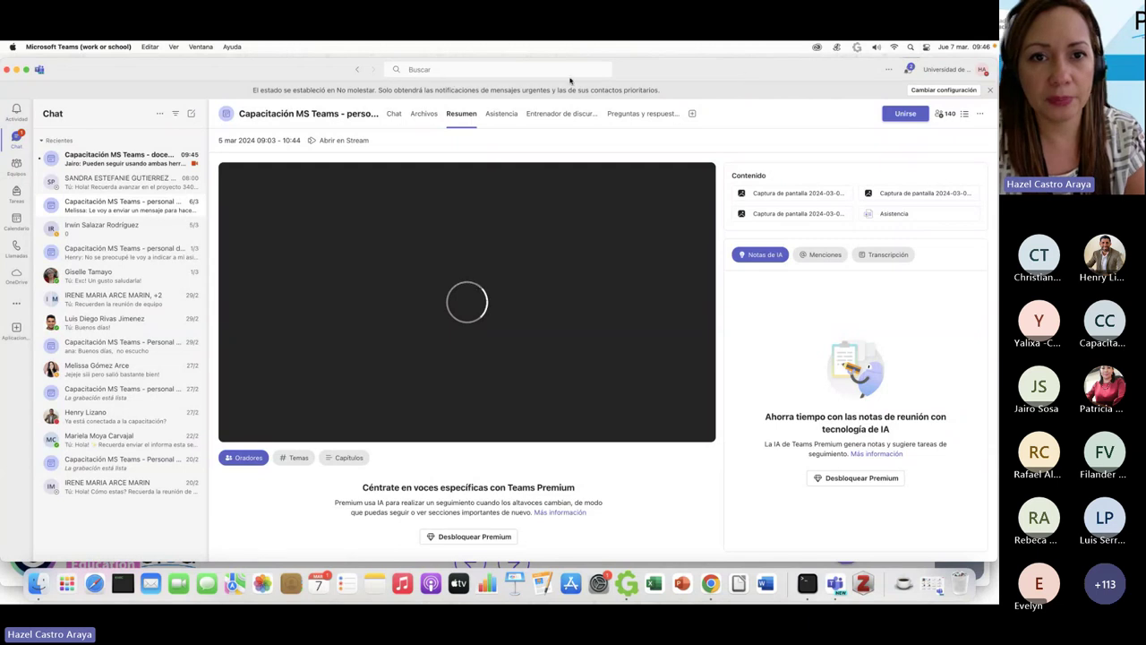
left_click(415, 70)
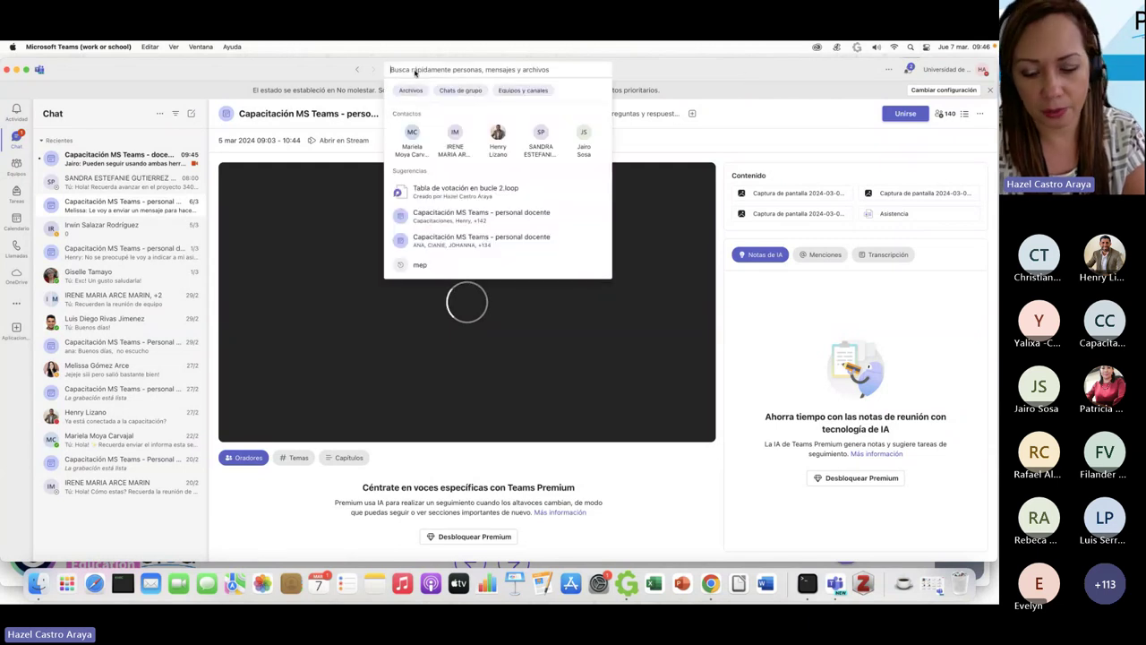
type("mariela")
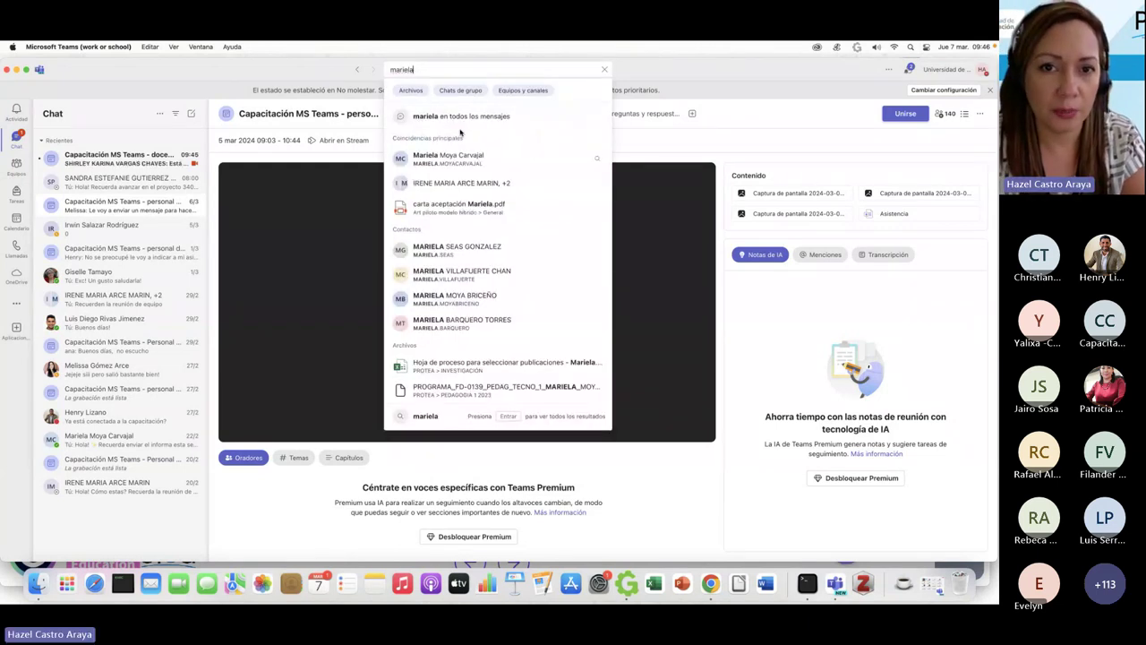
left_click(458, 156)
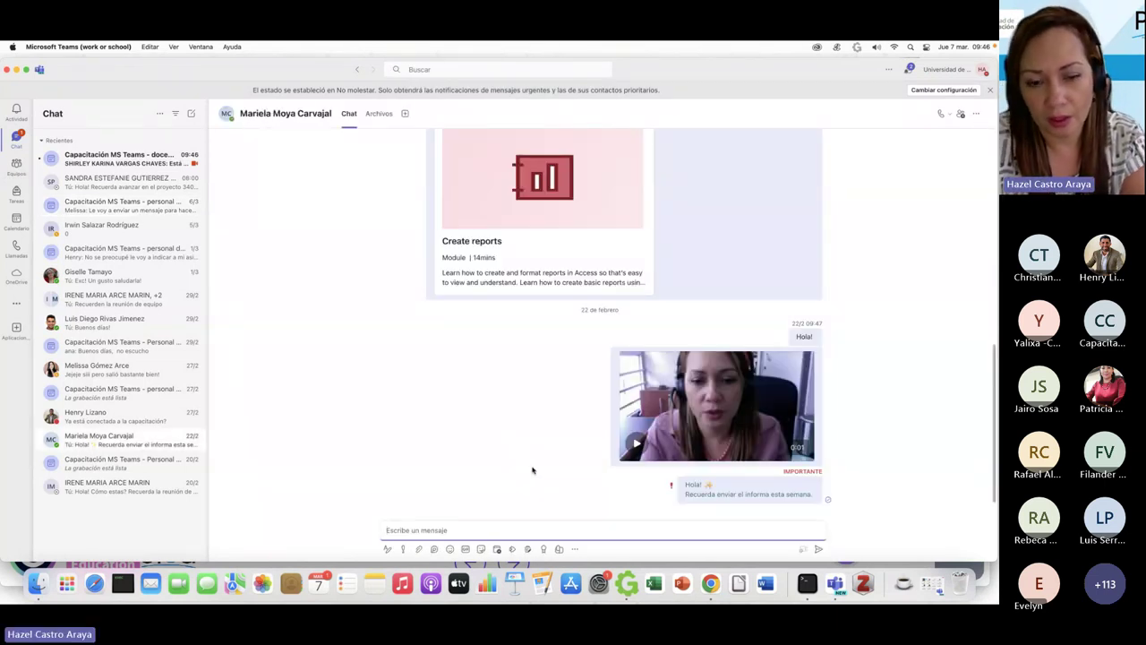
- Type the draft message 'Buenos días! Recuerda el avance del proyecto'
type("Hola")
key("BackSpace")
key("BackSpace")
key("BackSpace")
key("BackSpace")
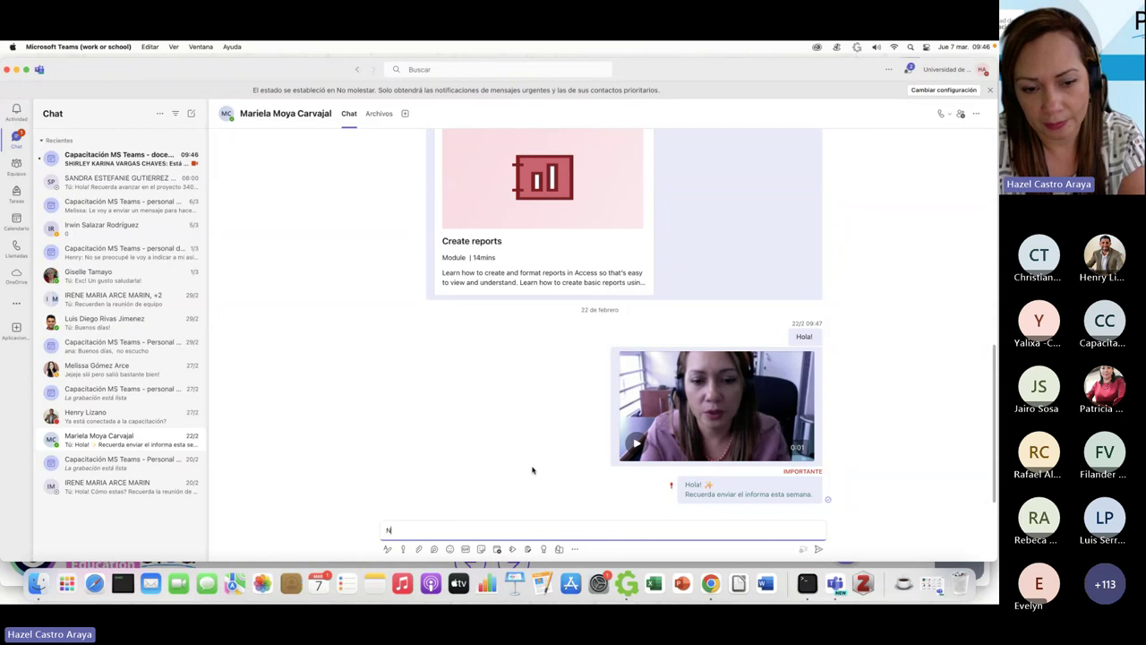
type("Buenos días")
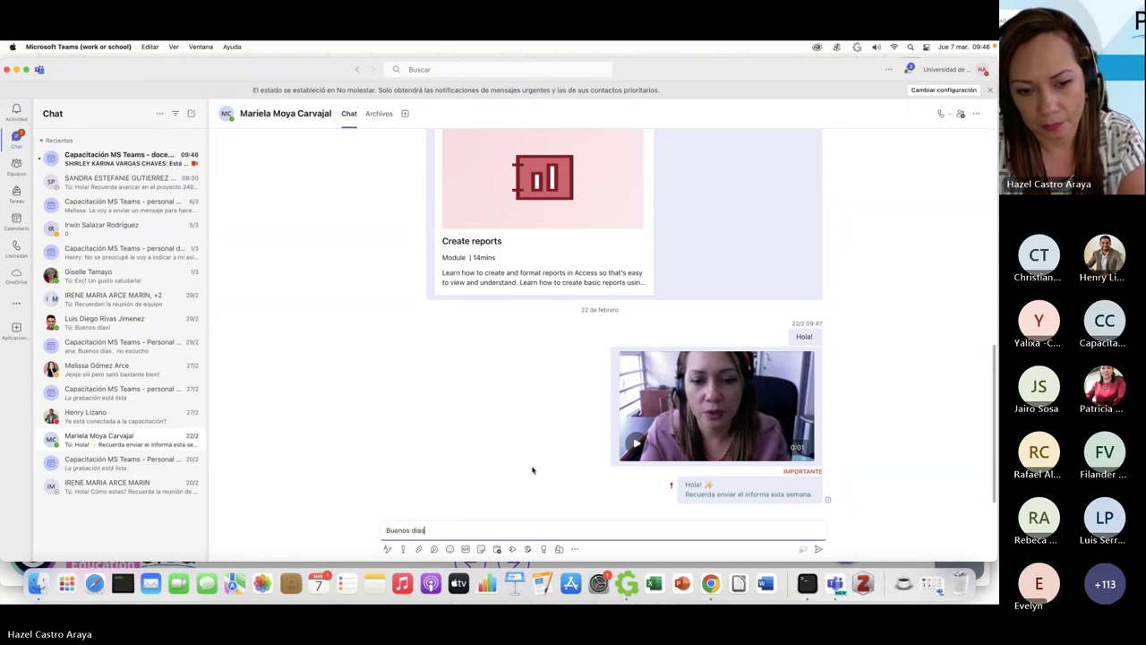
type("! REcuer")
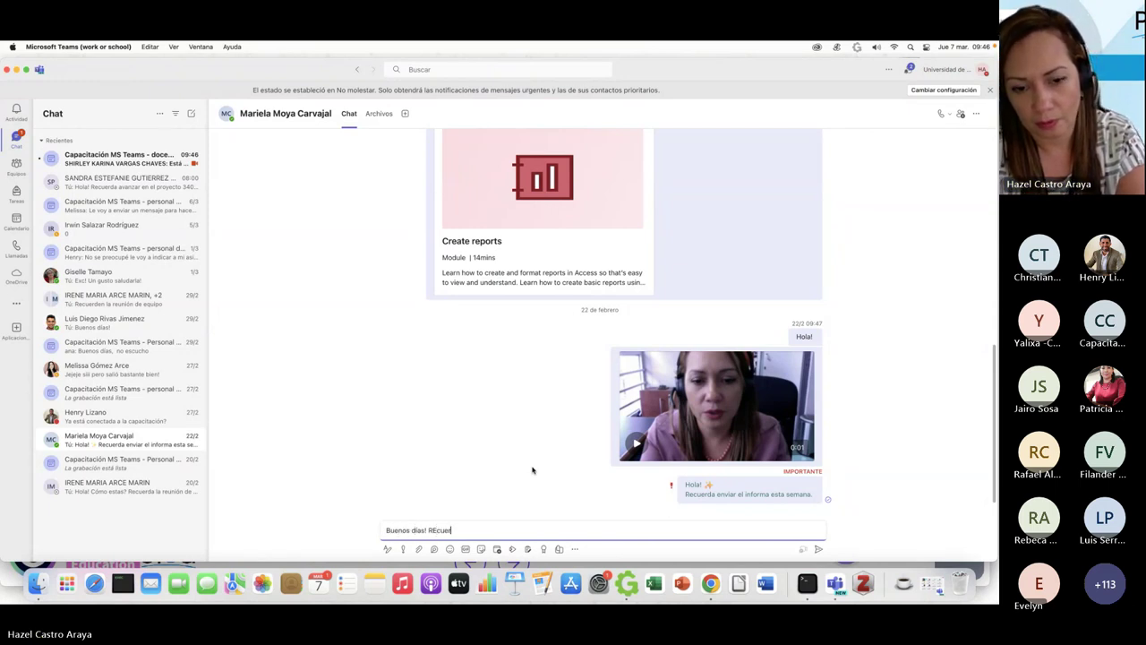
type("cuerda ")
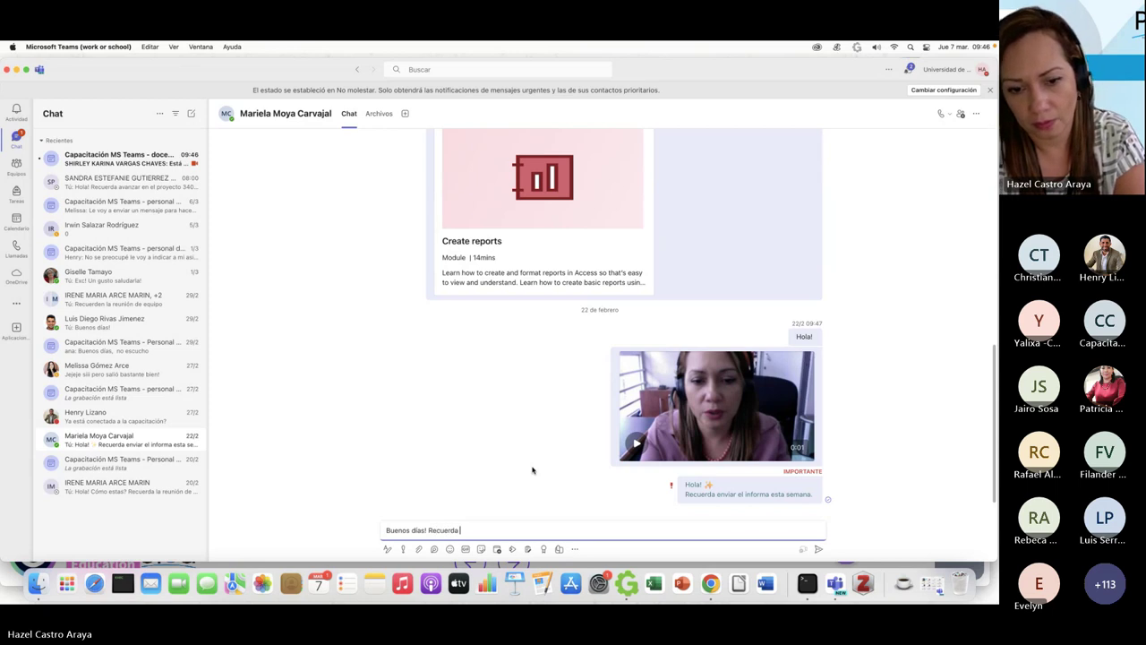
type("el avance del proyecto")
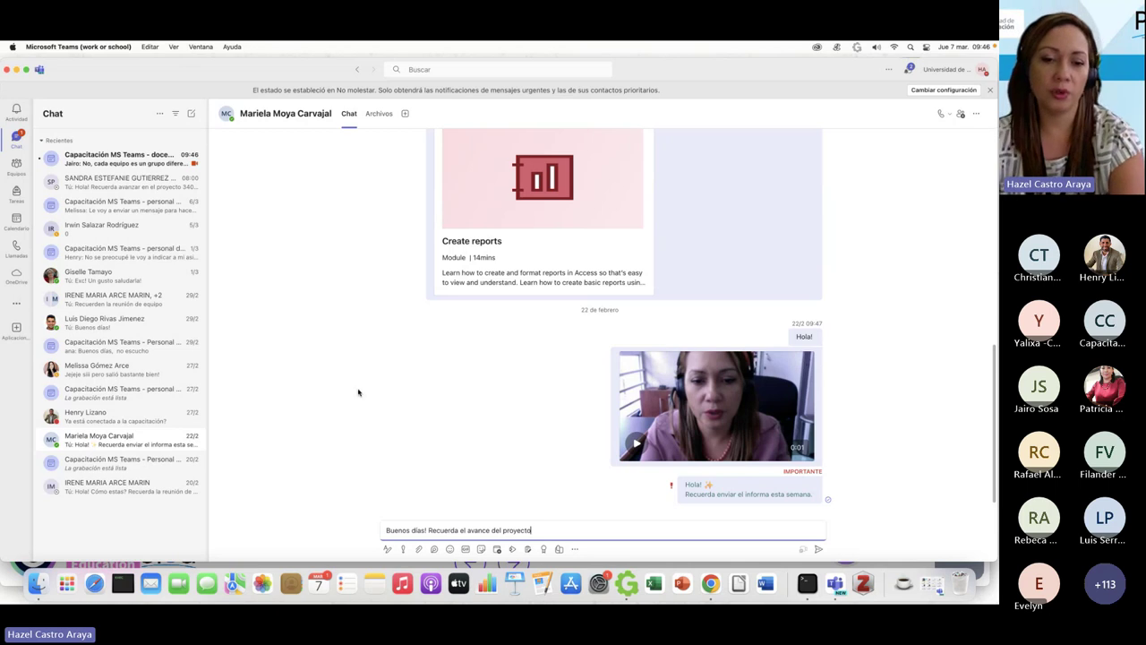
- Apply a font colour to the 'Buenos días!' greeting in the draft
left_click_drag(428, 530, 370, 531)
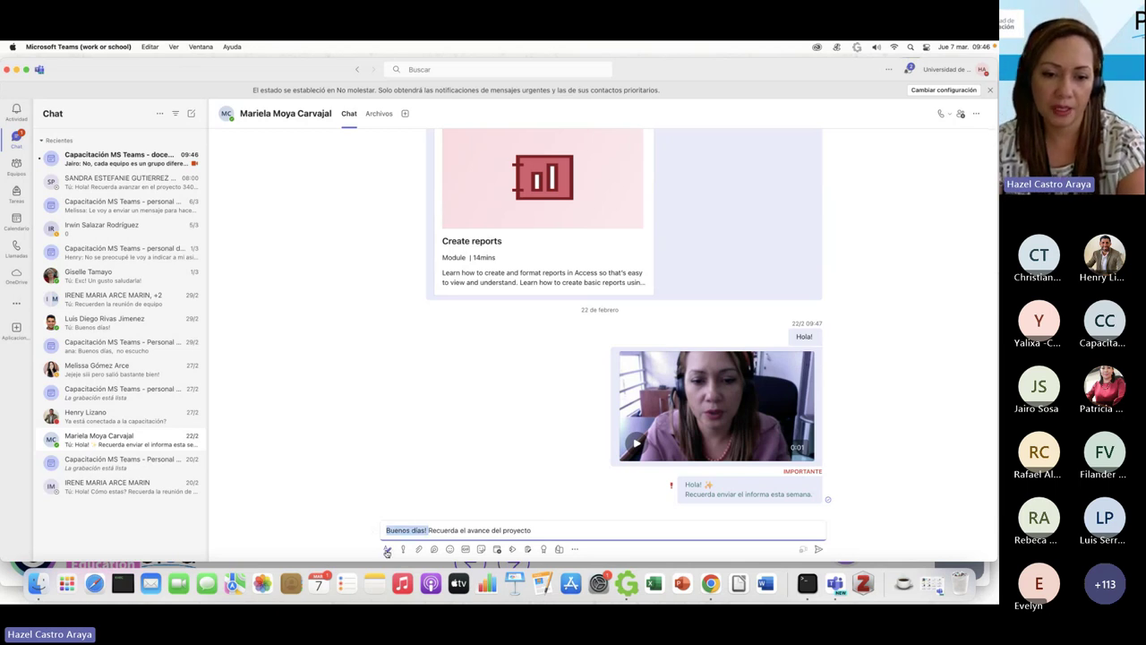
left_click(387, 548)
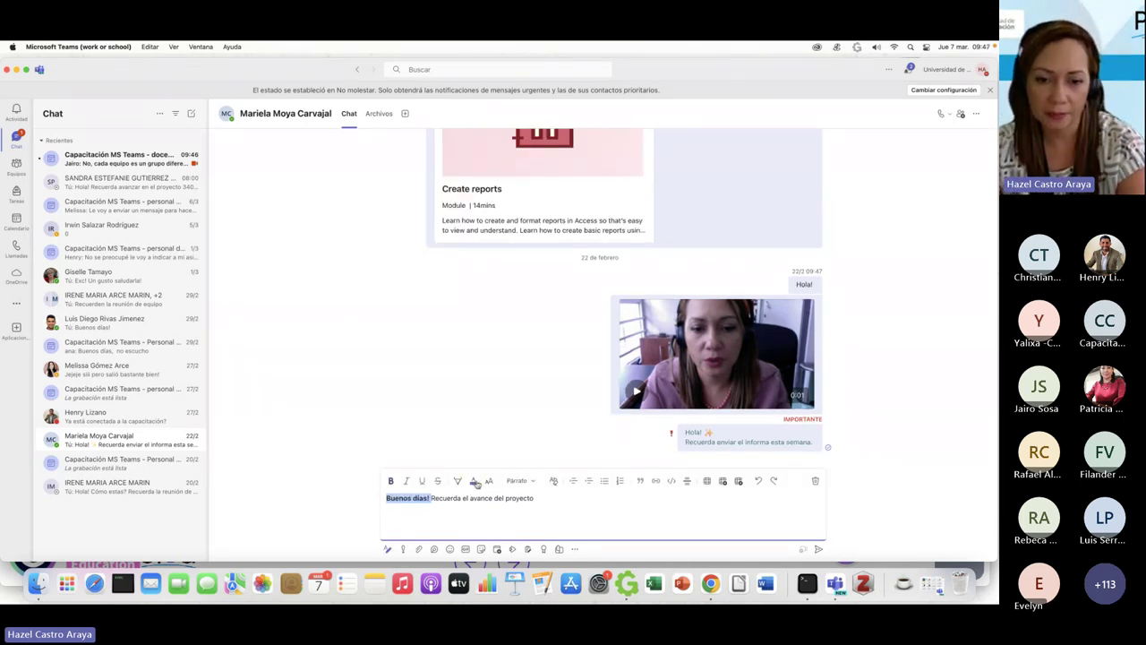
left_click(473, 481)
left_click(471, 464)
left_click(466, 499)
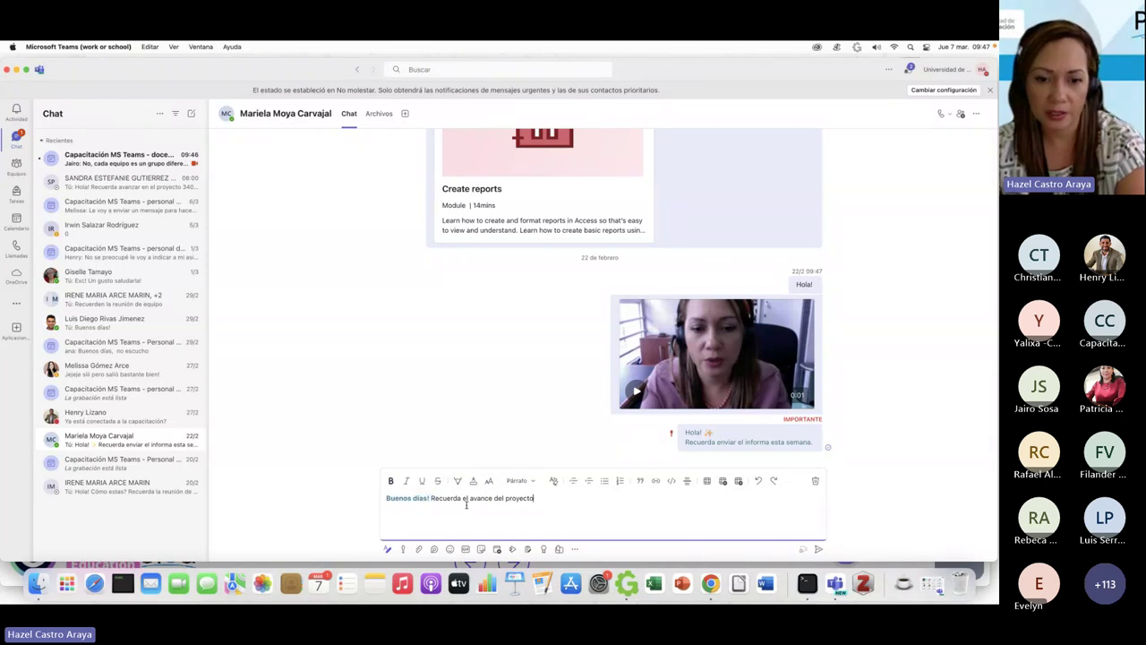
- Try the message priority settings, switching between Importante and Urgente
left_click(402, 549)
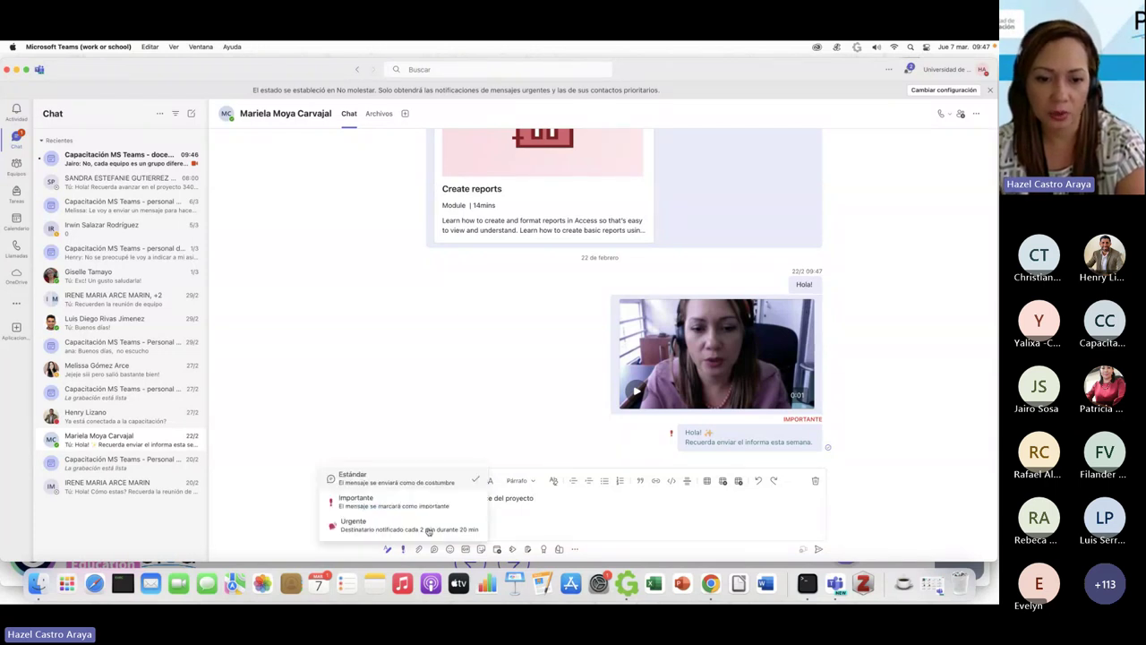
left_click(352, 503)
left_click(403, 548)
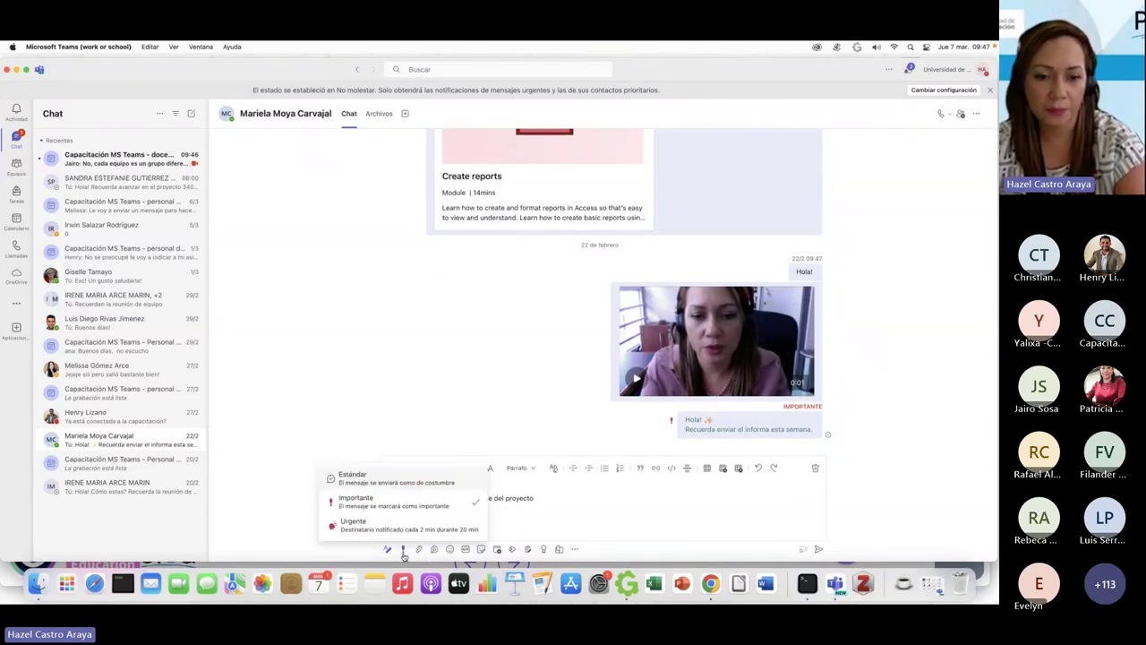
left_click(376, 527)
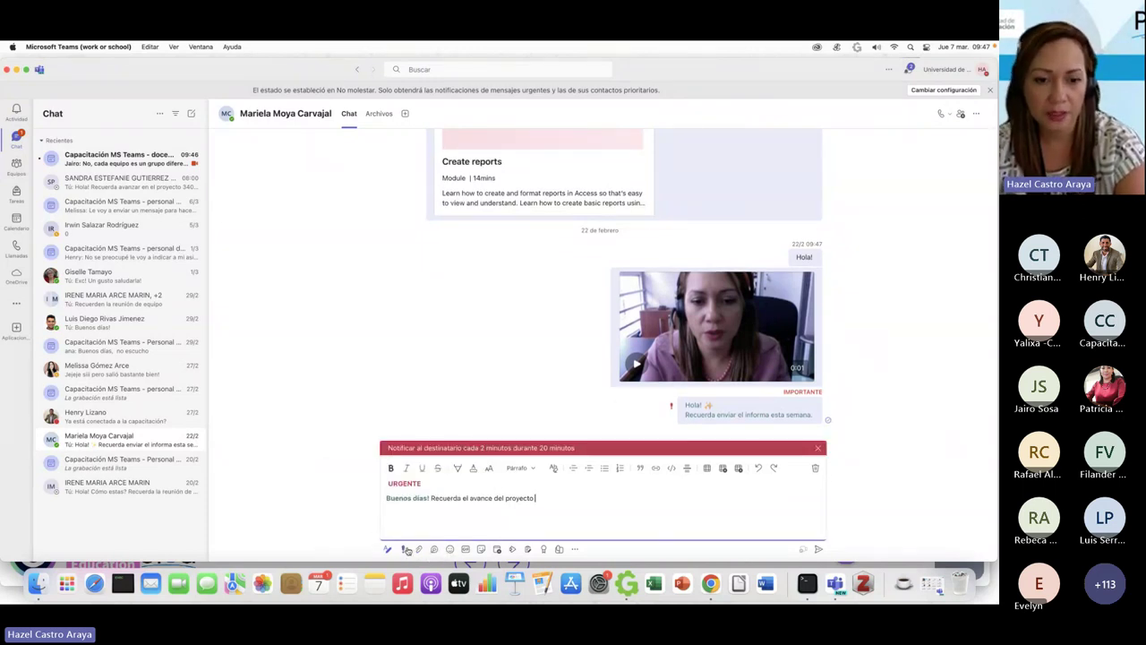
left_click(403, 549)
left_click(421, 503)
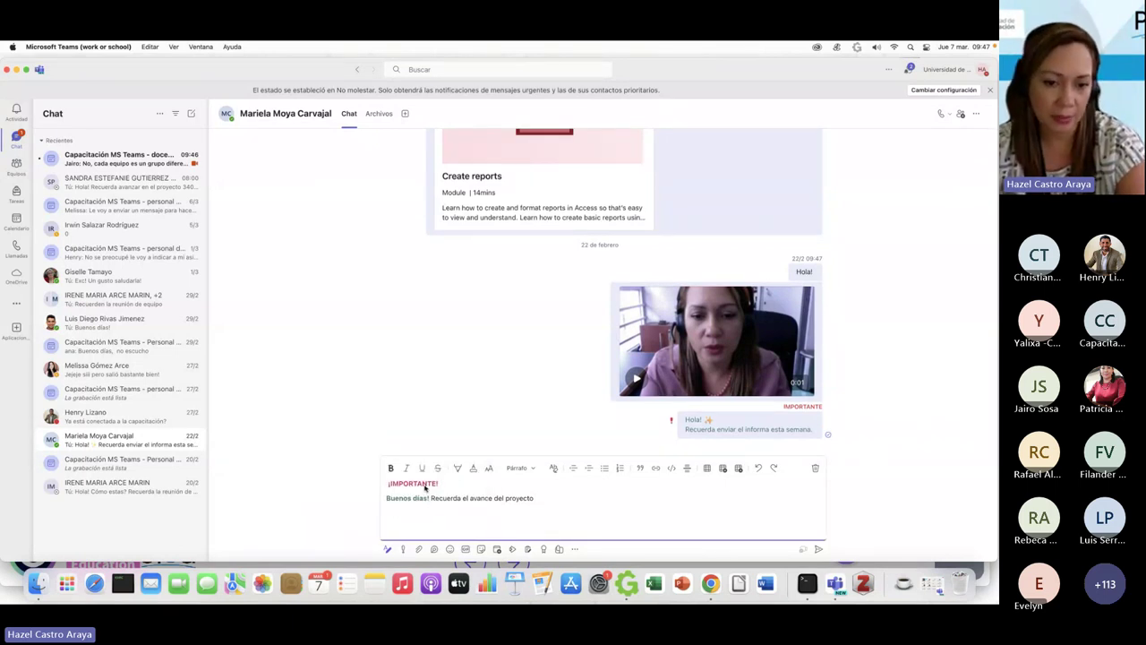
left_click(403, 549)
left_click(394, 526)
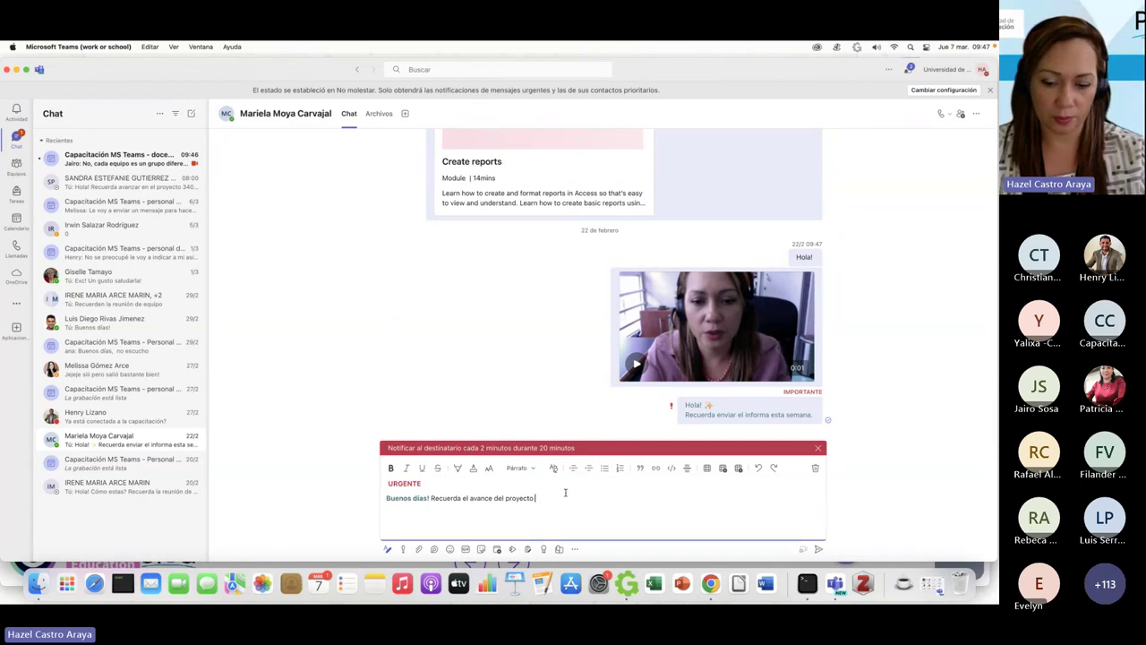
- Add 'hay que entregarlo hoy antes del medio día.' and mark the message Importante
type("hay ")
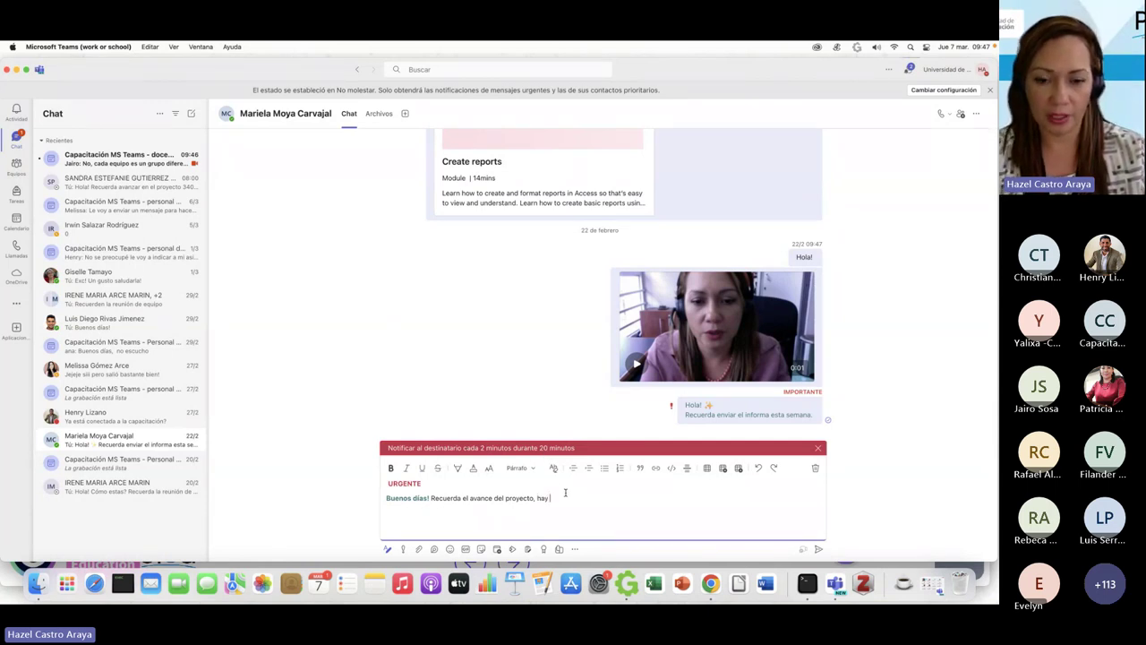
type("que entregarlo")
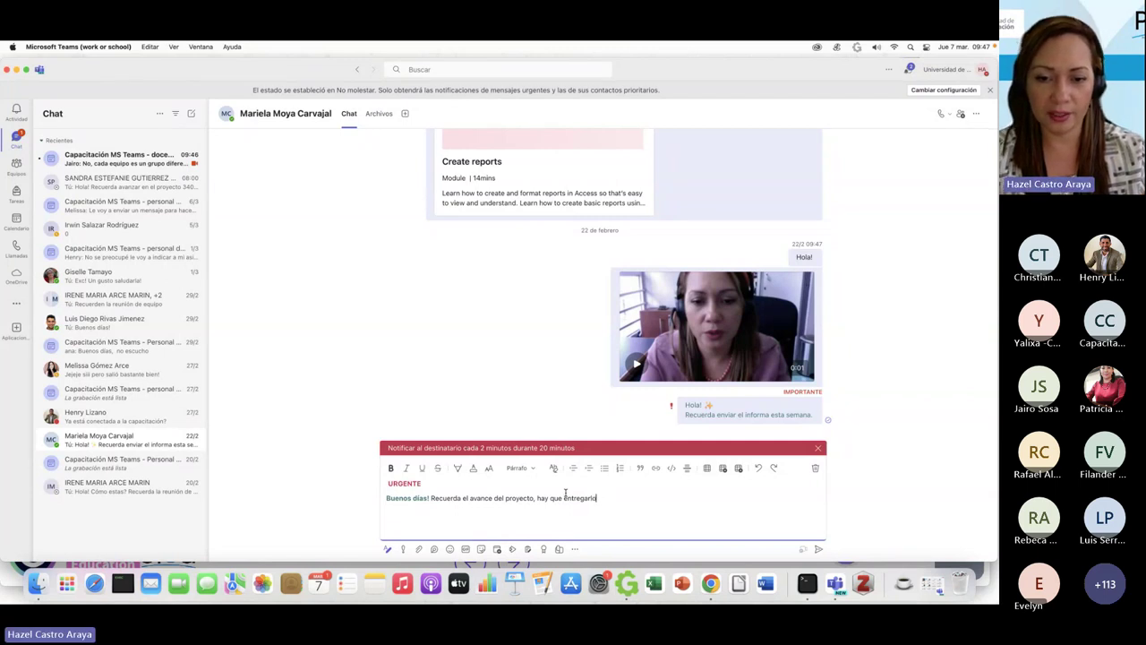
type(" hoy antes ")
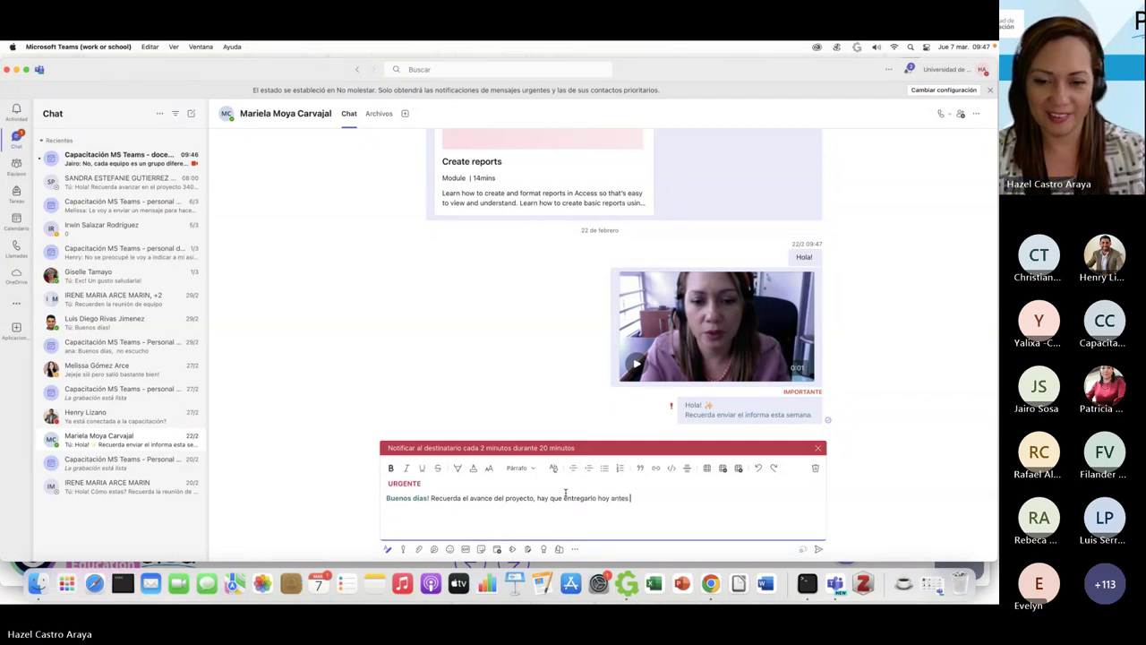
type("del medio día.")
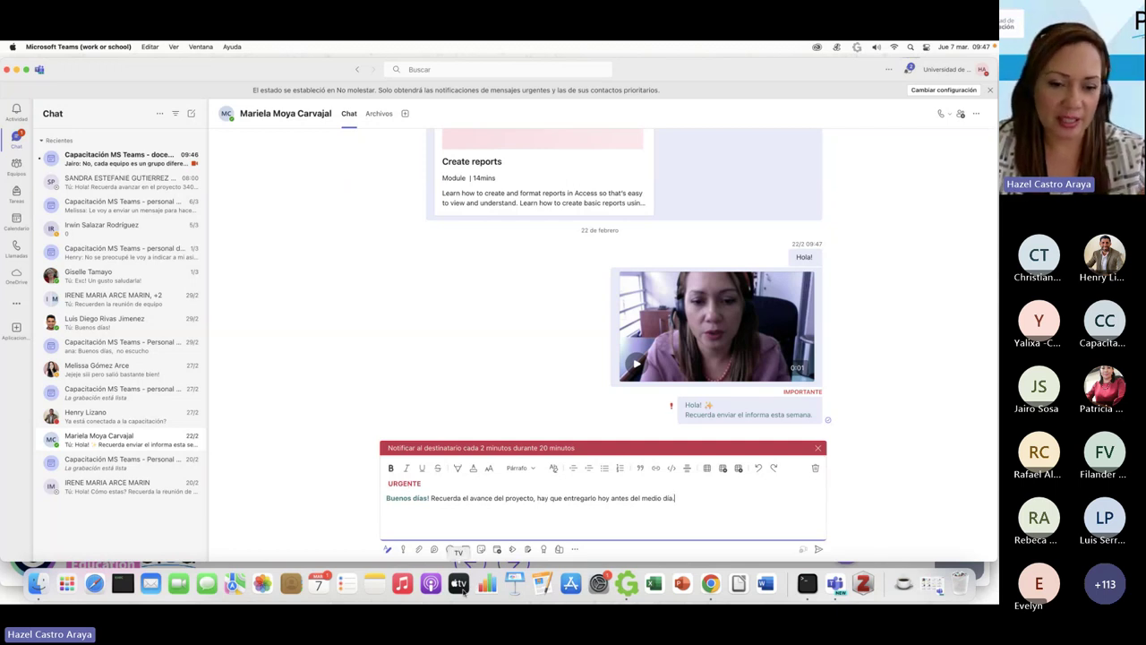
left_click(402, 549)
left_click(402, 504)
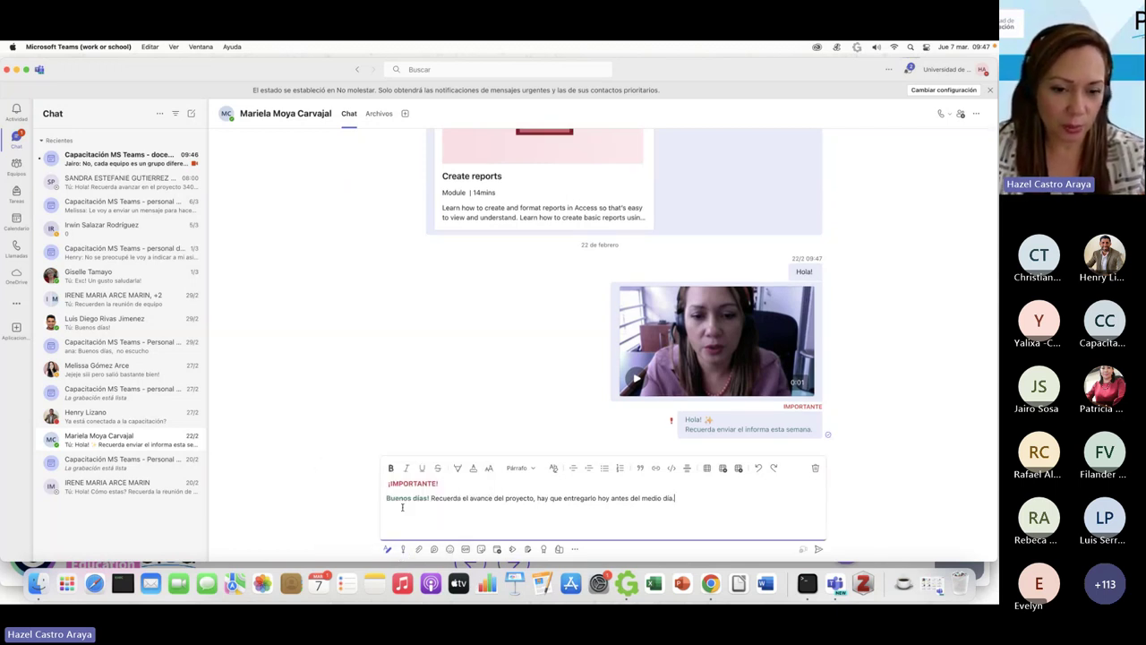
left_click(419, 549)
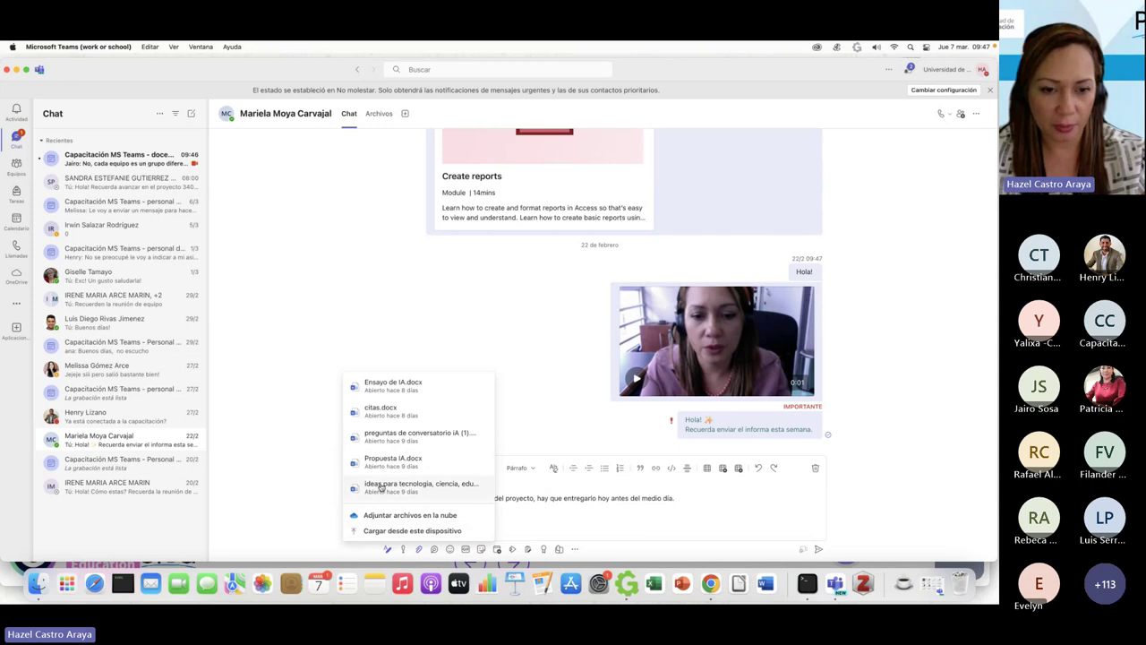
- Attach the recent Word file 'ideas para tecnología, ciencia, educ…' to the draft
left_click(380, 488)
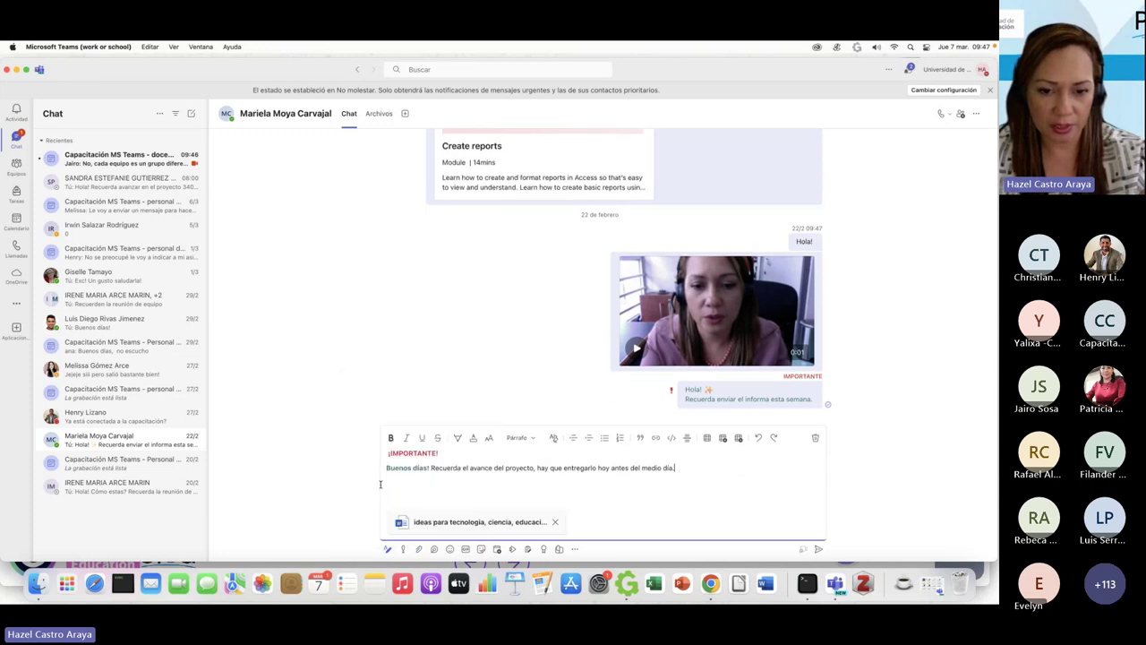
left_click(433, 550)
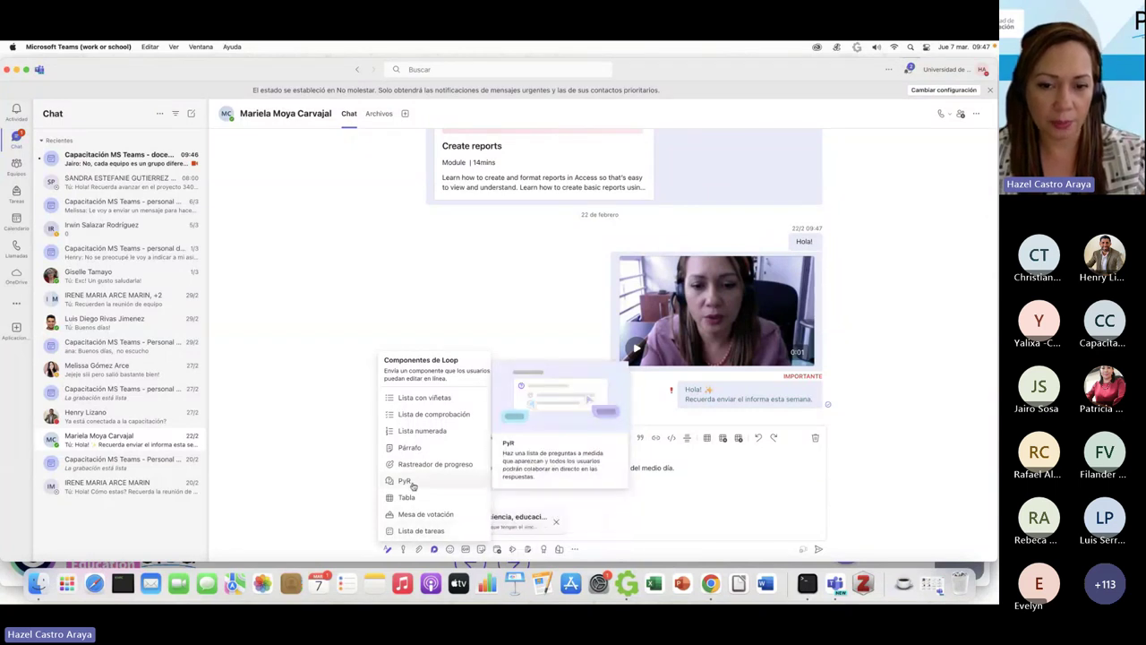
- Insert a Loop voting table with Proyecto 1 (pros 4000000) and Proyecto 2 (cons 6000000)
left_click(416, 528)
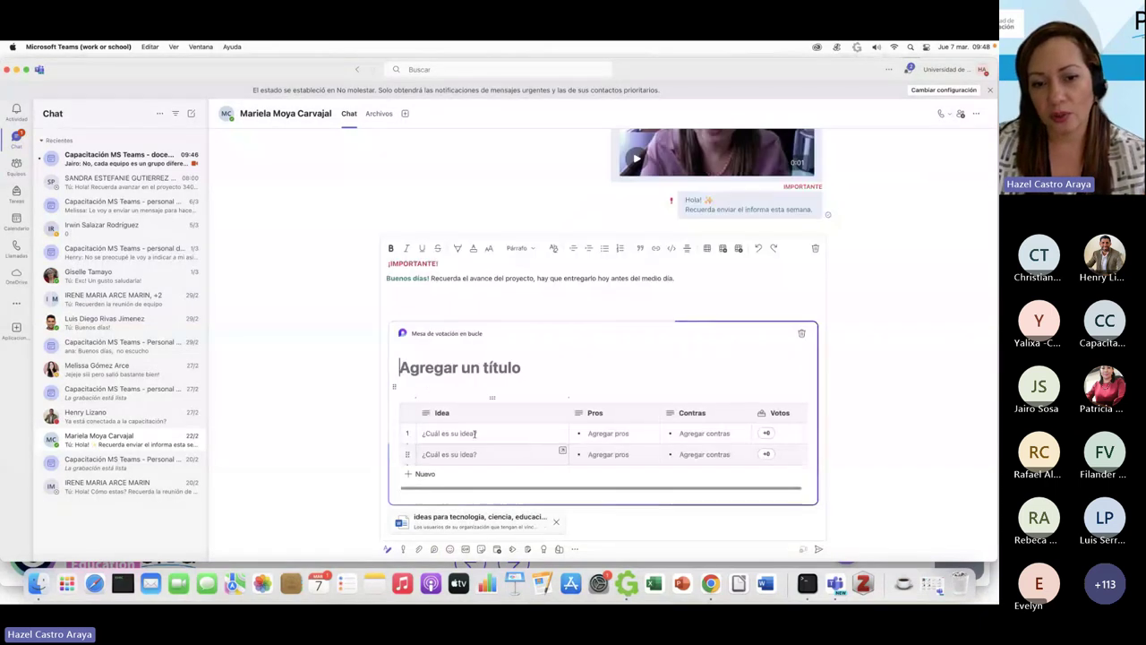
type("Proyec")
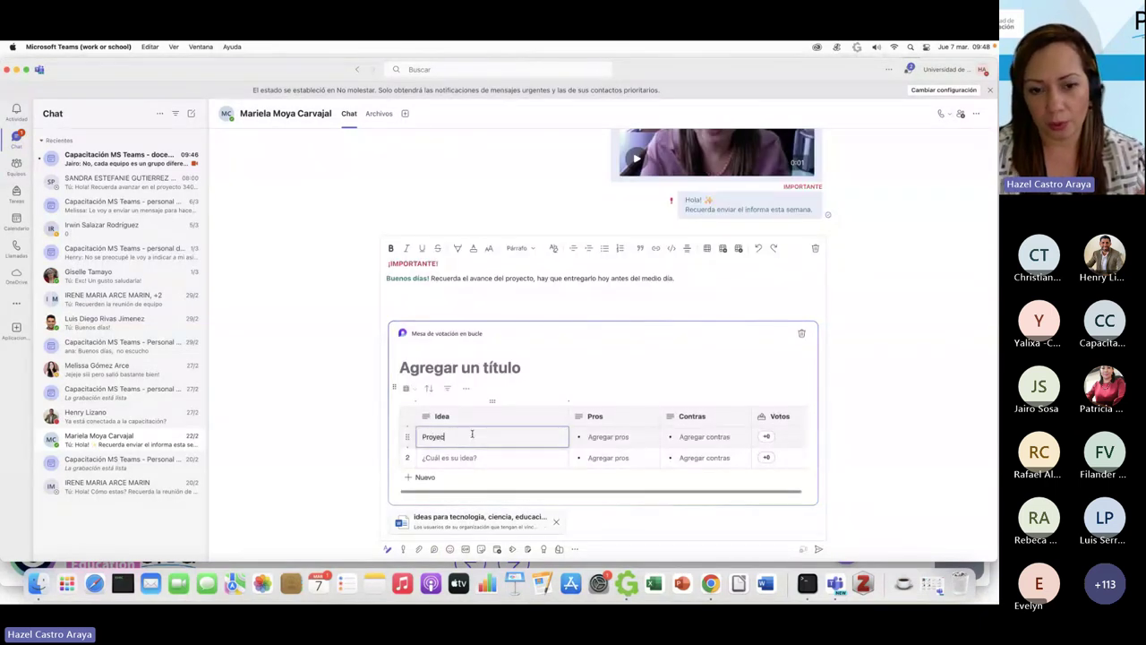
type("to")
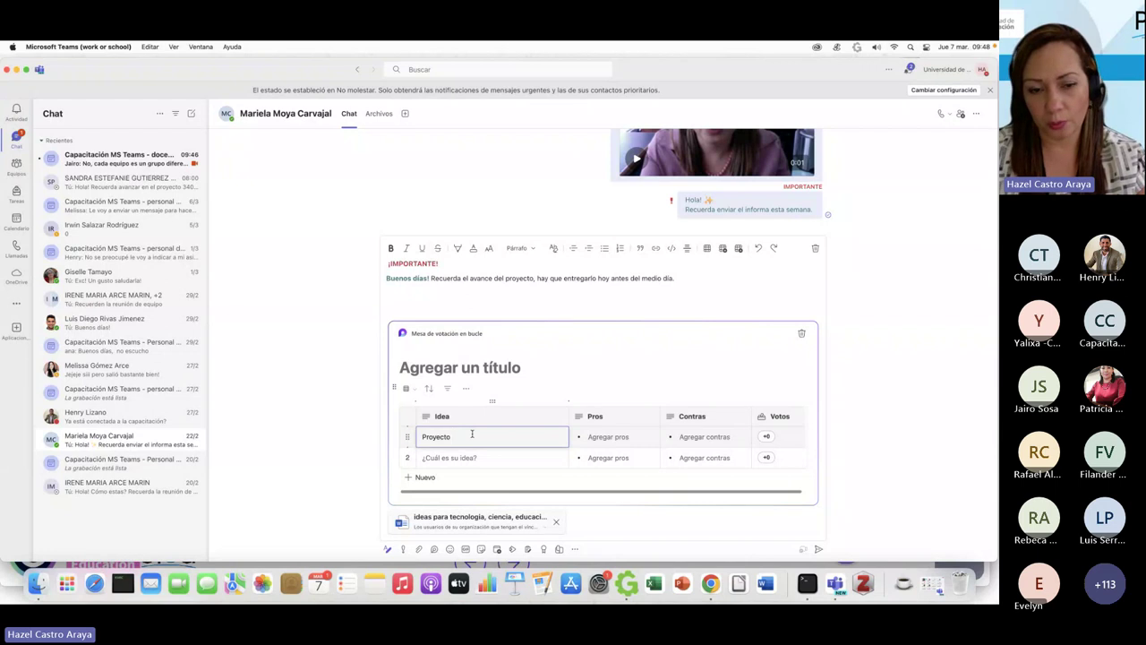
type(" 1")
left_click(468, 457)
type("Proyec")
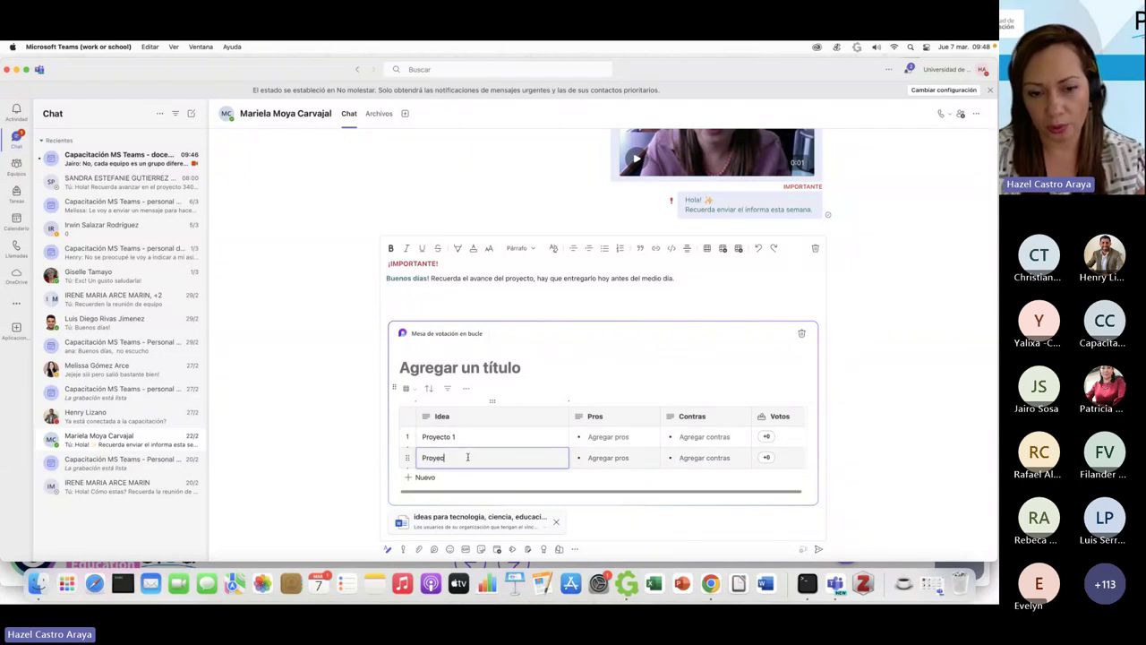
type("to 2")
left_click(606, 438)
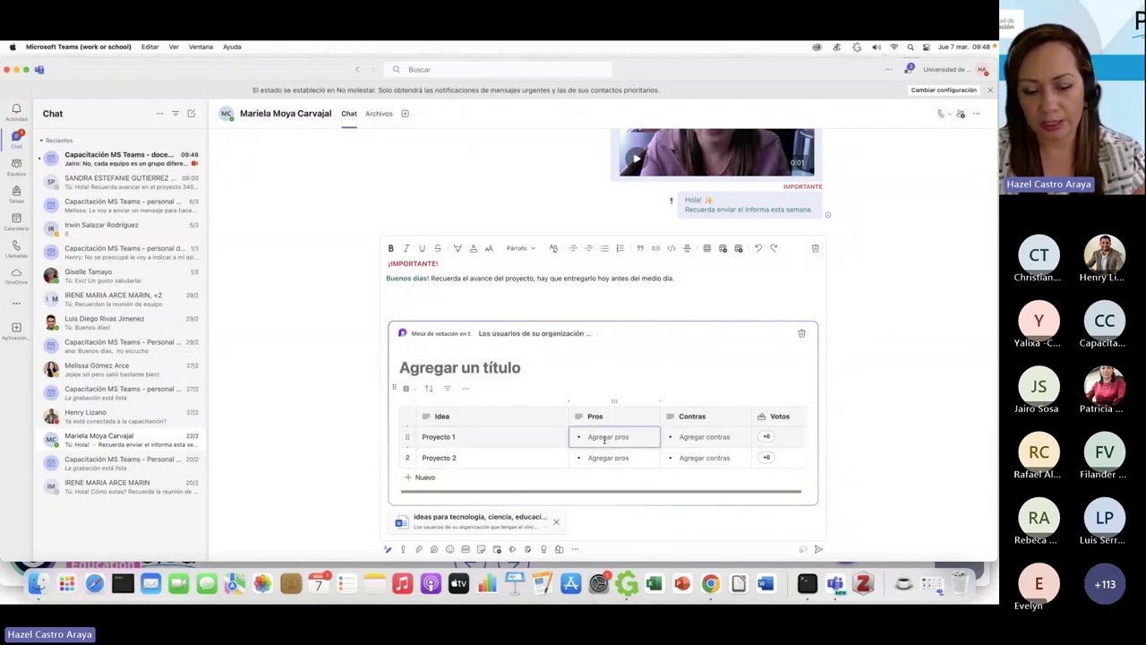
type("400")
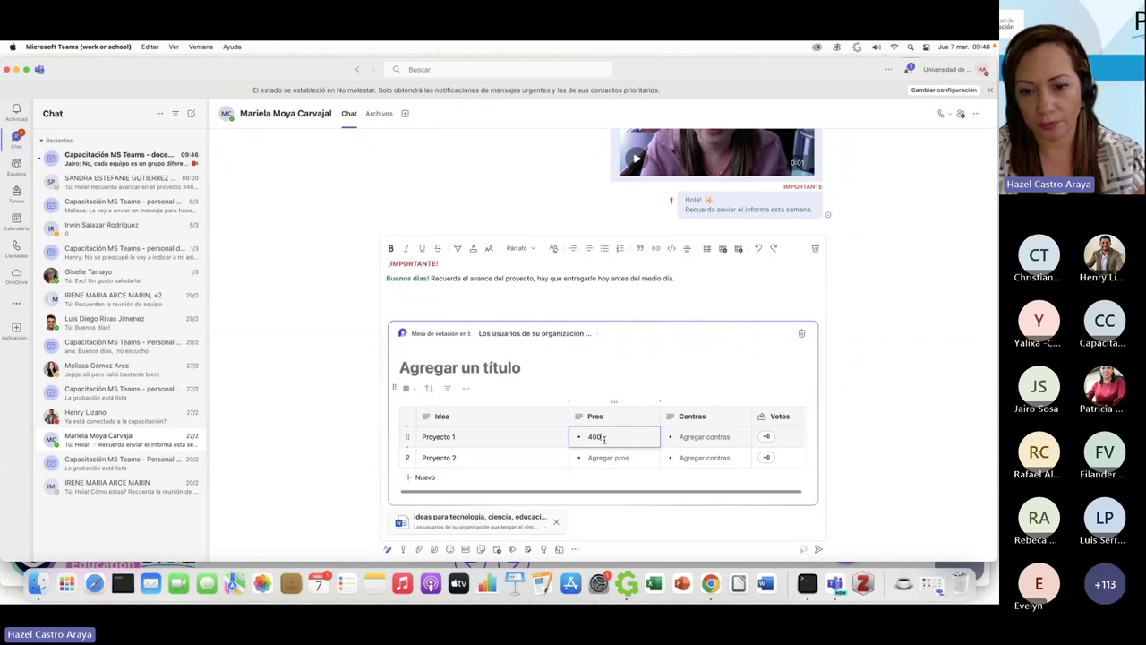
type("0000")
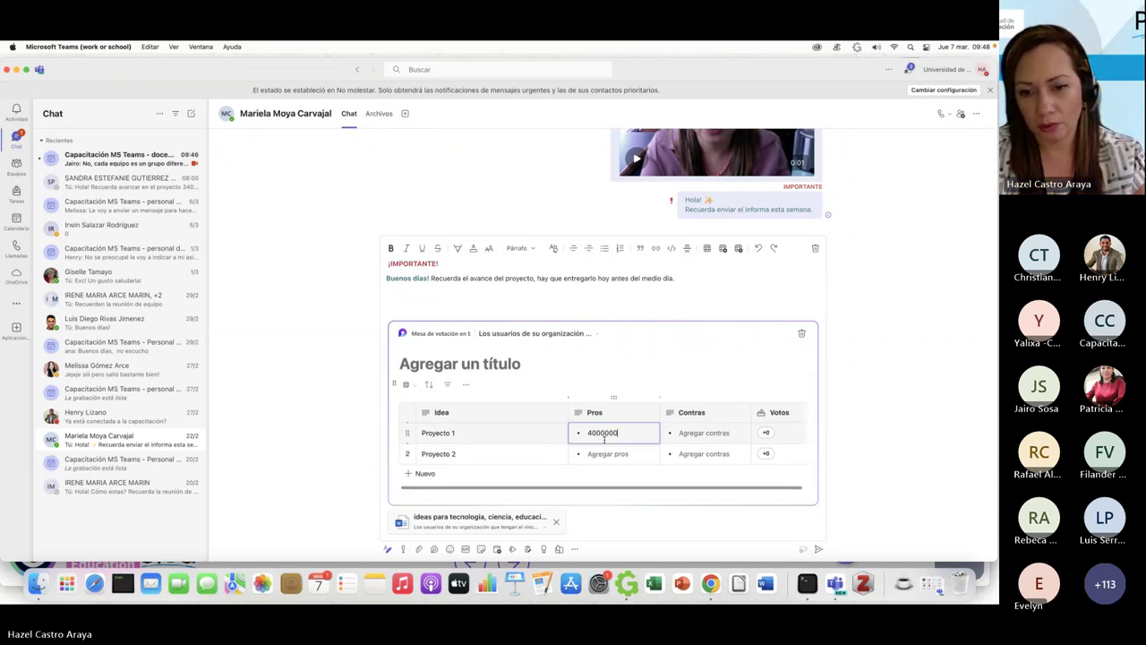
left_click(704, 454)
type("6000000")
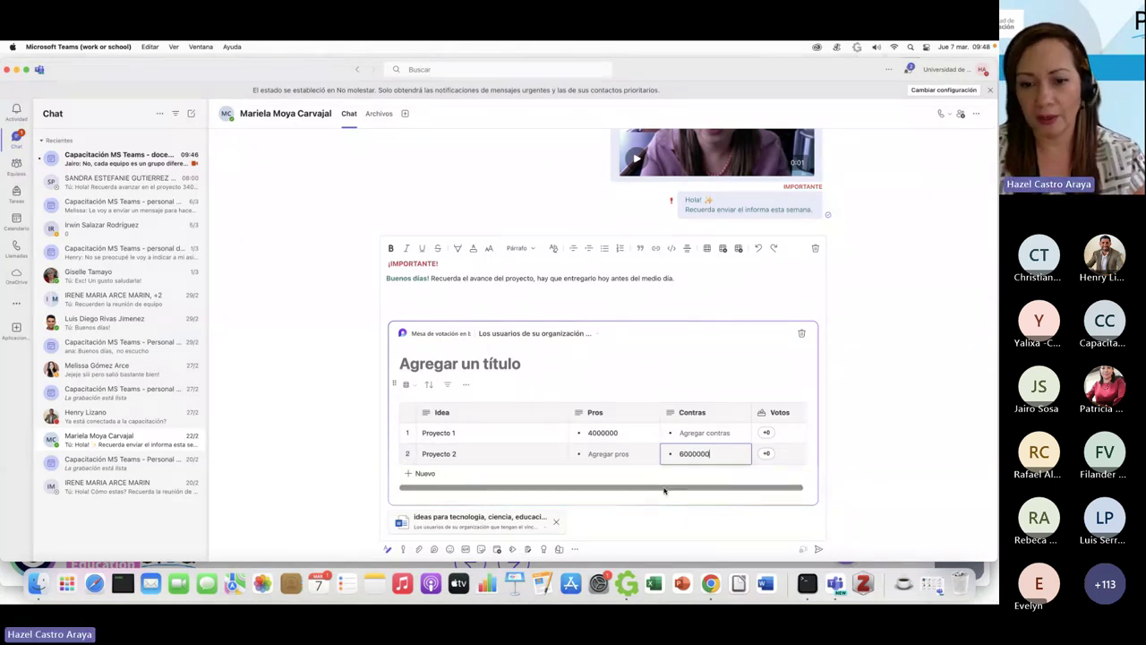
left_click(630, 483)
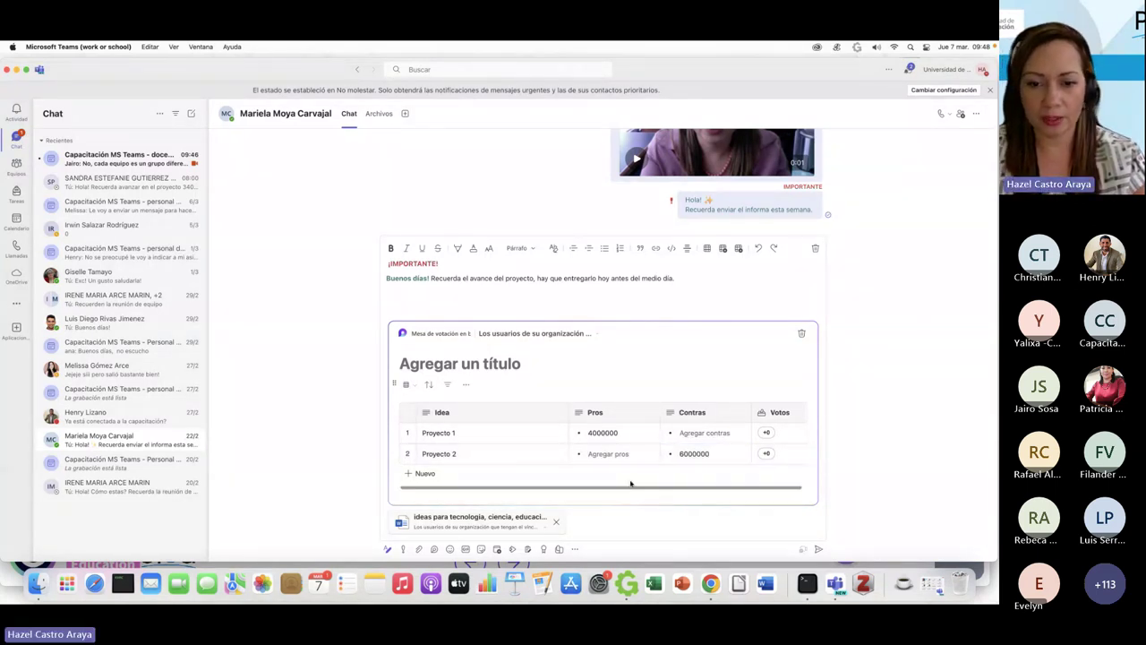
left_click(449, 549)
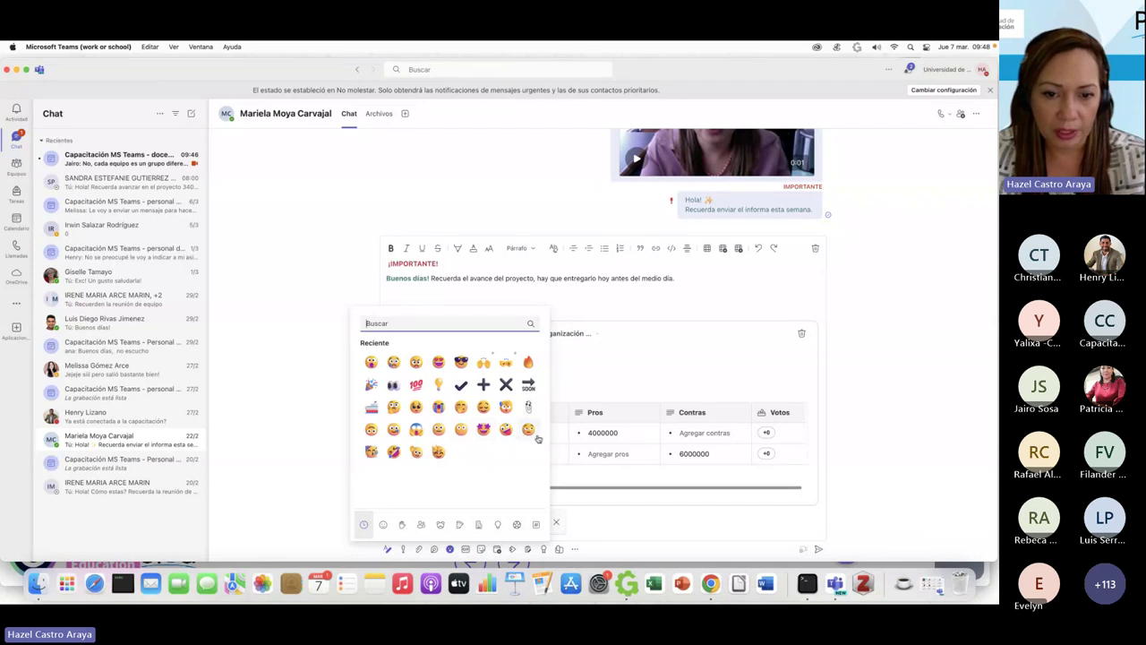
- Close the emoji picker and preview the GIF, sticker and meeting-scheduling panels without using them
key("Escape")
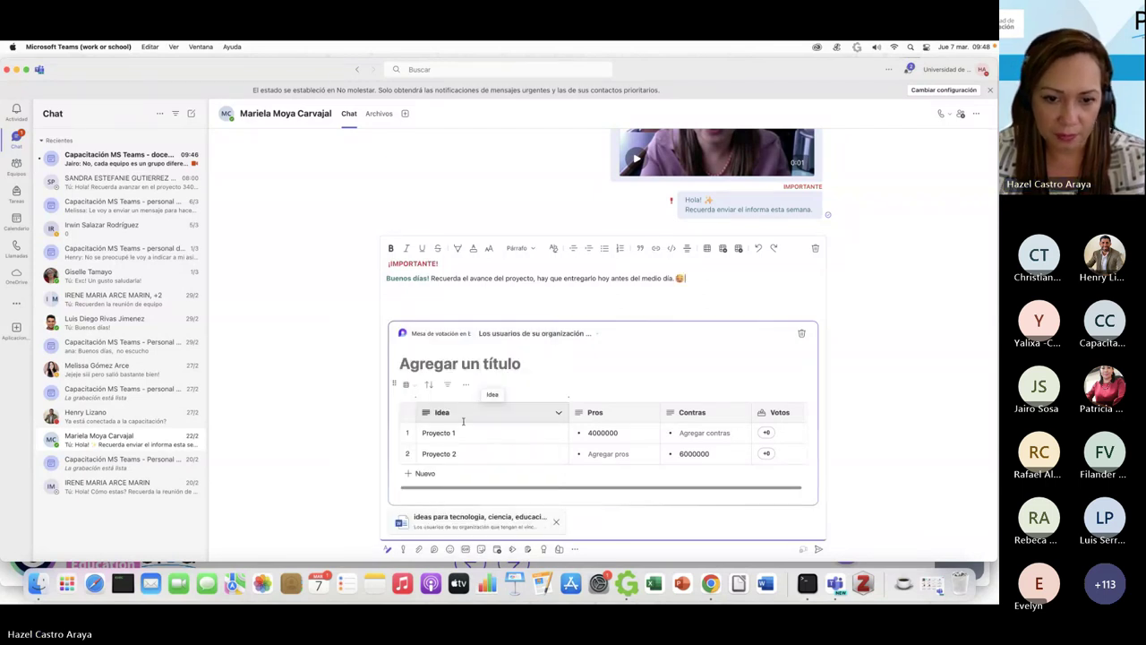
left_click(481, 549)
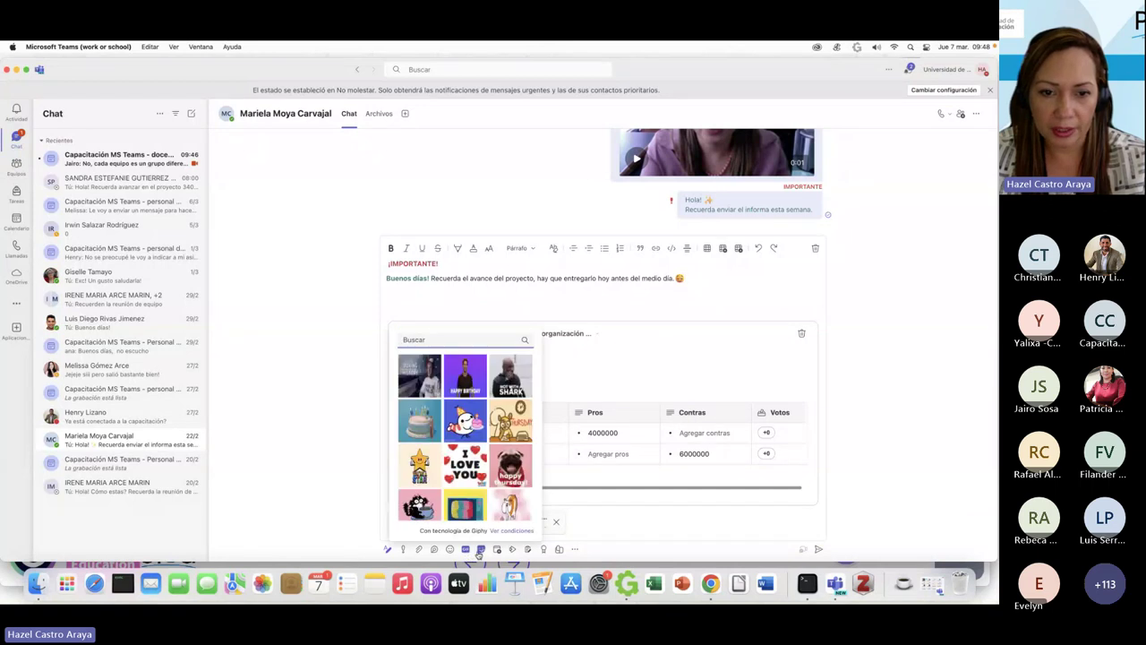
left_click(496, 550)
left_click(497, 549)
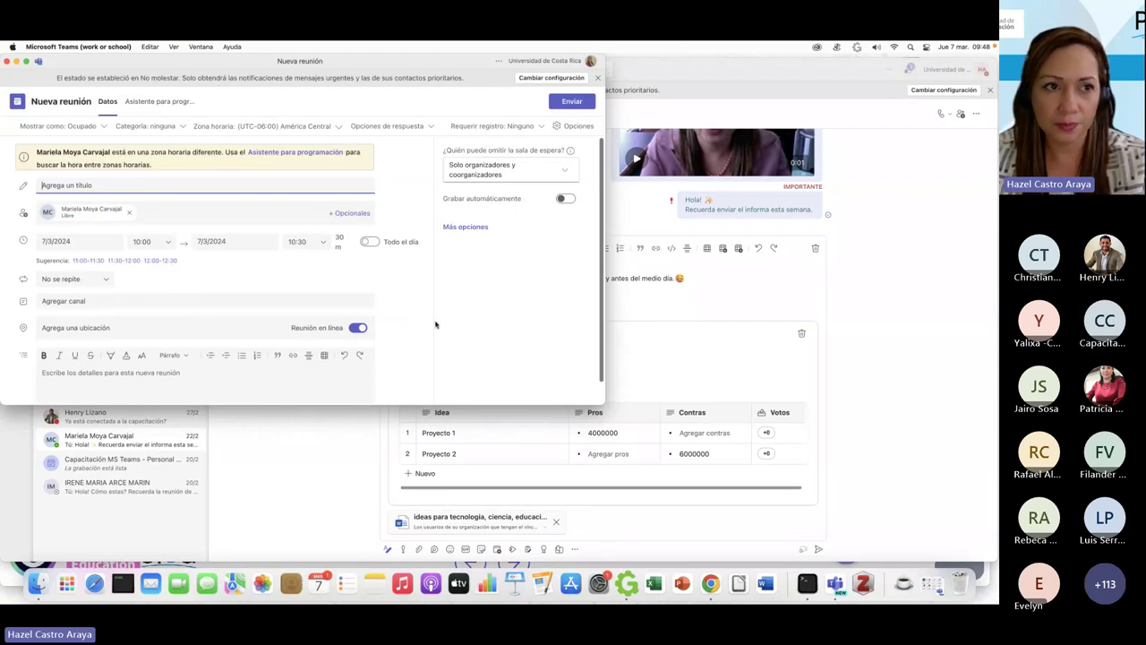
left_click(466, 417)
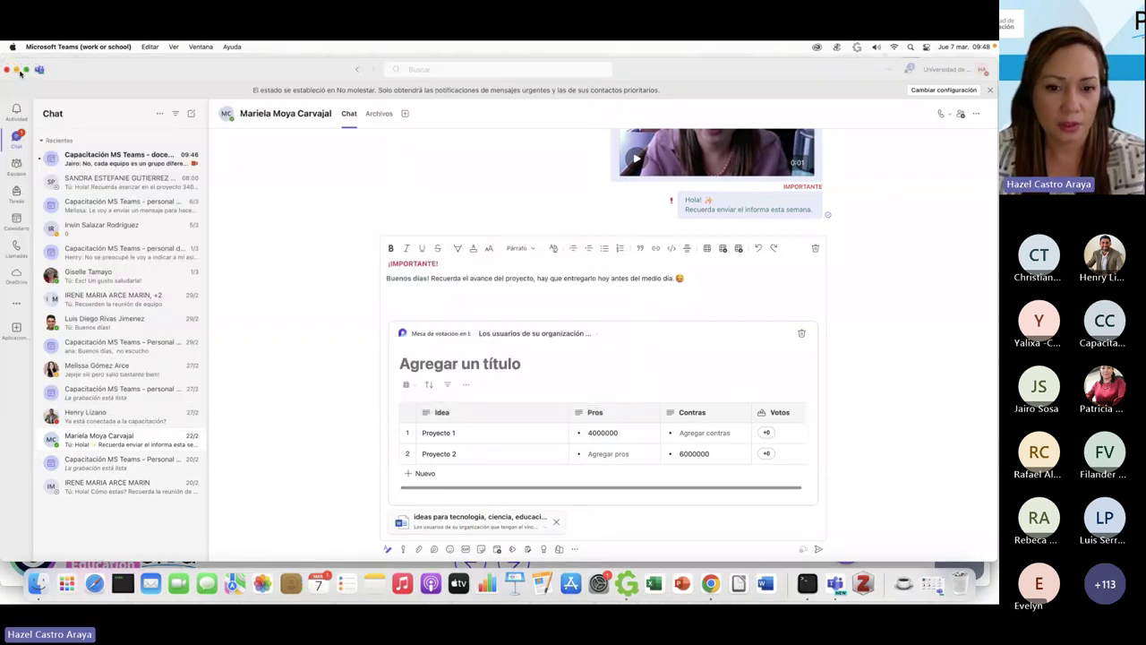
left_click(512, 550)
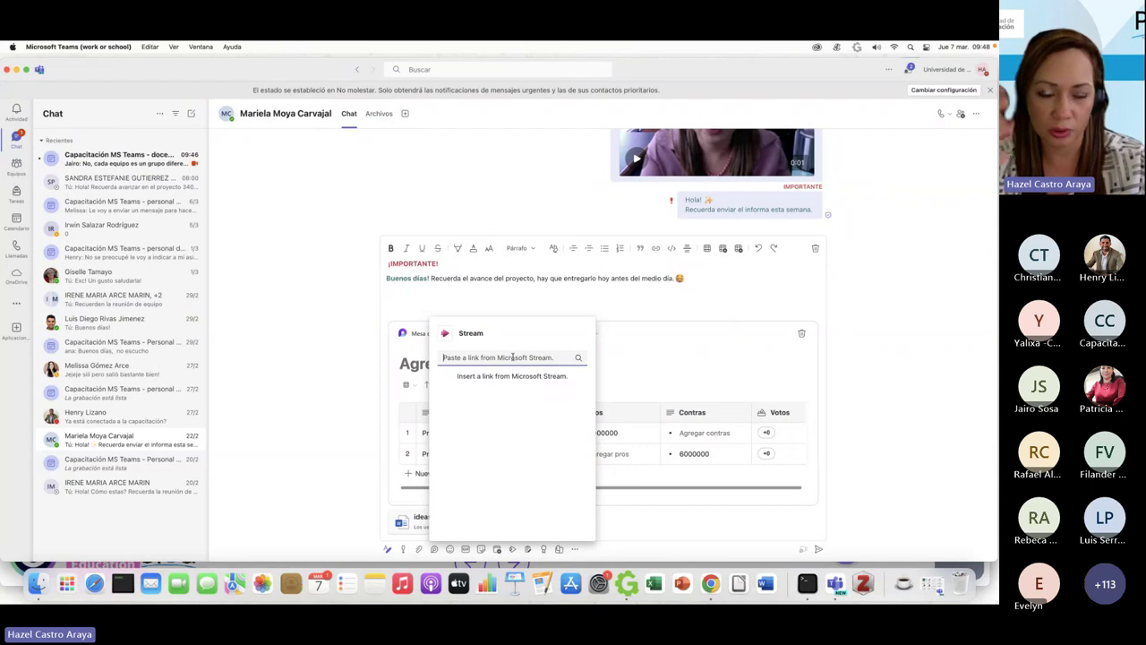
- Close the Stream link box and glance at the Actualizaciones updates app
left_click(603, 358)
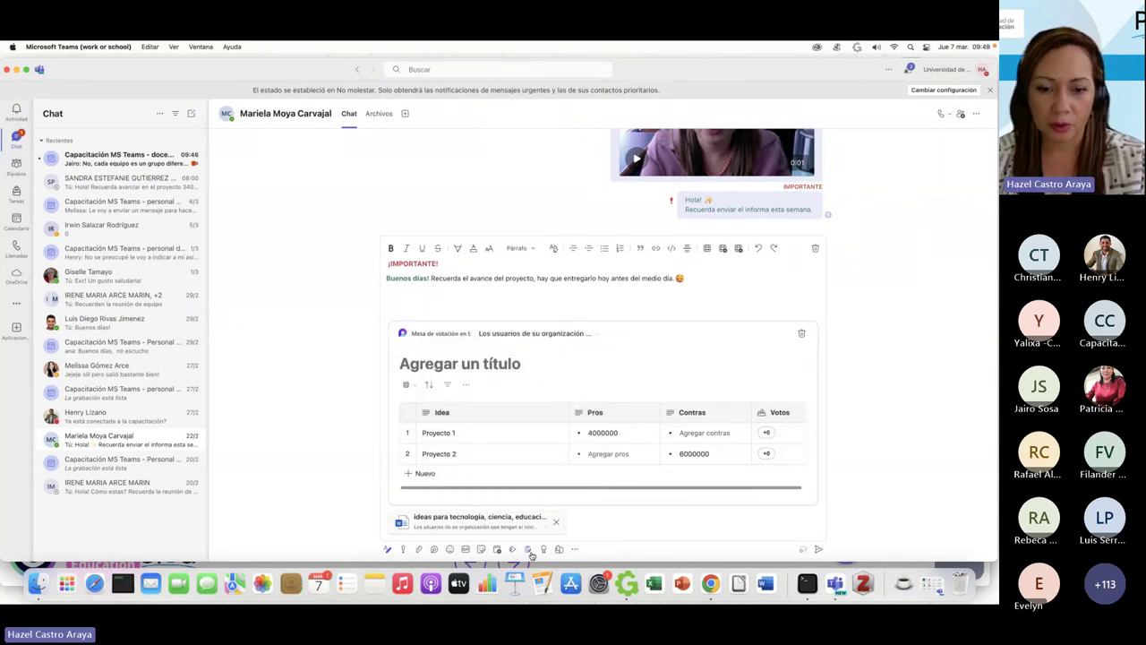
left_click(529, 551)
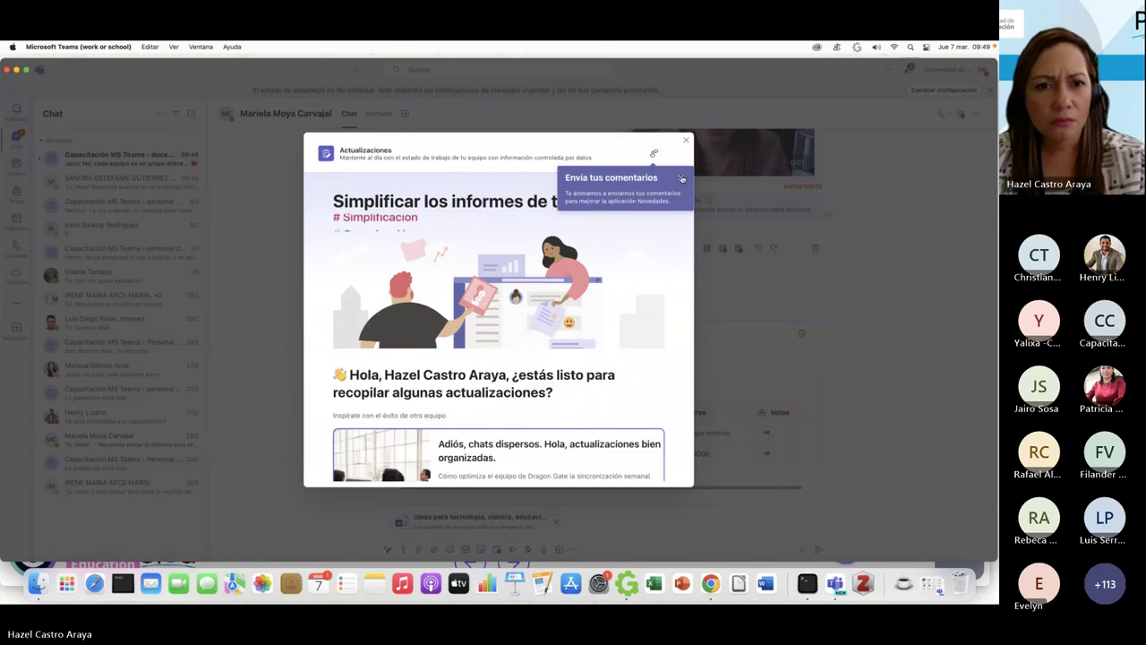
left_click(686, 140)
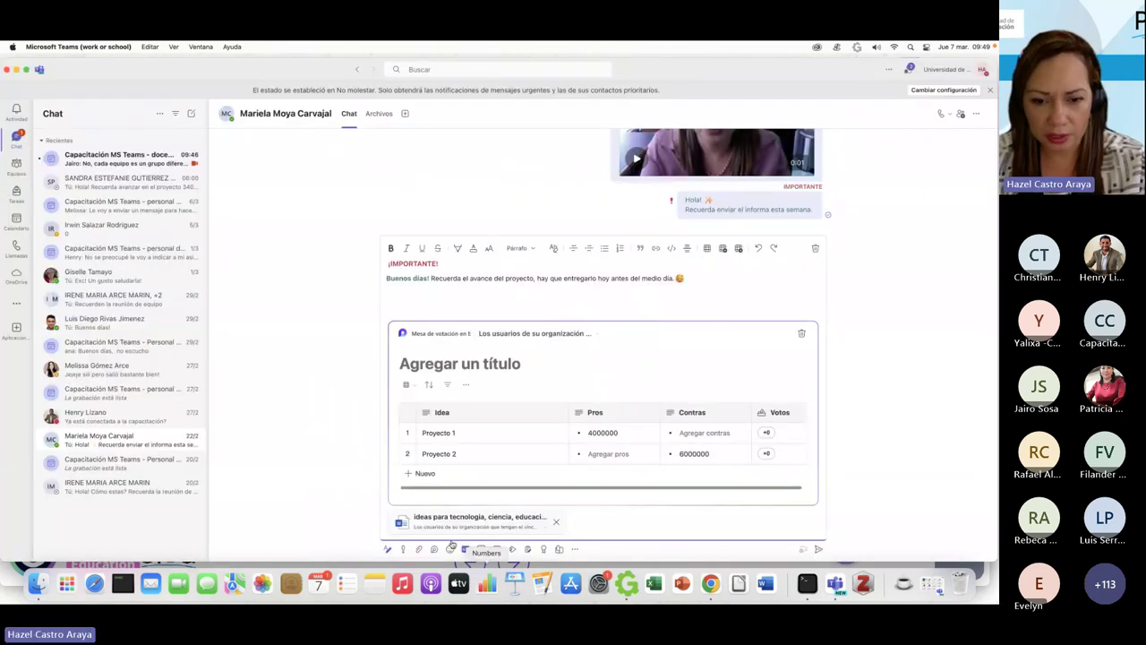
- Browse the praise title options and close the praise form without sending
left_click(544, 550)
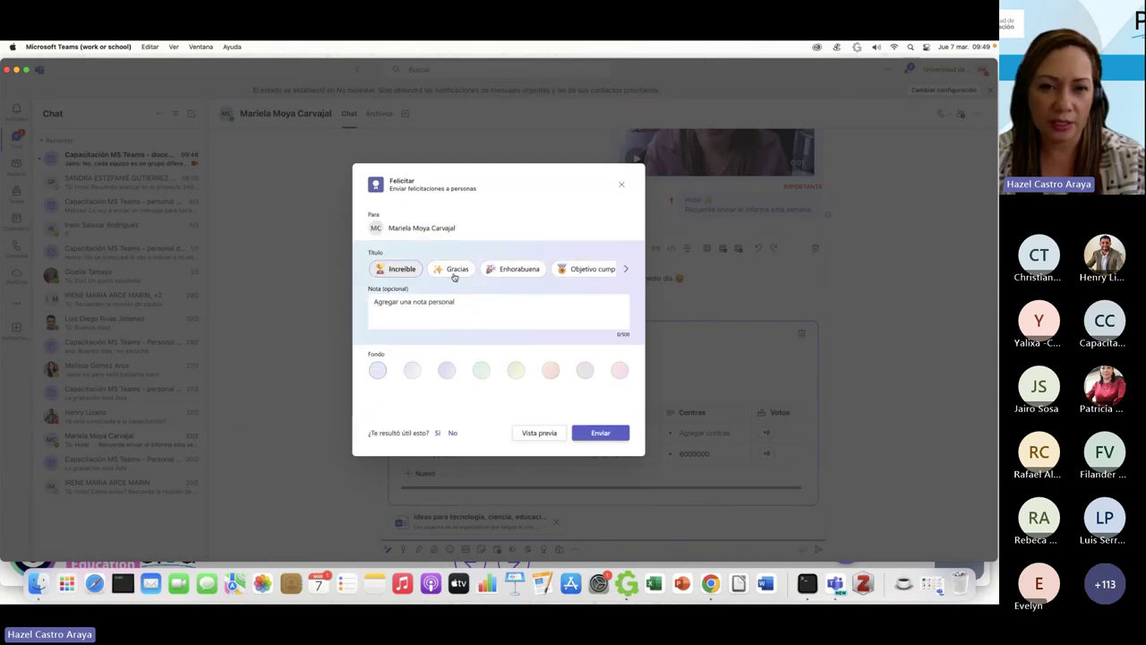
left_click(625, 269)
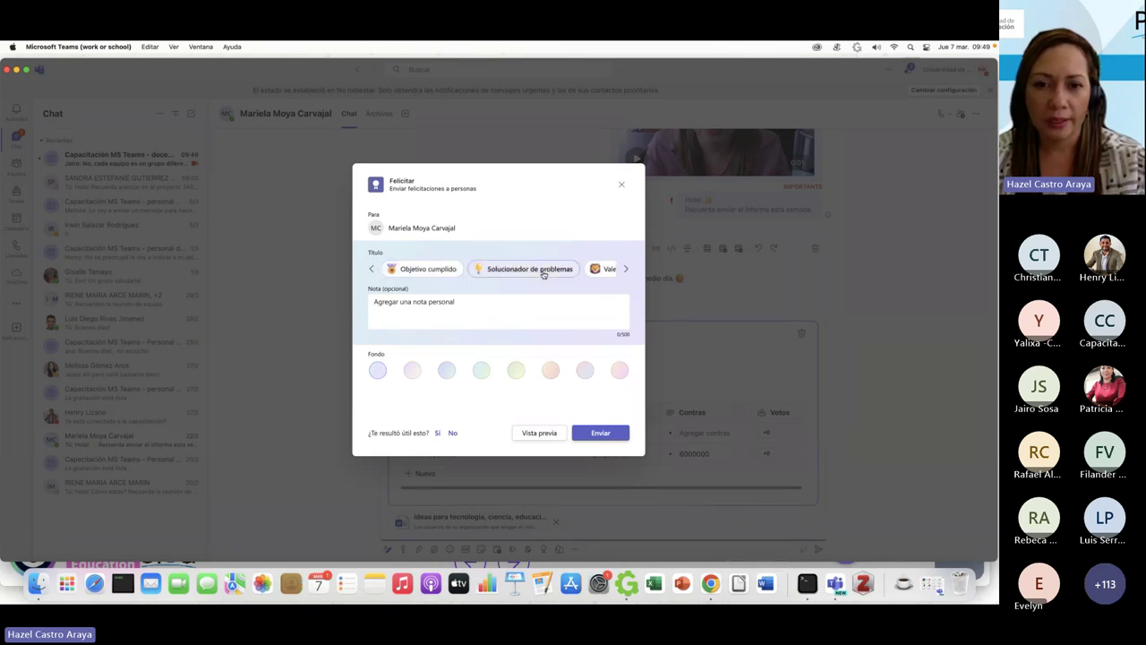
left_click(626, 269)
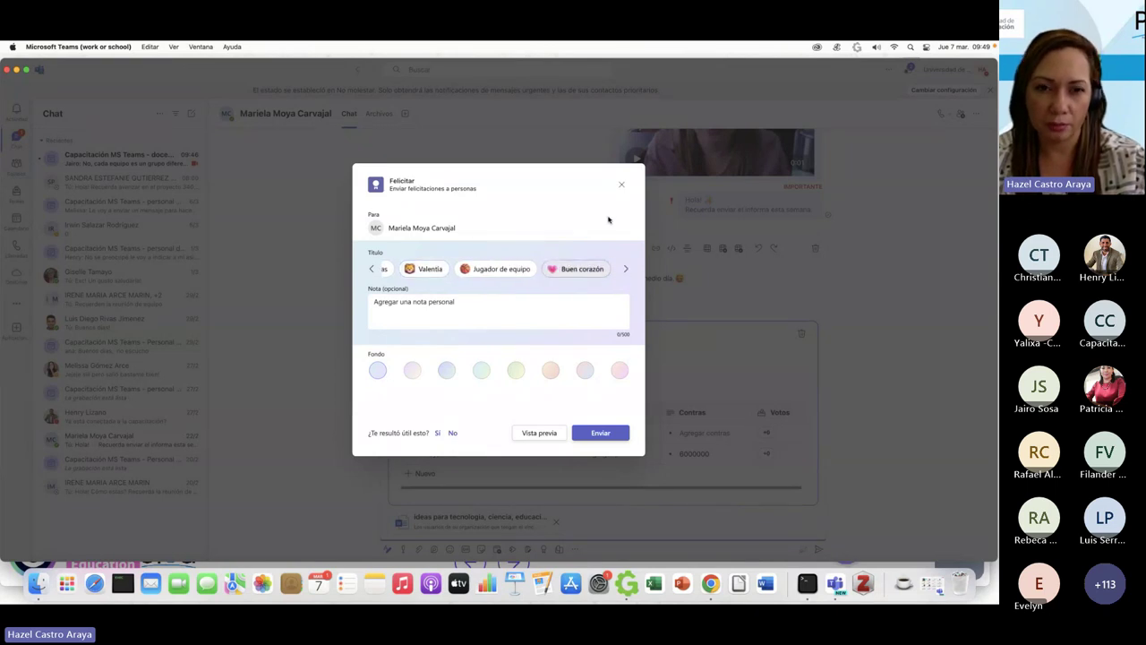
left_click(621, 185)
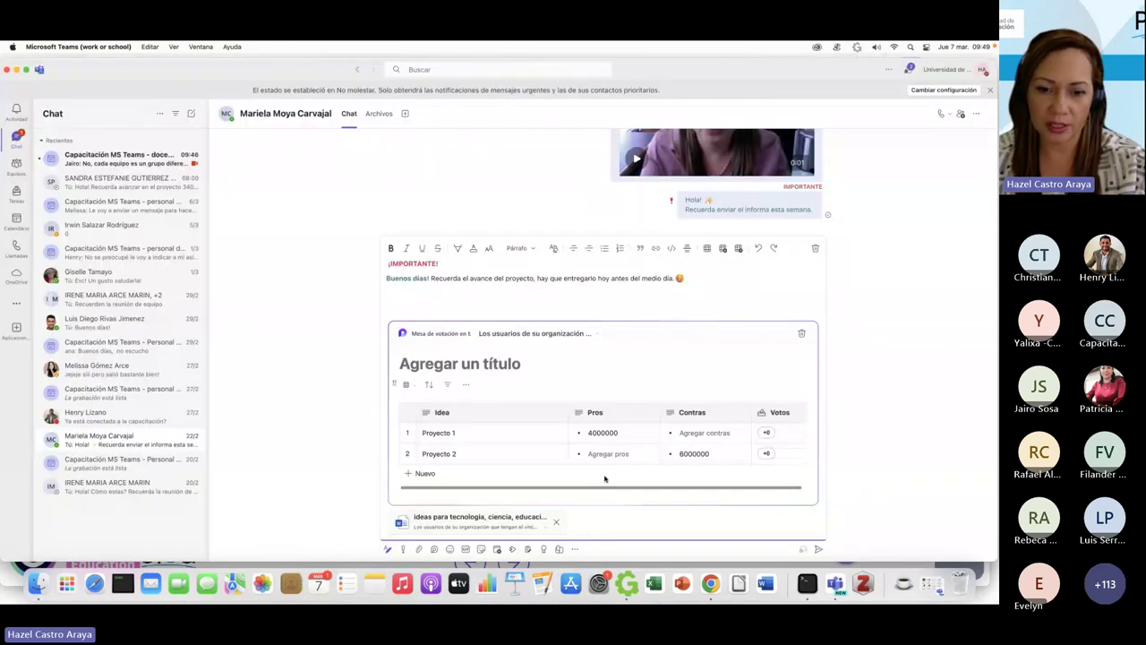
left_click(559, 549)
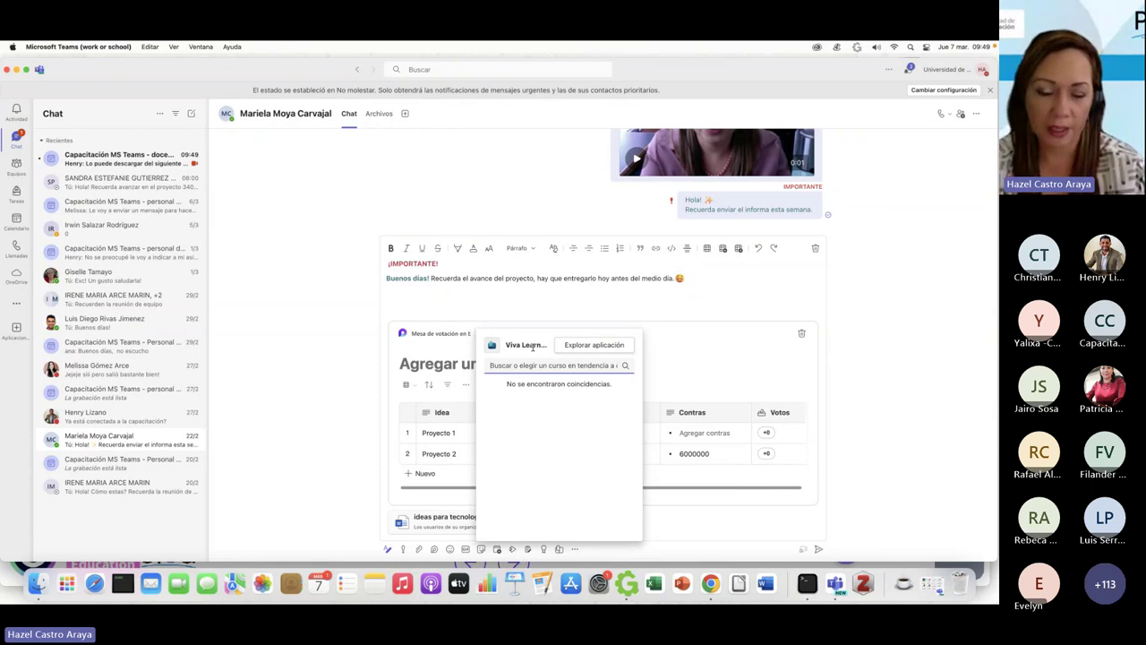
- Schedule the draft for delivery on viernes 8 de marzo at 13:00 and confirm with Continuar
left_click(711, 520)
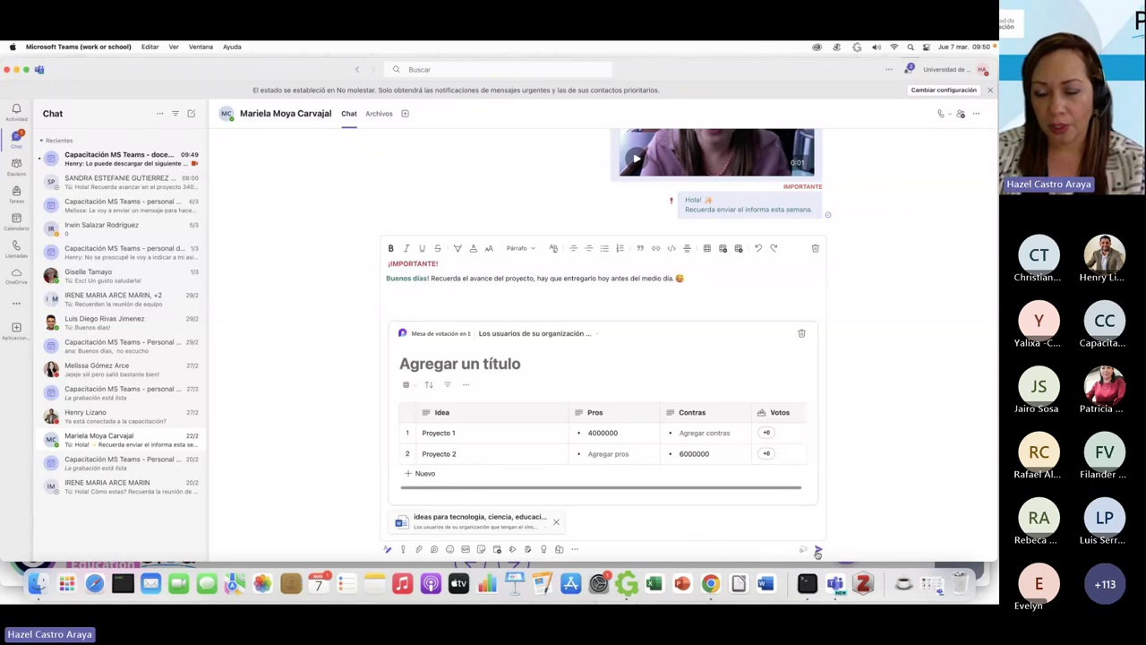
right_click(817, 551)
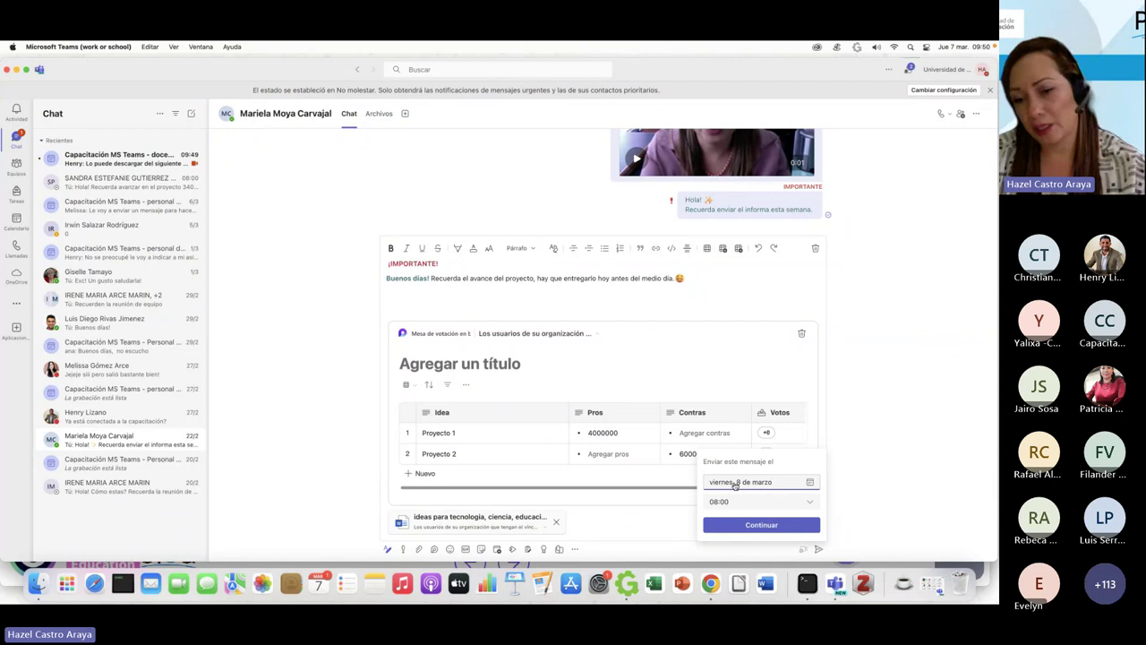
left_click(716, 501)
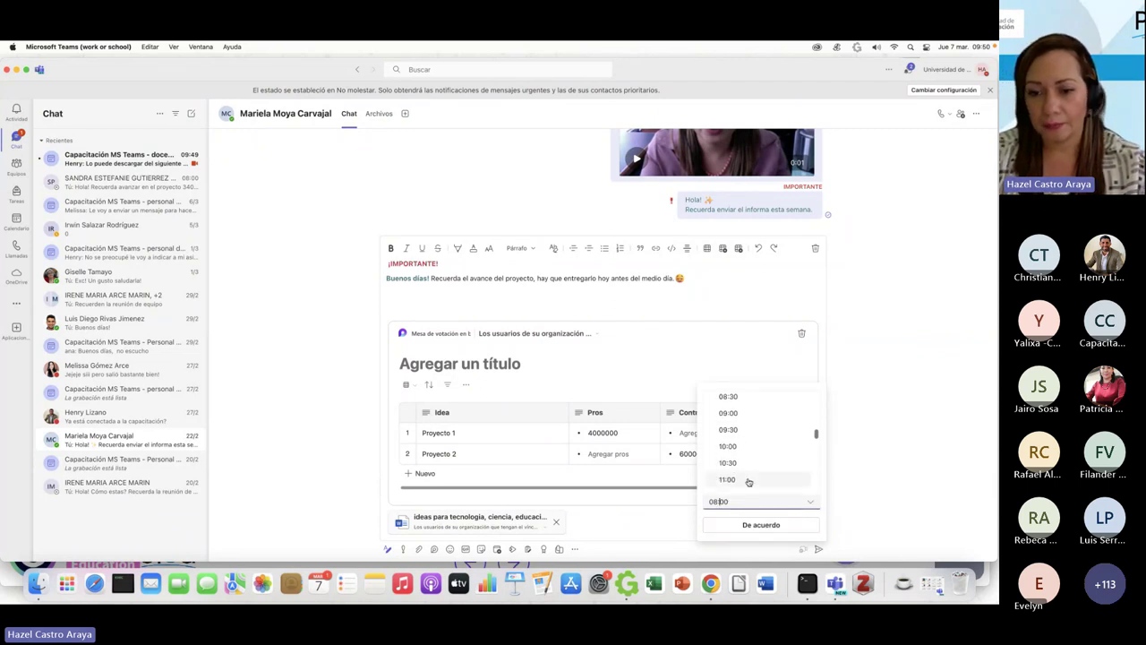
scroll(749, 482, "down", 4)
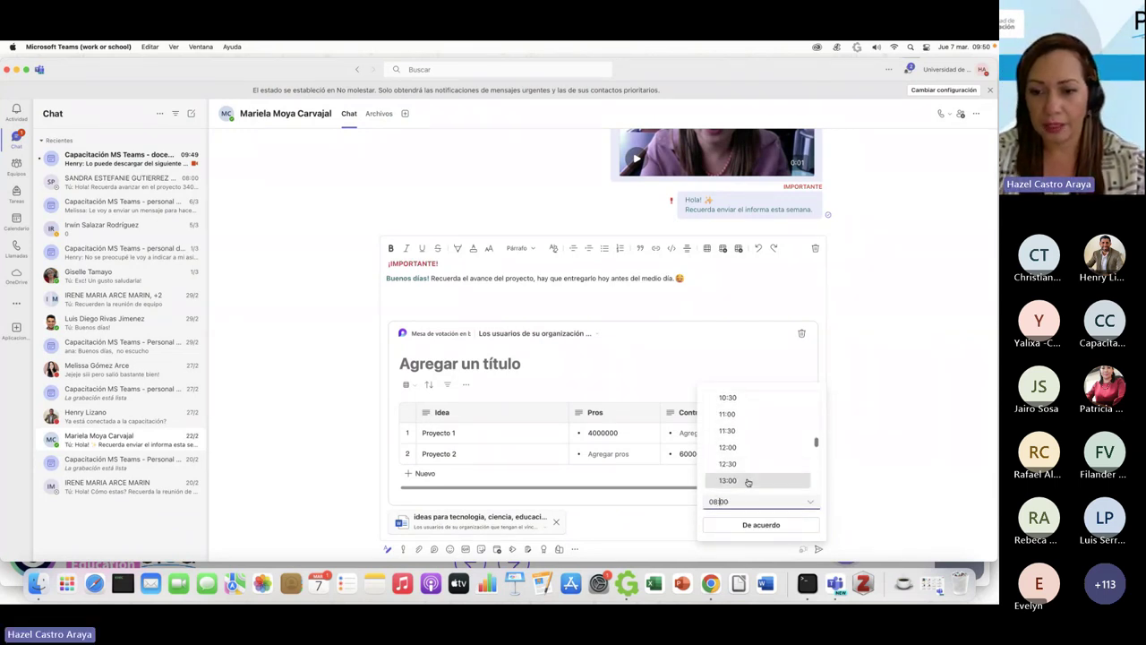
left_click(749, 481)
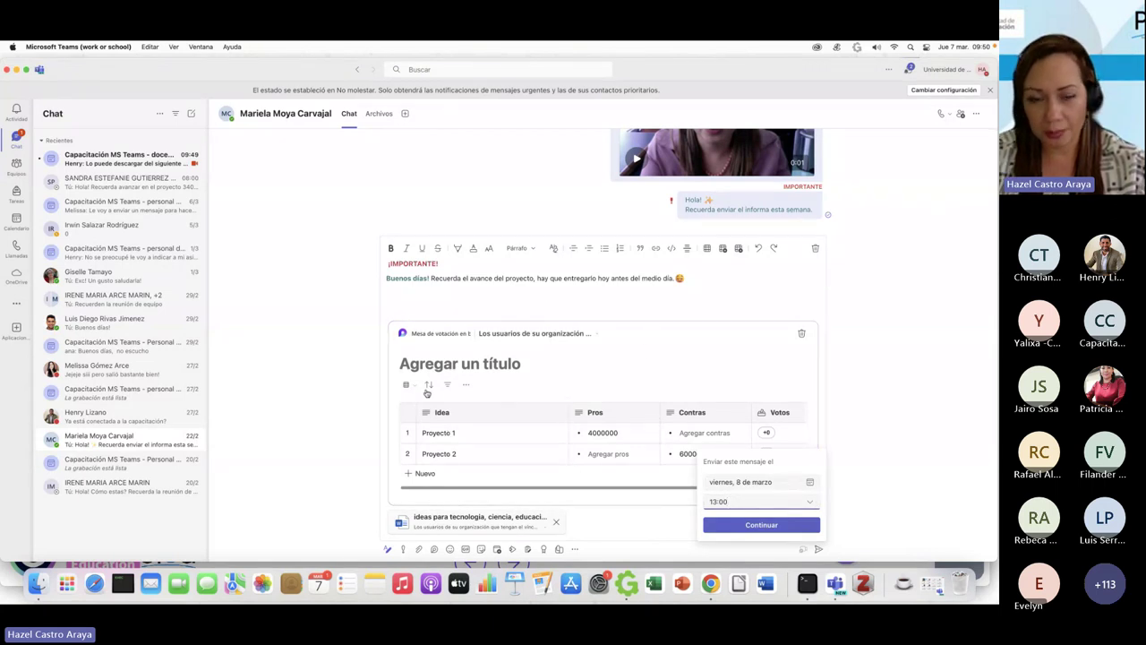
left_click(513, 364)
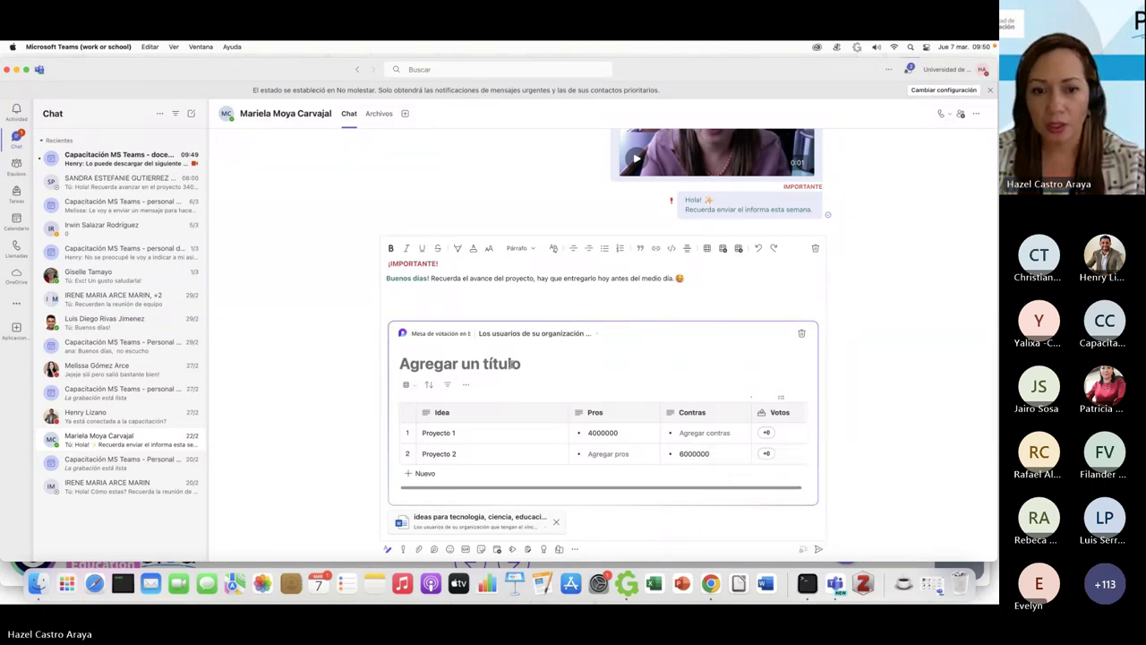
left_click(803, 549)
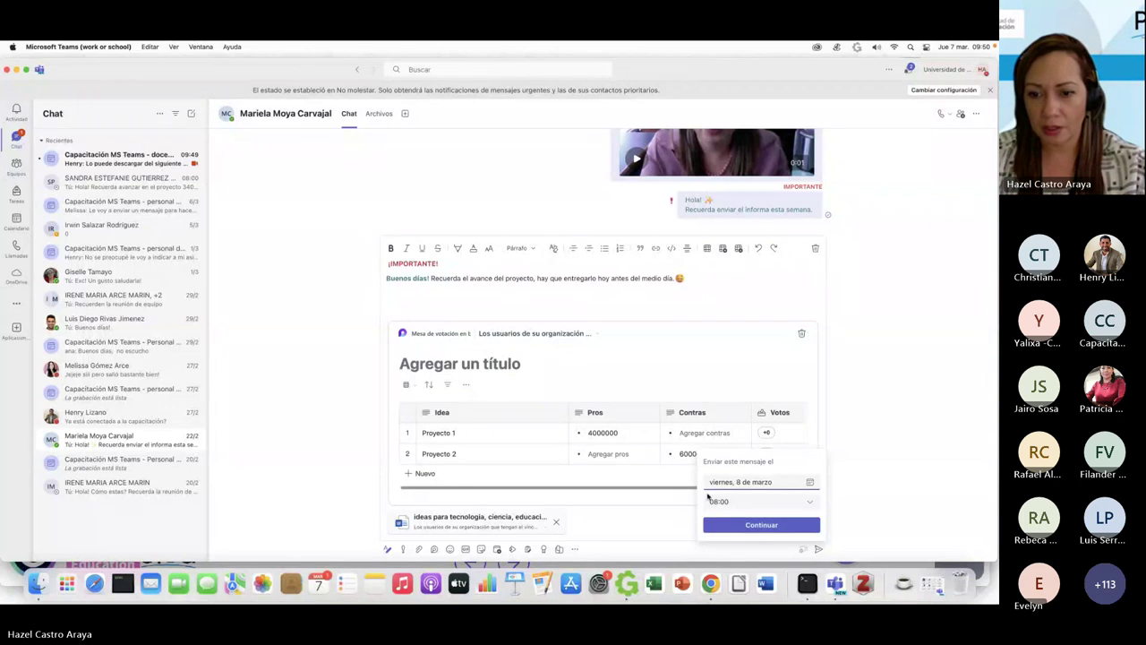
left_click(719, 501)
scroll(730, 488, "down", 5)
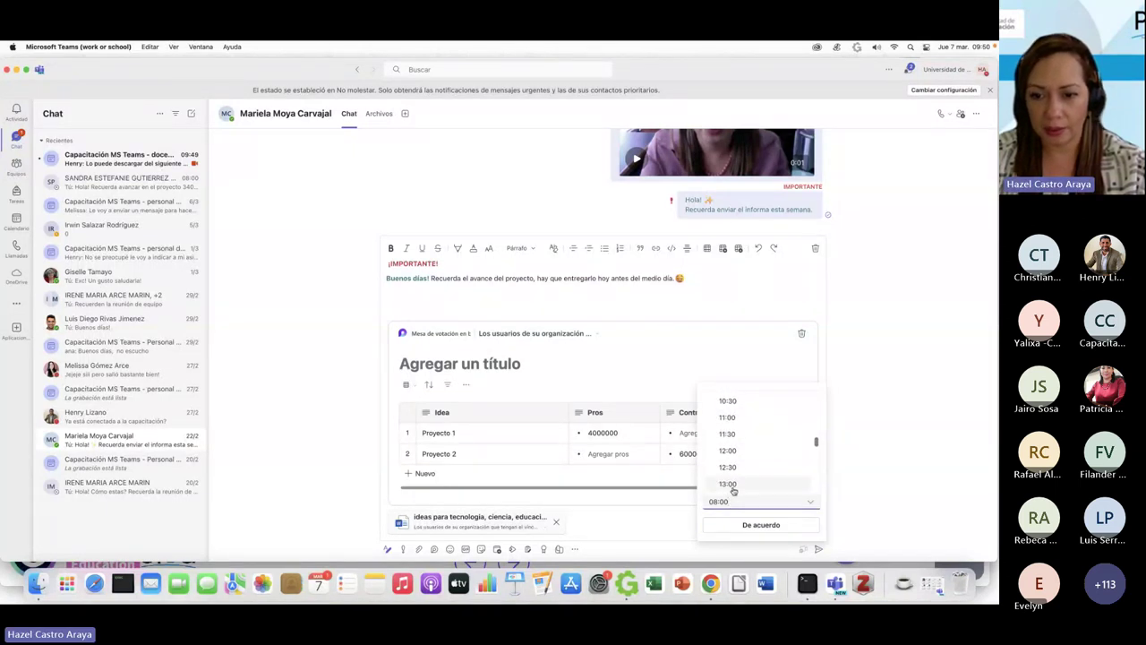
left_click(730, 485)
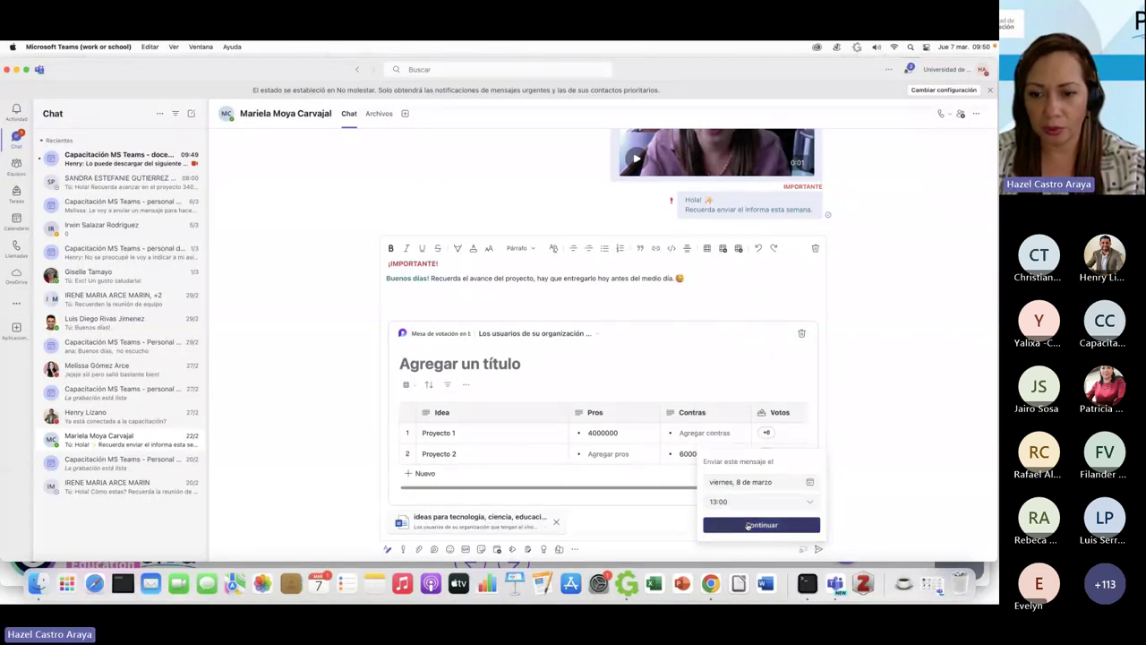
left_click(747, 526)
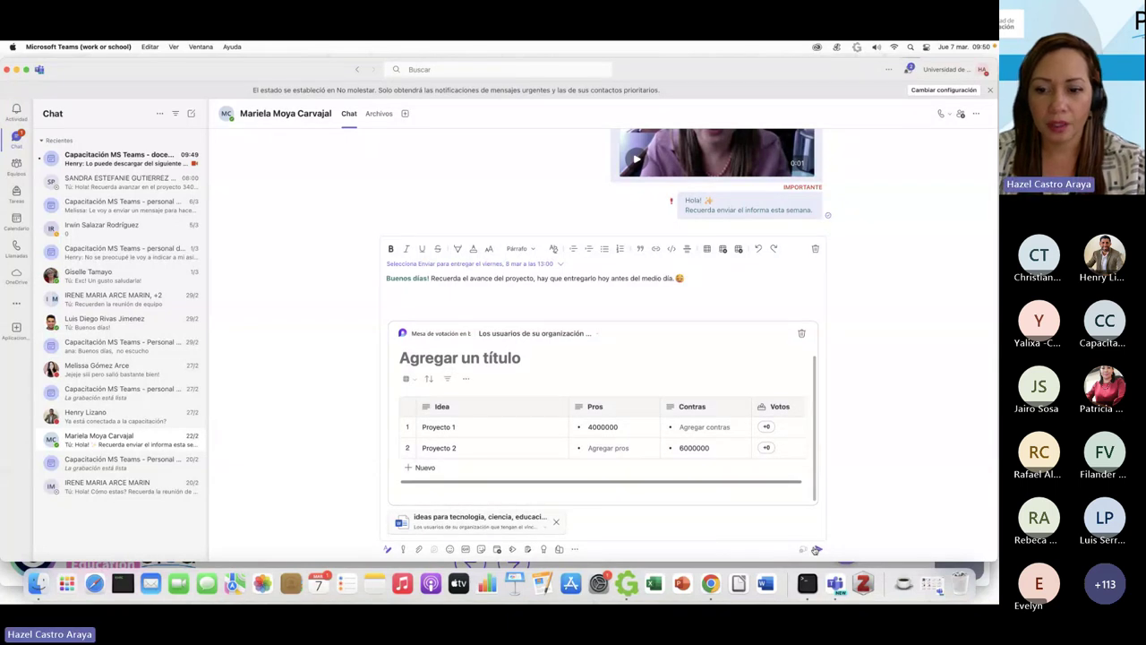
- Send the scheduled message, then type and delete test text so the message box is empty
left_click(816, 550)
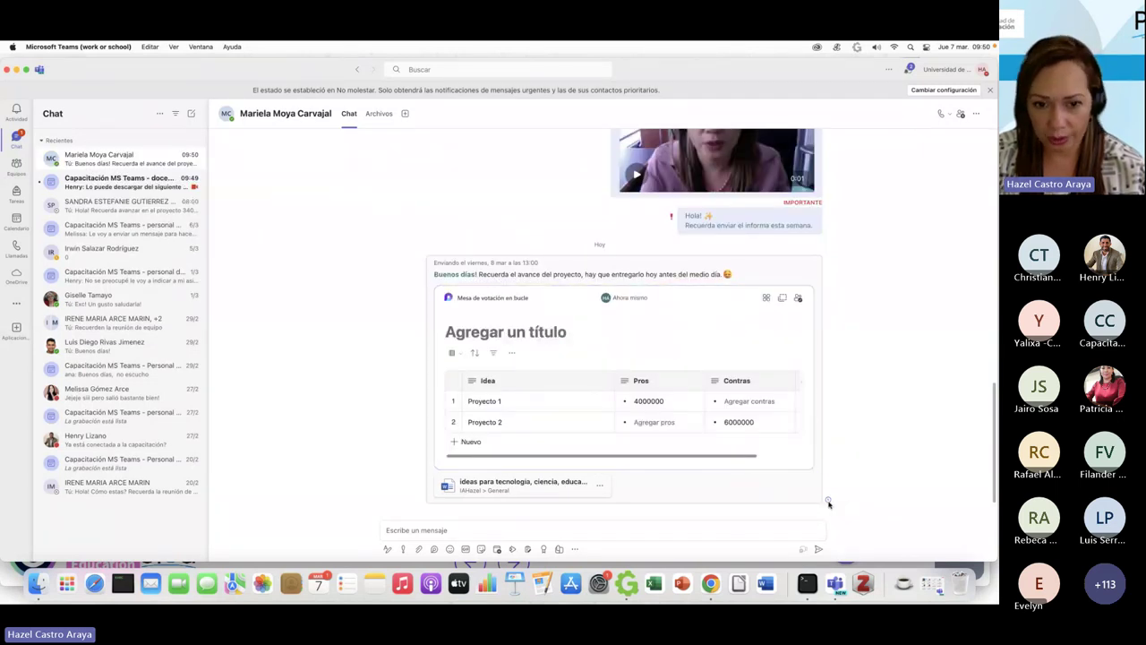
left_click(756, 529)
type("dfsdf")
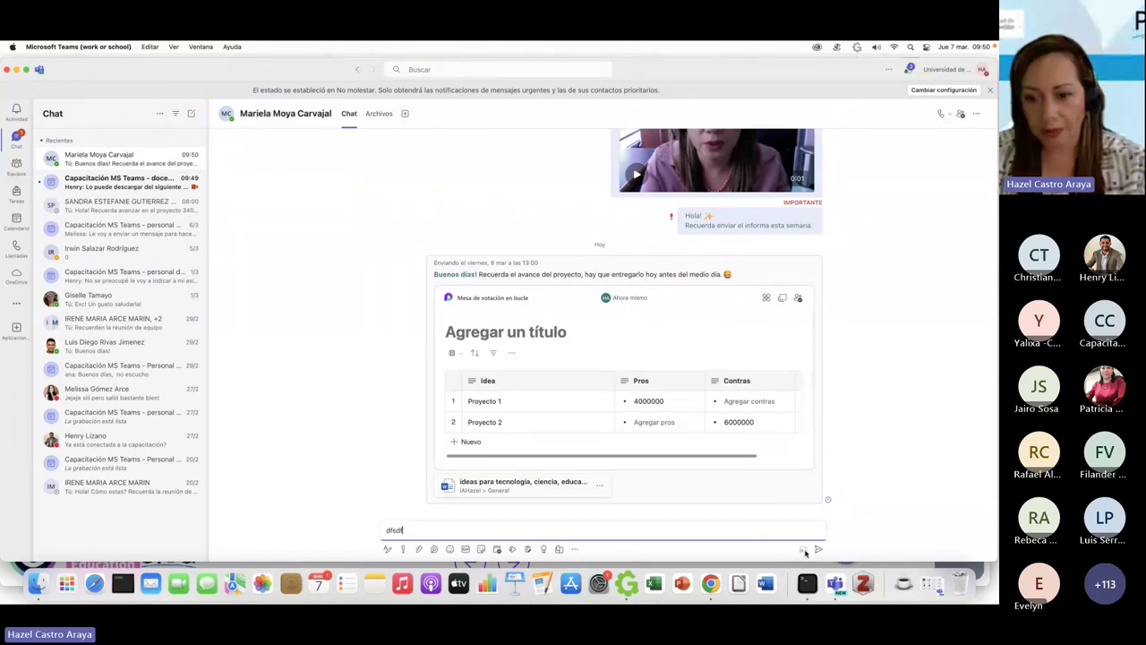
key("BackSpace")
key("BackSpace")
key("BackSpace")
key("BackSpace")
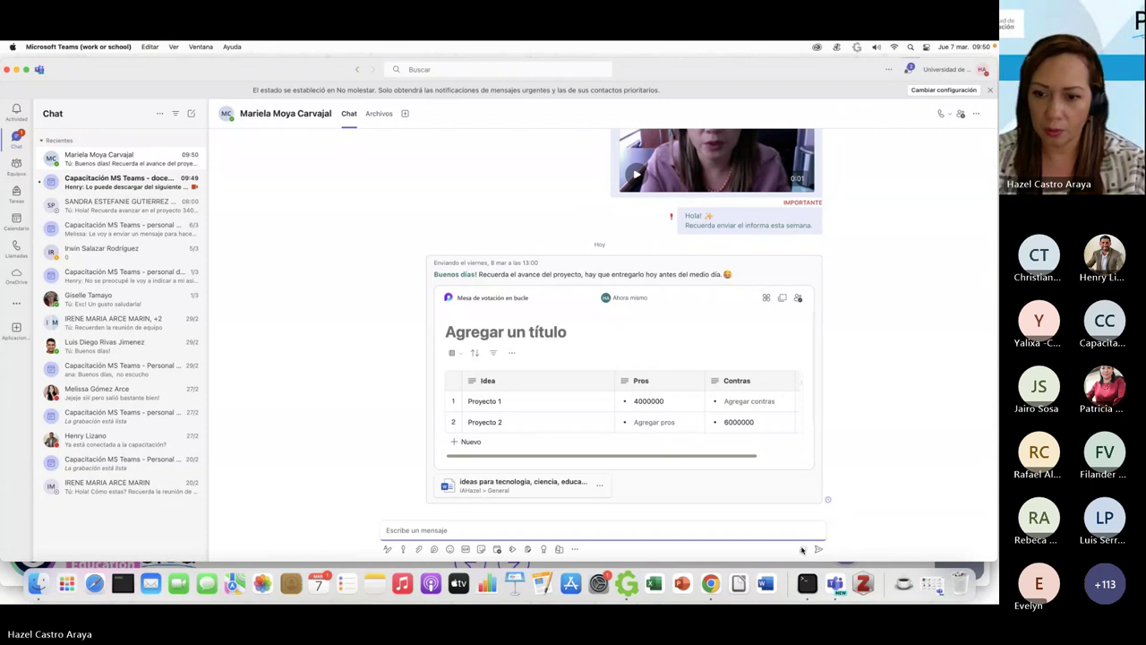
type("dsfasdf")
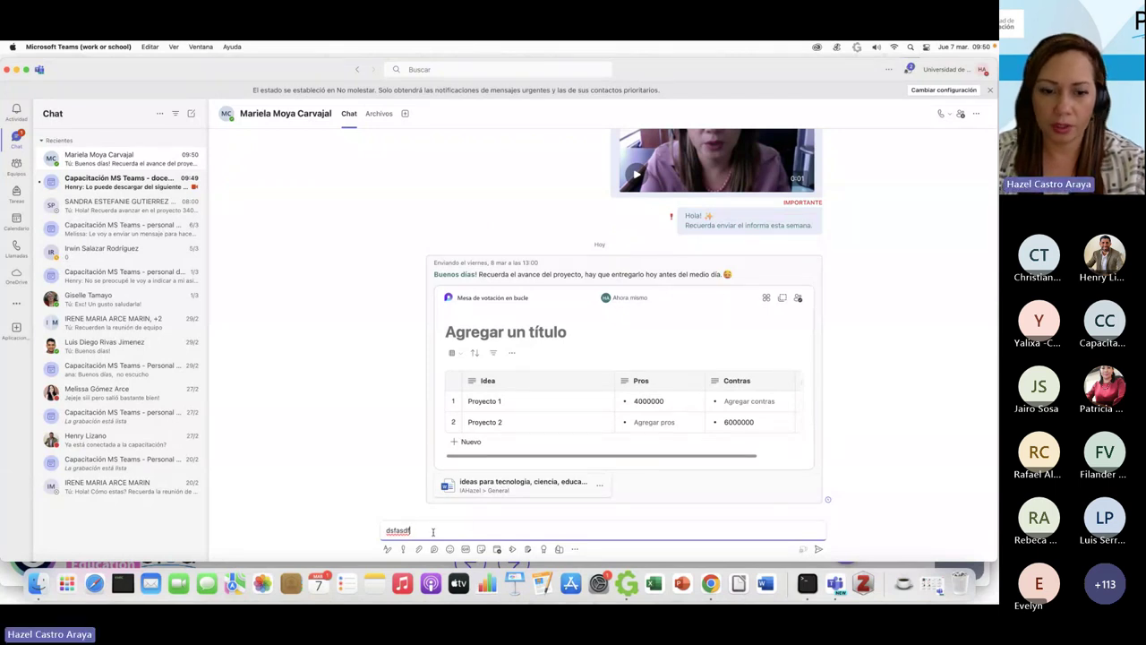
left_click_drag(433, 532, 319, 533)
key("BackSpace")
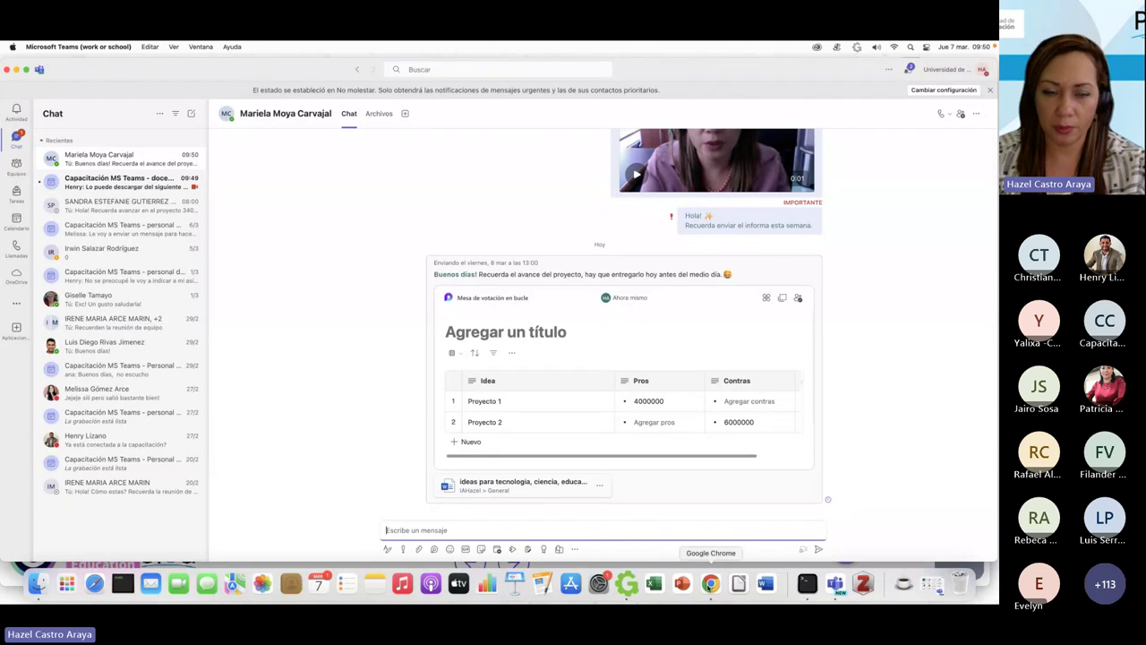
left_click(710, 583)
- Launch Teams on the web from the Microsoft 365 app launcher in Chrome
left_click(89, 82)
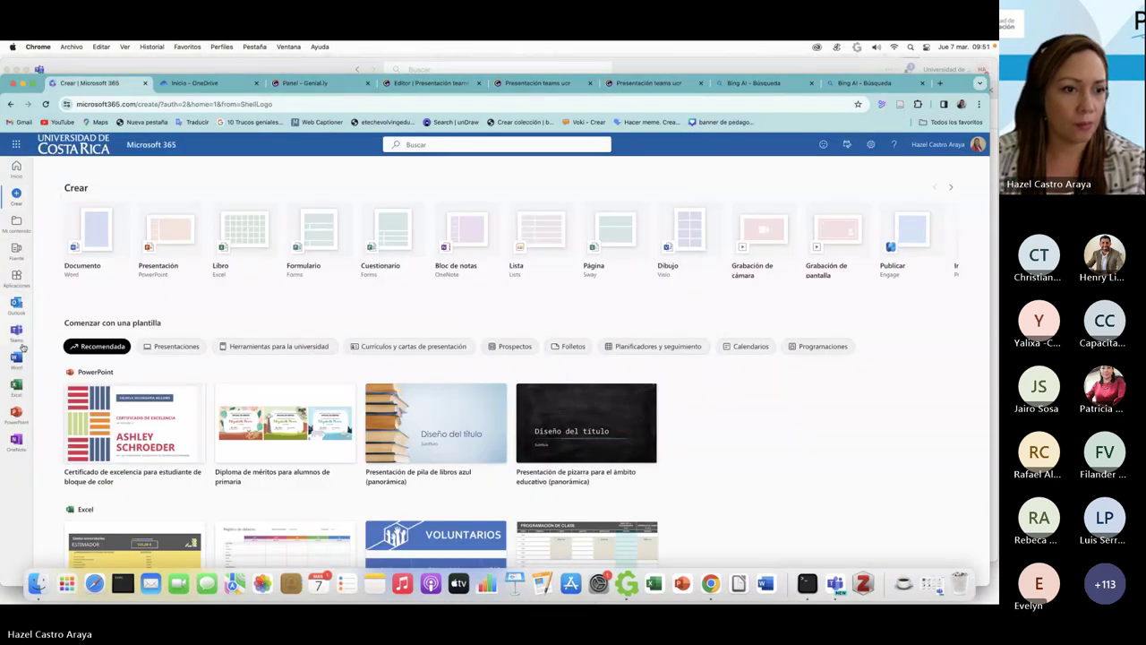
left_click(14, 150)
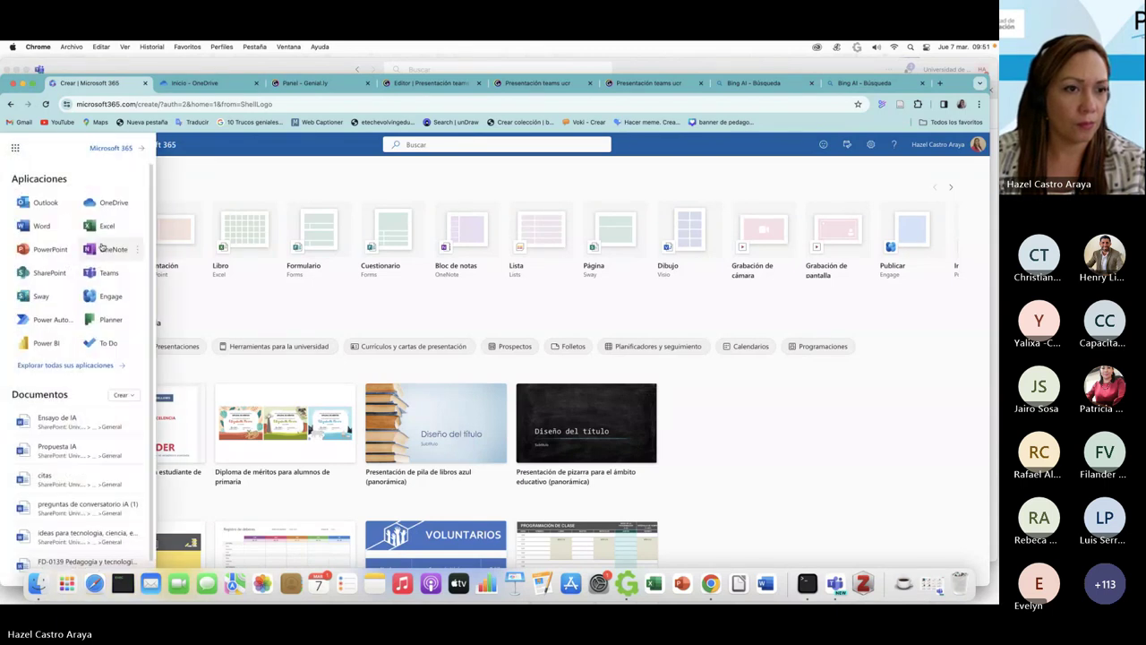
left_click(104, 285)
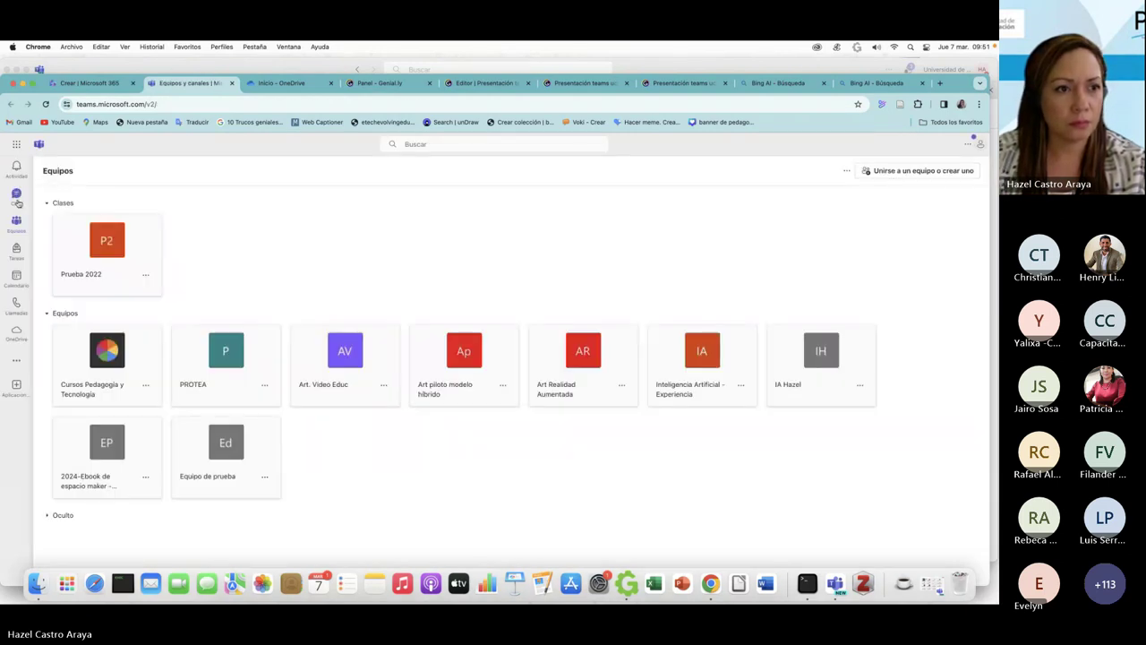
- Open the contact's one-to-one chat, draft 'Hola!', and start the video clip recorder
left_click(16, 194)
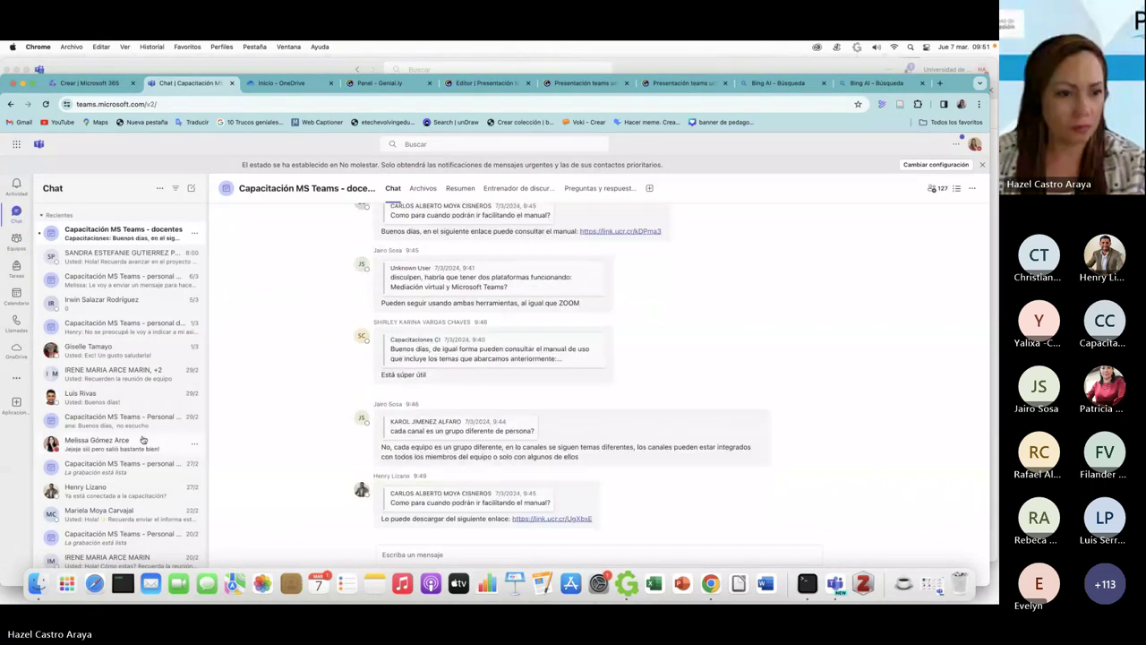
left_click(132, 517)
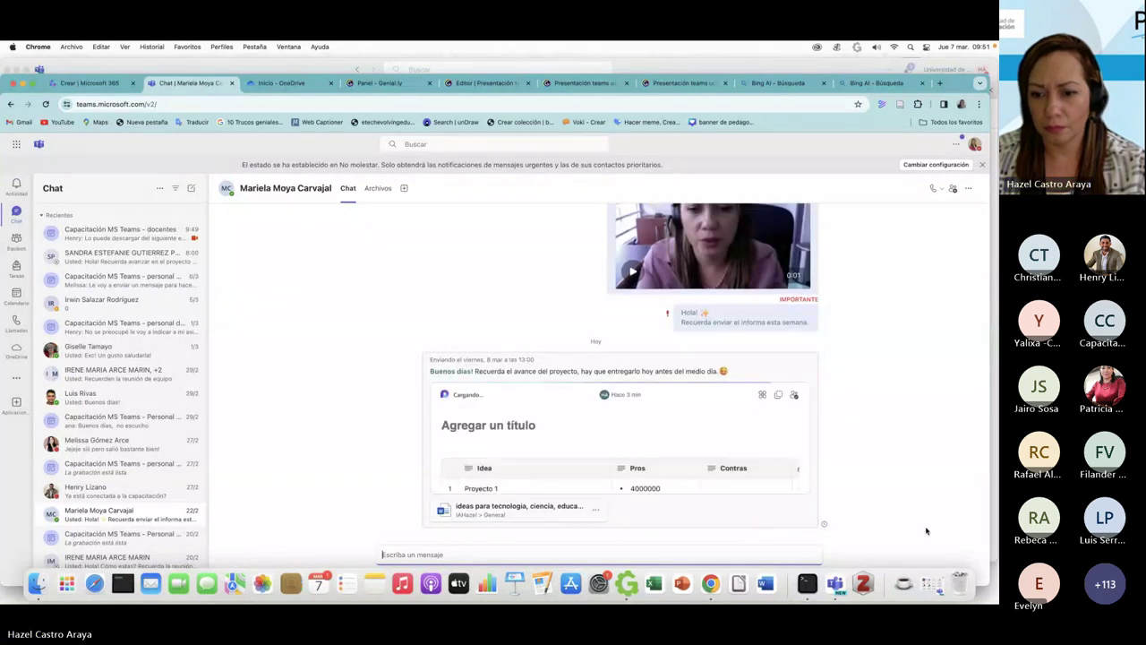
type("sdfaf")
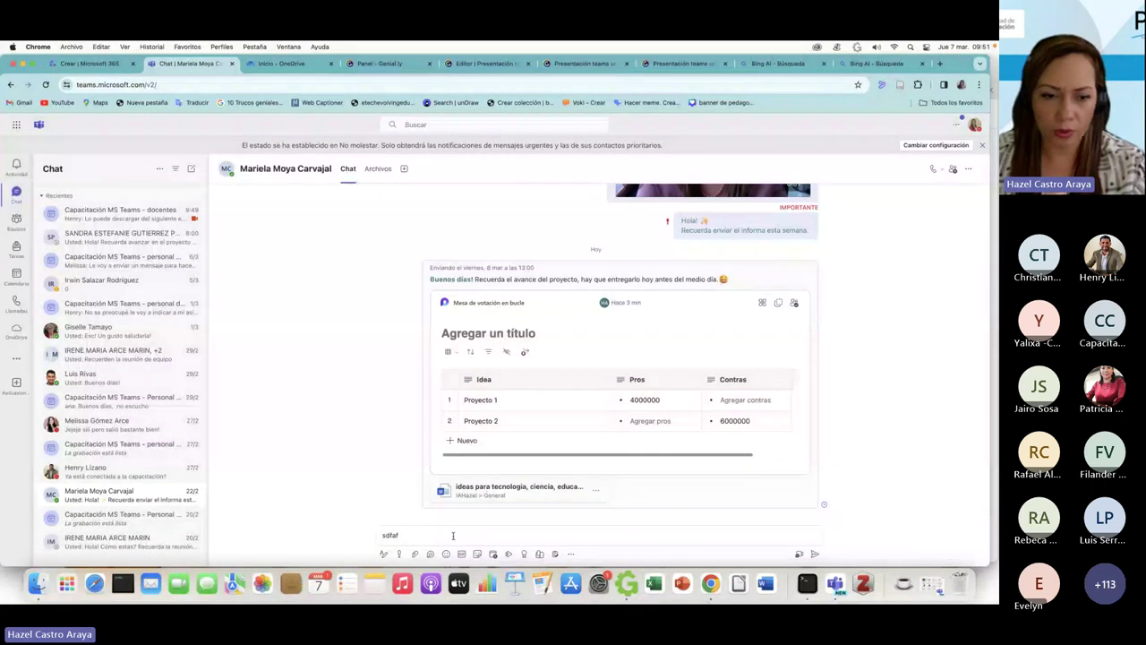
key("ctrl+a")
type("d")
key("BackSpace")
type("Hol")
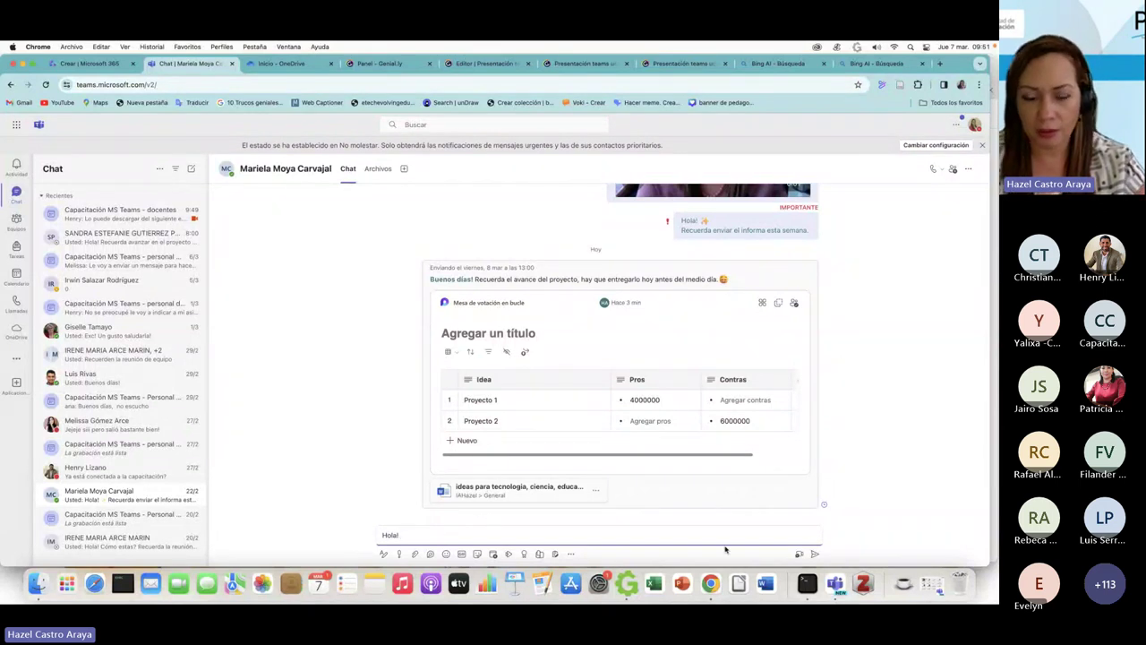
left_click(800, 555)
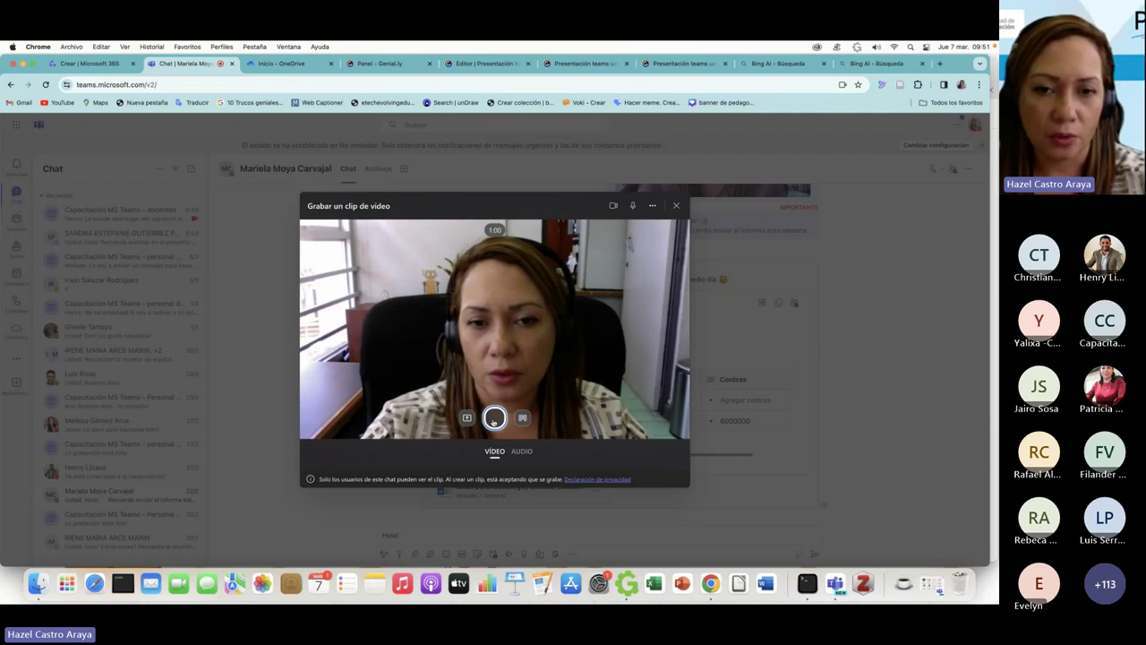
- Record a 3-second video clip, review it, and send it to the chat
left_click(495, 417)
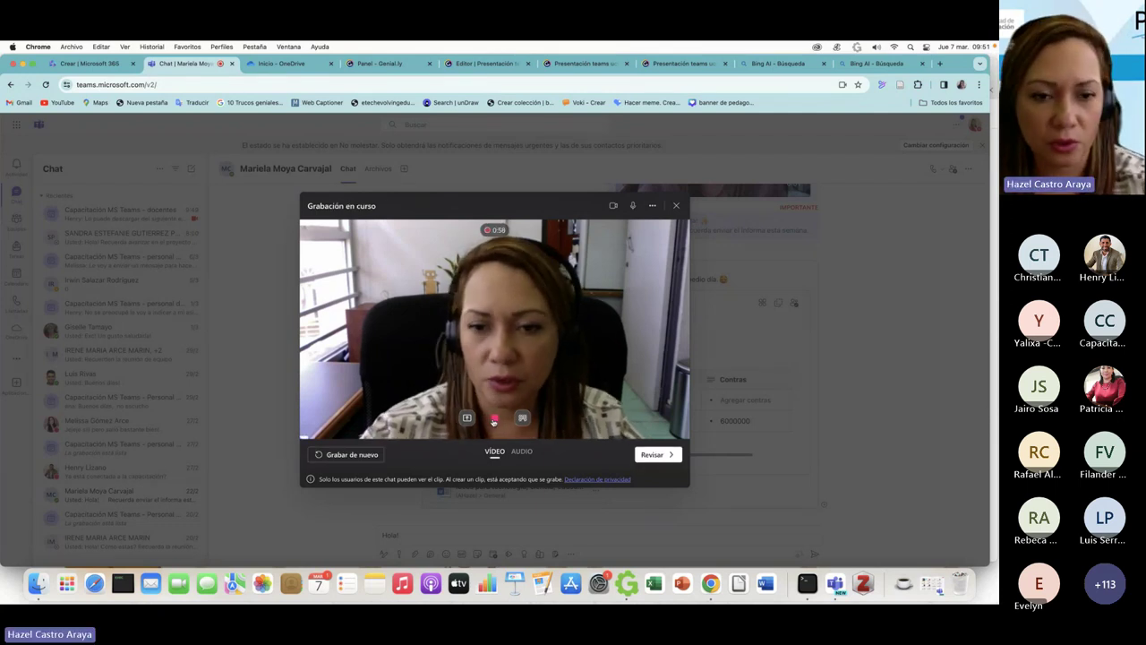
left_click(494, 417)
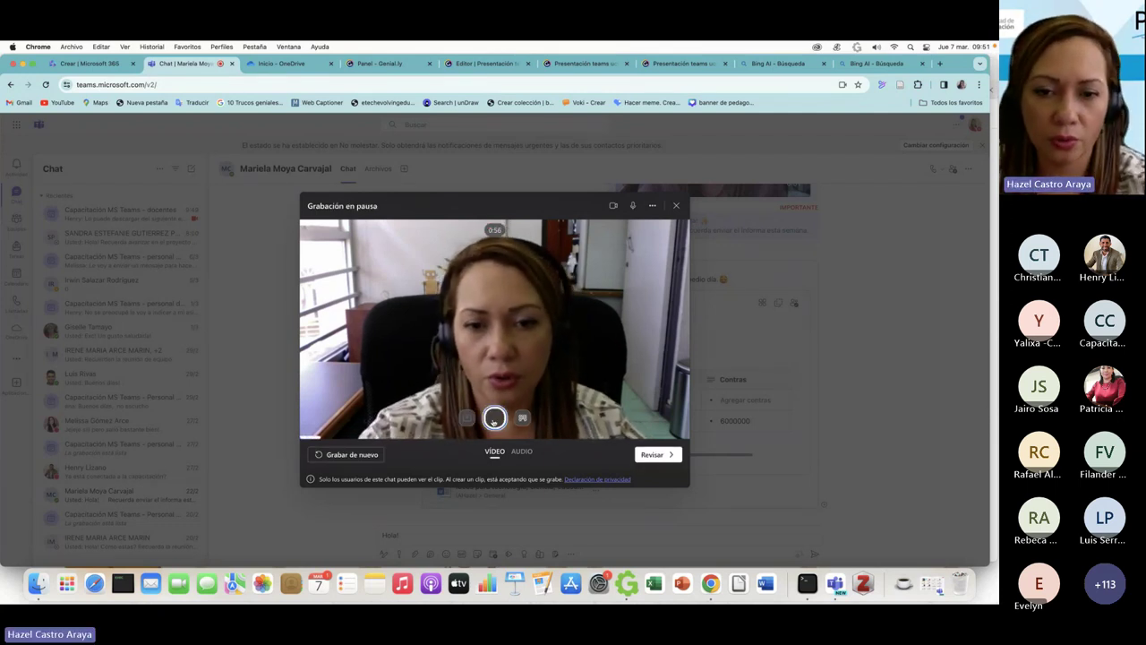
left_click(651, 455)
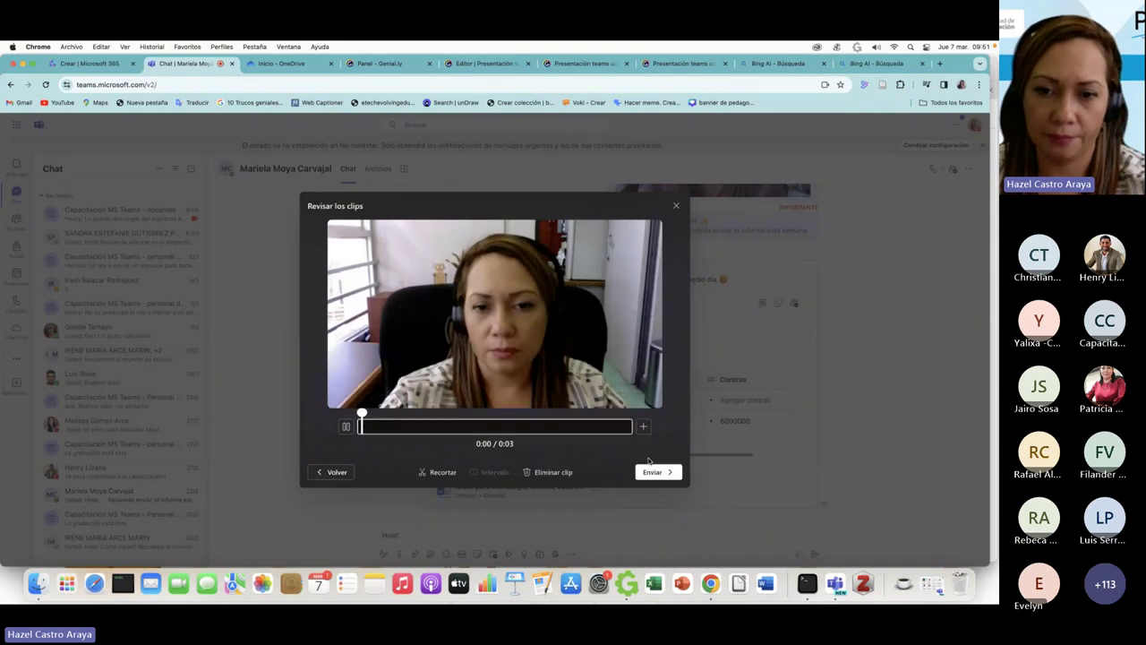
left_click(650, 472)
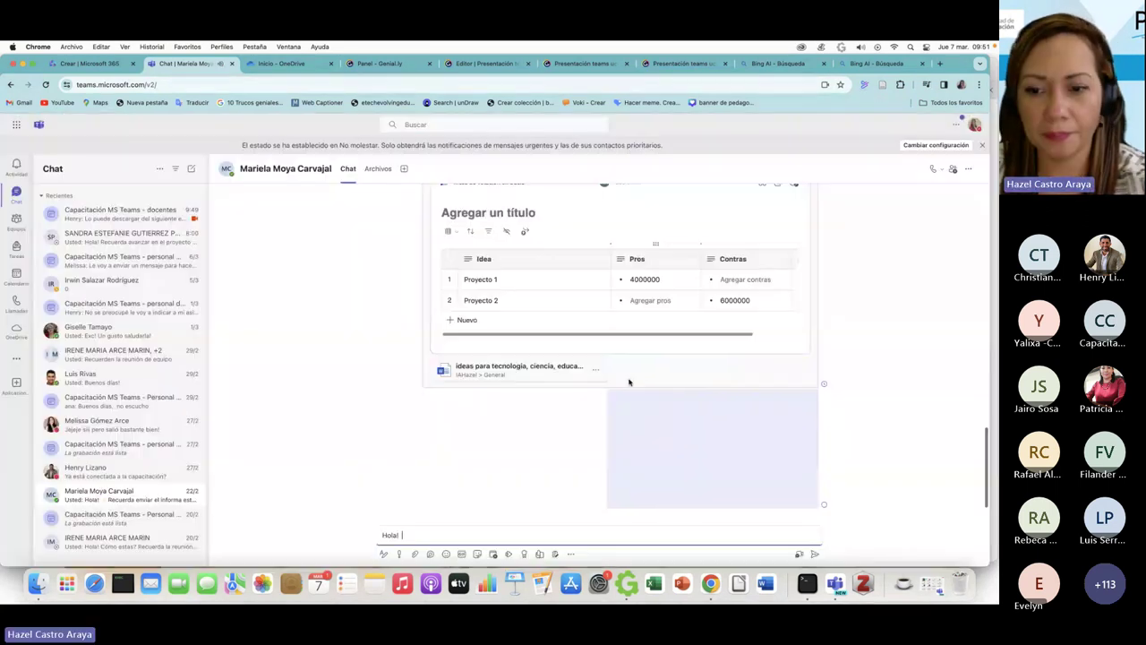
- Record and send a 4-second audio-only clip, then view the chat's Archivos tab
left_click(798, 556)
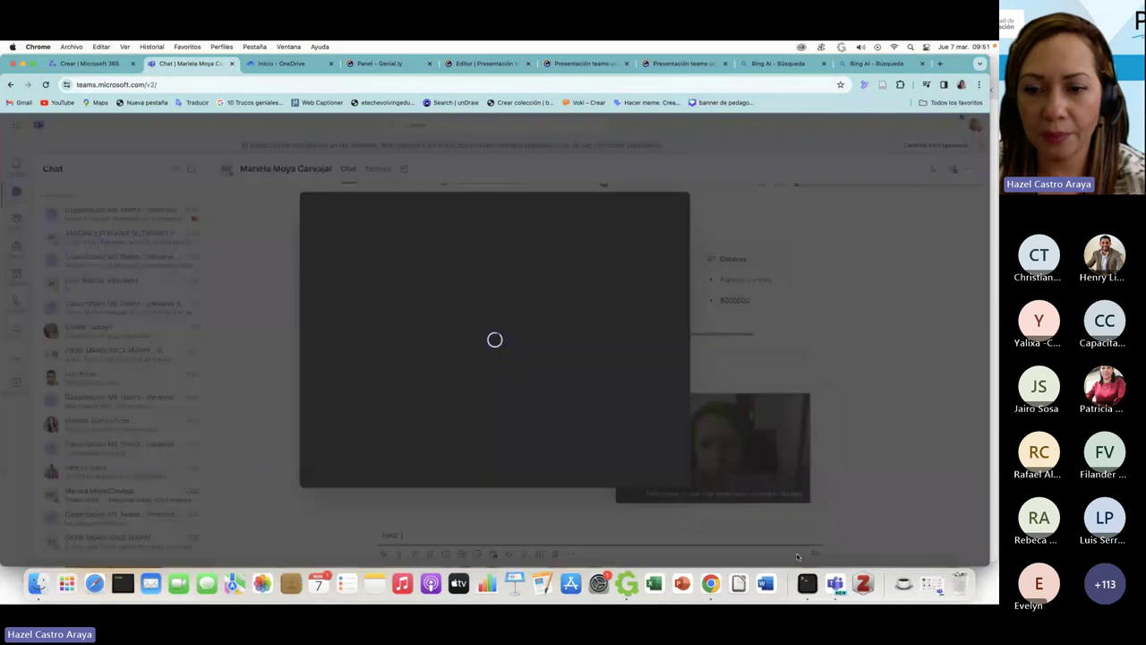
left_click(613, 205)
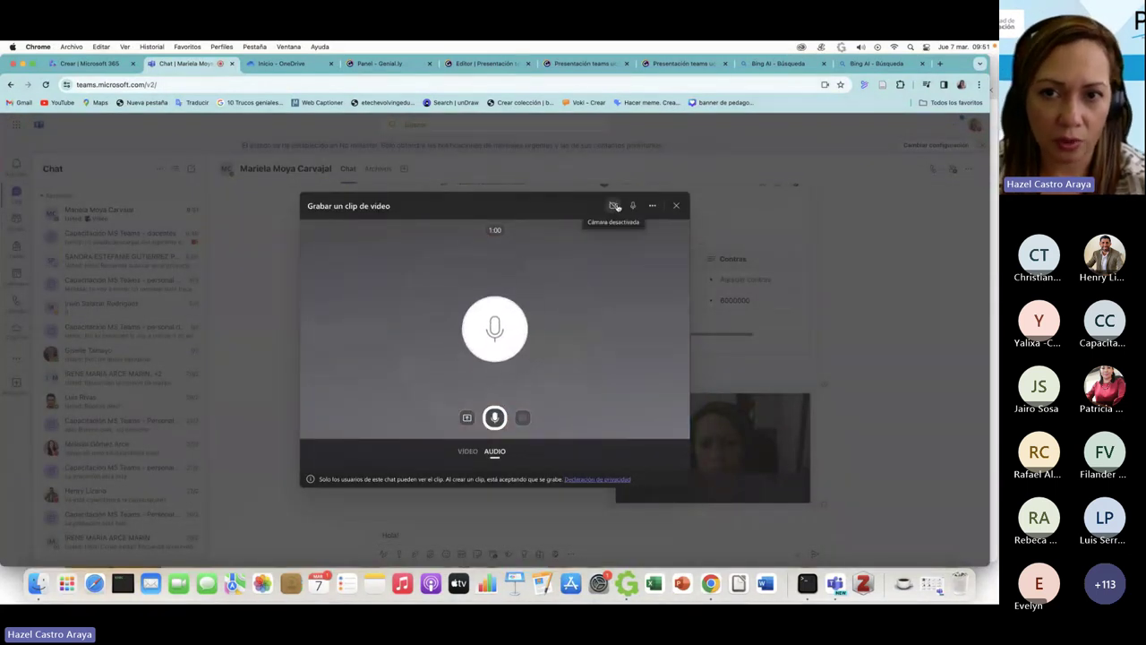
left_click(498, 424)
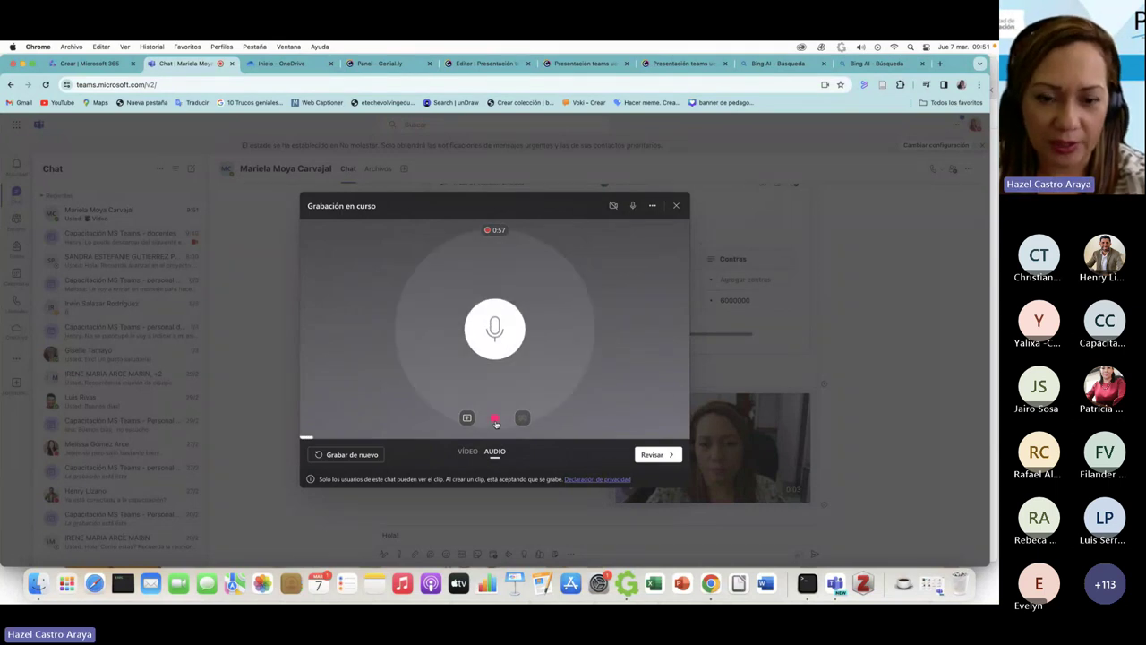
left_click(495, 419)
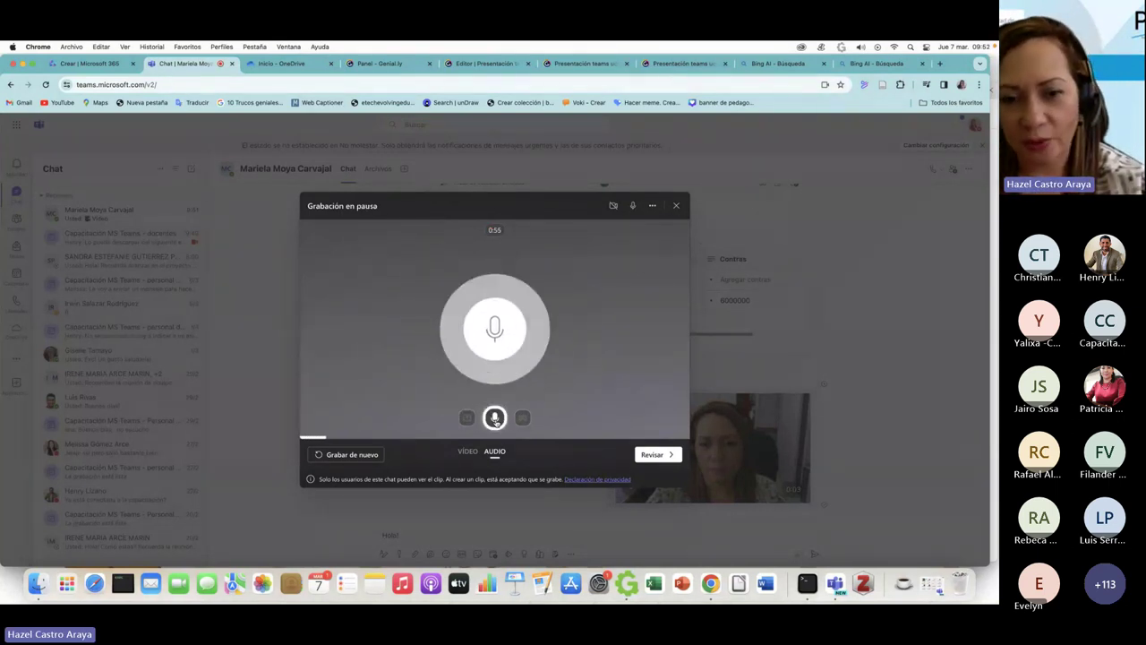
left_click(658, 454)
left_click(656, 471)
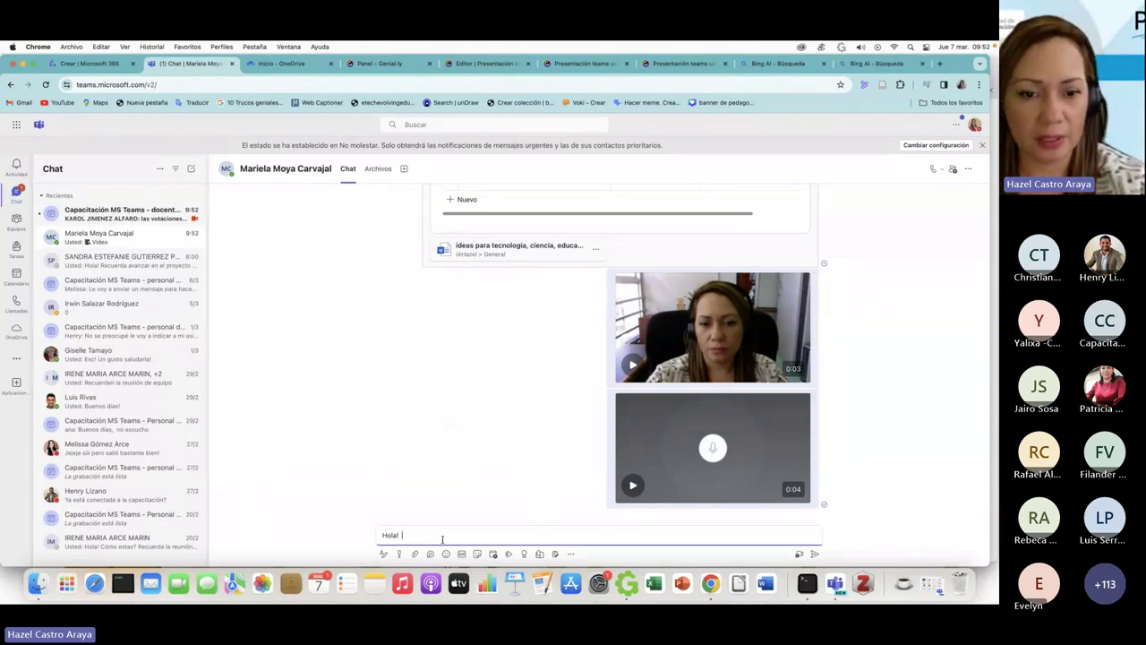
left_click(373, 174)
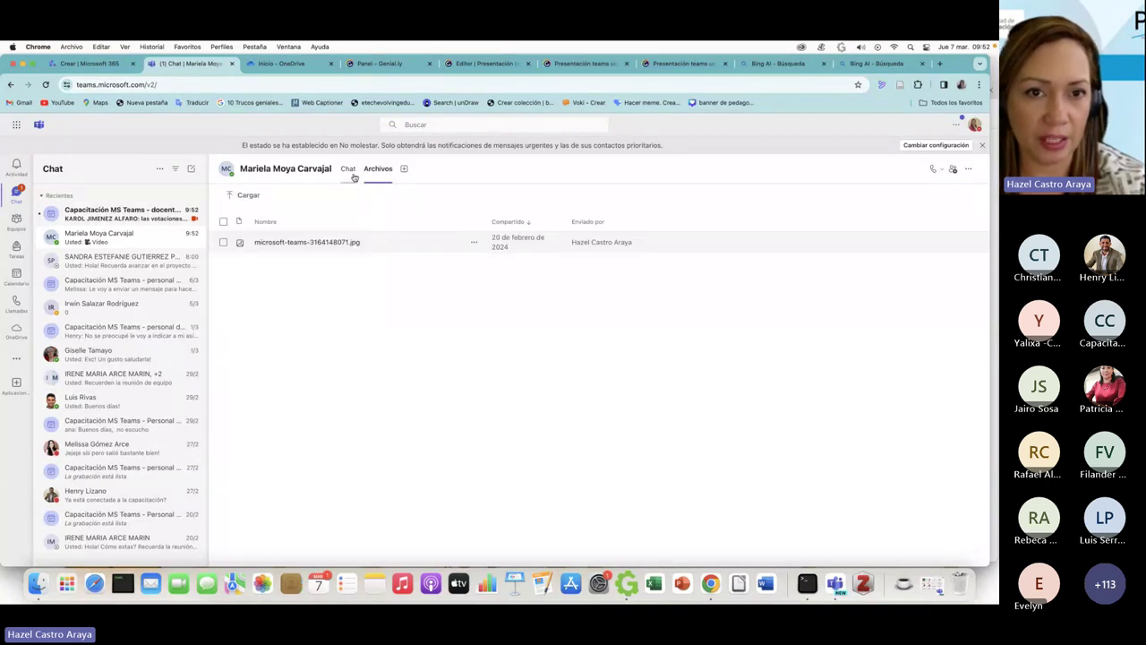
left_click(351, 176)
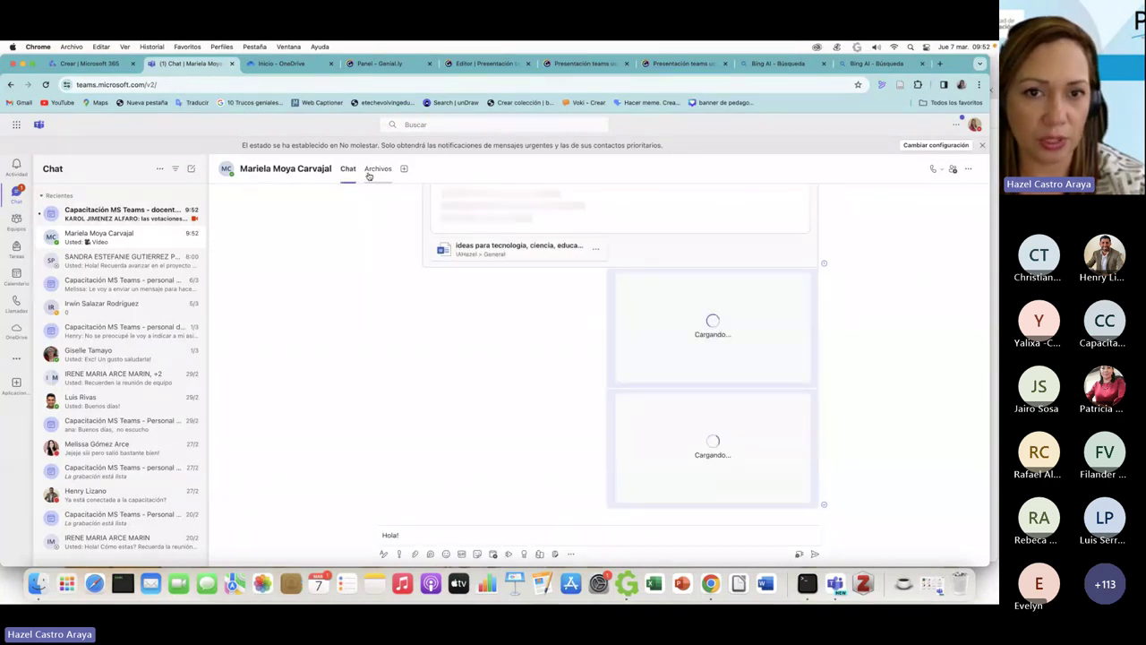
left_click(372, 174)
left_click(403, 170)
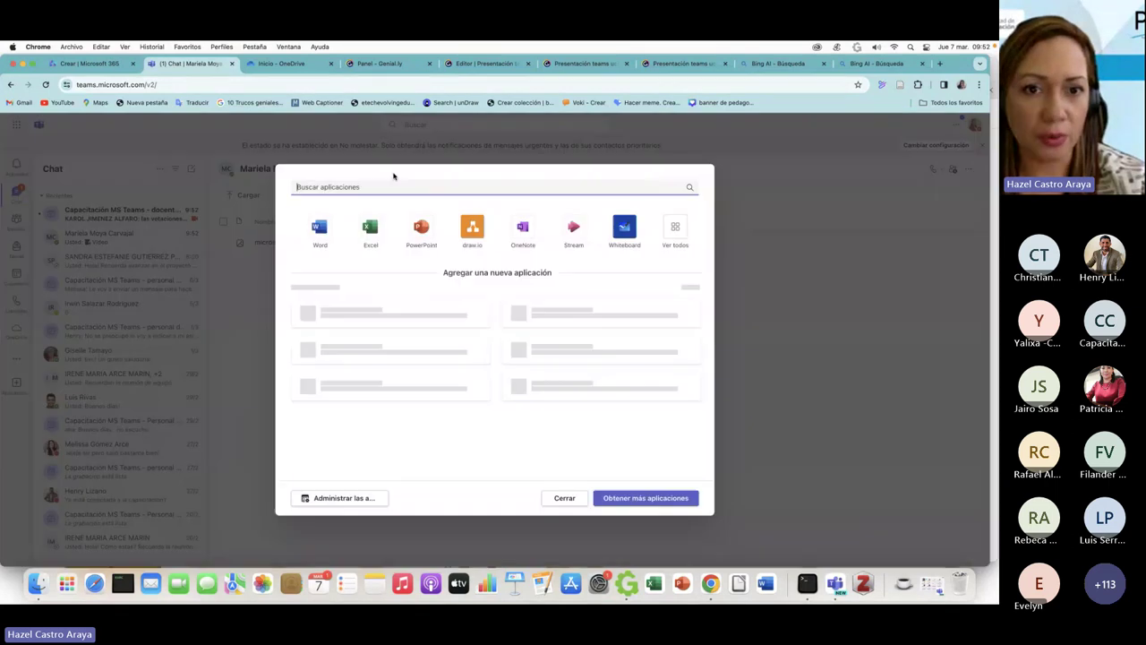
left_click(573, 499)
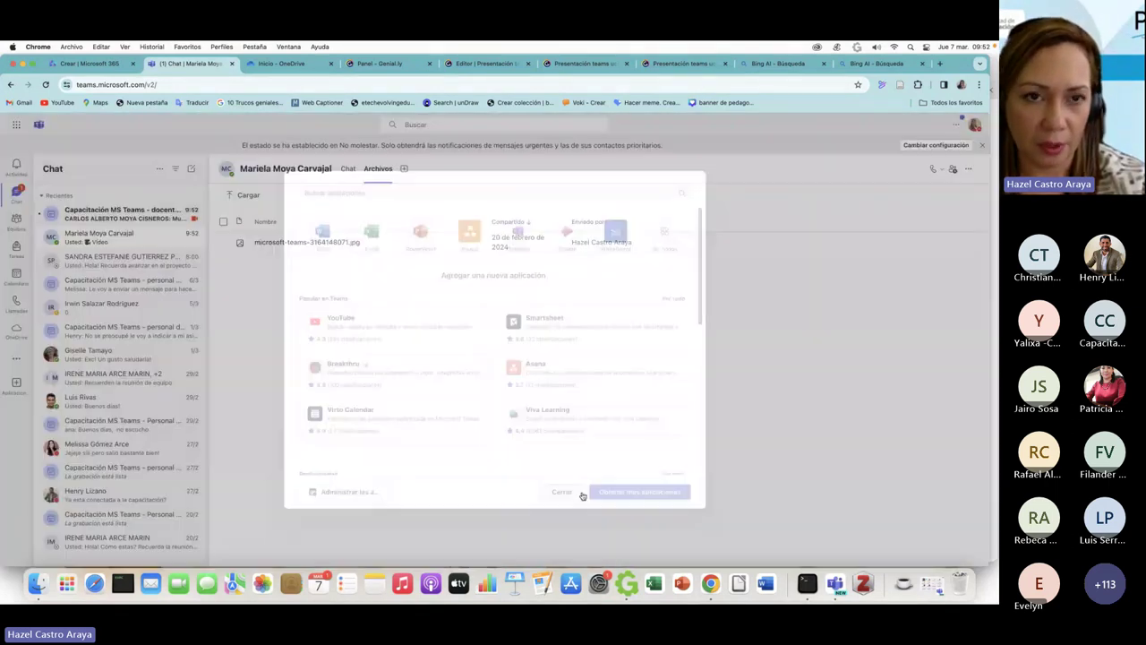
left_click(350, 171)
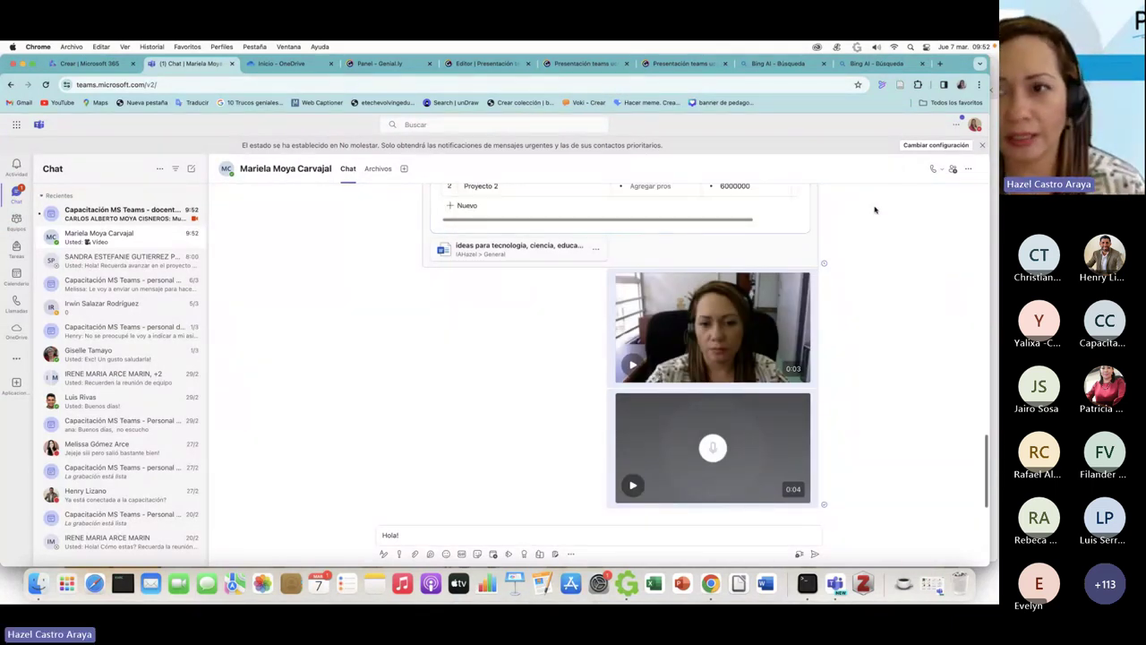
scroll(886, 197, "up", 1)
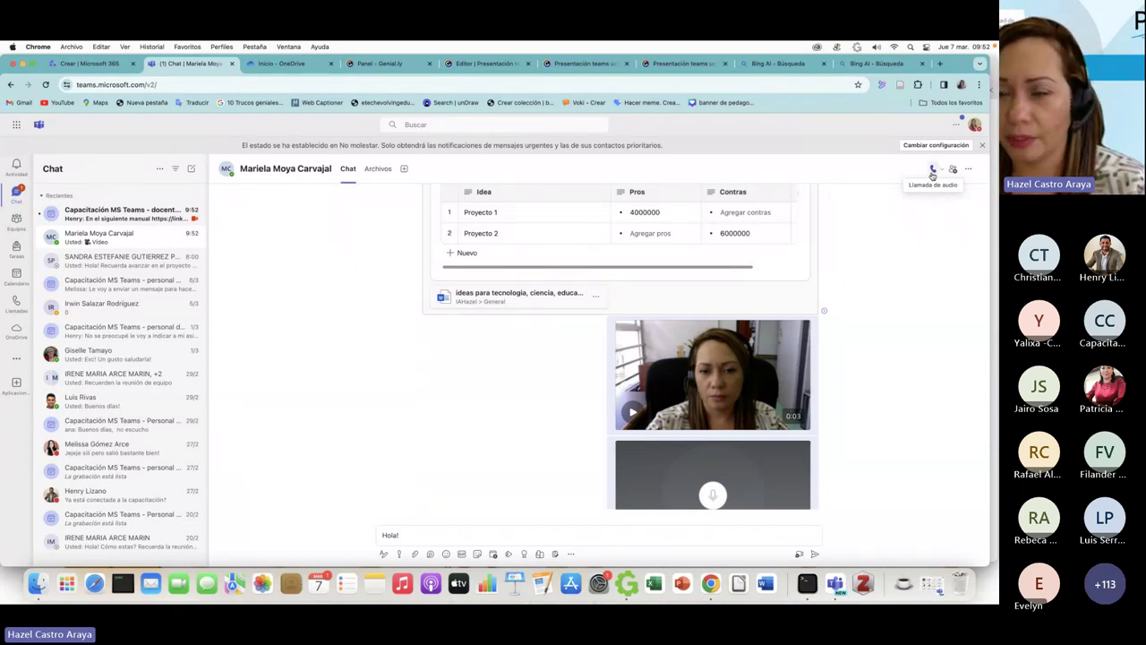
- Start an audio call with the contact, hang up, and dismiss the feedback form
left_click(932, 170)
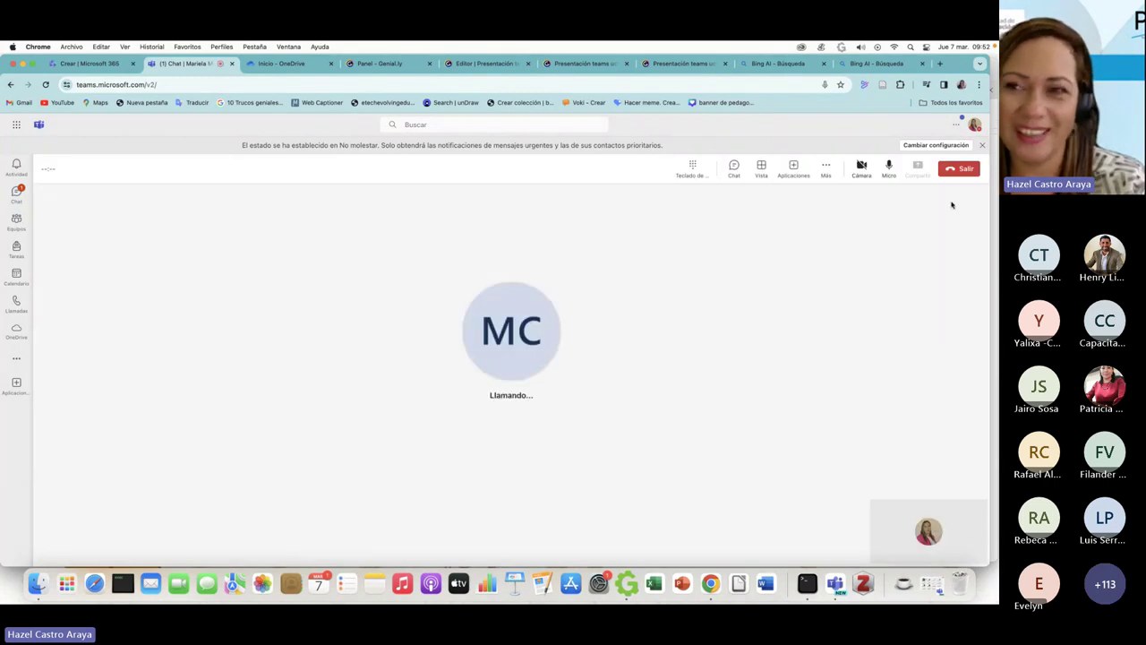
left_click(956, 168)
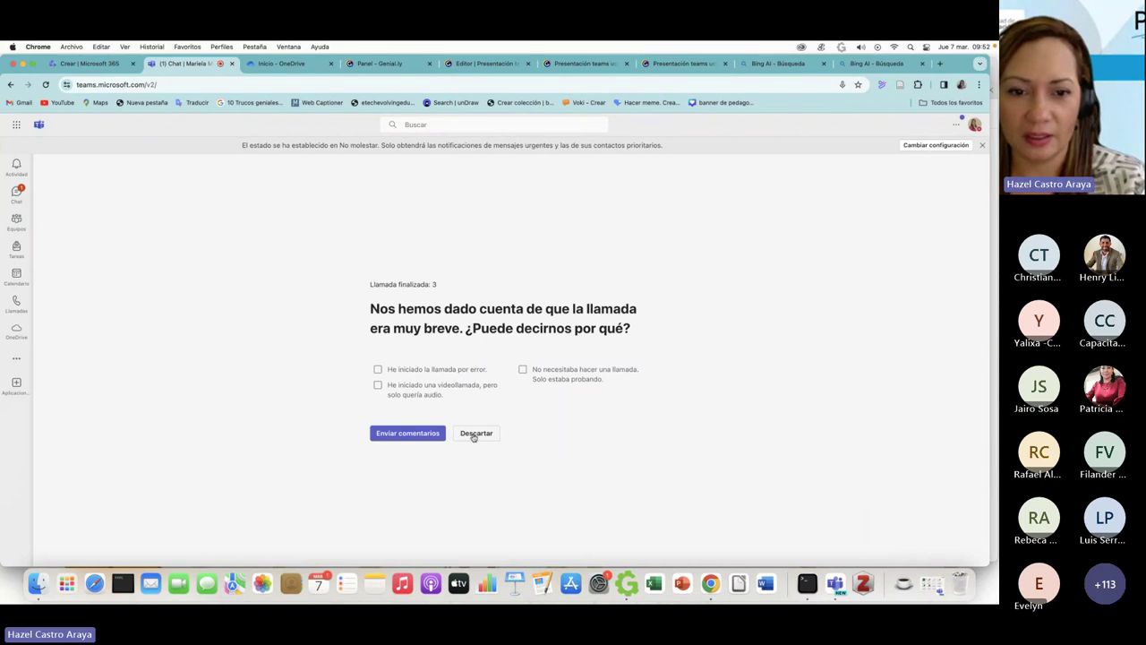
left_click(474, 435)
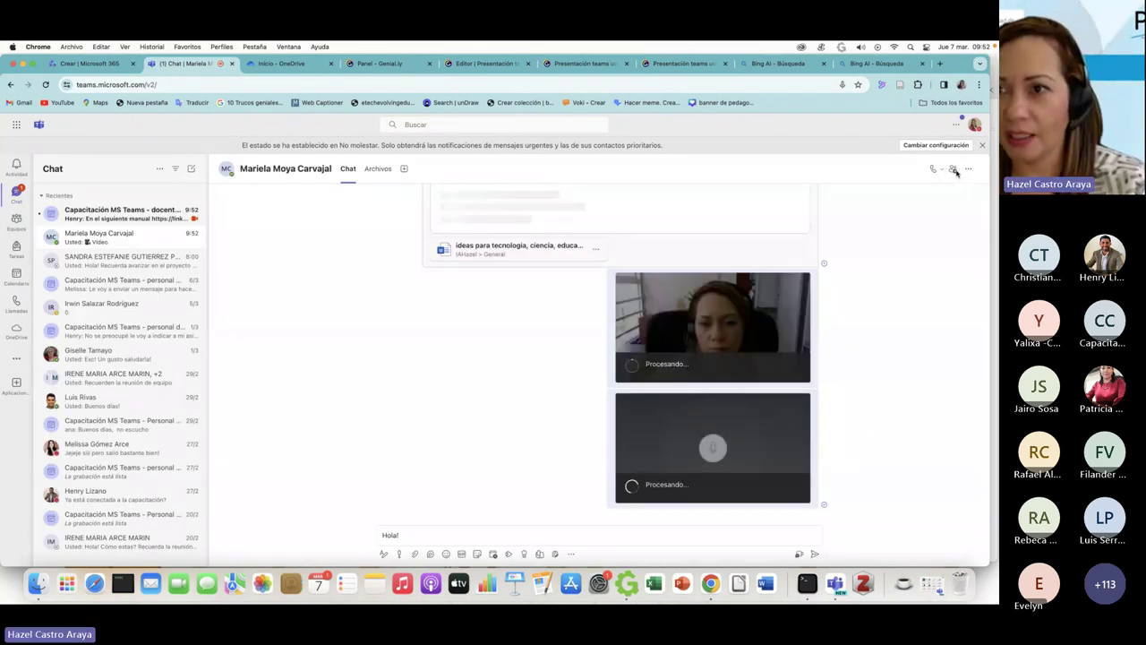
- Create a group chat adding a second colleague, check participants, and return to Genially
left_click(953, 169)
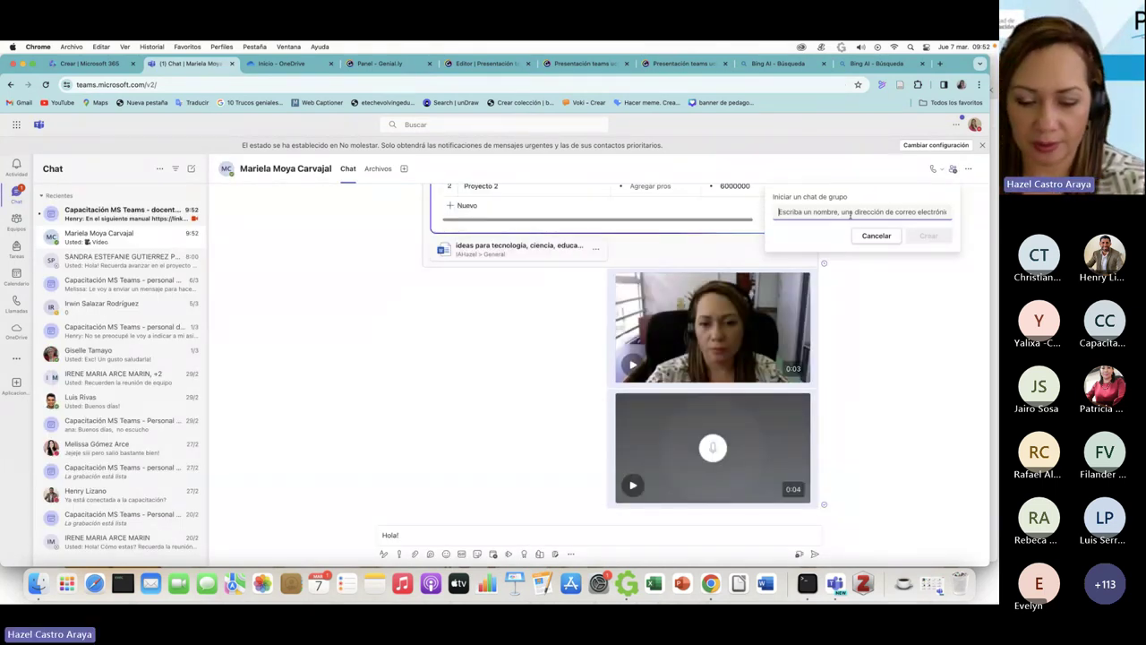
type("irene")
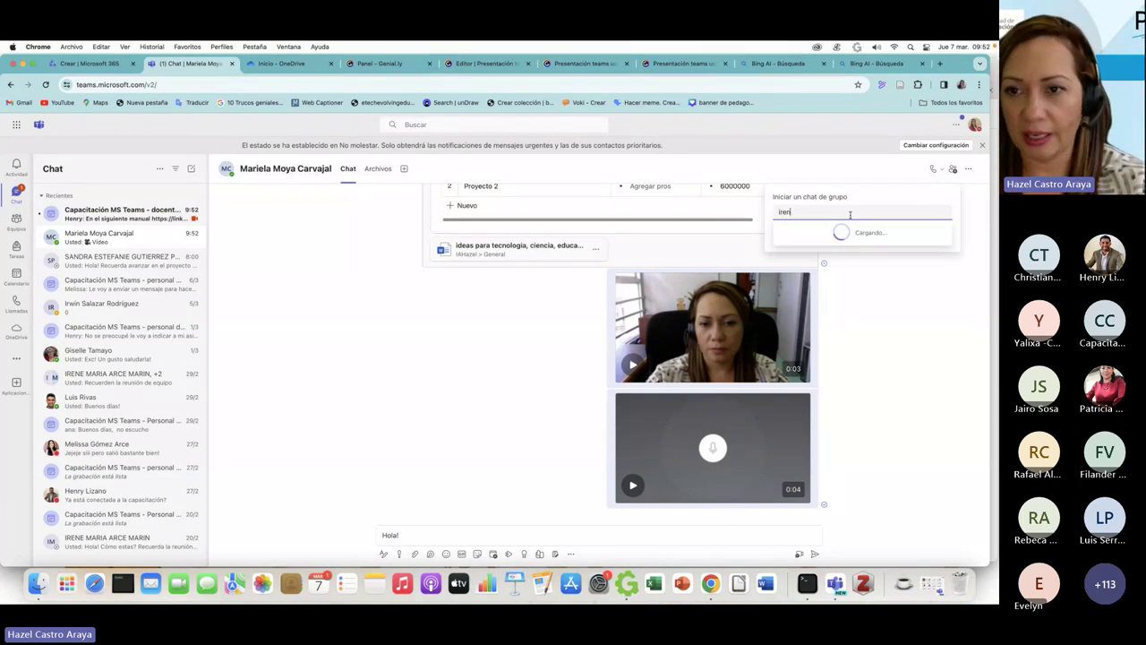
left_click(871, 232)
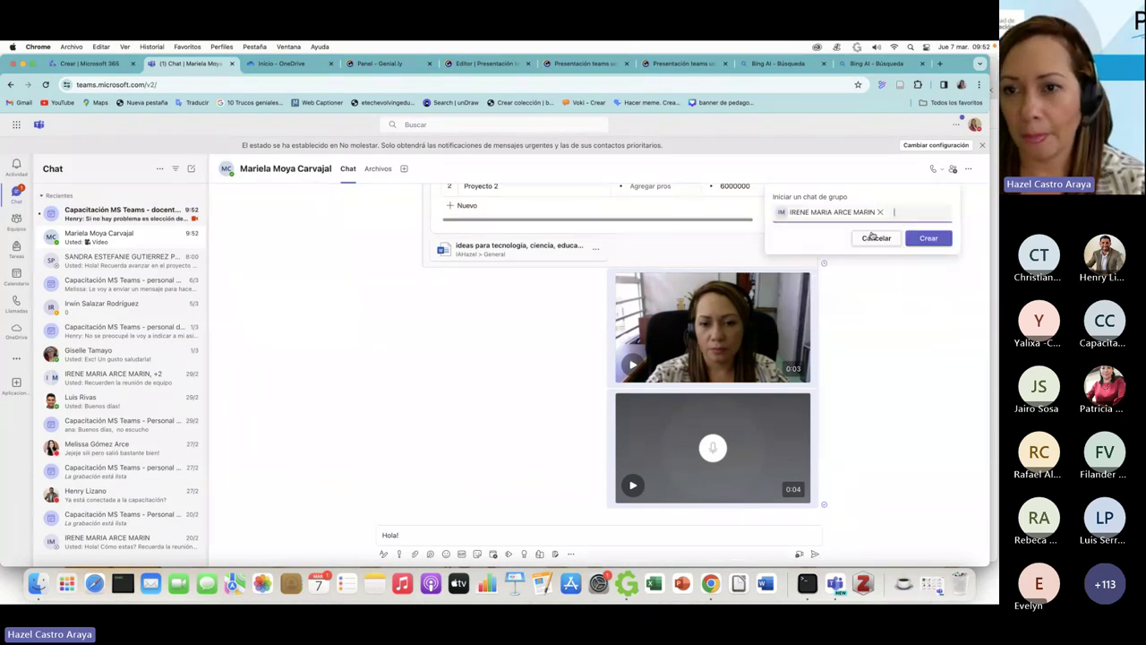
left_click(926, 238)
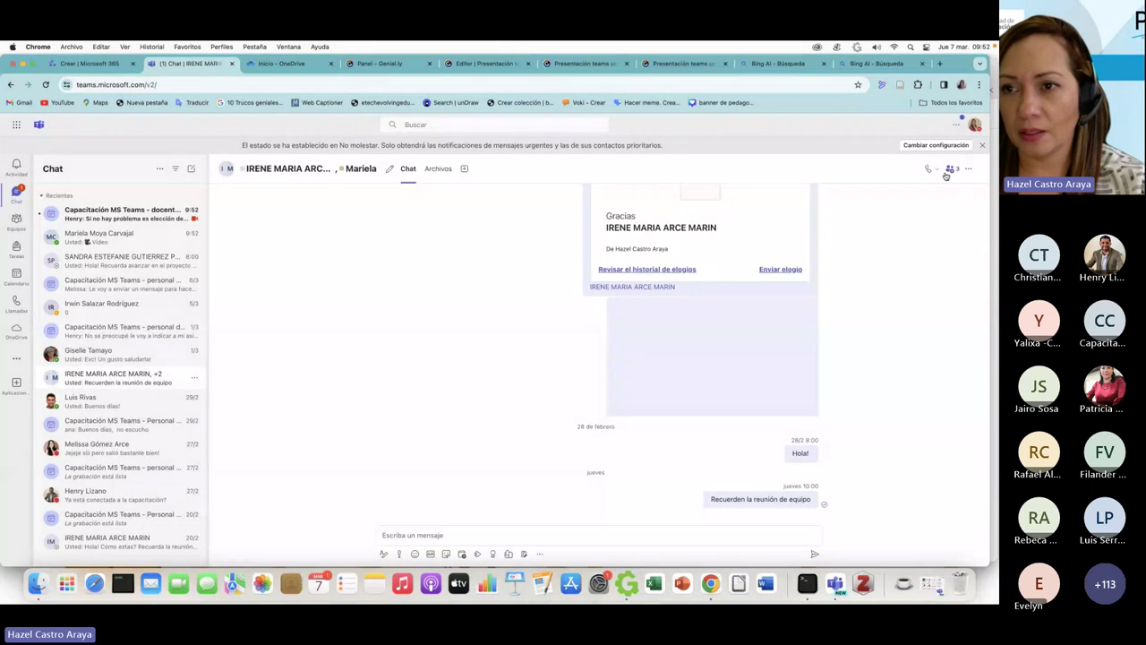
left_click(952, 170)
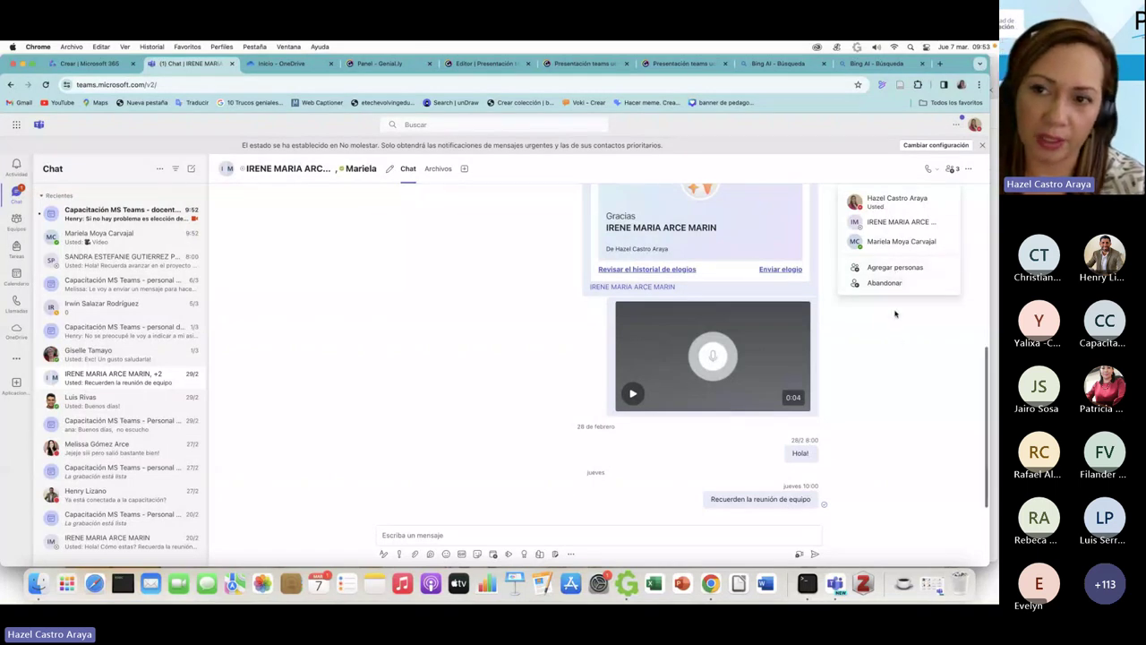
left_click(708, 265)
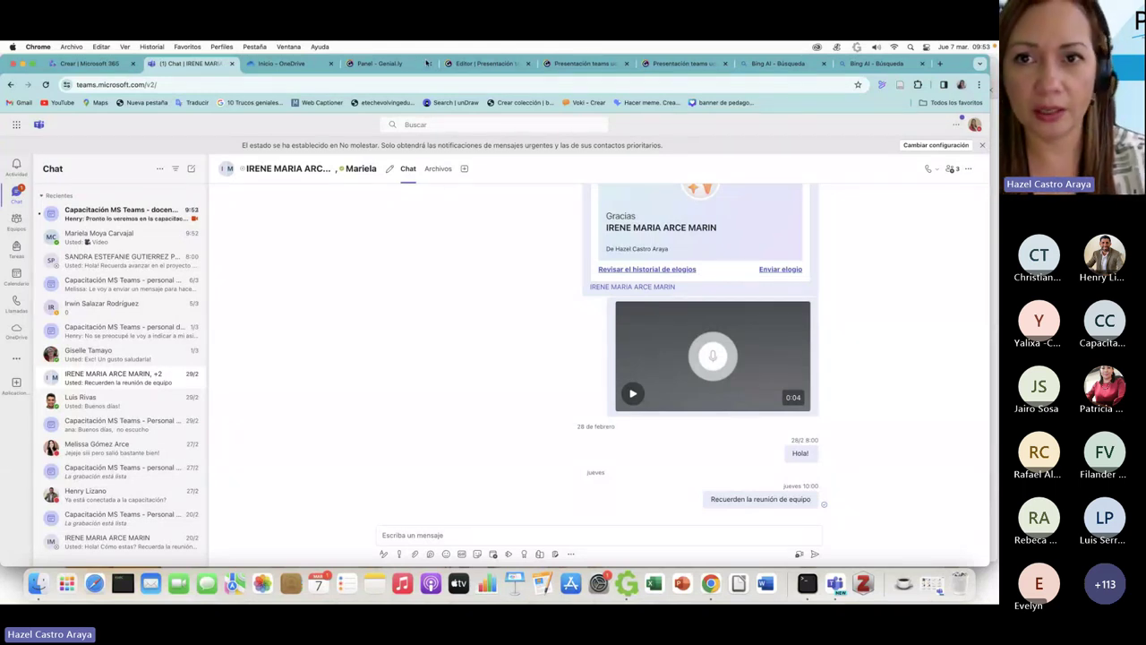
left_click(645, 65)
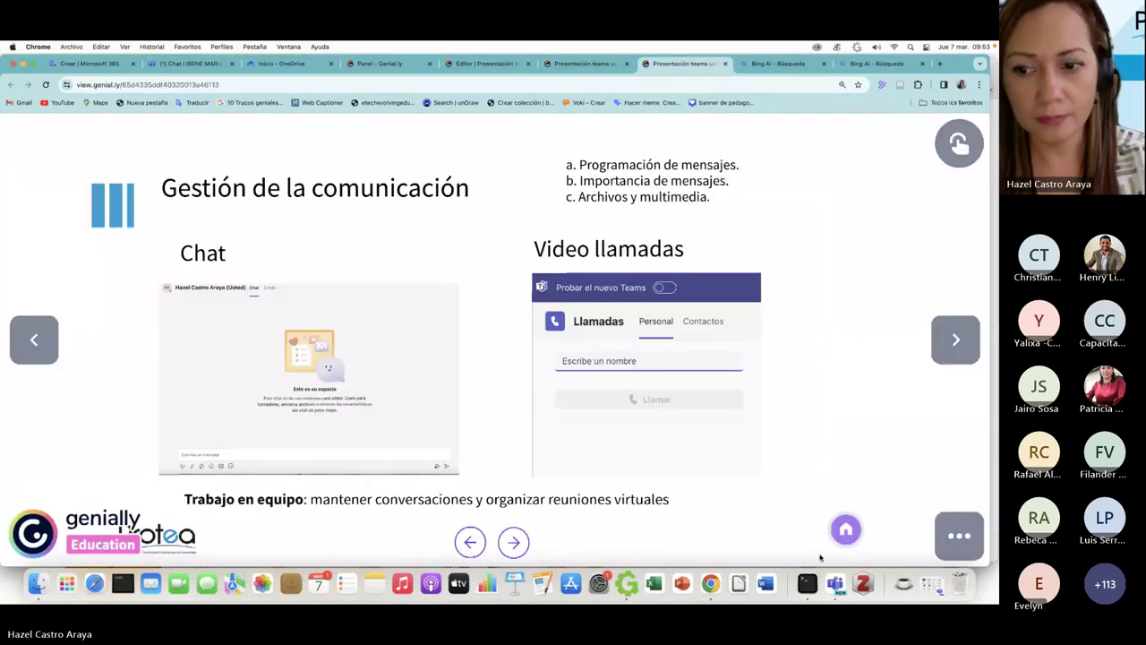
- Go to the mind-map home, open the Reuniones slide, and bring Teams forward
left_click(845, 530)
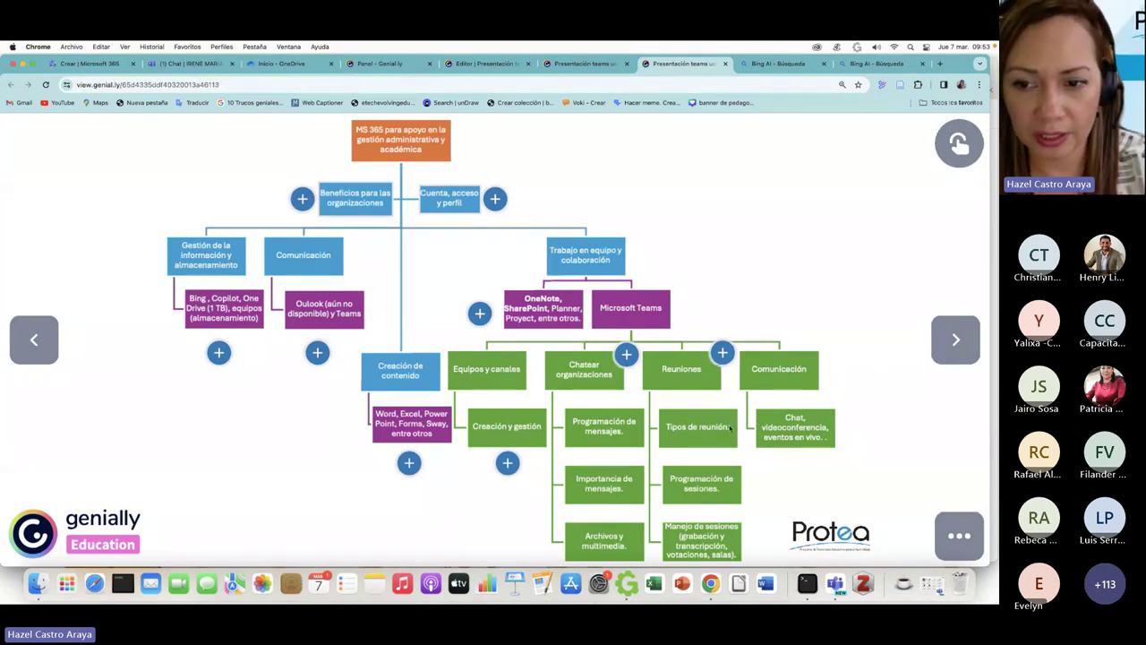
left_click(723, 353)
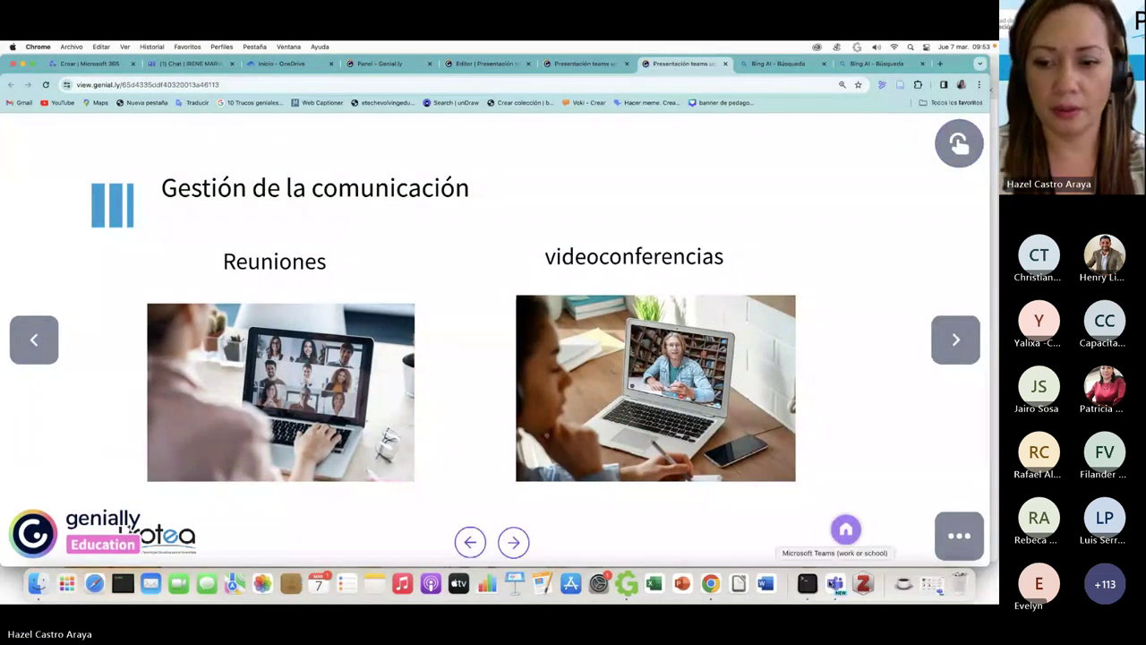
left_click(834, 583)
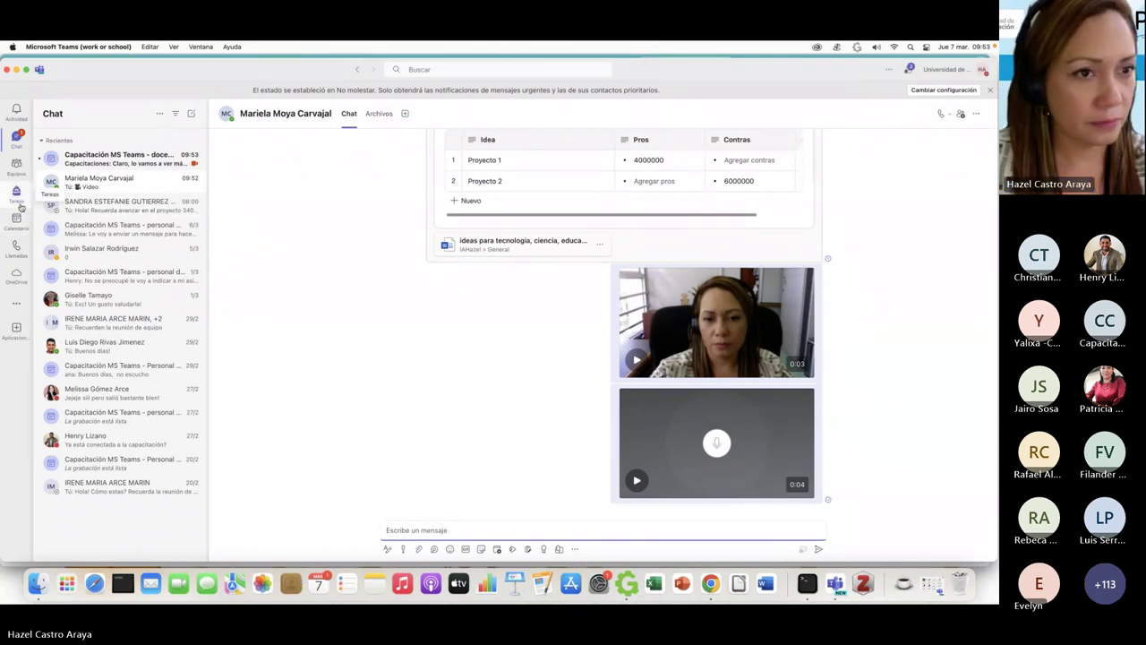
- In Calendario, try Reunirse ahora and new meeting forms, then list meeting types
left_click(15, 226)
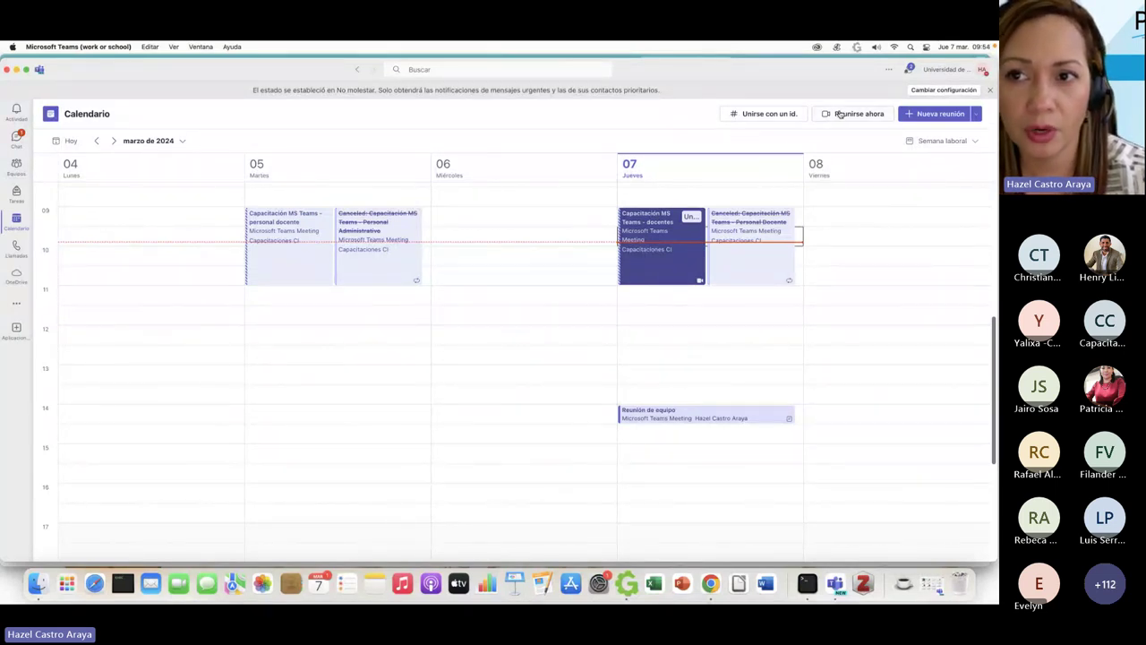
left_click(839, 114)
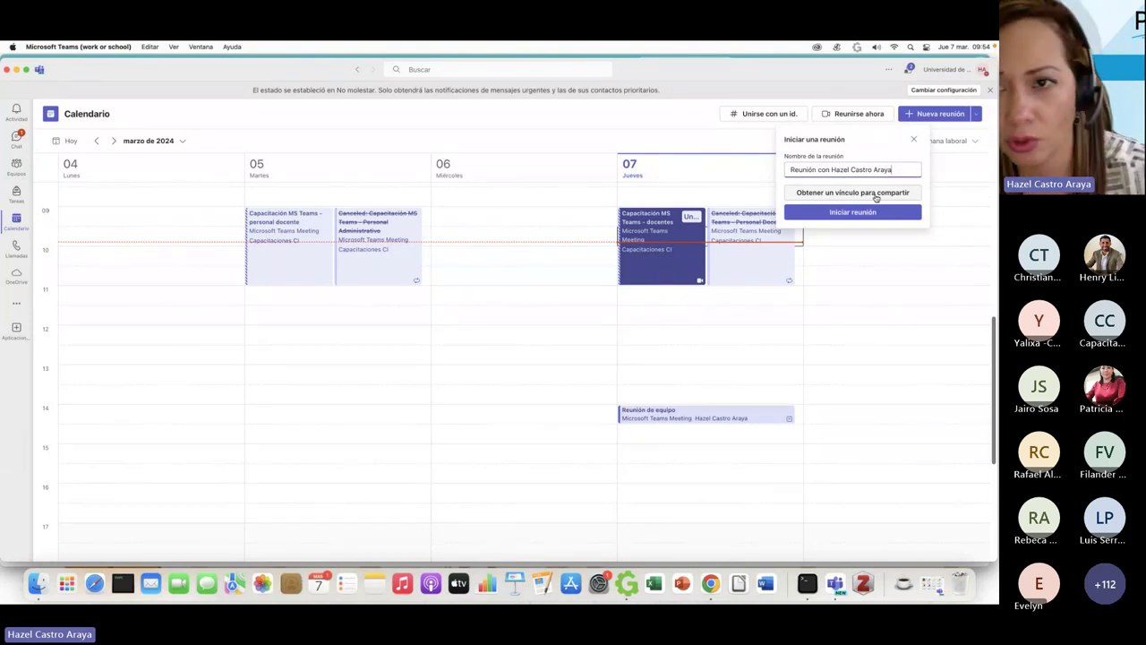
double_click(886, 258)
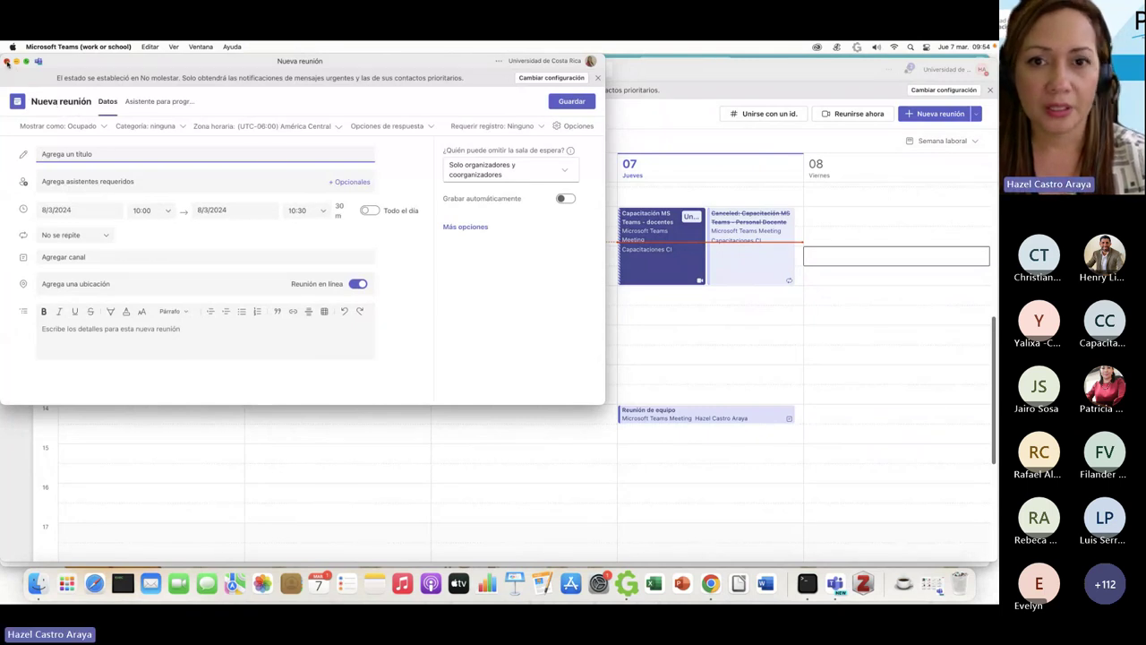
left_click(7, 61)
left_click(936, 114)
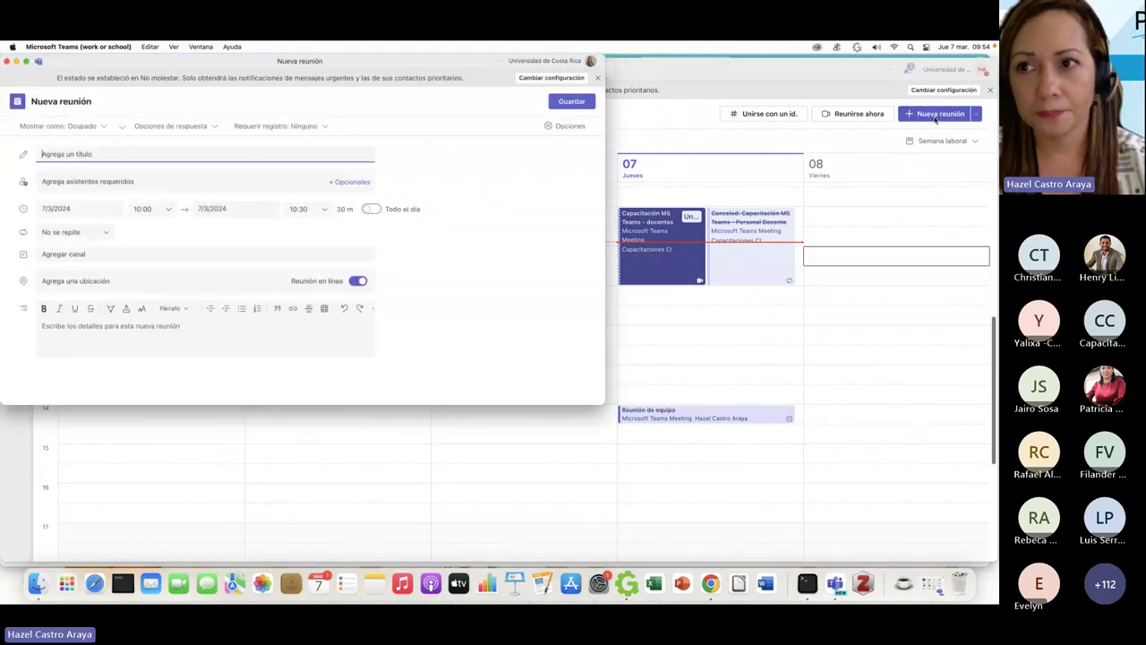
left_click(7, 61)
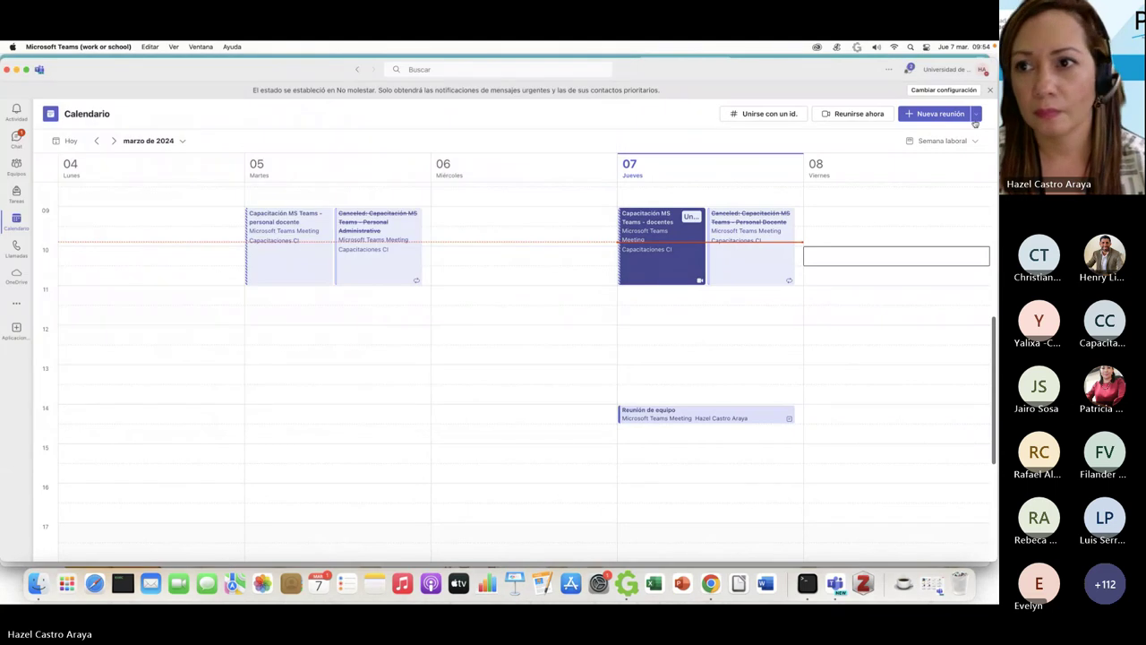
left_click(977, 114)
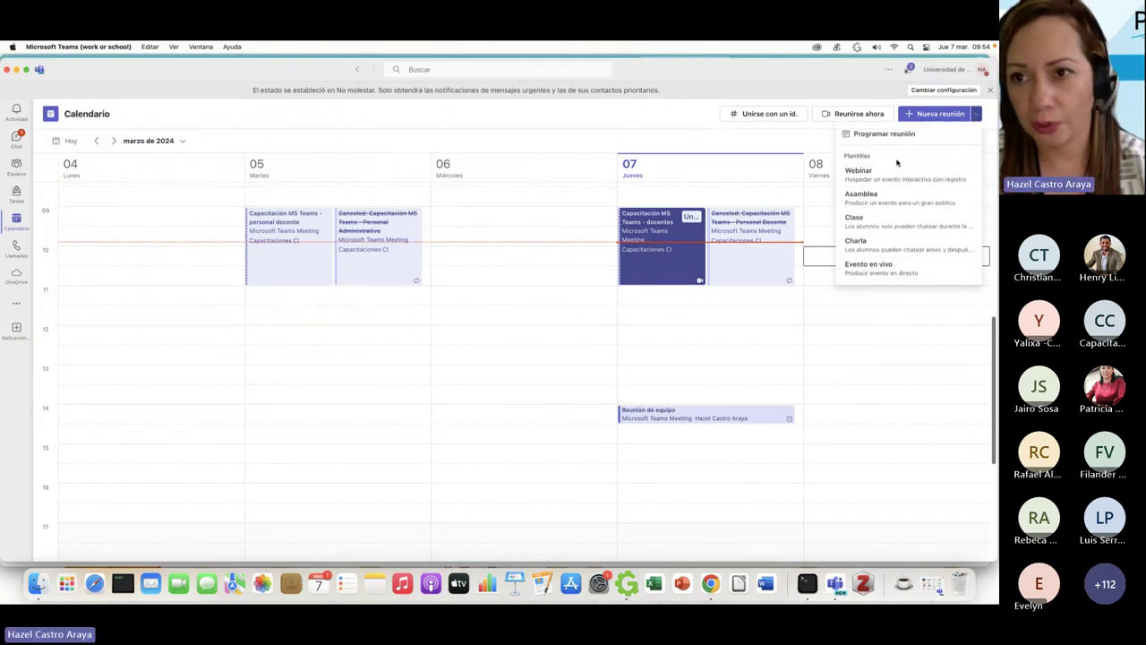
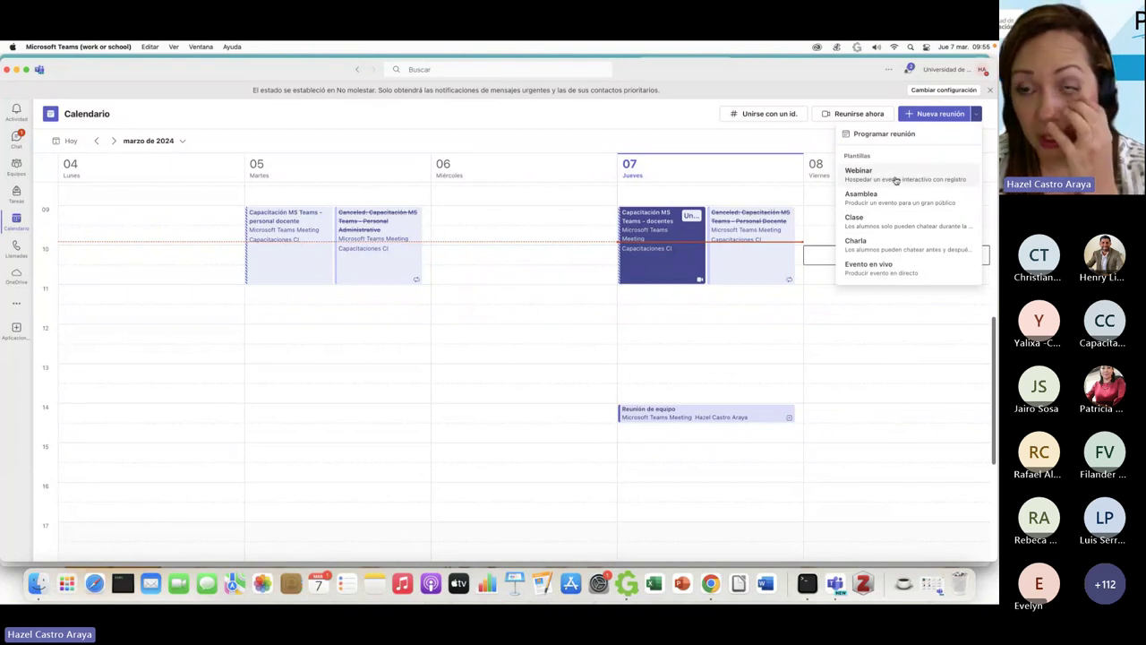
- Discard the webinar draft and show the Teams web calendar for the week of 04–08 March 2024
left_click(895, 180)
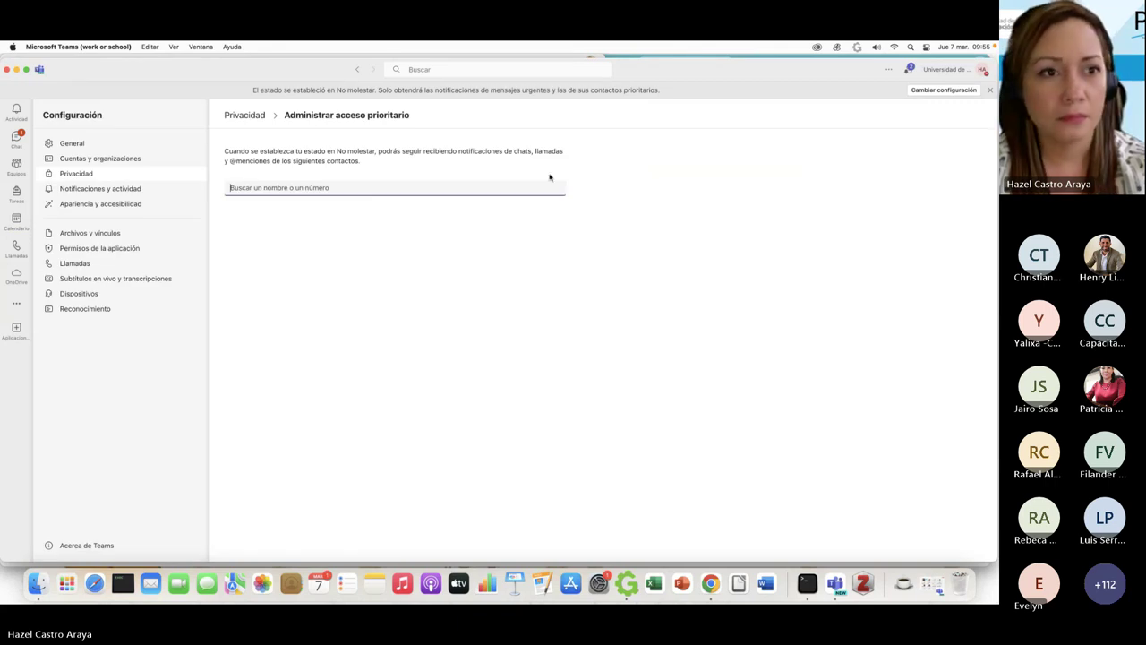
left_click(7, 68)
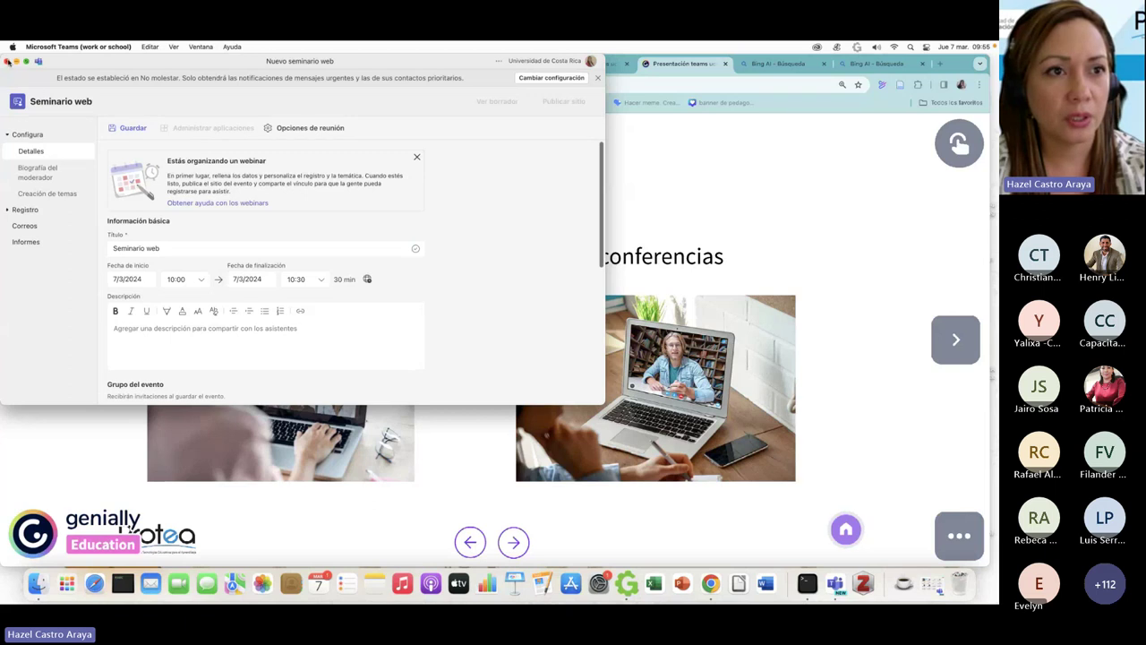
triple_click(540, 276)
left_click(7, 61)
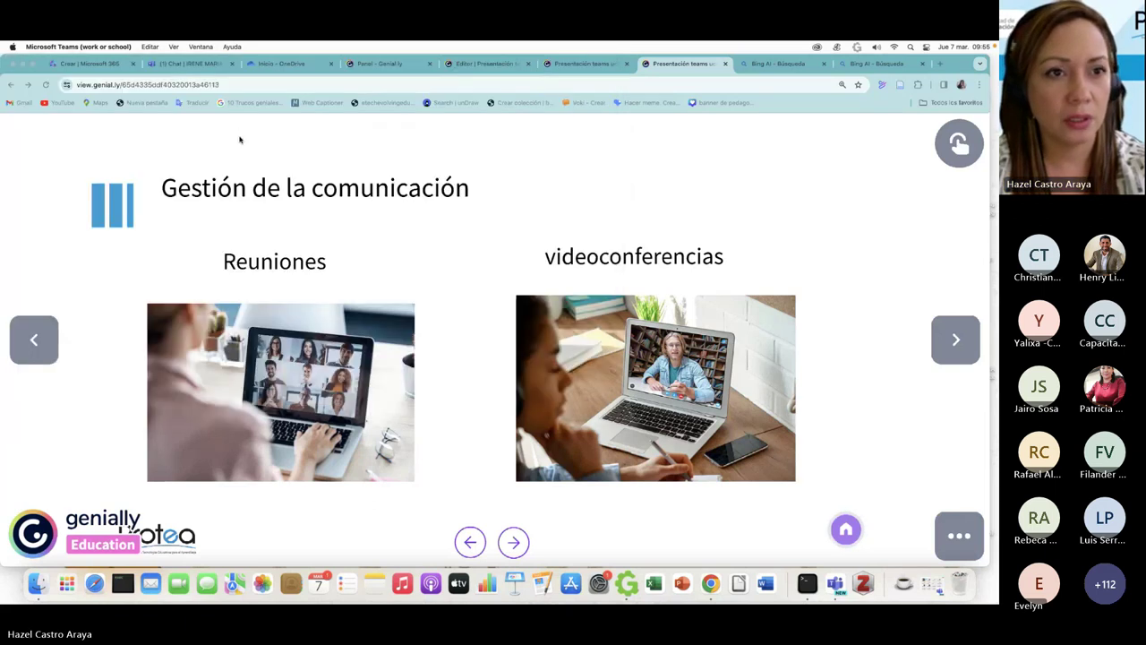
left_click(158, 65)
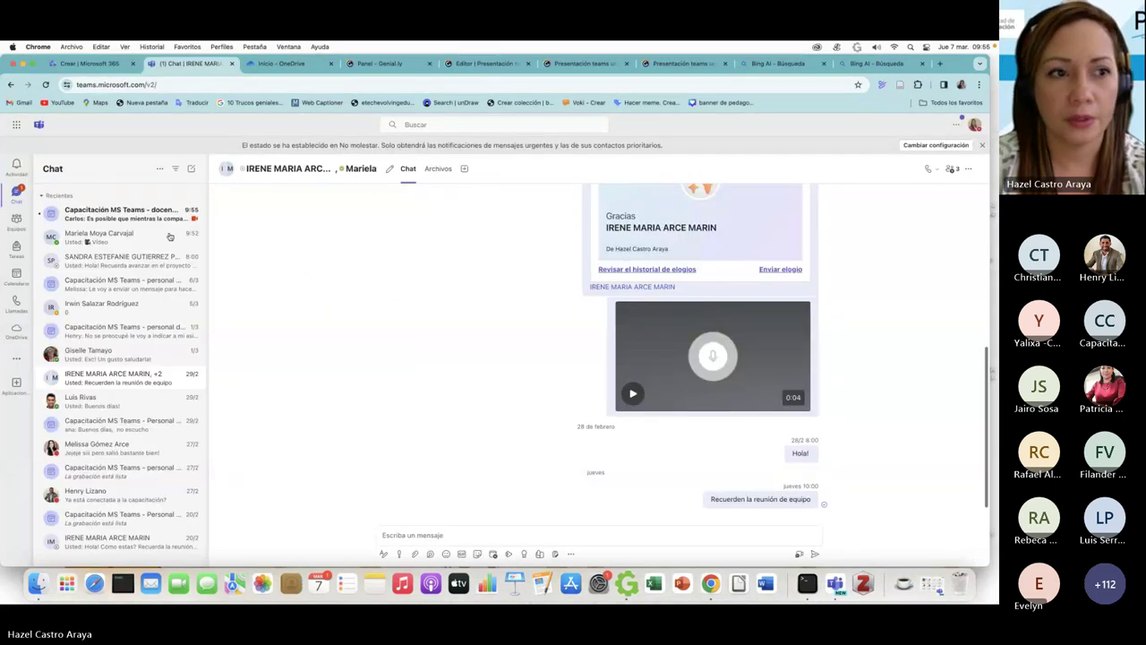
left_click(16, 274)
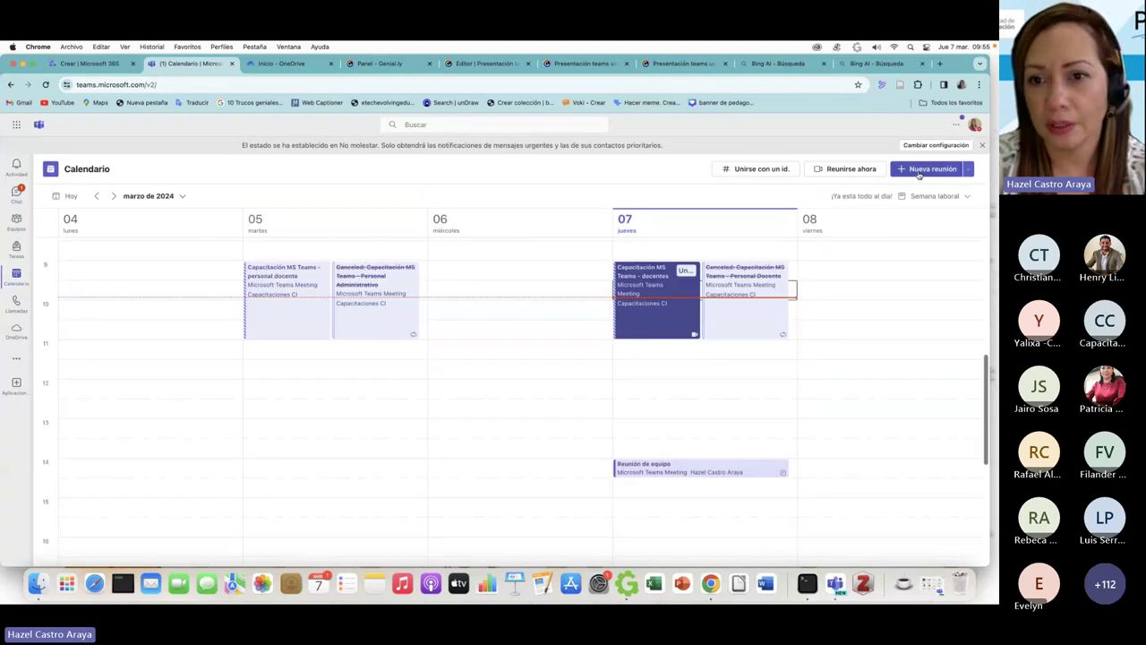
- Create a new meeting for 7/3/2024, 10:00–10:30, titled 'Reunión de equipo de prueba'
left_click(927, 168)
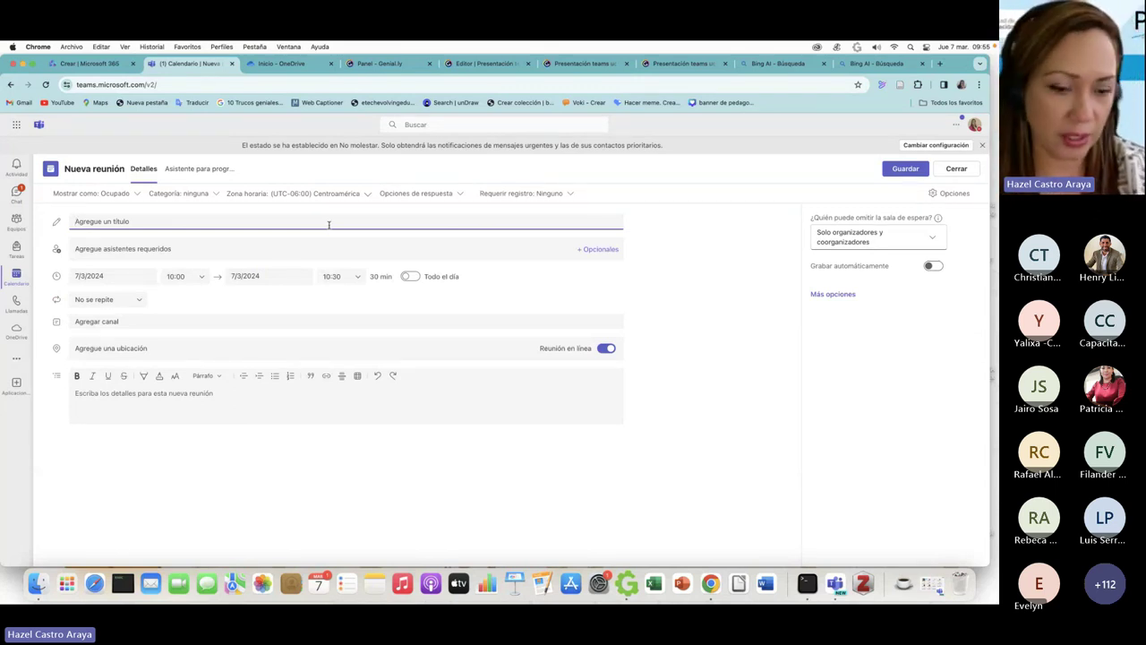
type("Reuni")
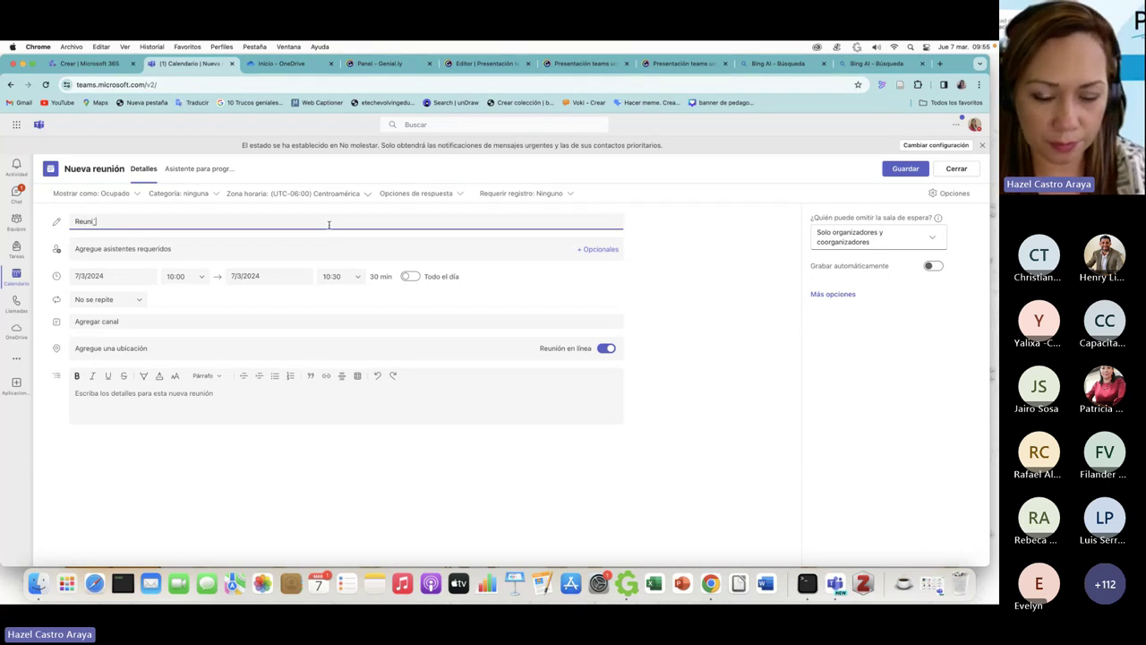
type("ón de co")
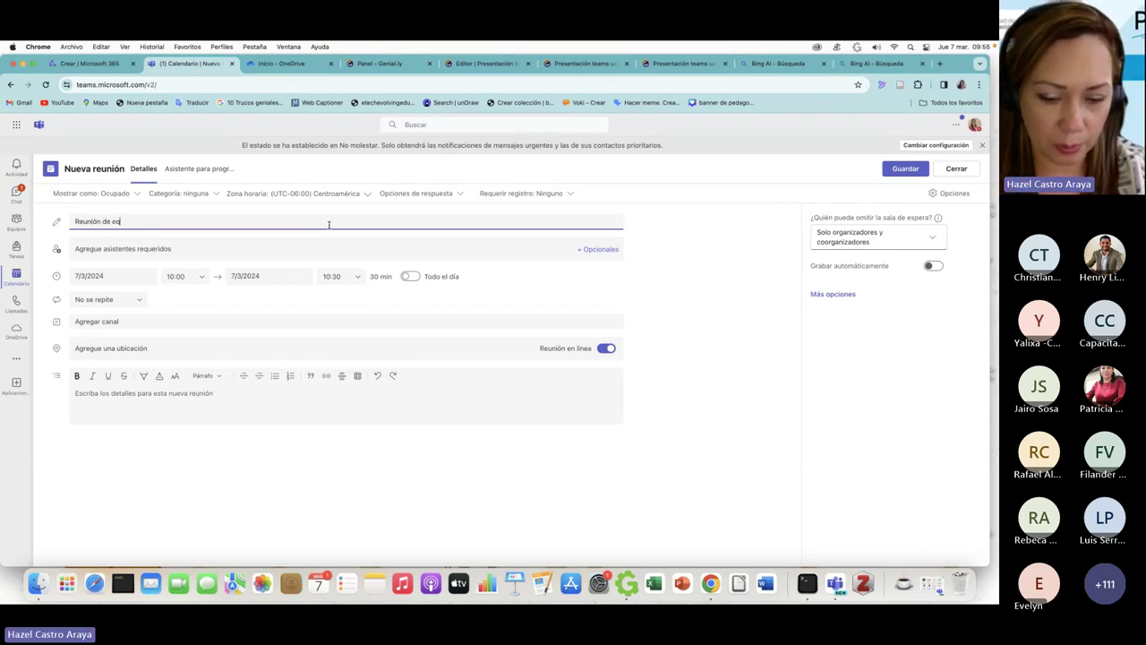
type("ui")
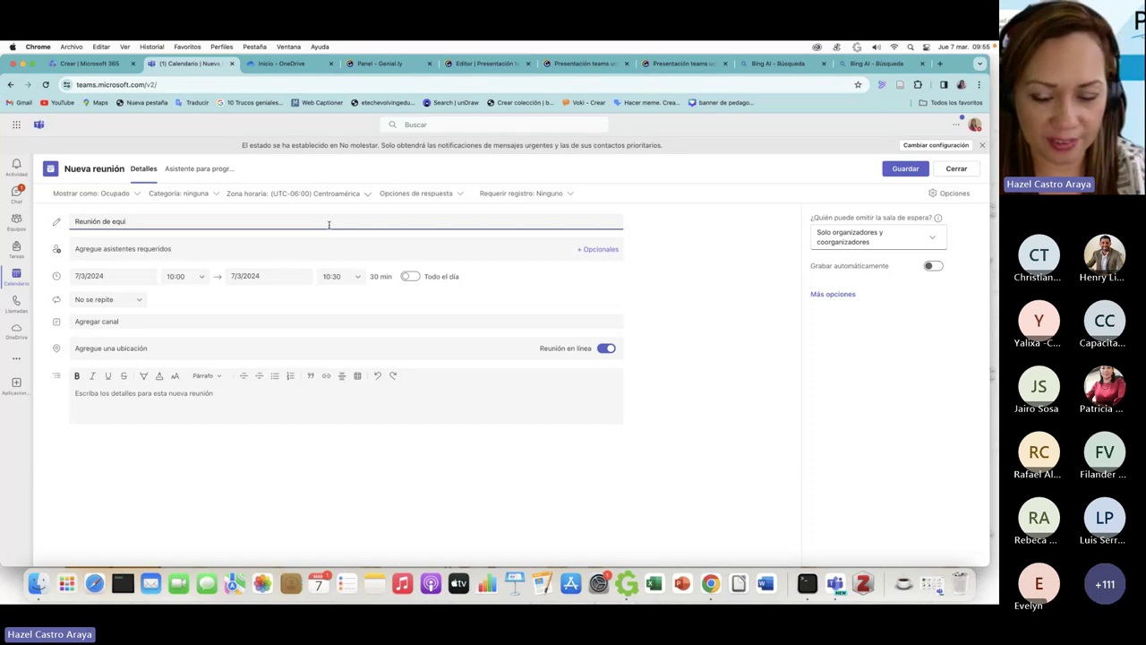
type("po de prueba")
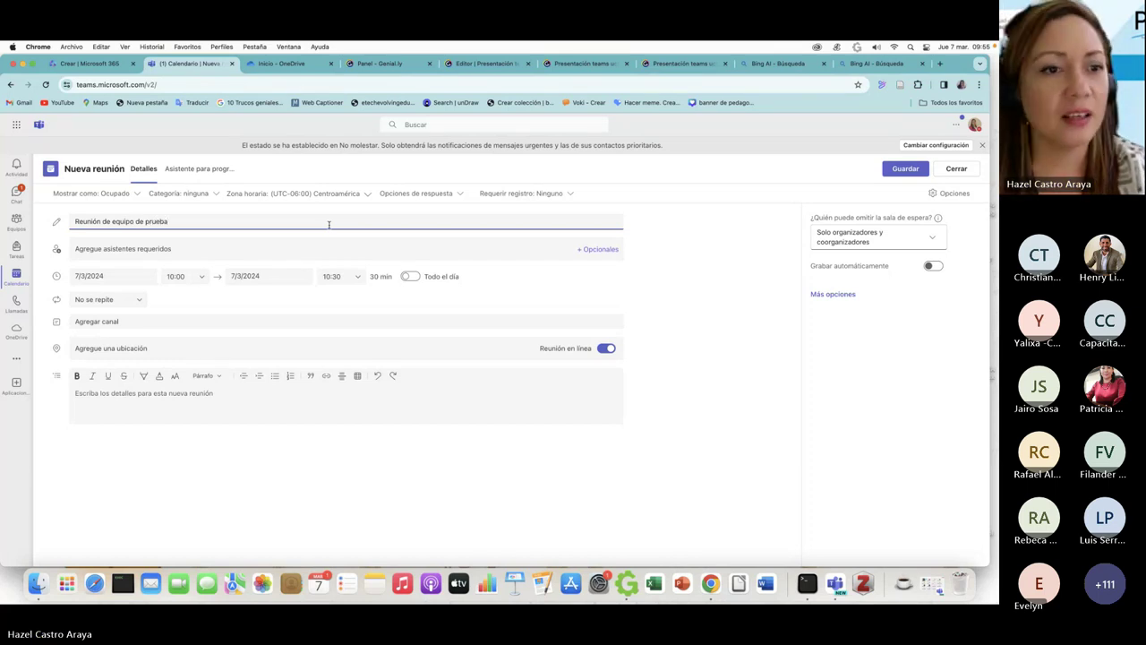
- Add two people from the suggestions as required attendees and add an optional-attendees field
left_click(339, 250)
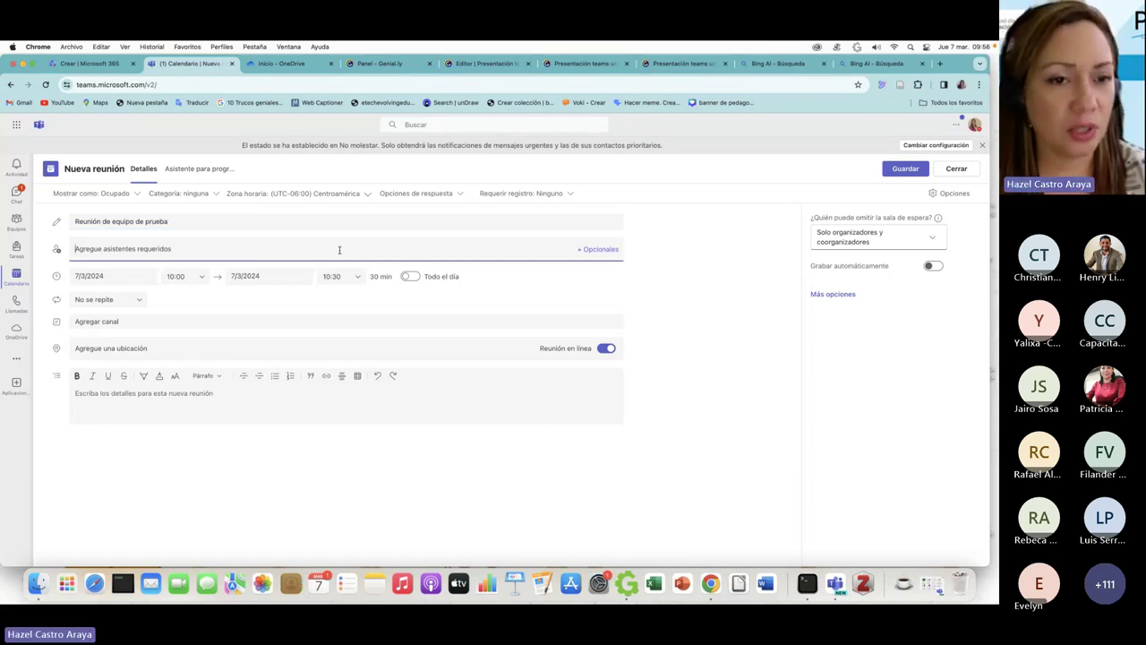
type("mar")
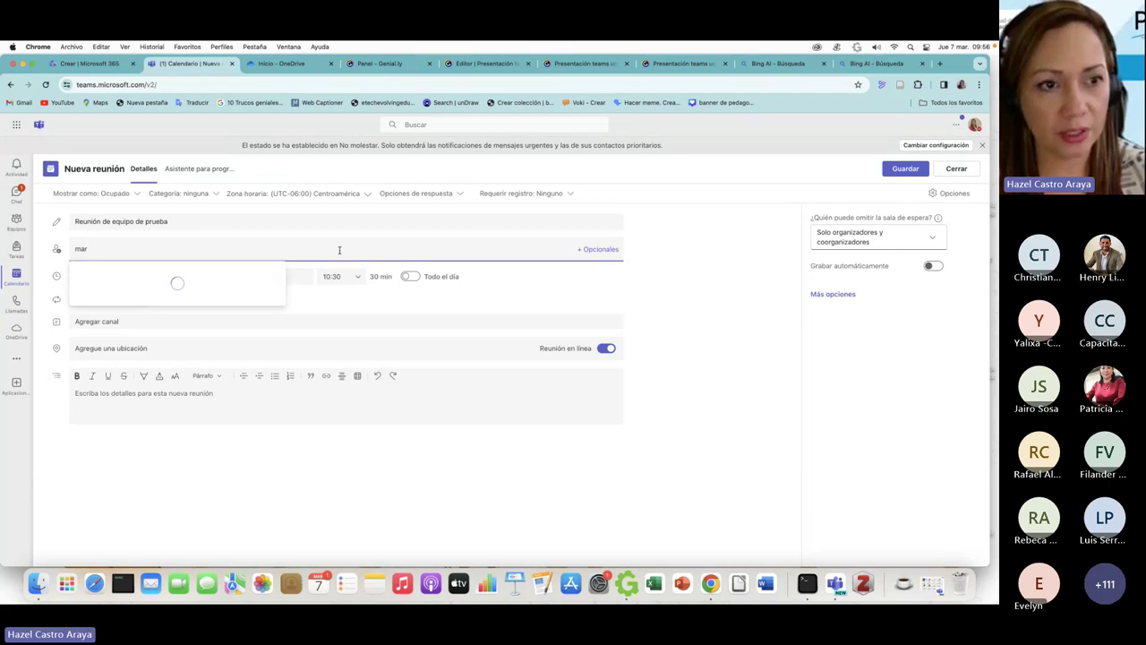
type("iela")
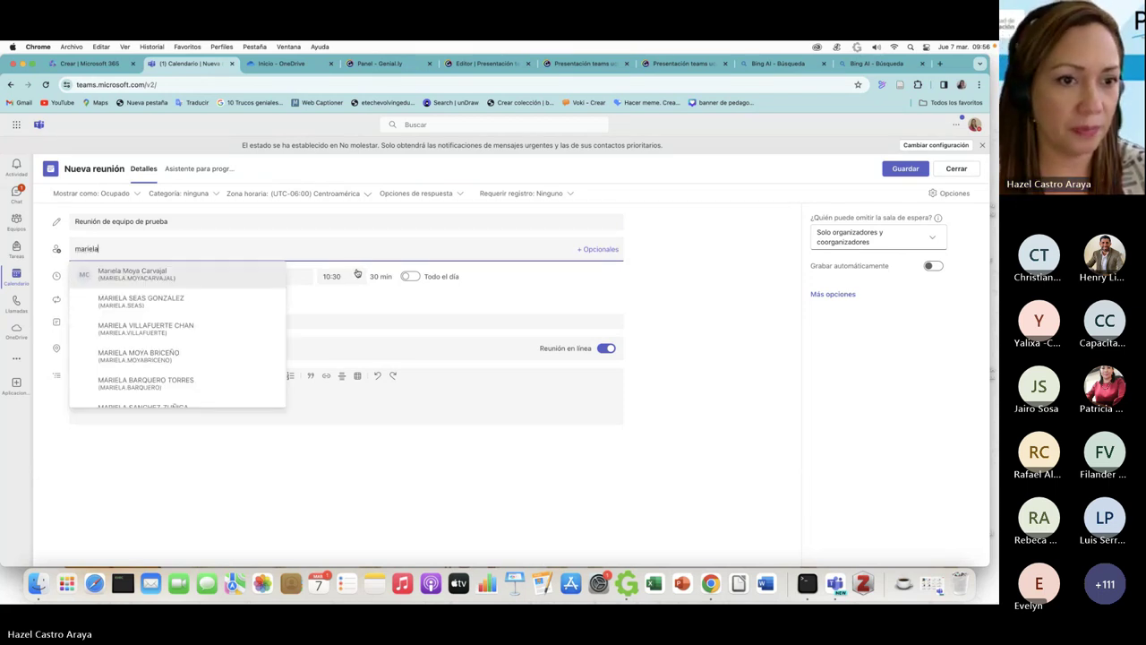
left_click(238, 275)
type("ire")
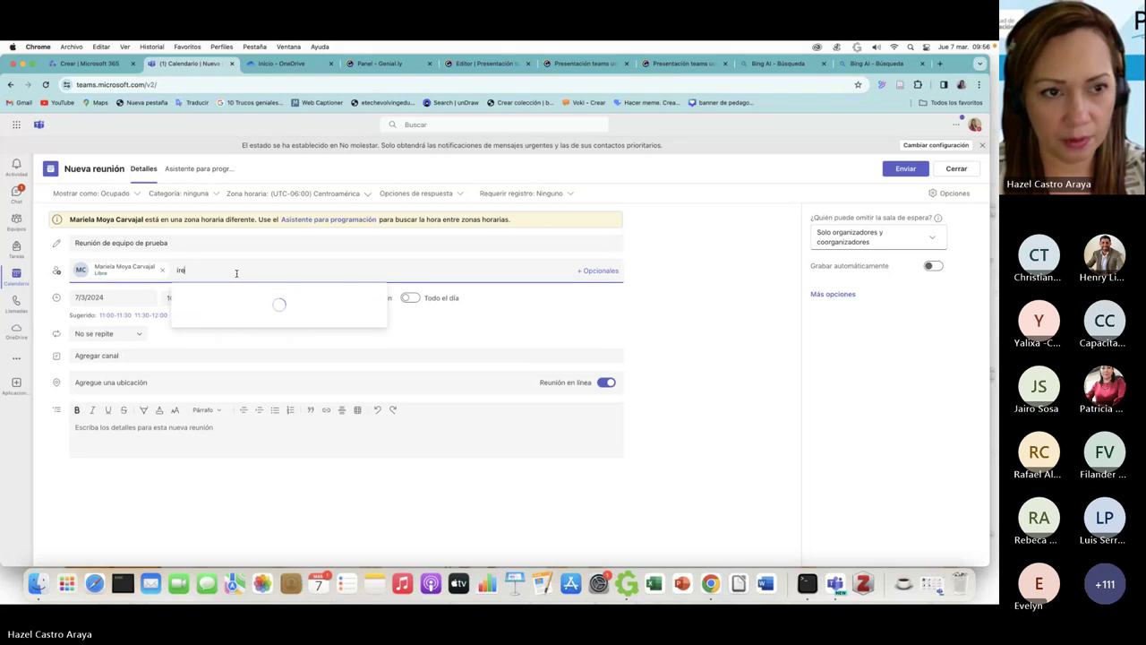
type("ne")
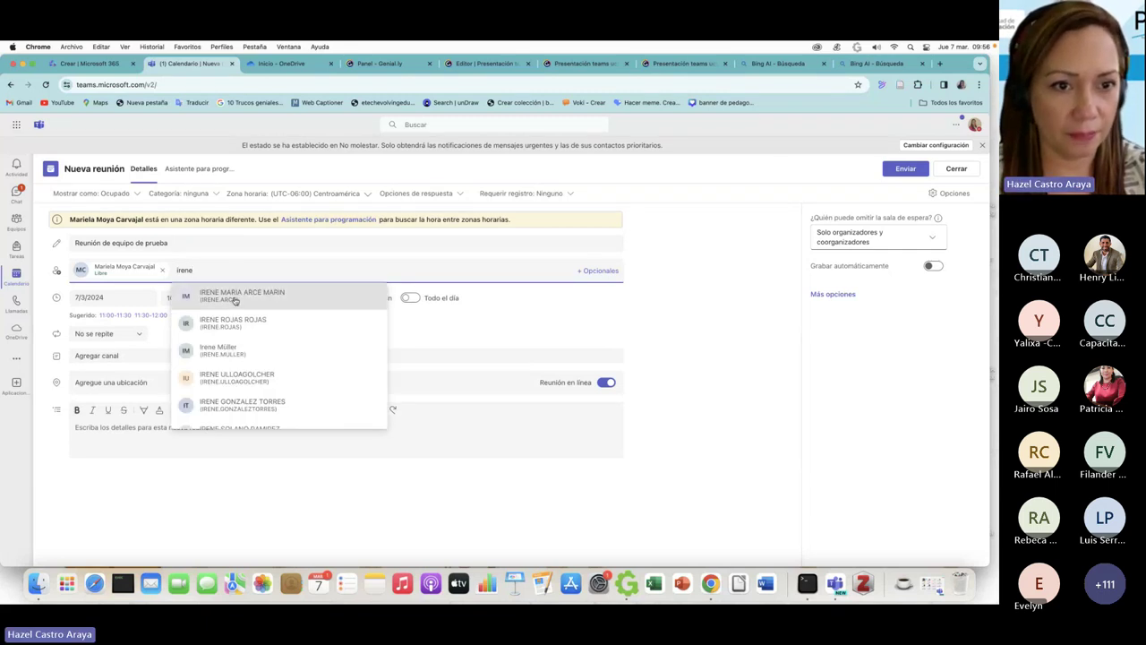
left_click(235, 300)
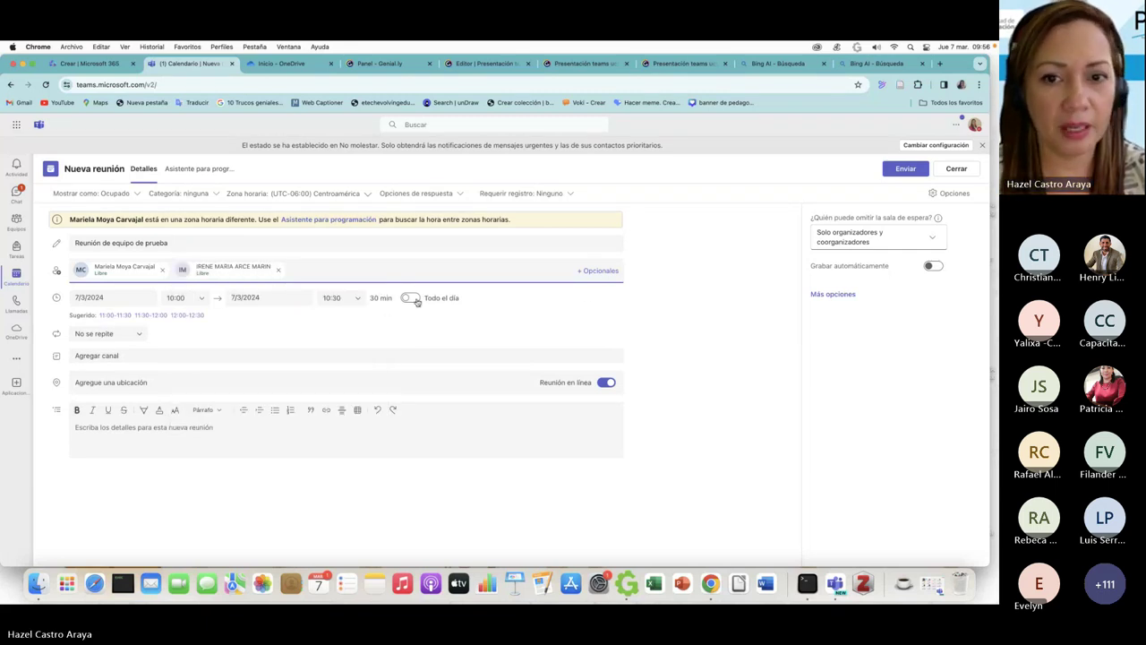
left_click(598, 270)
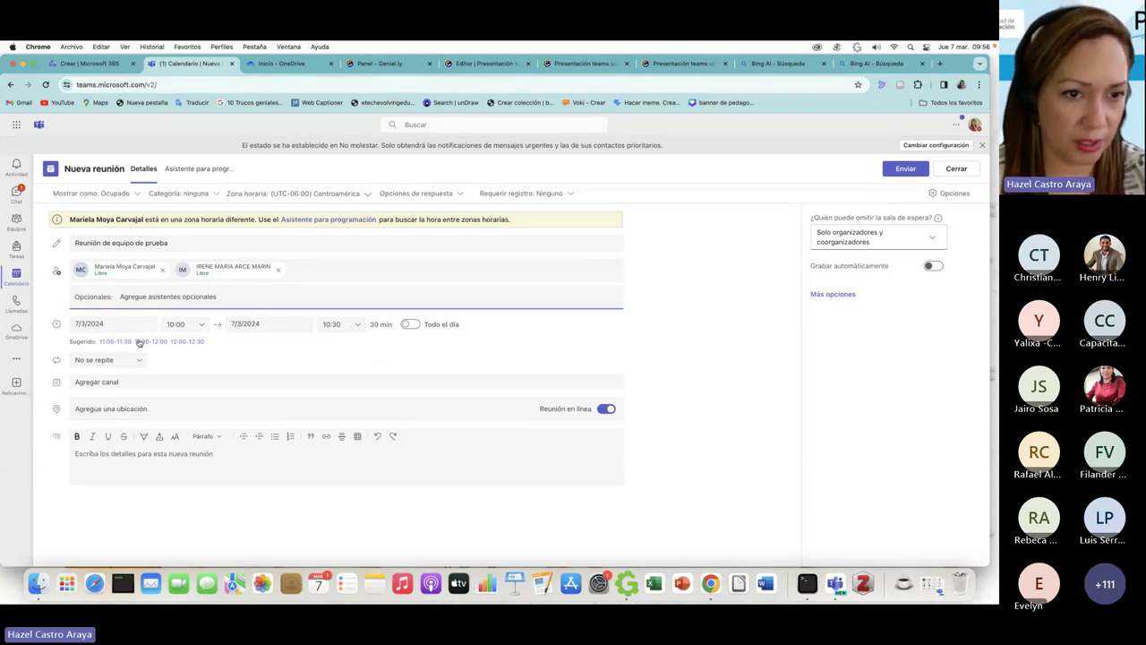
- Move the meeting to 14/3/2024, 11:00–11:30, keeping recurrence as 'No se repite'
left_click(136, 325)
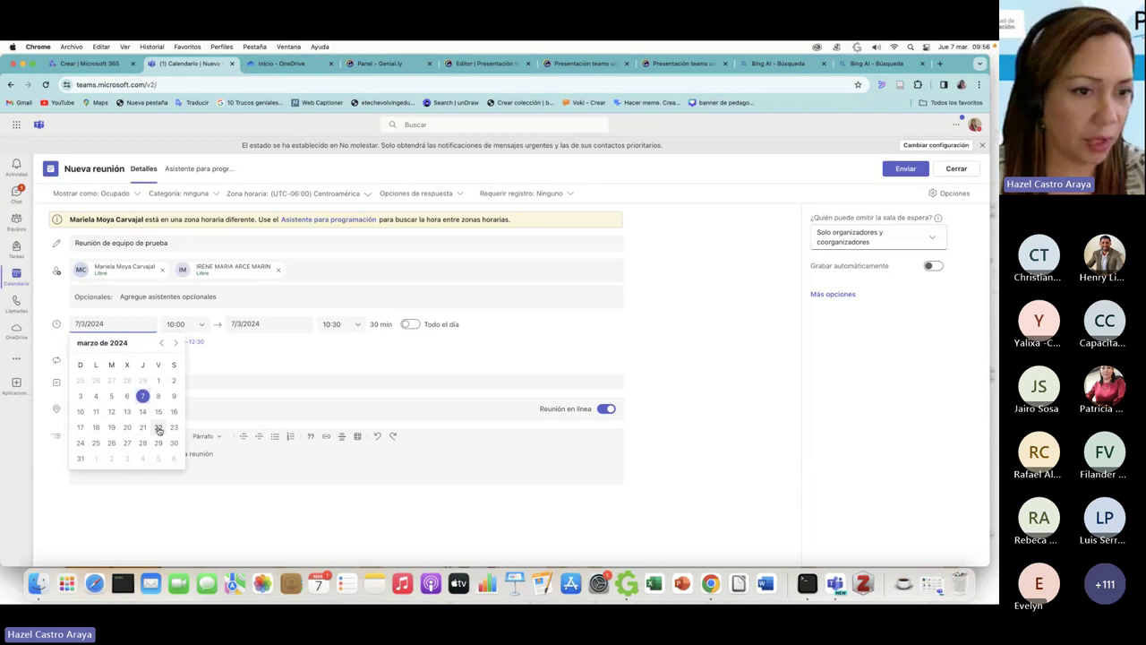
left_click(147, 410)
left_click(188, 325)
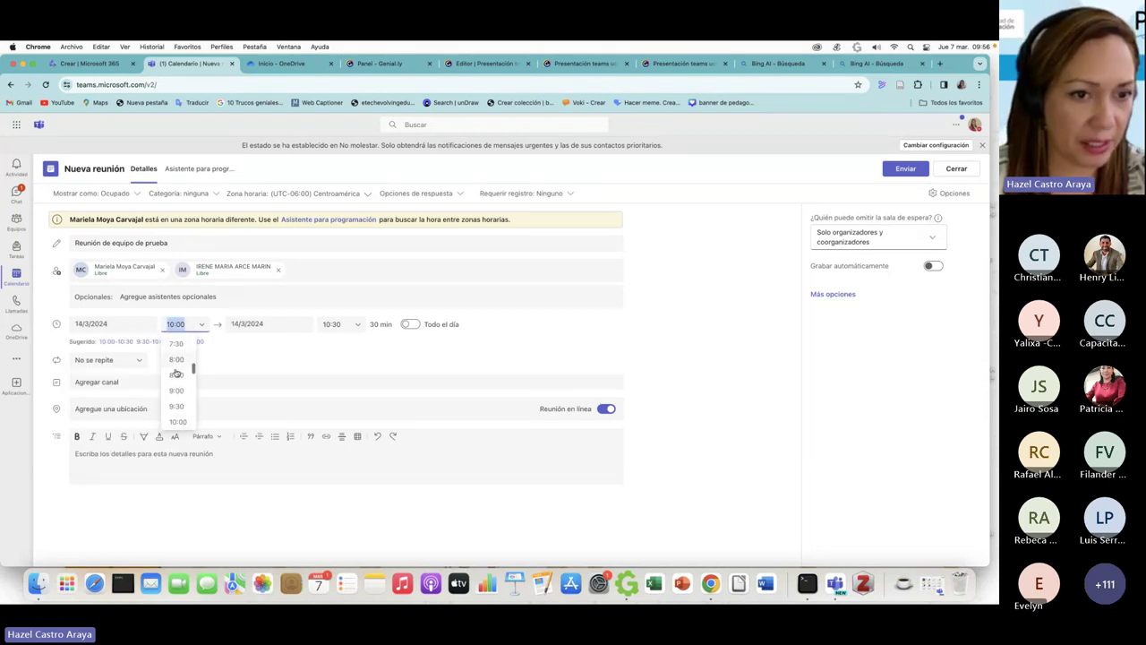
left_click(178, 415)
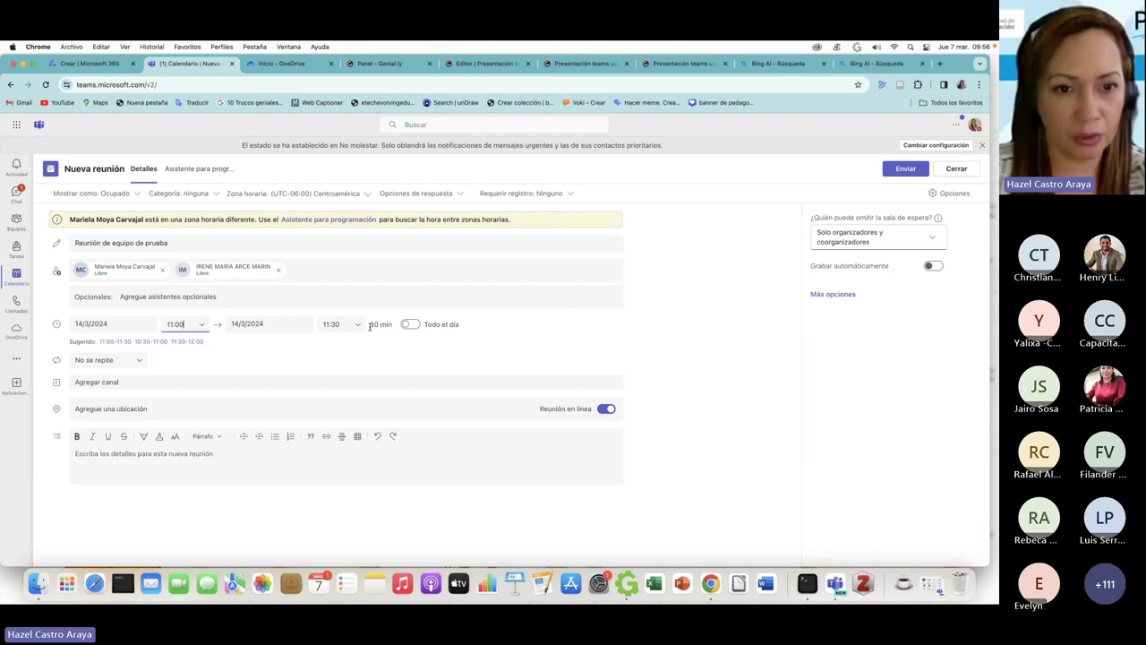
left_click(136, 362)
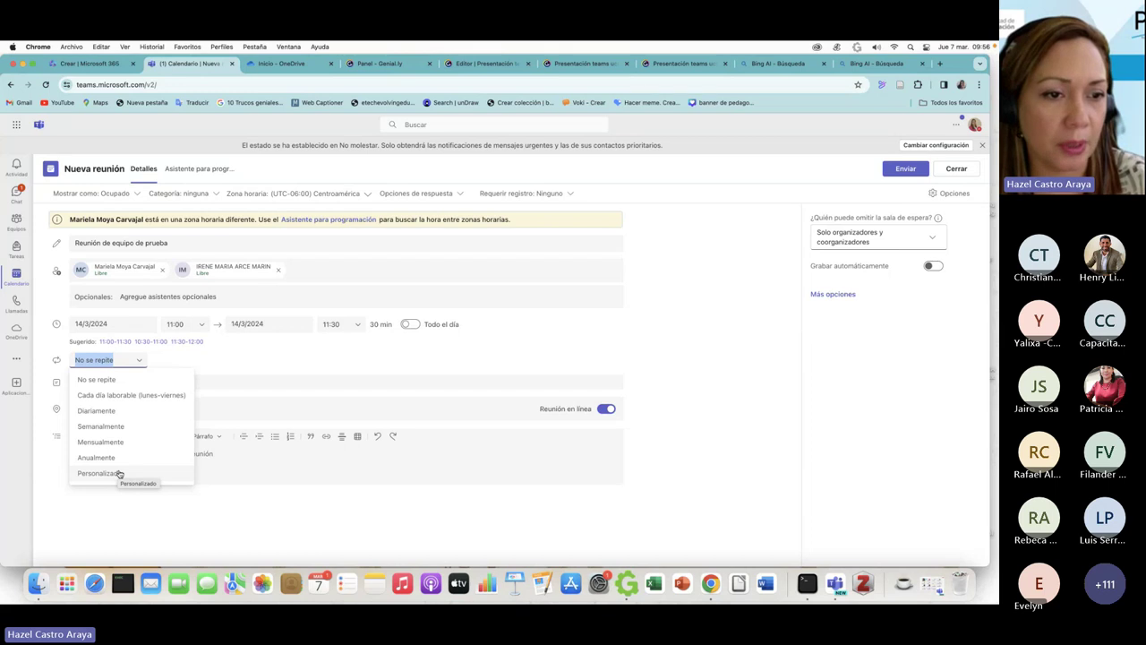
left_click(237, 368)
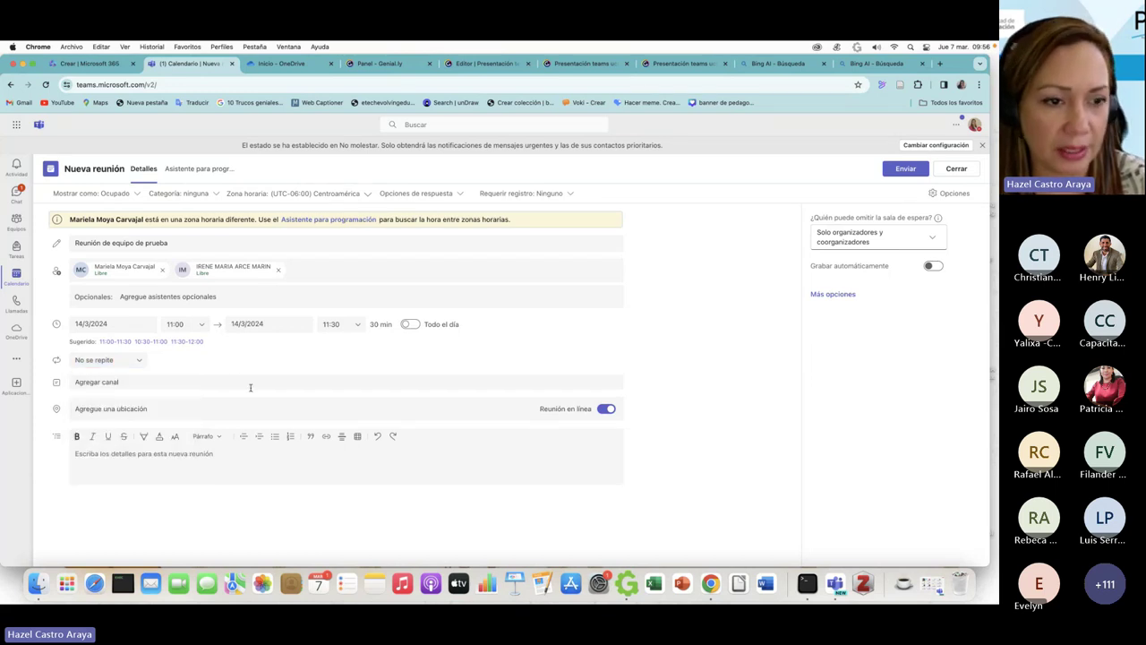
- Turn off 'Reunión en línea' and add the Equipo de prueba General channel to the meeting
left_click(606, 408)
left_click(150, 410)
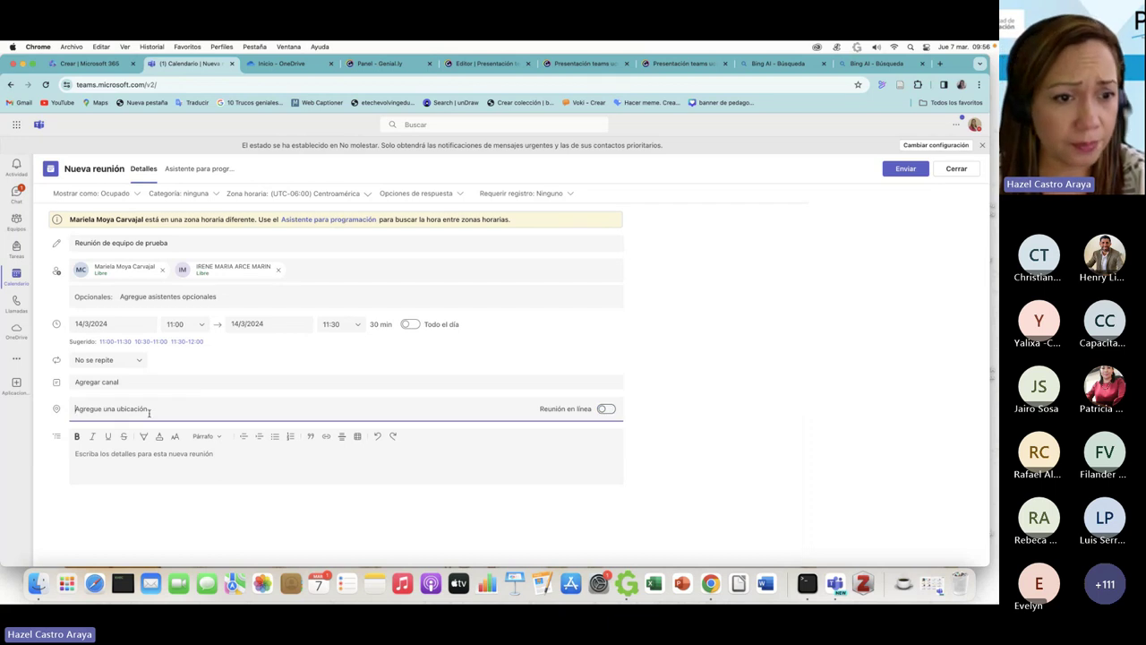
left_click(137, 380)
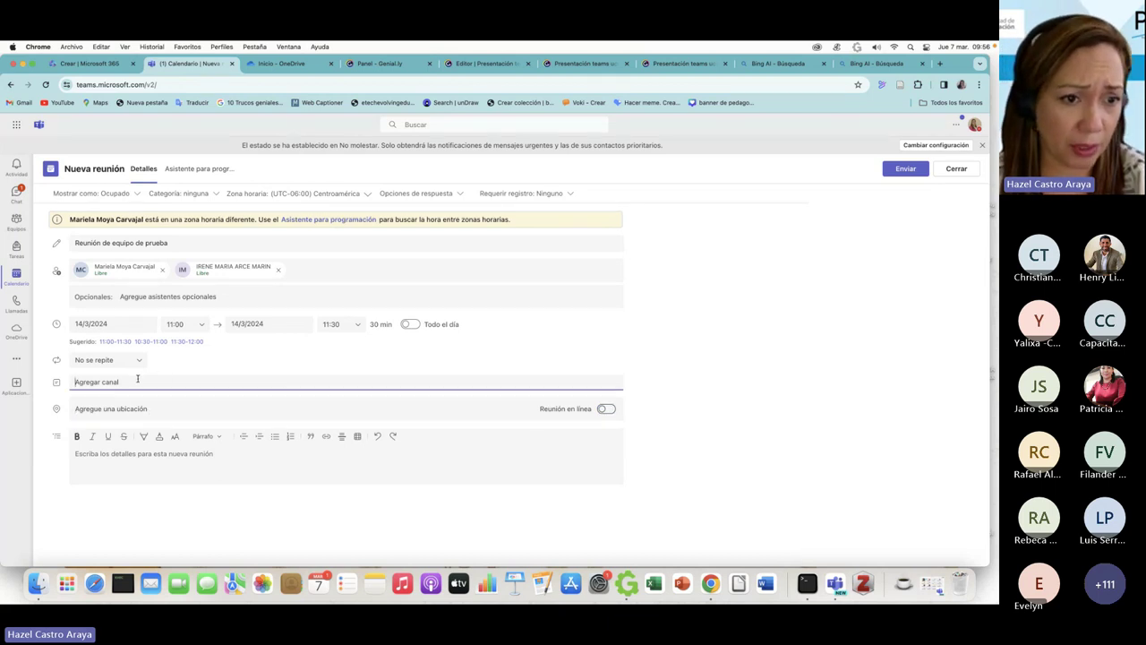
scroll(158, 430, "down", 2)
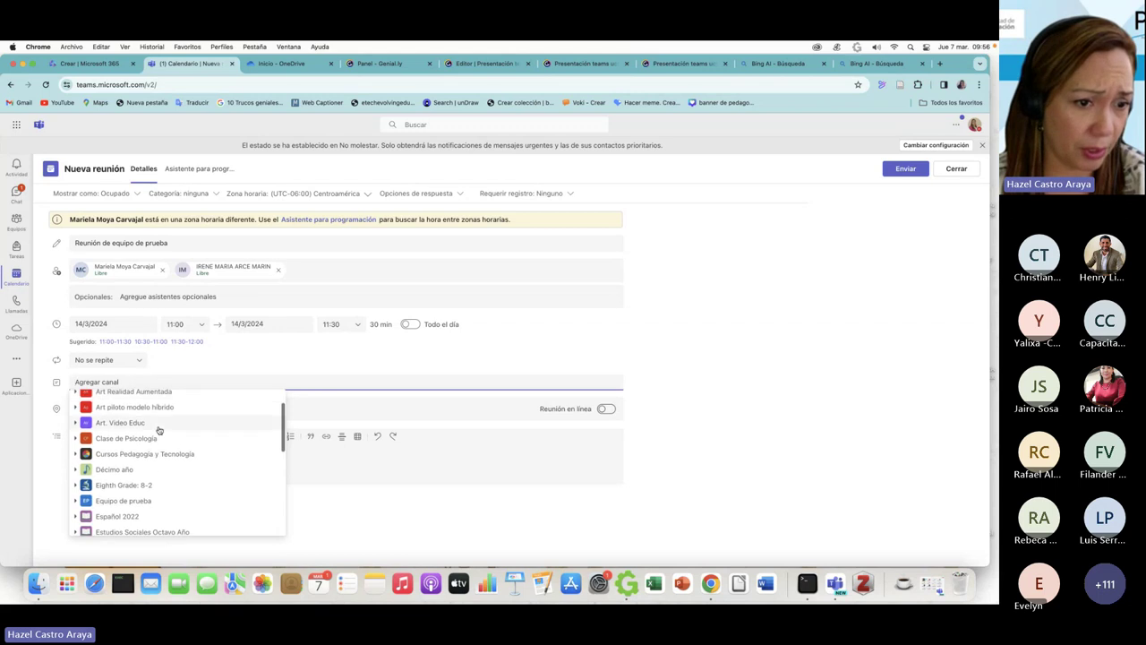
scroll(159, 429, "down", 5)
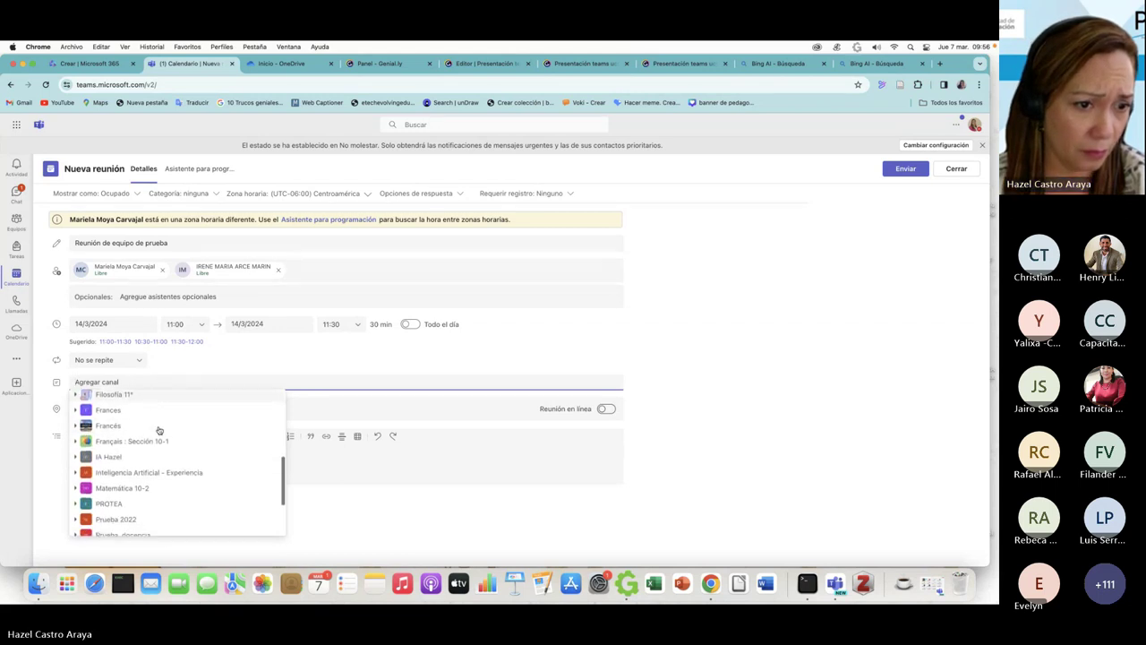
scroll(158, 429, "down", 4)
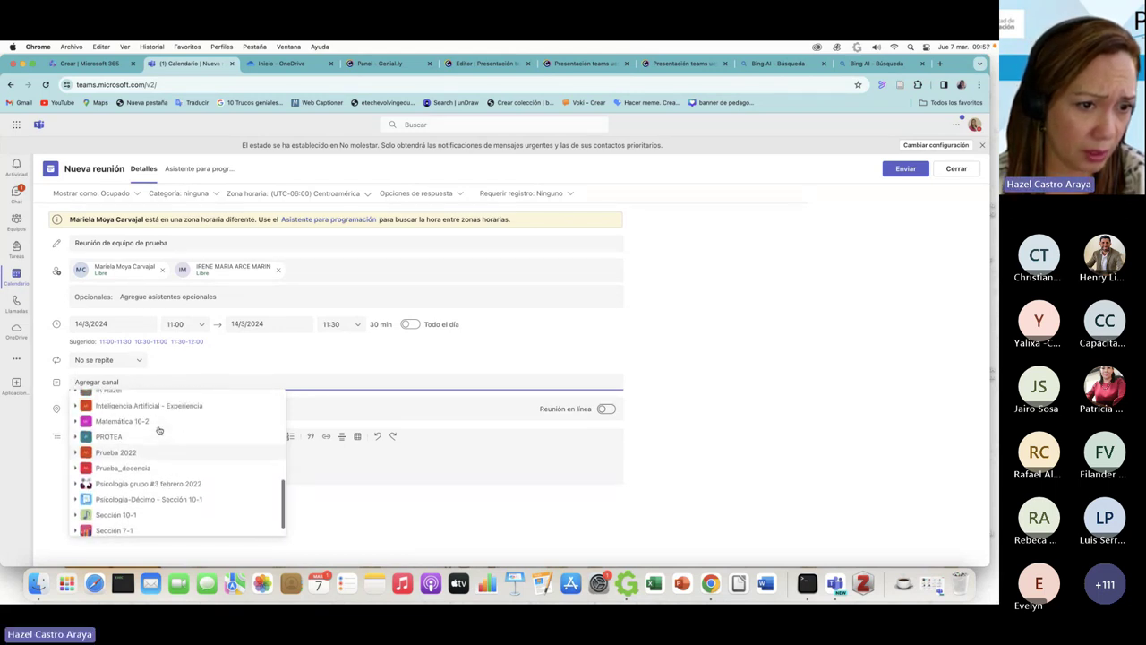
scroll(159, 430, "up", 5)
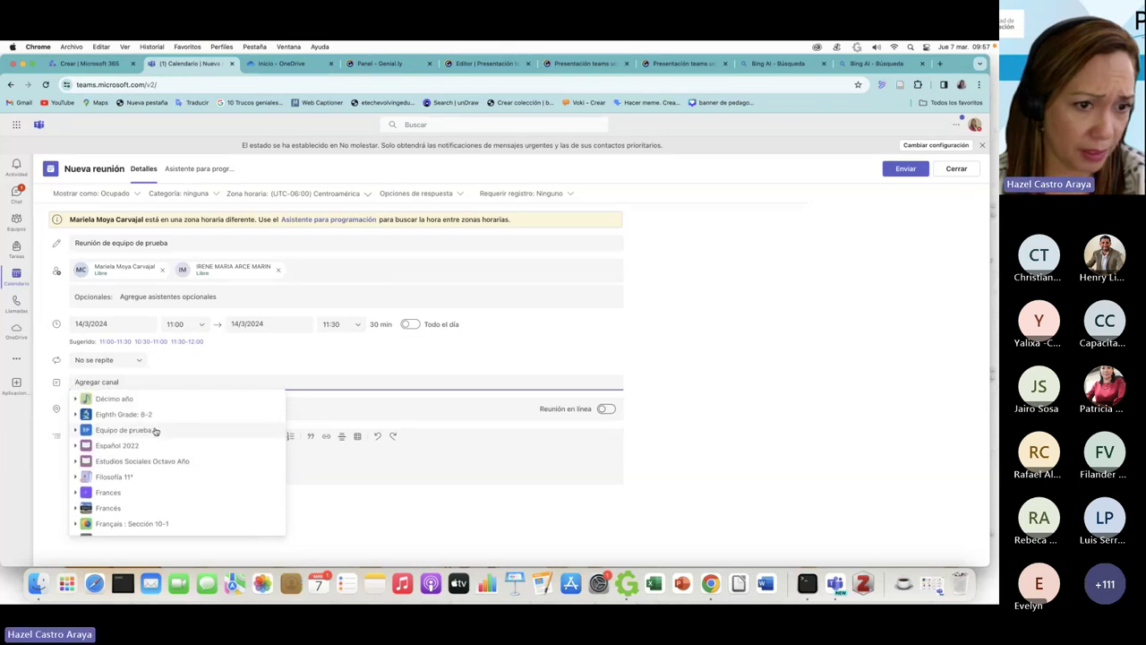
left_click(154, 431)
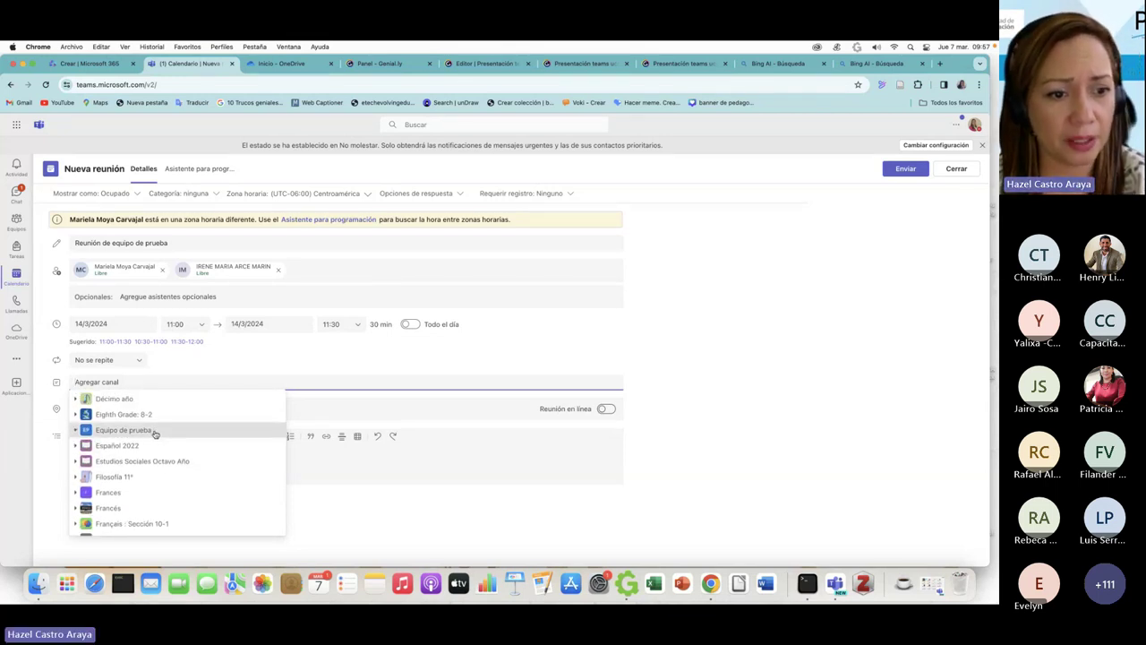
left_click(149, 445)
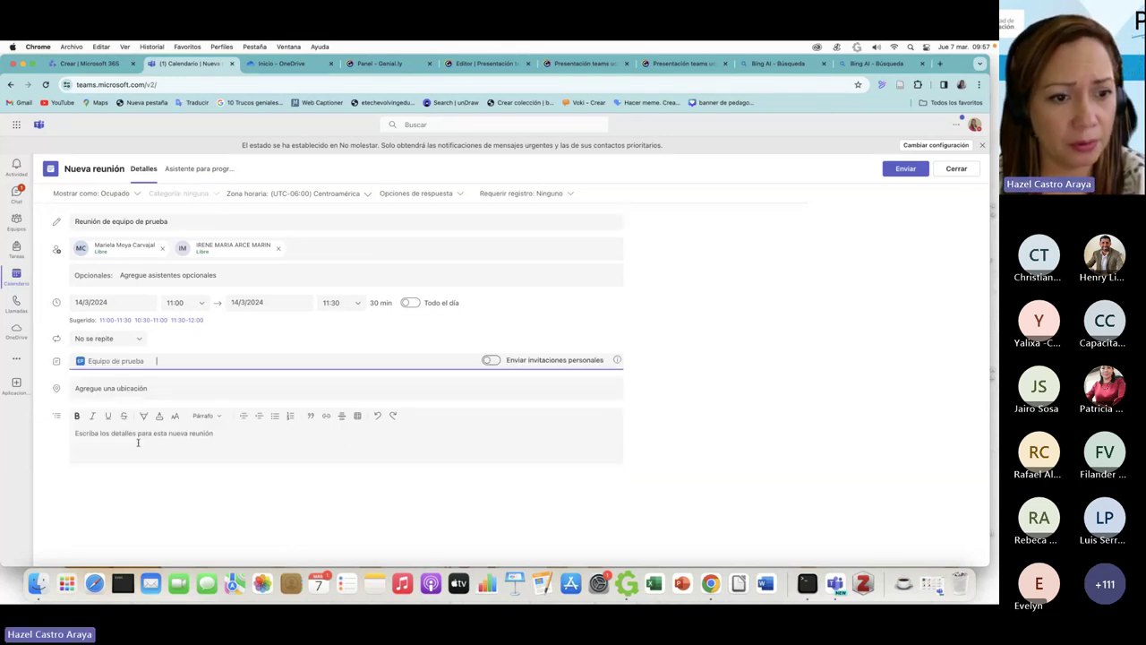
- Enter 'universidad de costa rica' as the meeting location
left_click(127, 388)
type("Sitea")
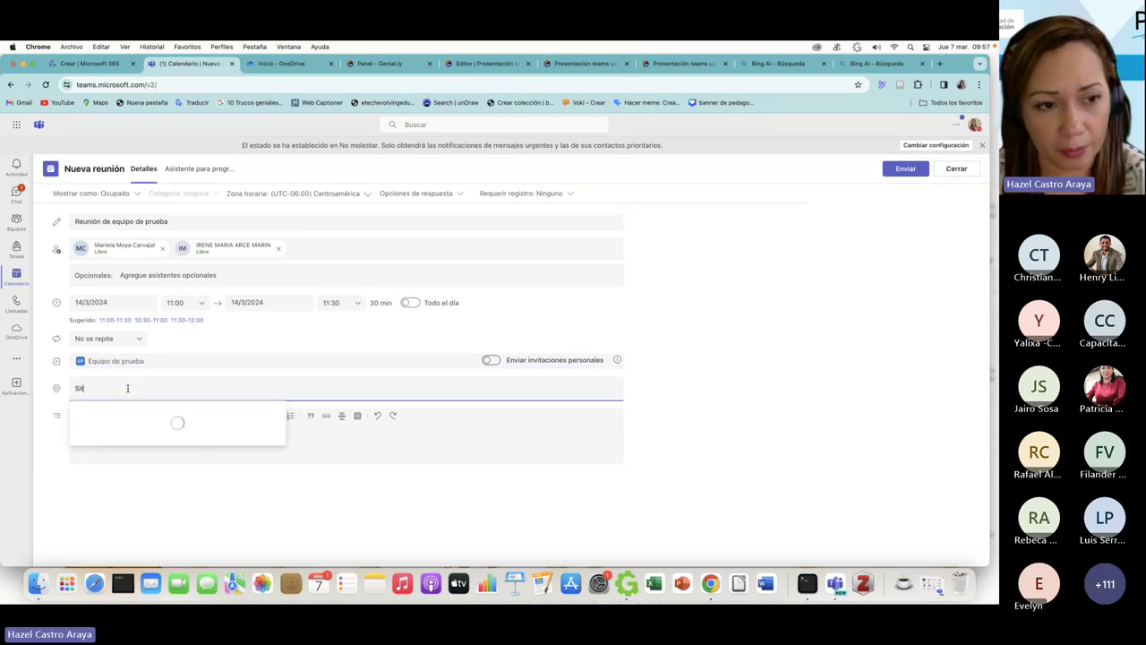
key("BackSpace")
key("BackSpace")
key("BackSpace")
key("BackSpace")
key("BackSpace")
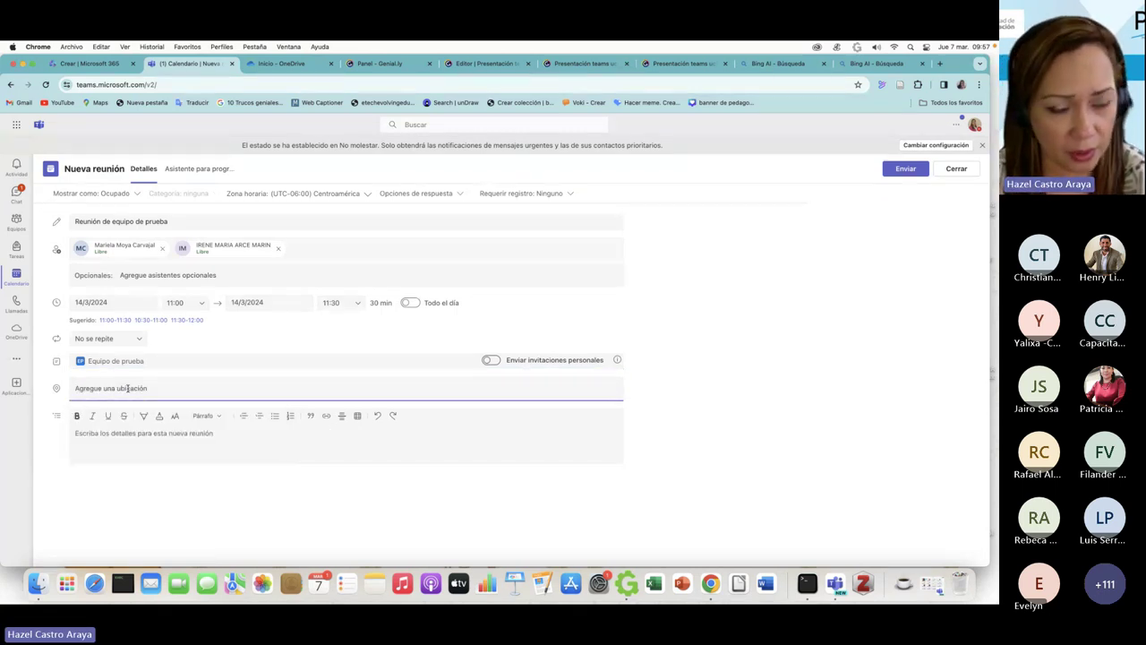
type("Facu")
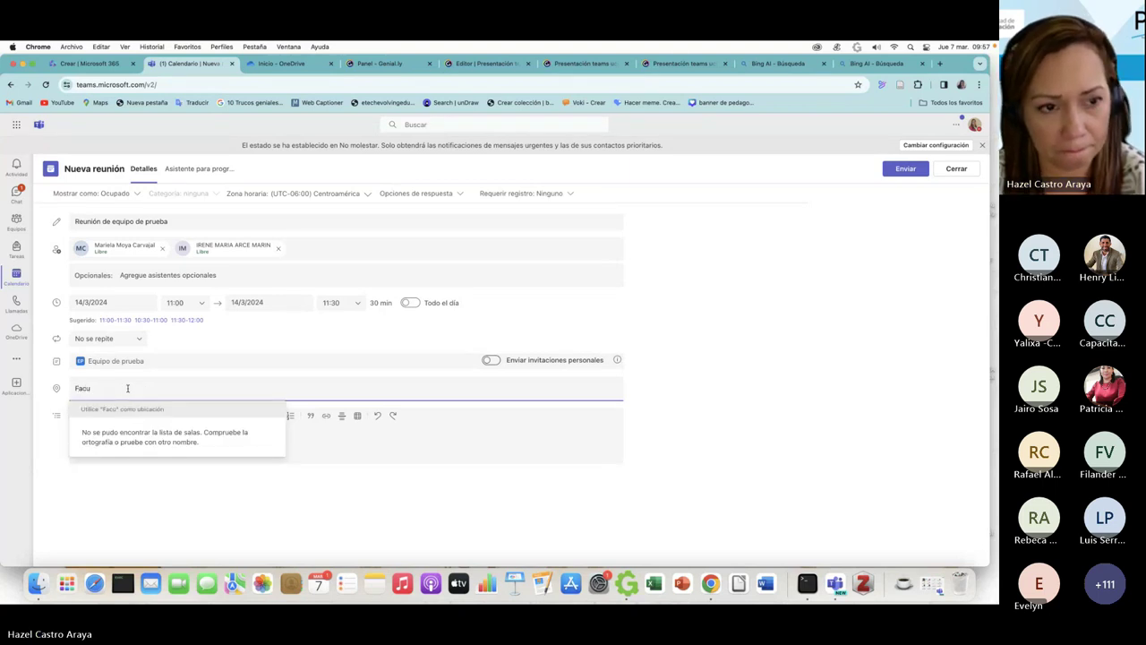
type("lta de edca")
key("BackSpace")
key("BackSpace")
key("BackSpace")
key("BackSpace")
key("BackSpace")
key("BackSpace")
key("BackSpace")
key("BackSpace")
key("BackSpace")
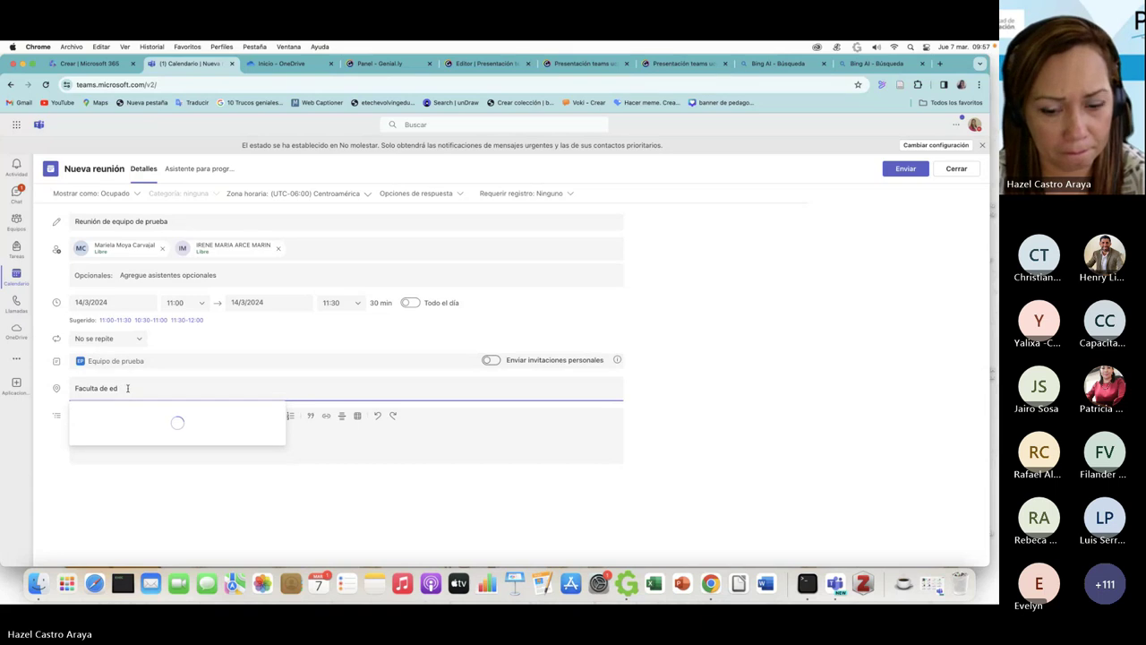
key("BackSpace")
key("BackSpace")
key("BackSpace")
key("BackSpace")
key("BackSpace")
key("BackSpace")
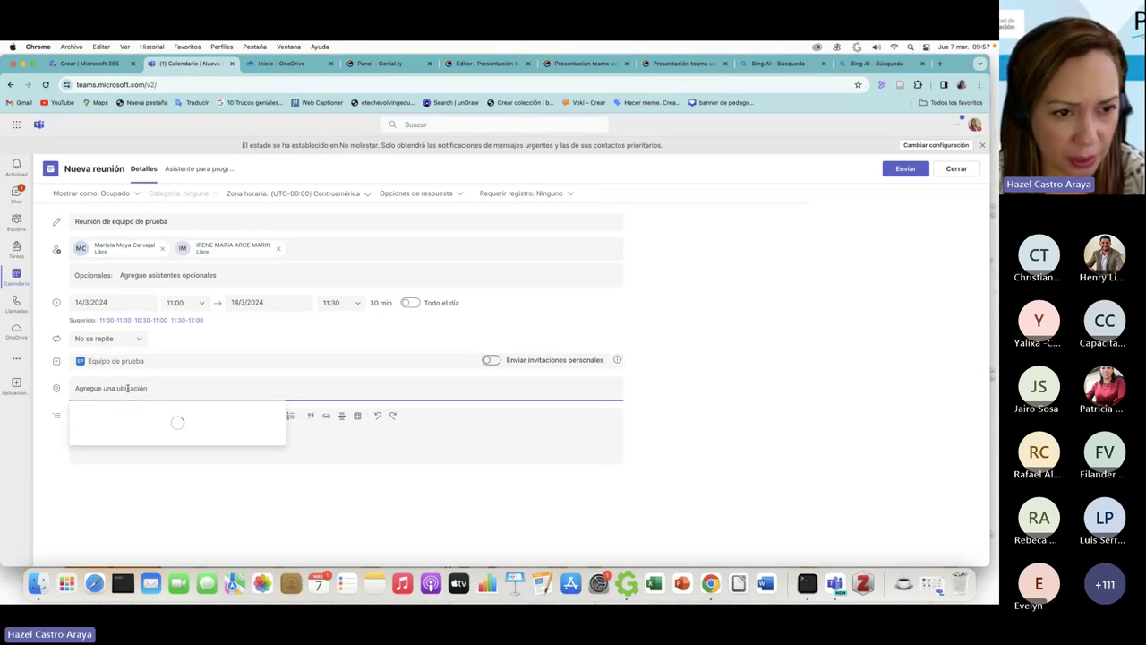
type("universidad de costa rica")
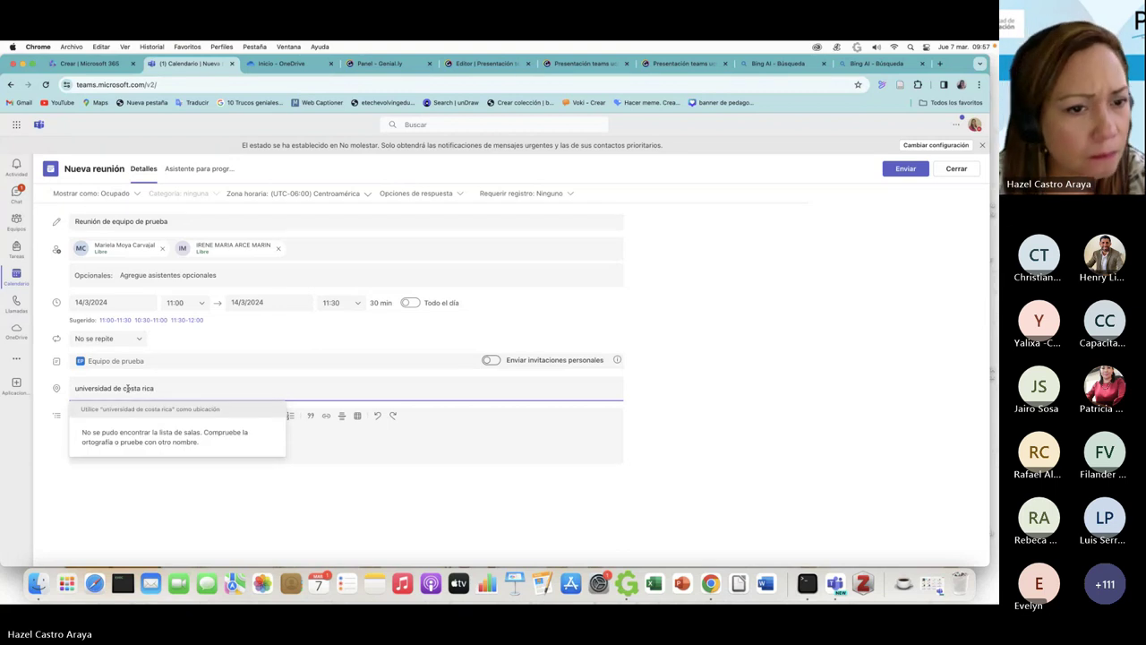
key("Return")
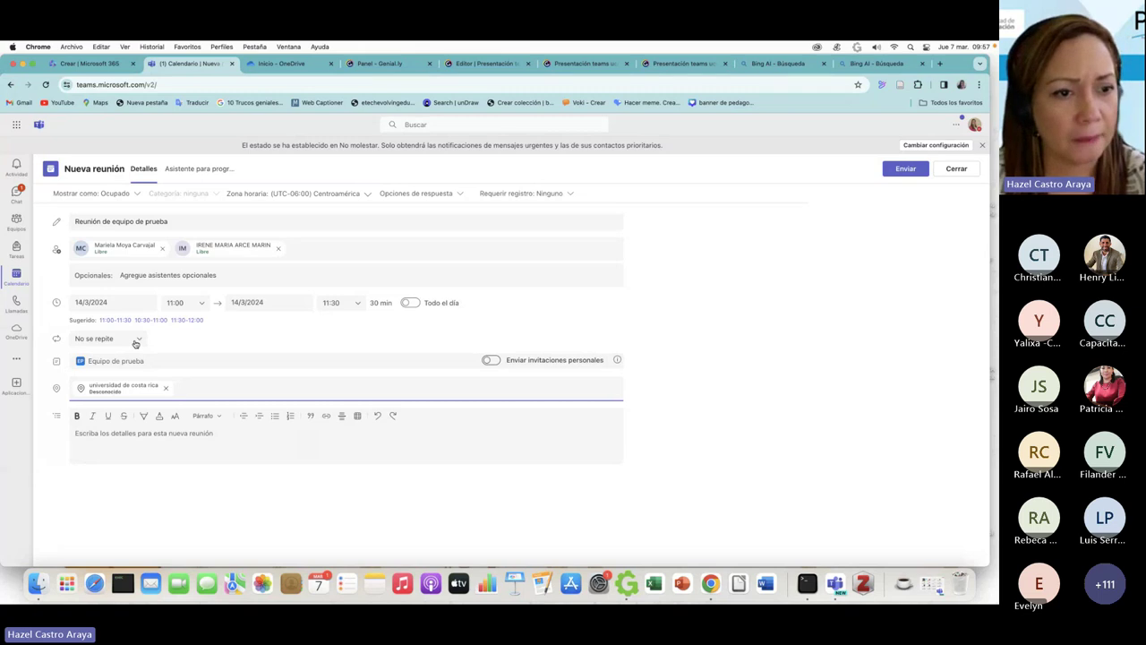
- Enable personal invitations for all Equipo de prueba channel members, leaving the channel unchanged
left_click(152, 443)
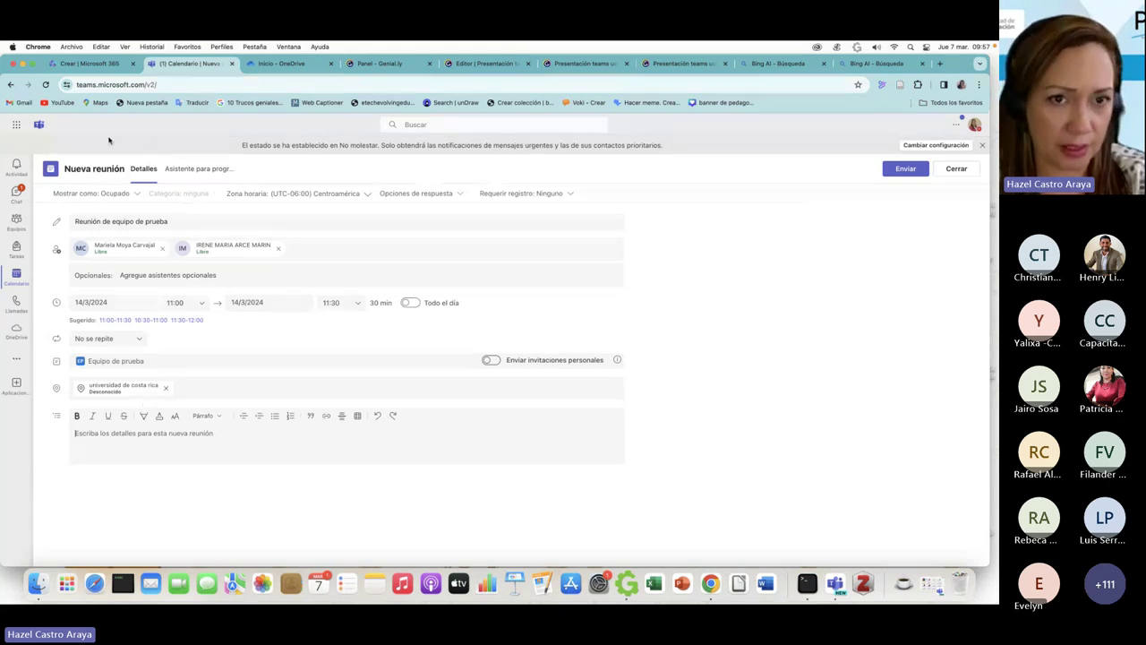
left_click(498, 362)
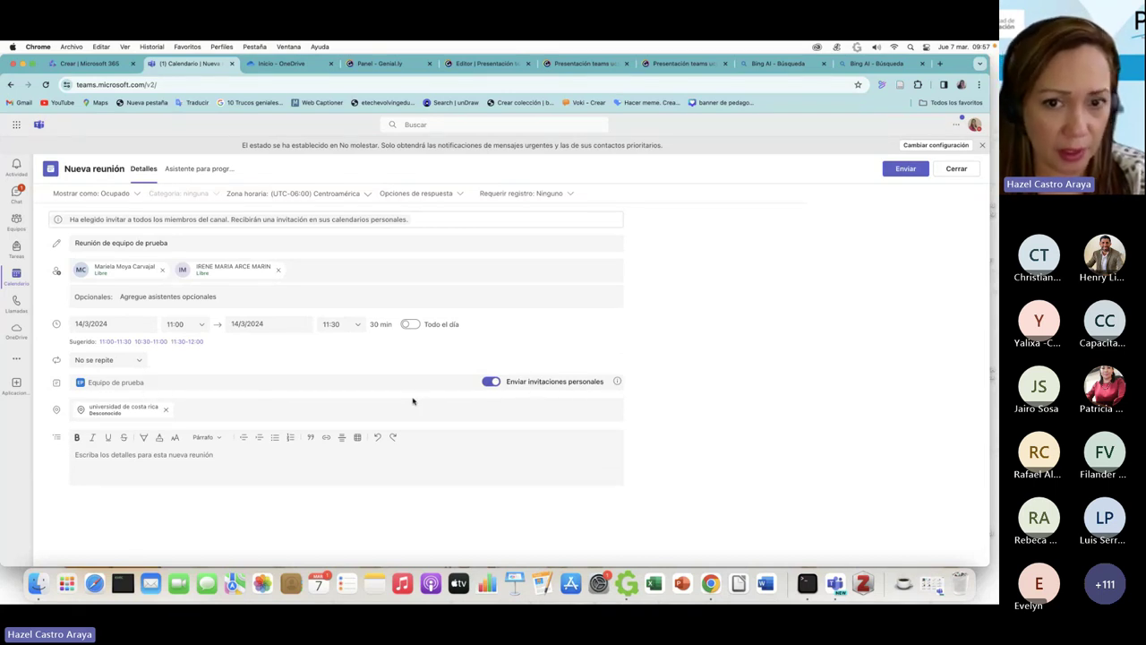
left_click(181, 383)
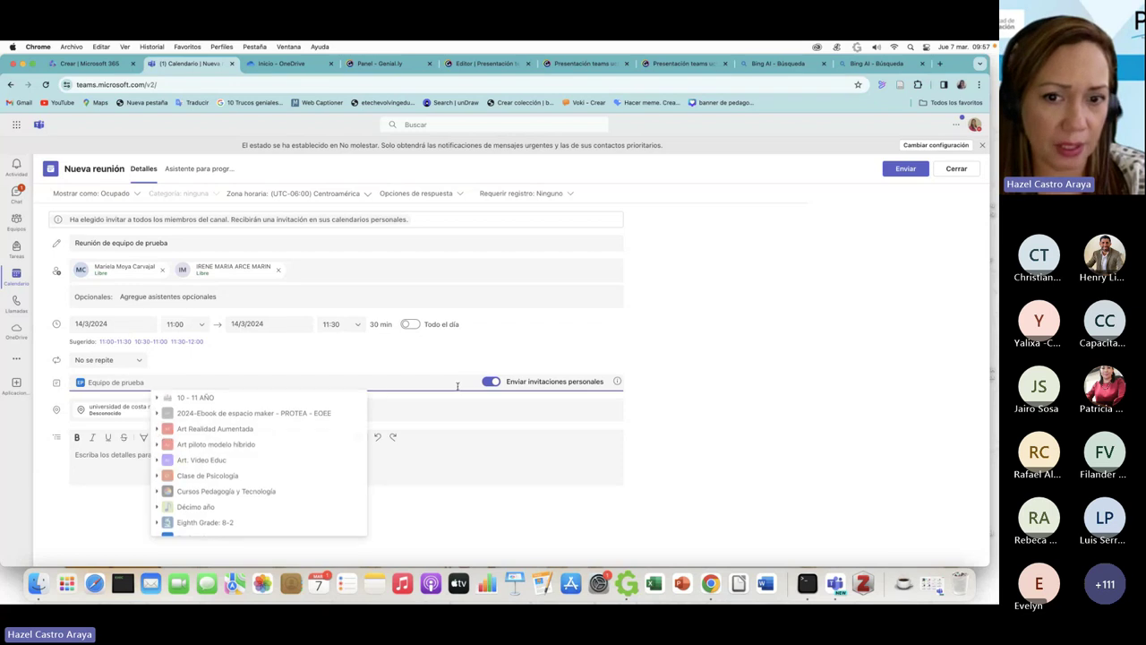
left_click(454, 364)
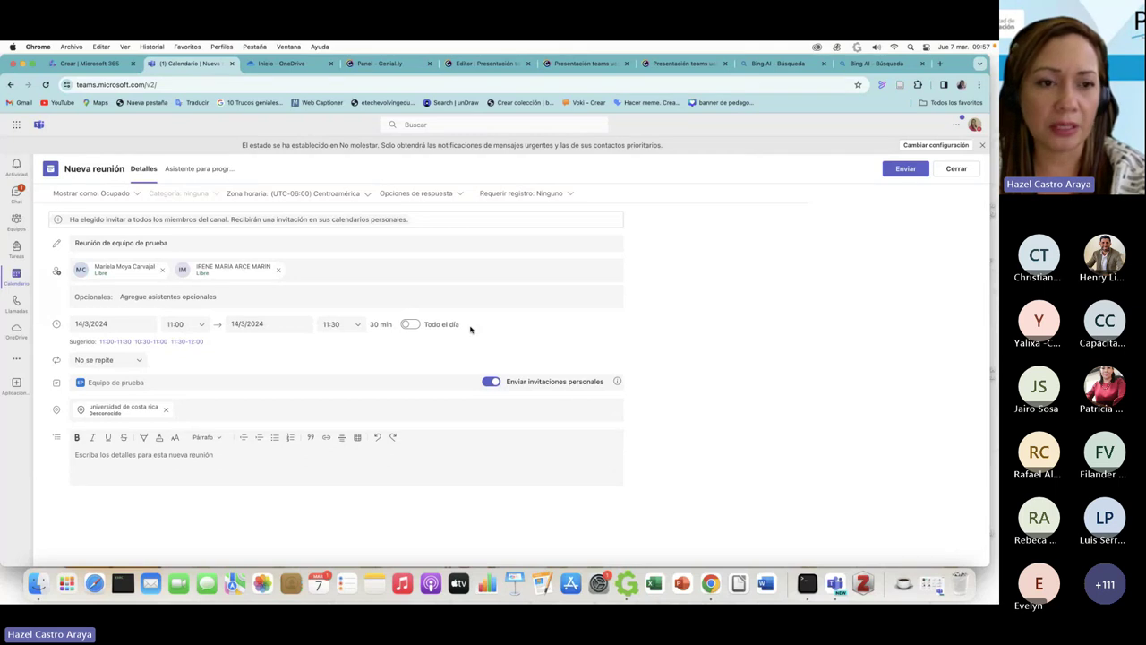
left_click(270, 195)
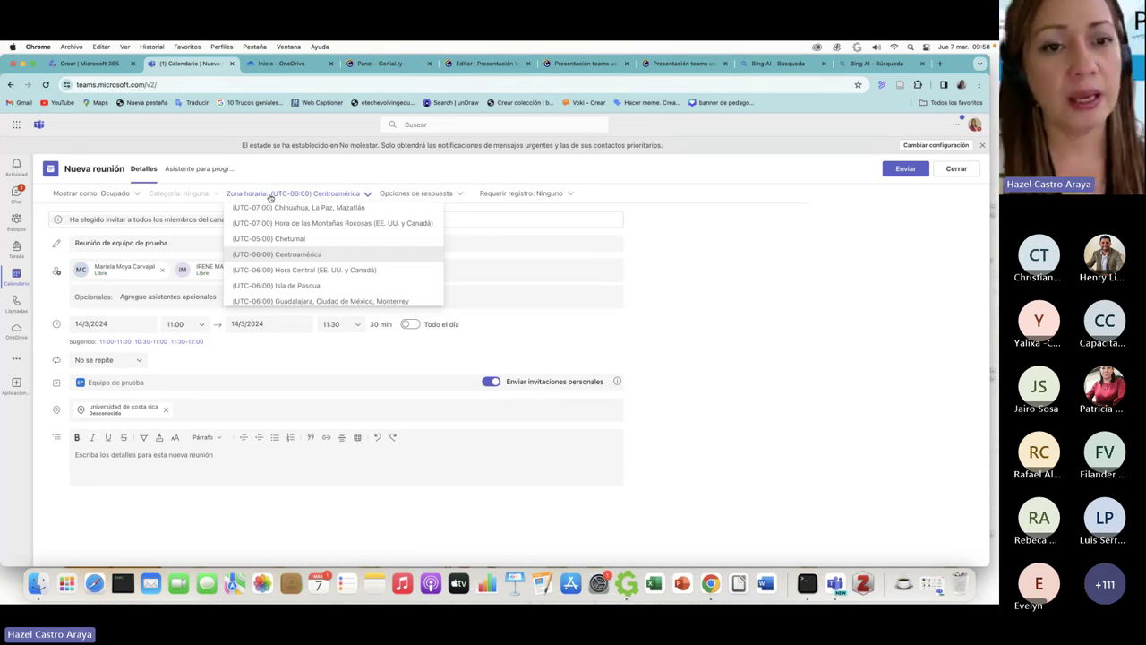
- Keep the (UTC-06:00) Centroamérica time zone and the Ocupado show-as status
scroll(287, 256, "up", 1)
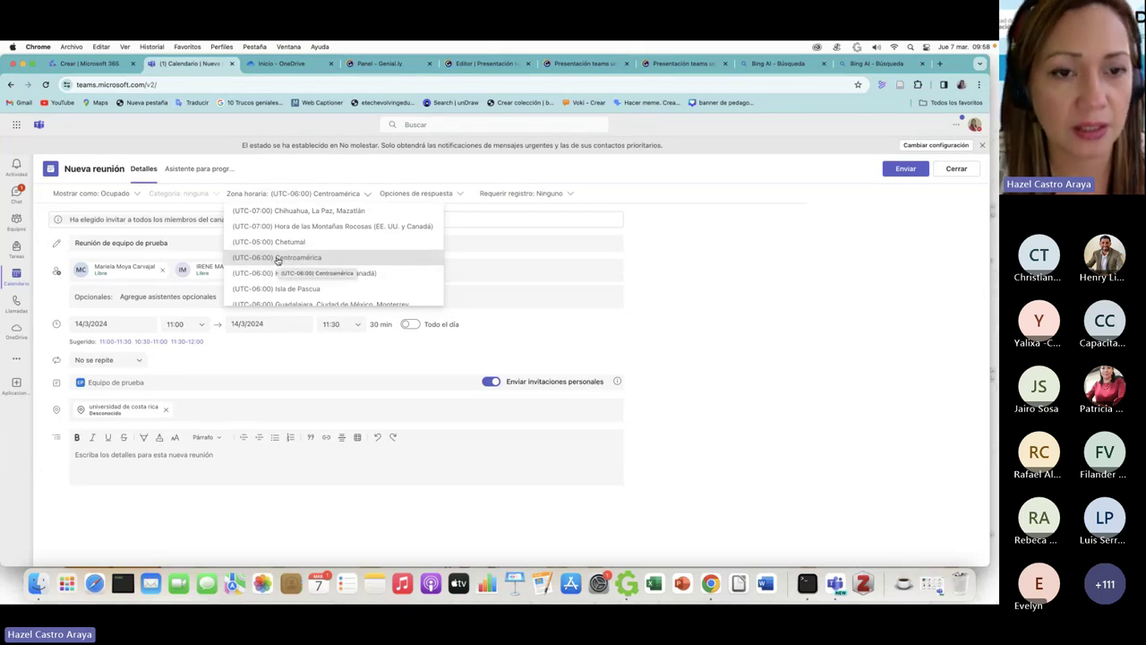
left_click(277, 258)
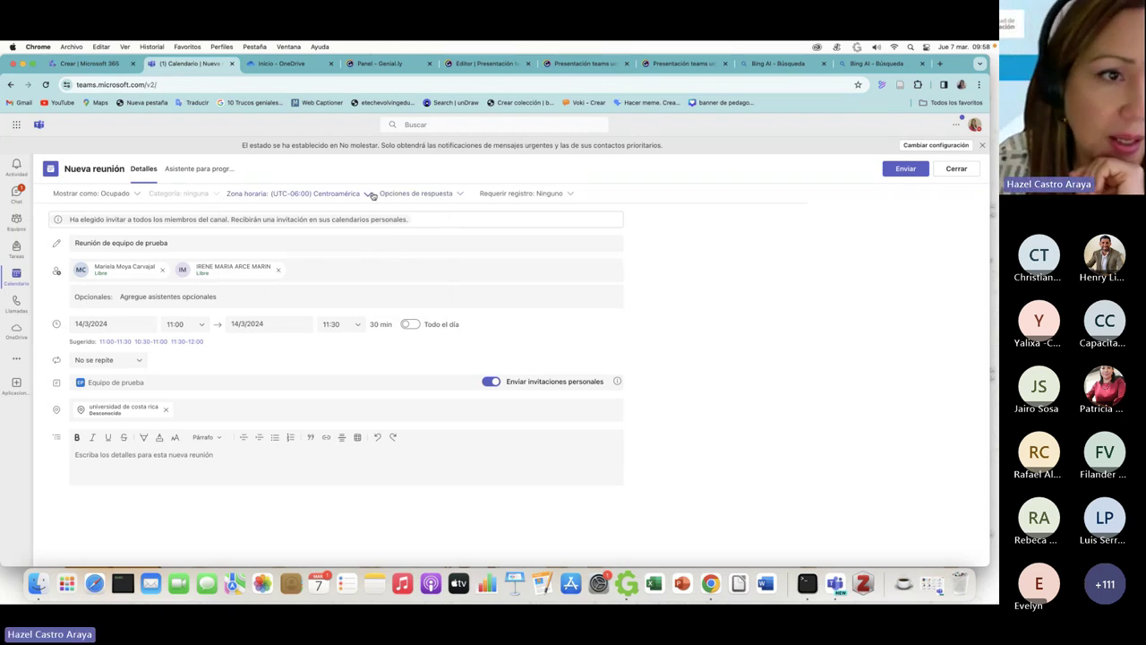
left_click(134, 193)
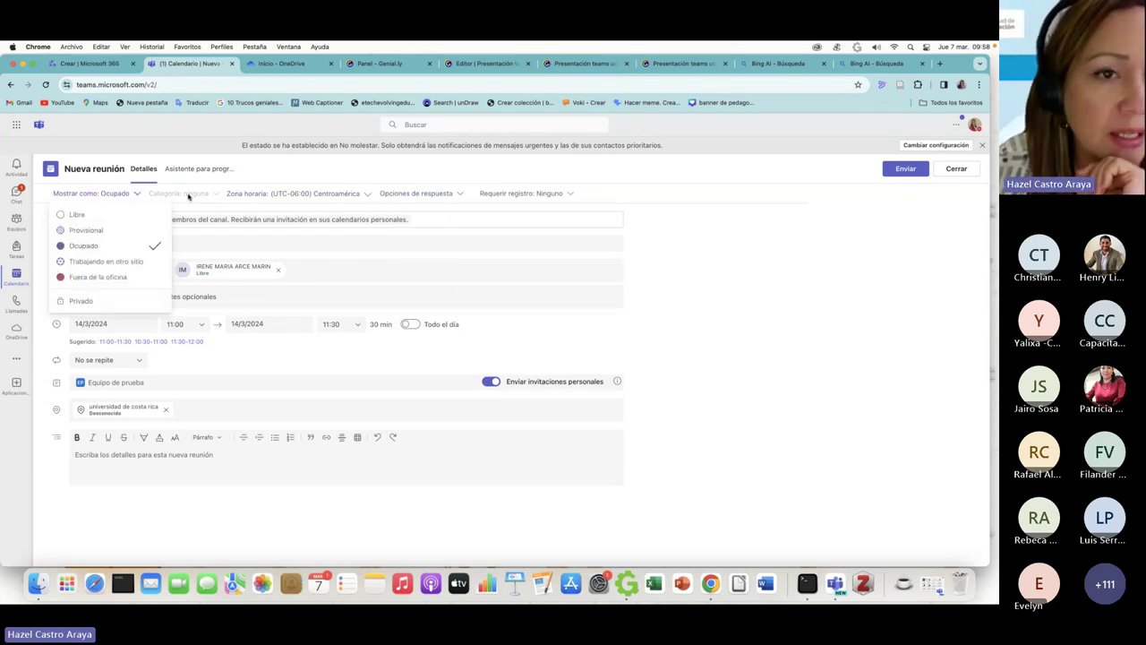
left_click(275, 179)
left_click(135, 195)
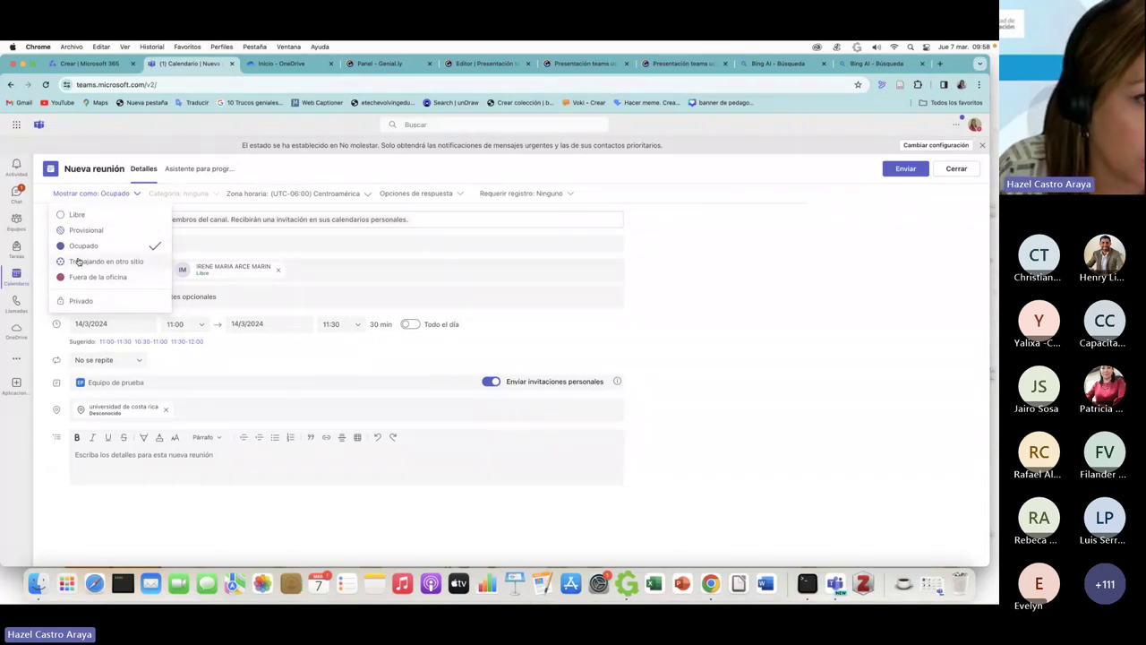
left_click(281, 181)
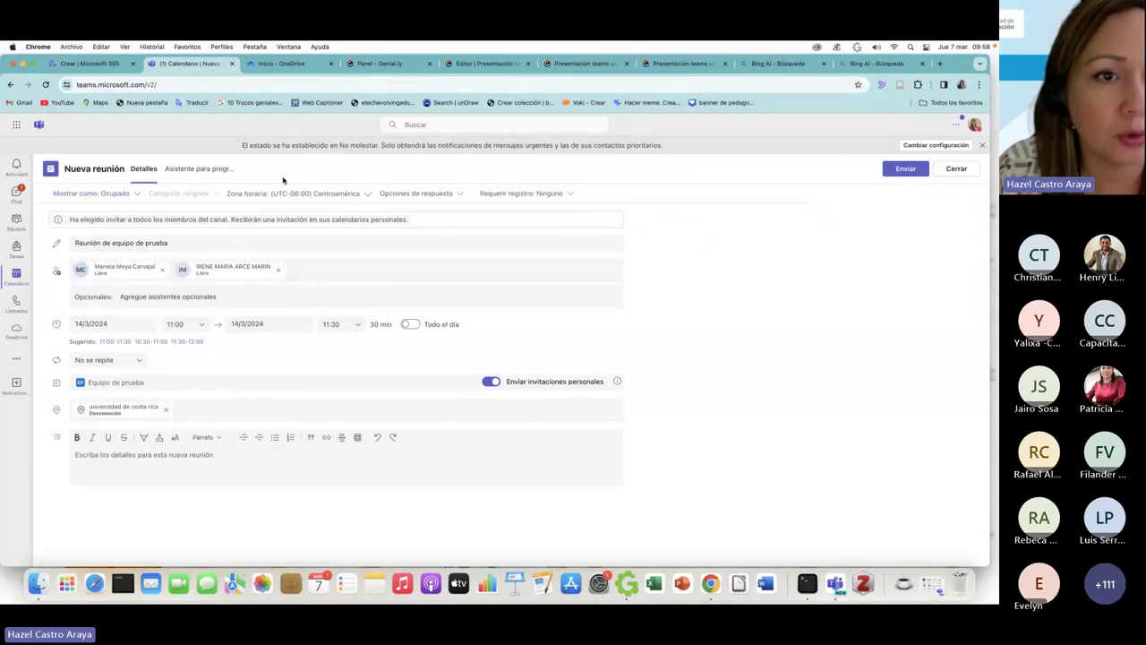
- Try requiring registration for organisation users, which Teams refuses while the channel is invited
left_click(458, 201)
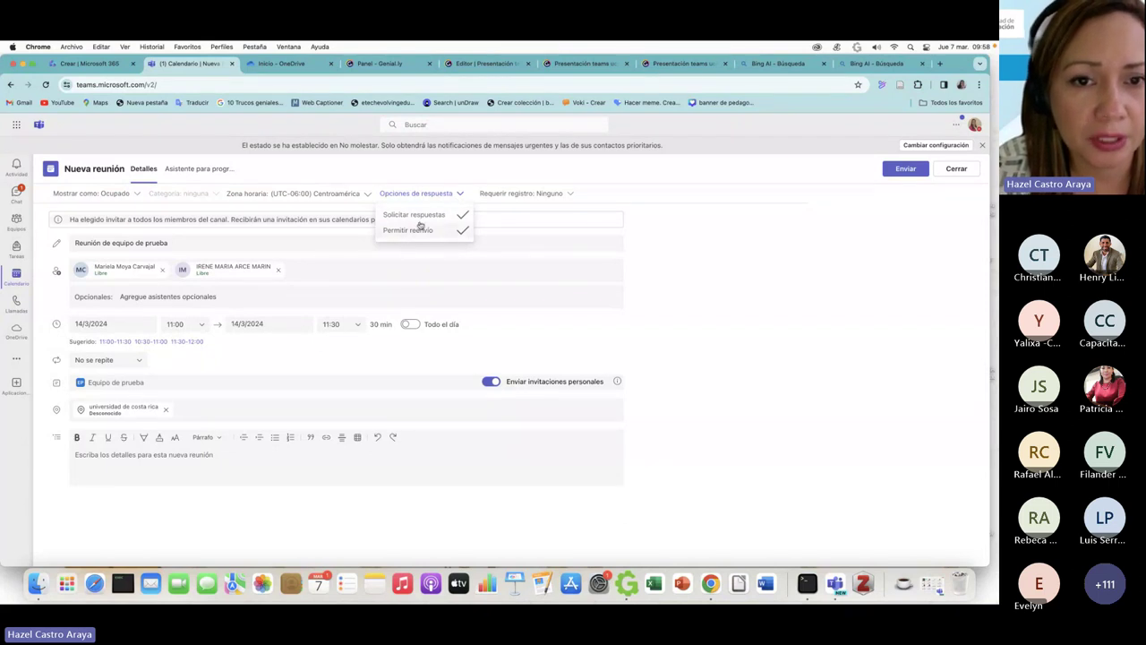
left_click(550, 194)
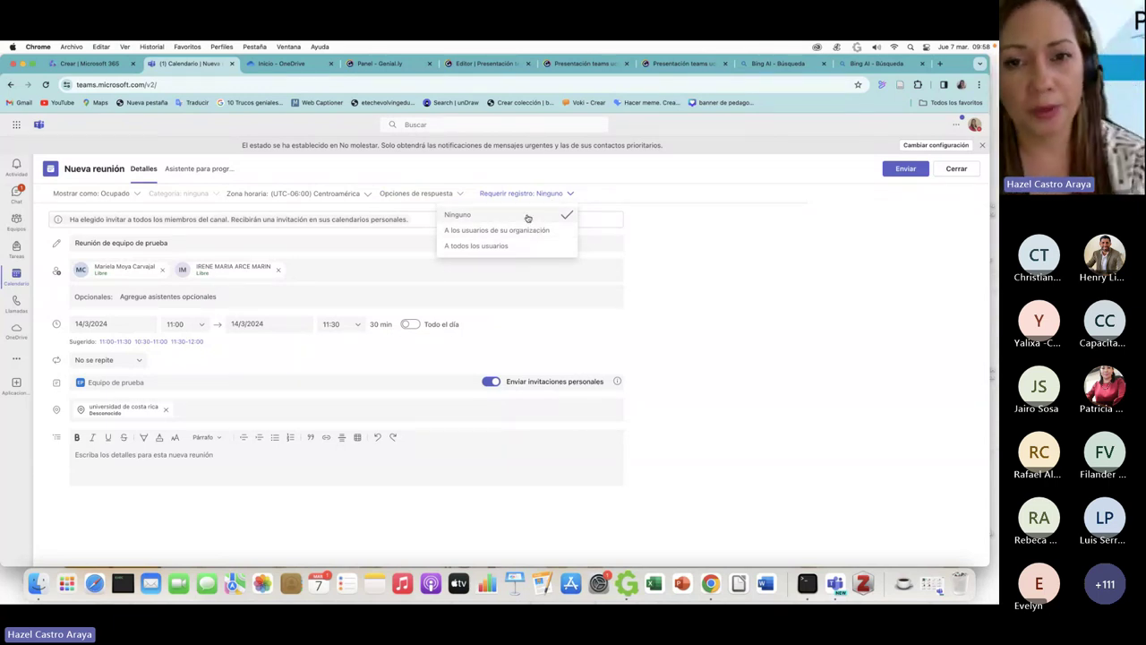
left_click(477, 246)
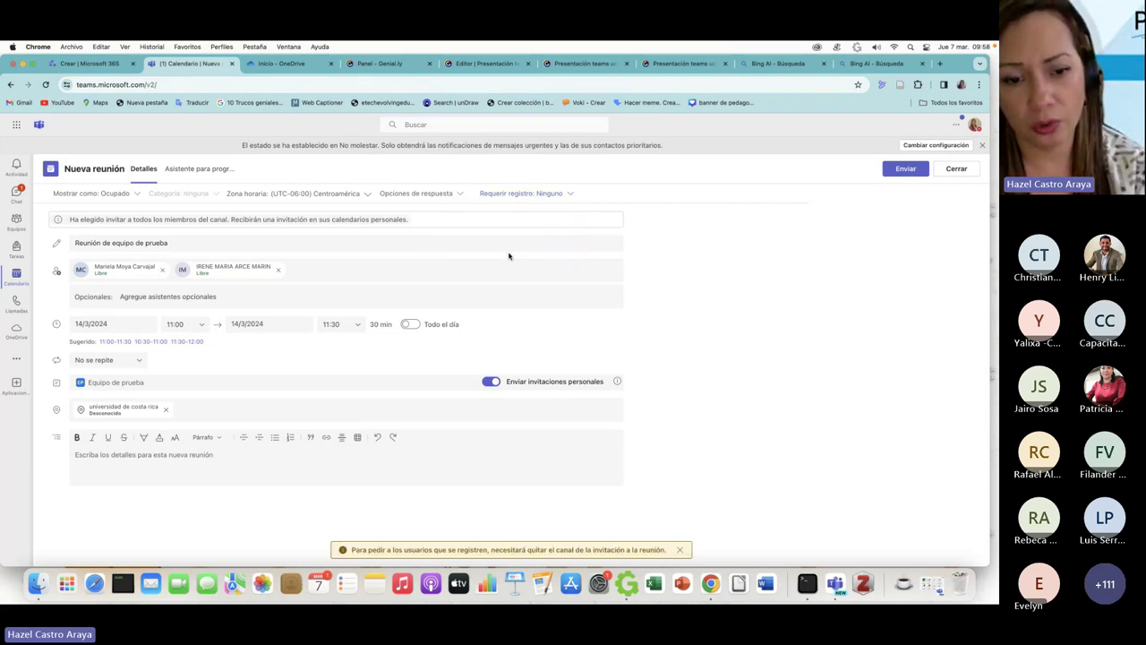
left_click(565, 193)
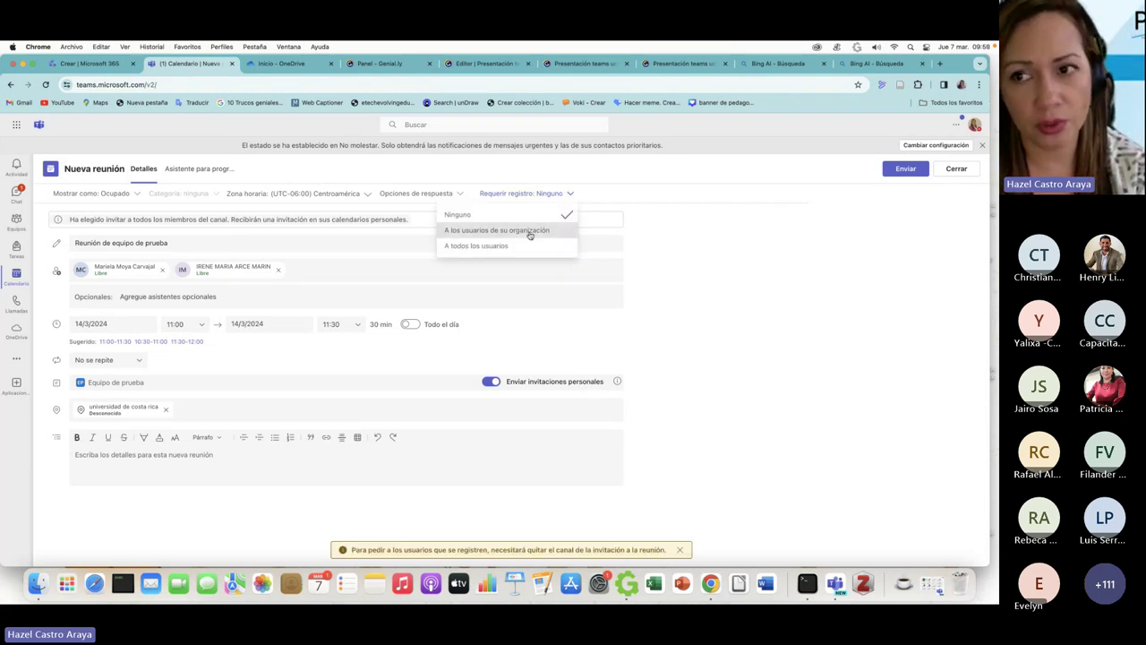
left_click(529, 231)
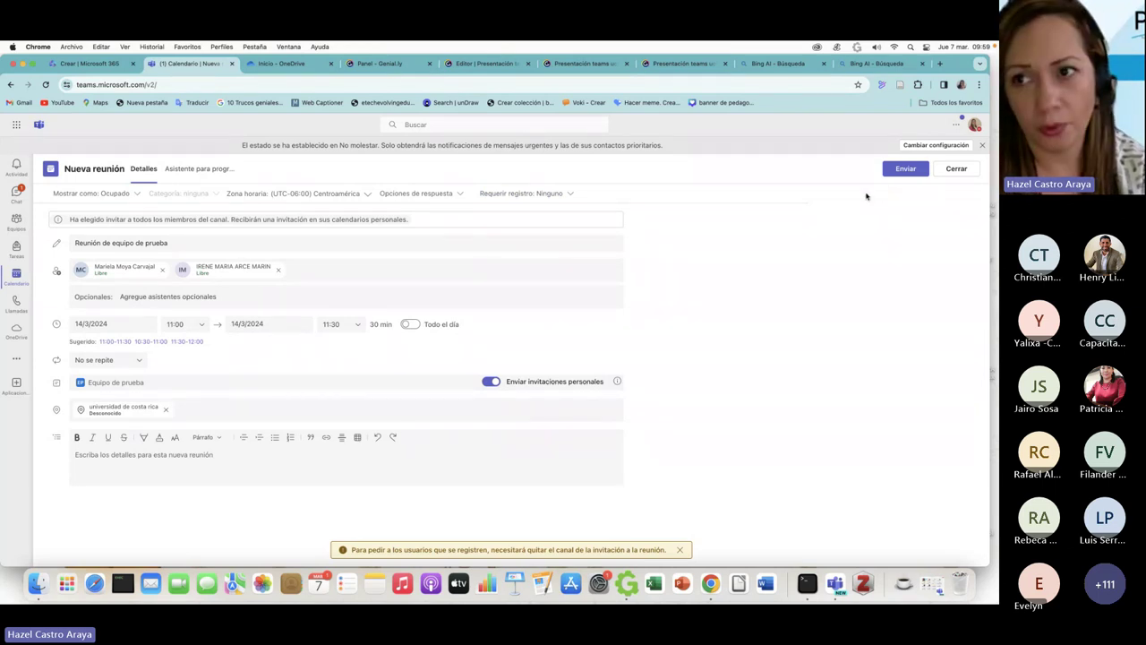
- Send the new meeting and open the existing Reunión de equipo meeting for editing
left_click(900, 169)
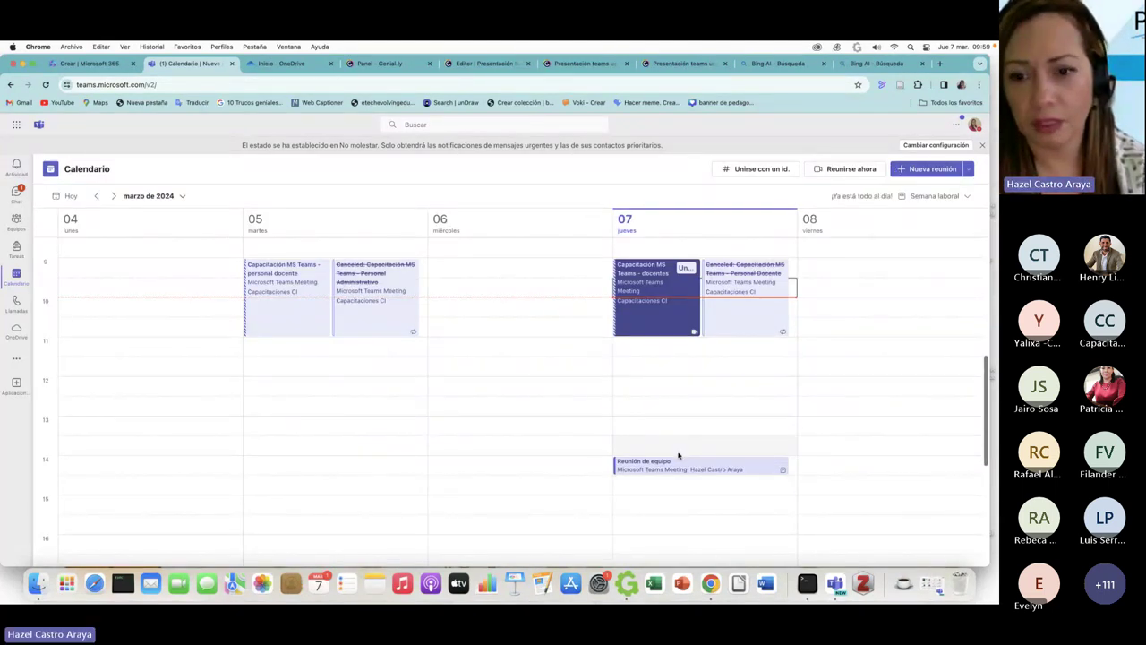
left_click(732, 469)
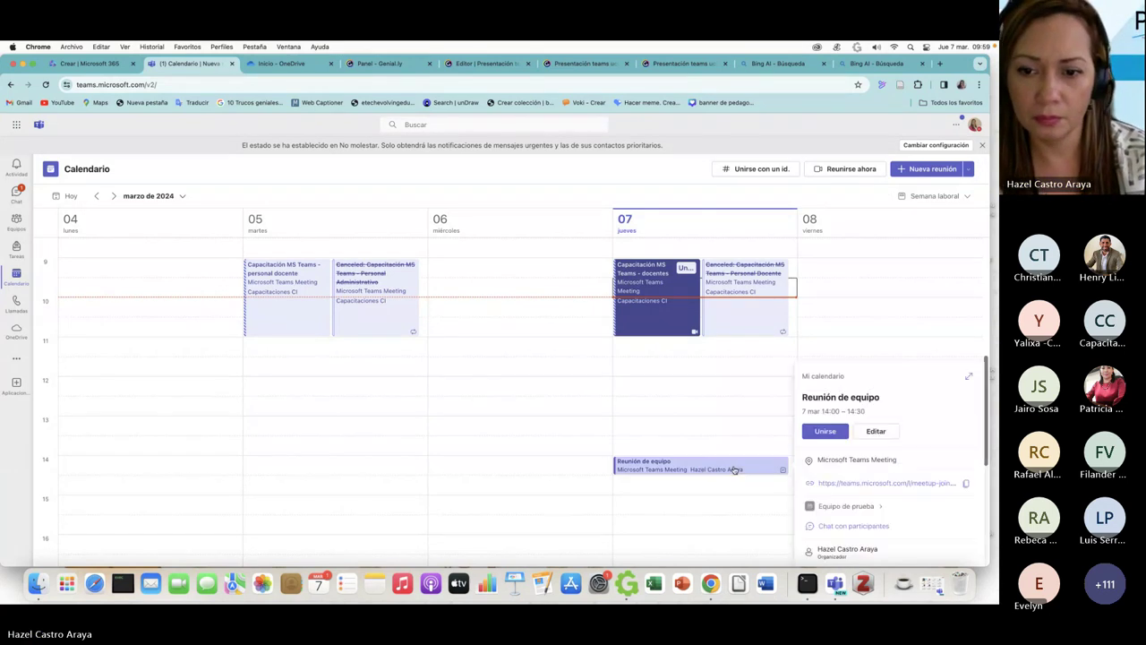
left_click(875, 433)
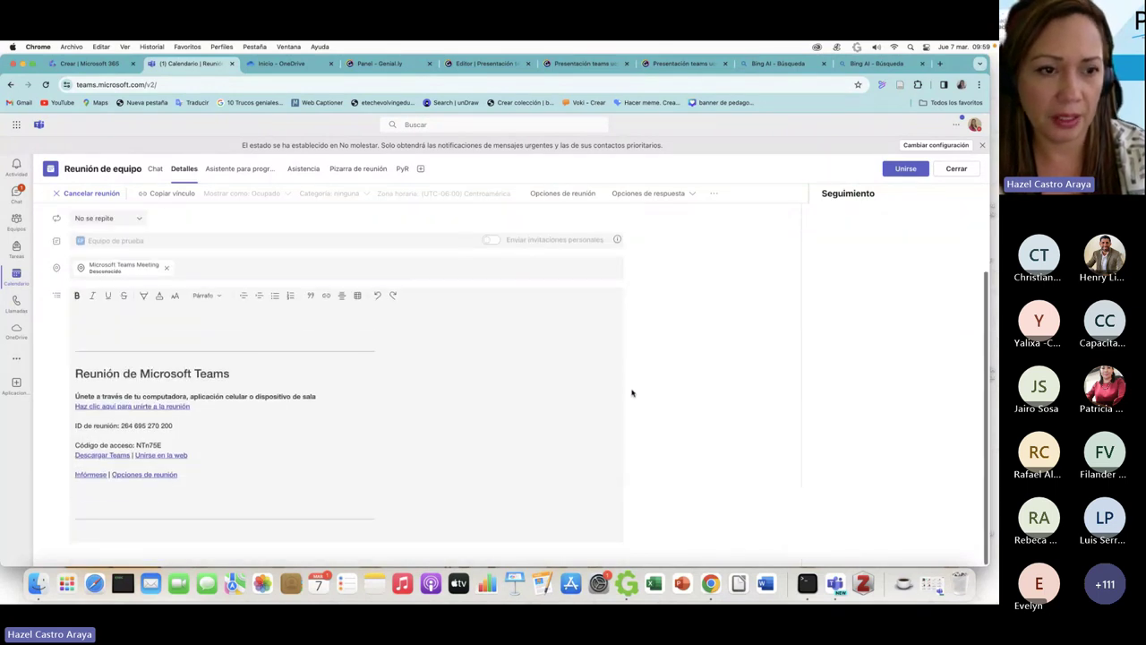
- Review Reunión de equipo's response options and bring up its Opciones de reunión page
left_click(636, 194)
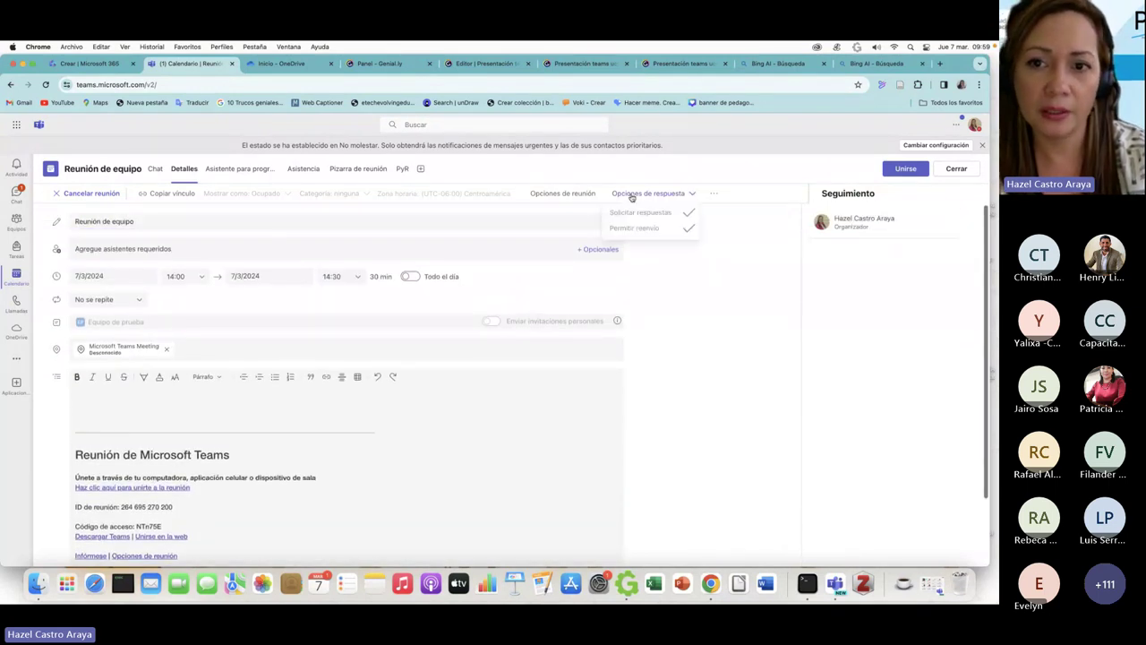
left_click(711, 193)
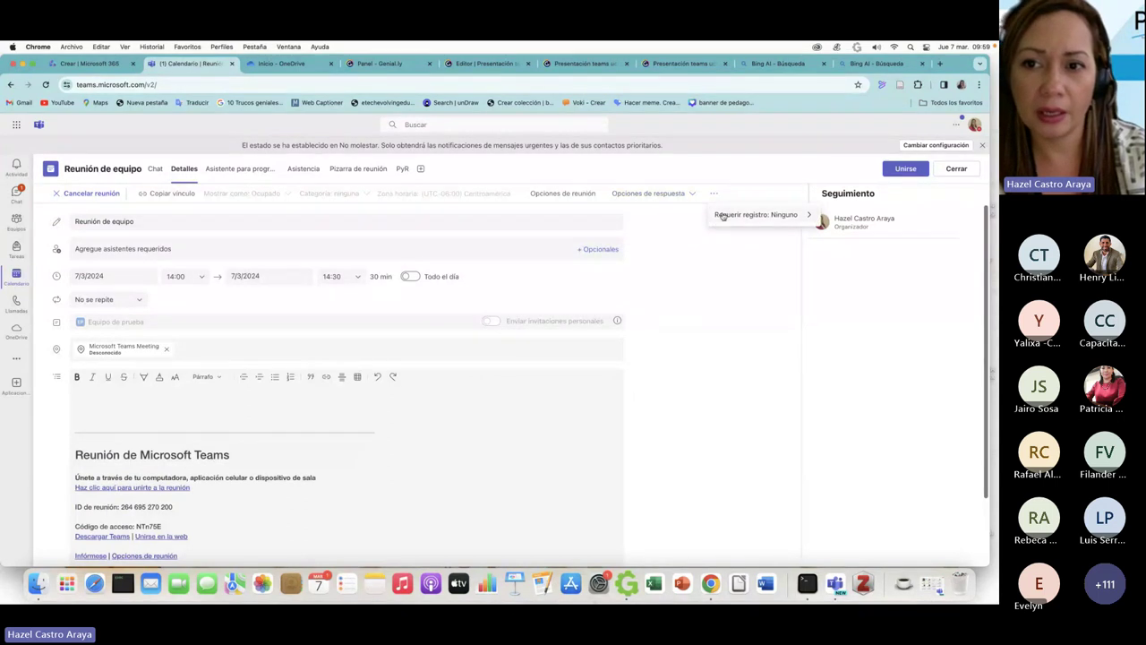
left_click(667, 200)
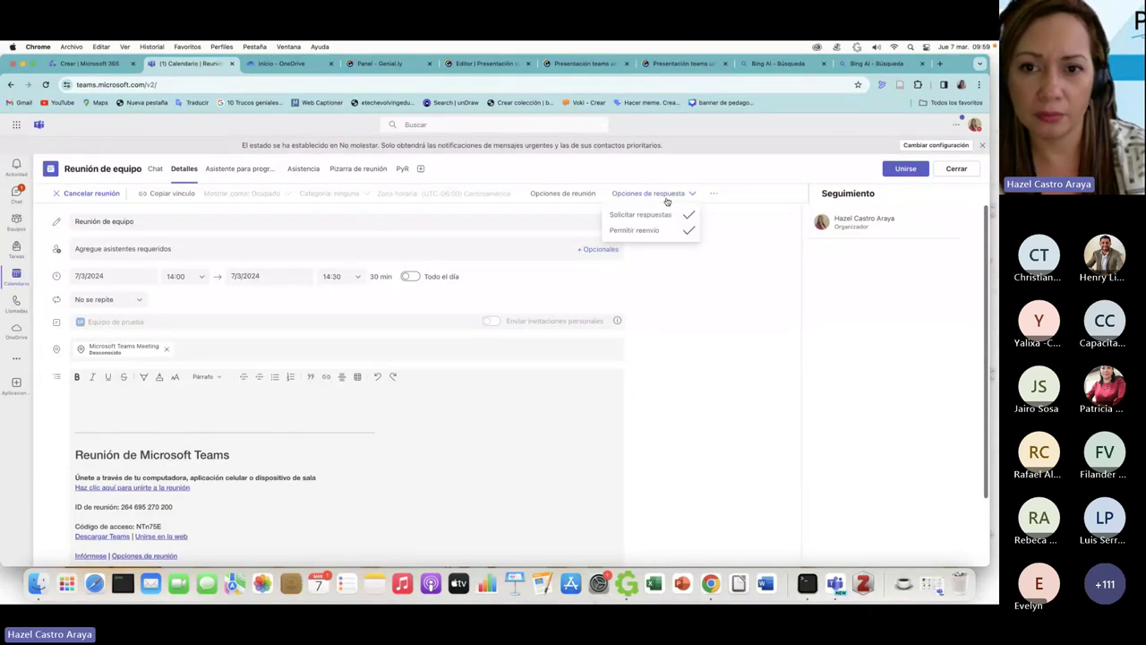
left_click(582, 194)
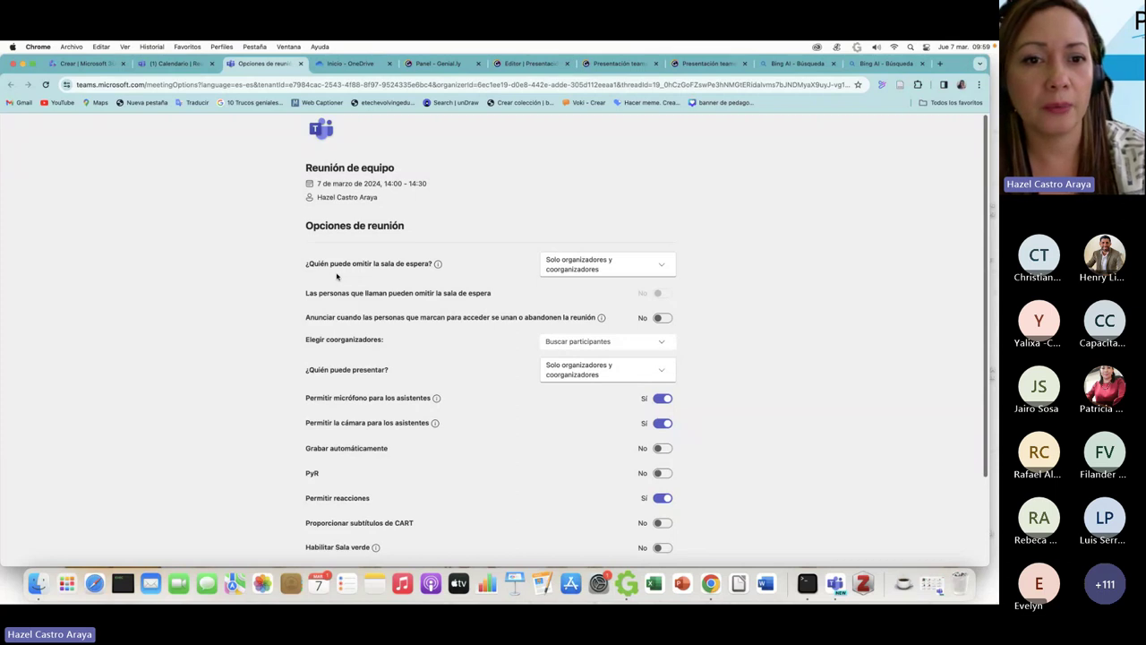
- Set '¿Quién puede omitir la sala de espera?' to 'Personas que fueron invitadas'
mouse_move(436, 267)
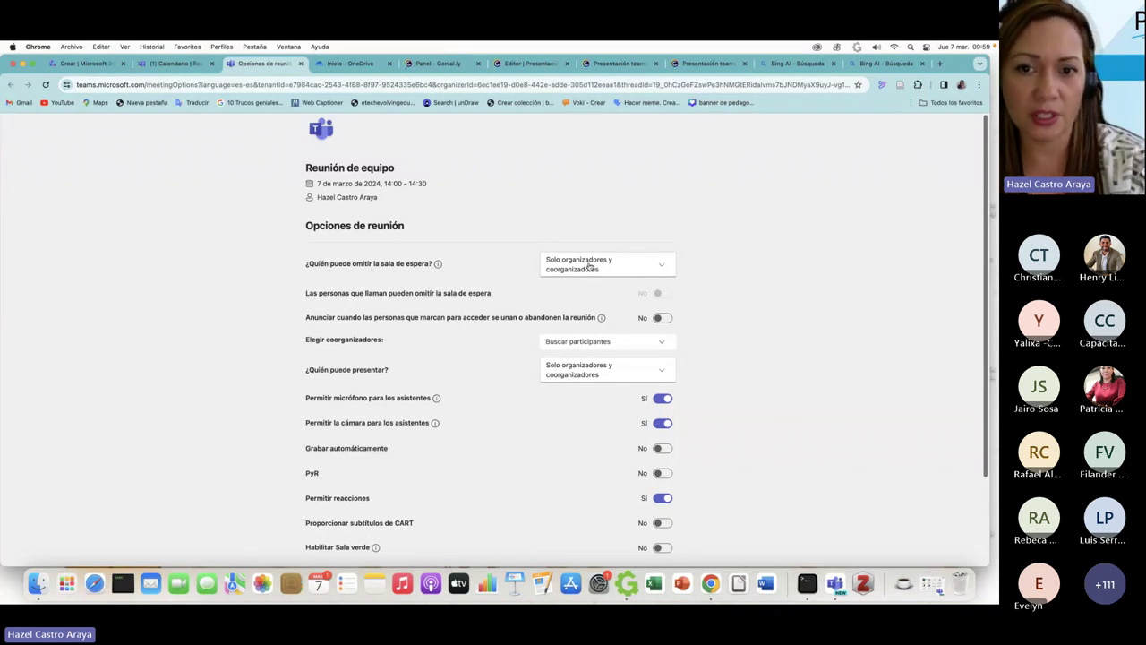
left_click(660, 266)
left_click(599, 288)
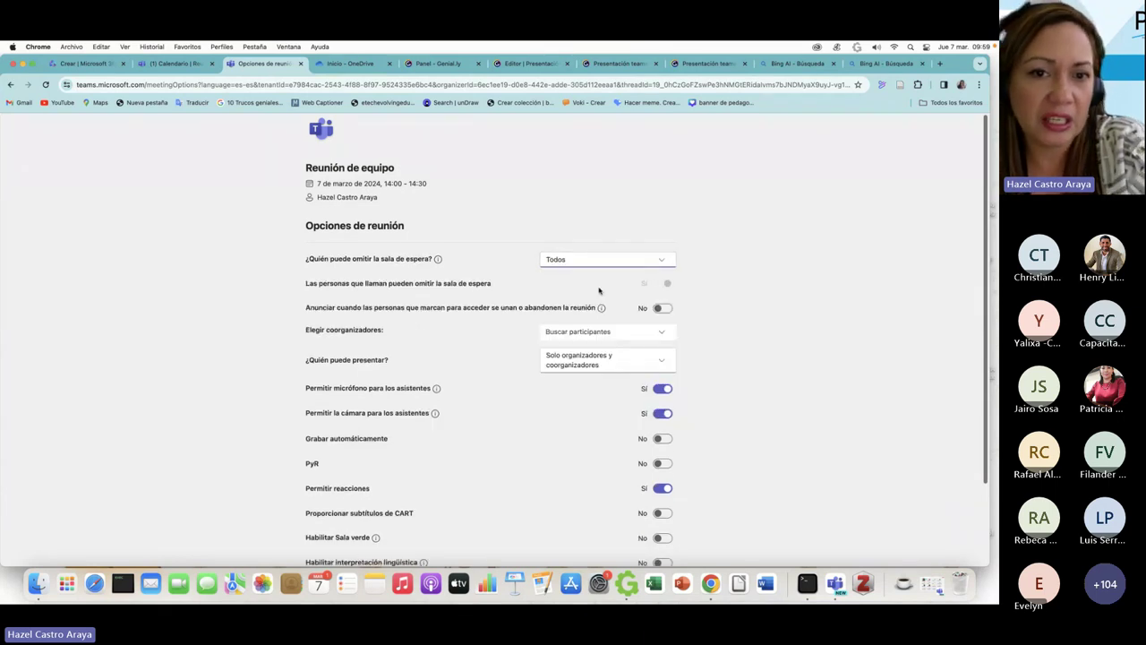
left_click(608, 262)
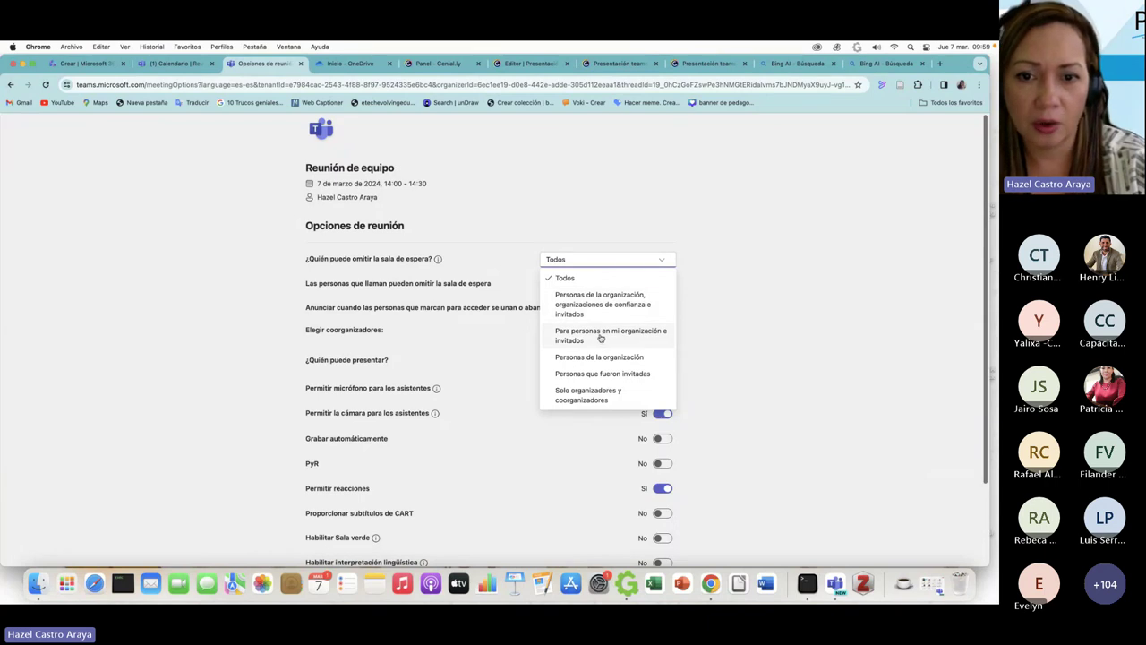
left_click(601, 337)
left_click(616, 268)
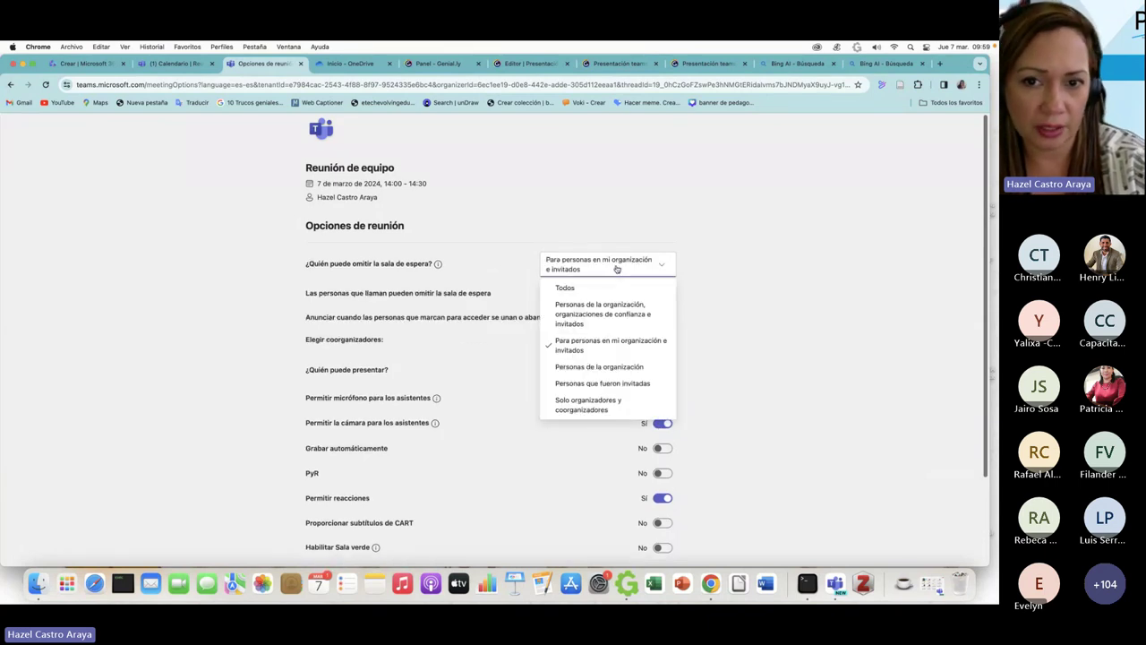
left_click(608, 310)
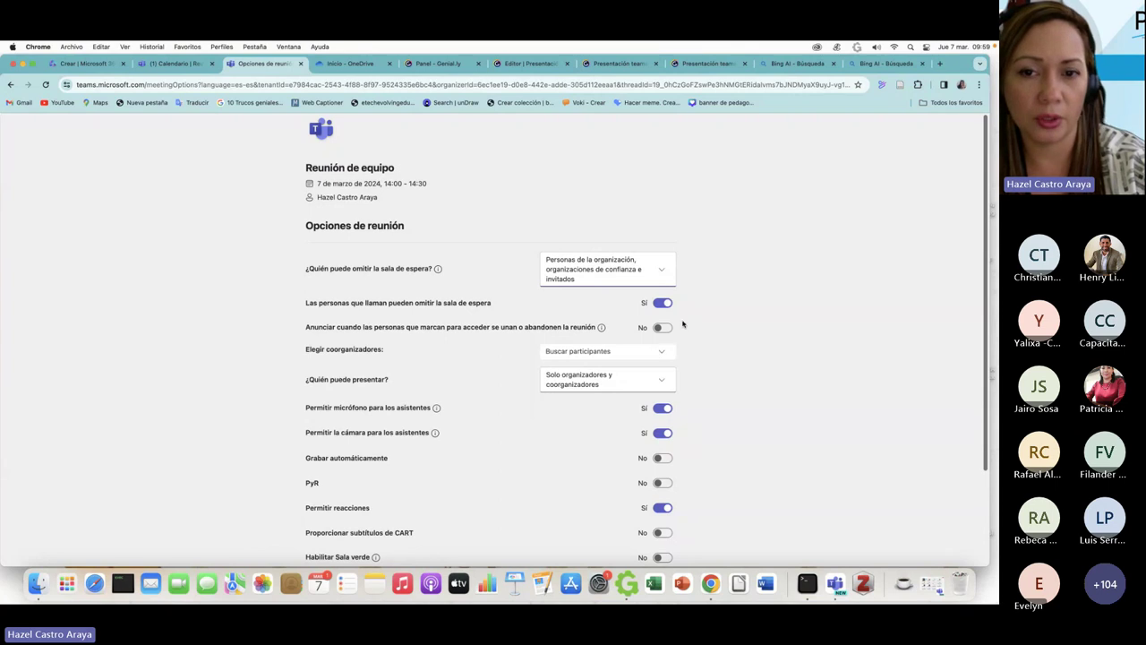
left_click(595, 278)
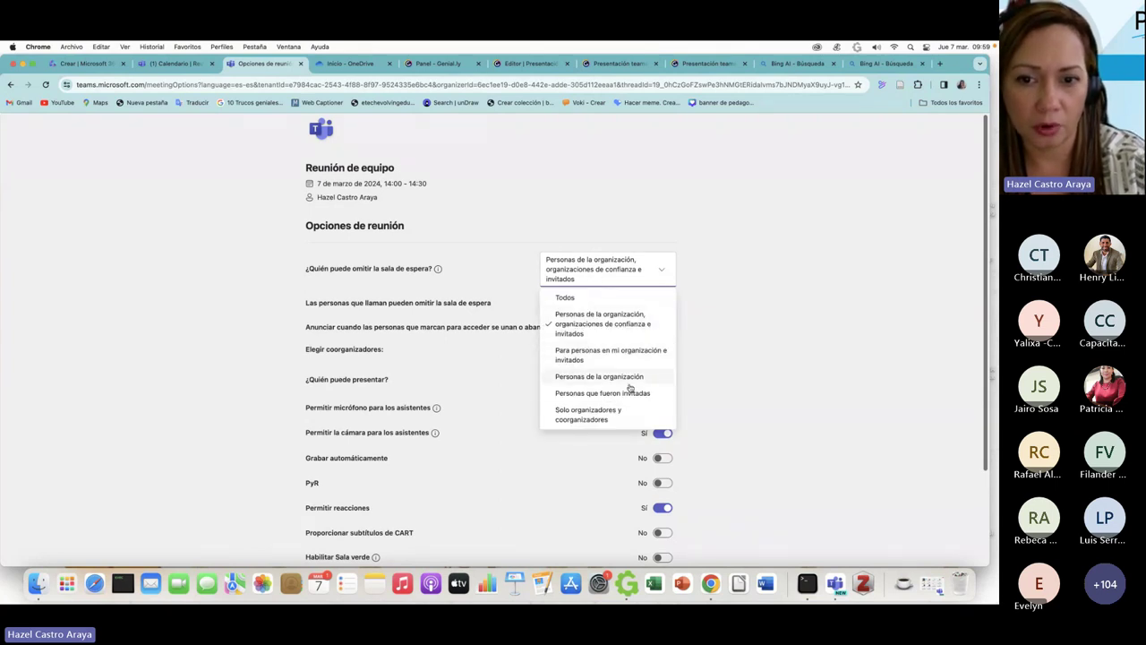
left_click(627, 415)
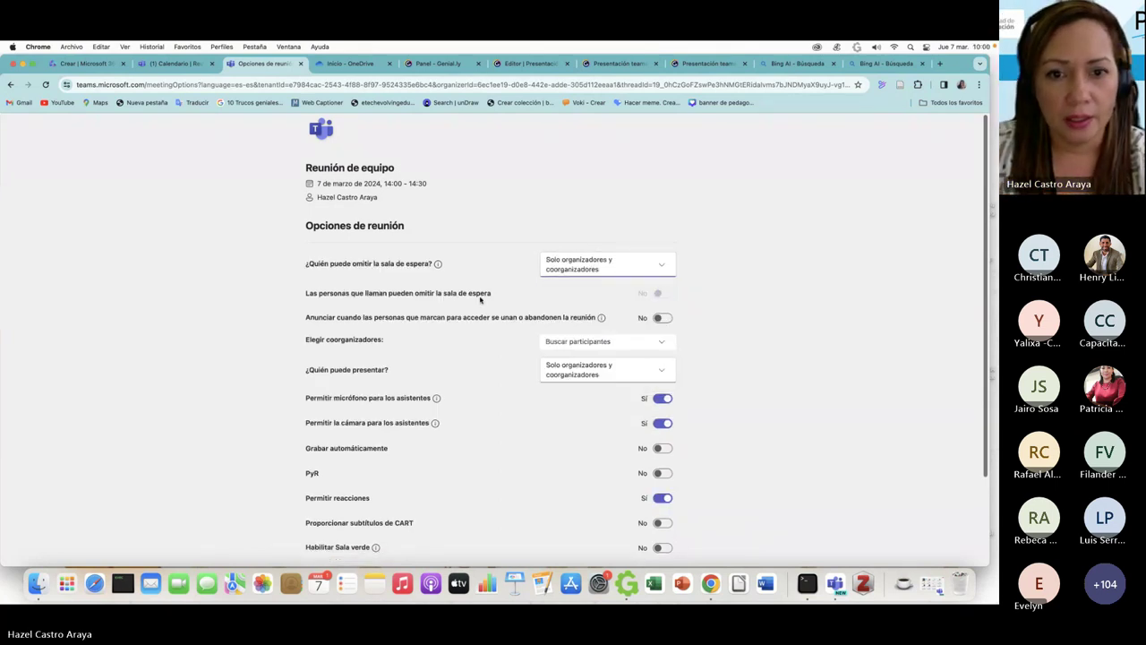
left_click(627, 274)
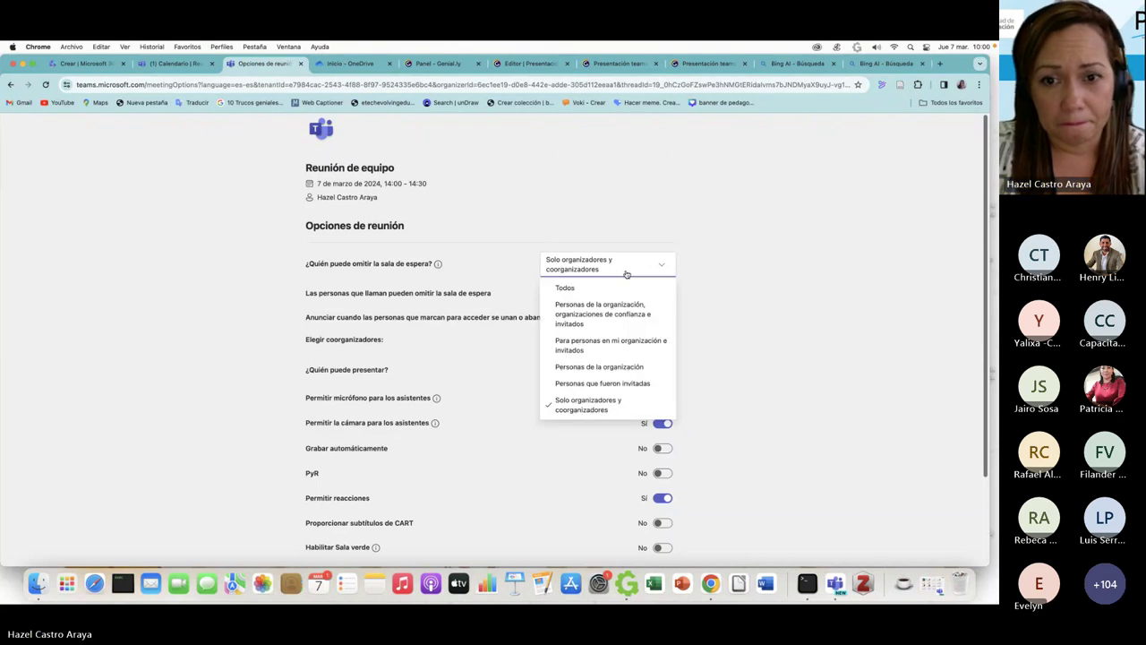
left_click(602, 382)
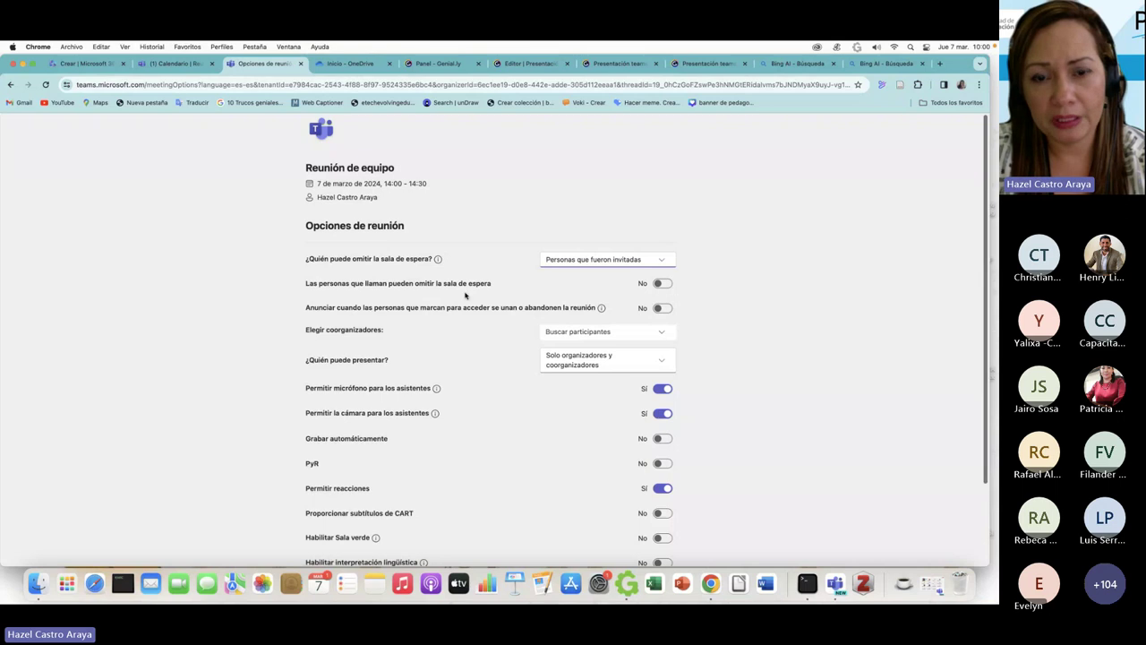
- Leave phone-caller lobby bypass and dial-in join/leave announcements switched off
left_click(661, 283)
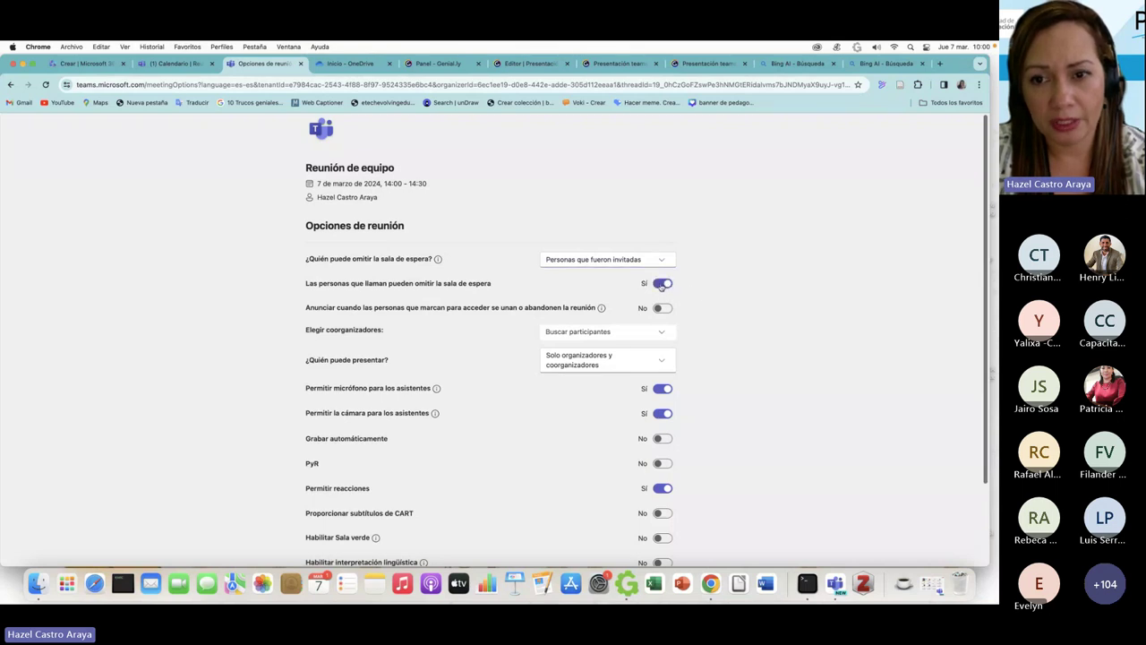
left_click(661, 283)
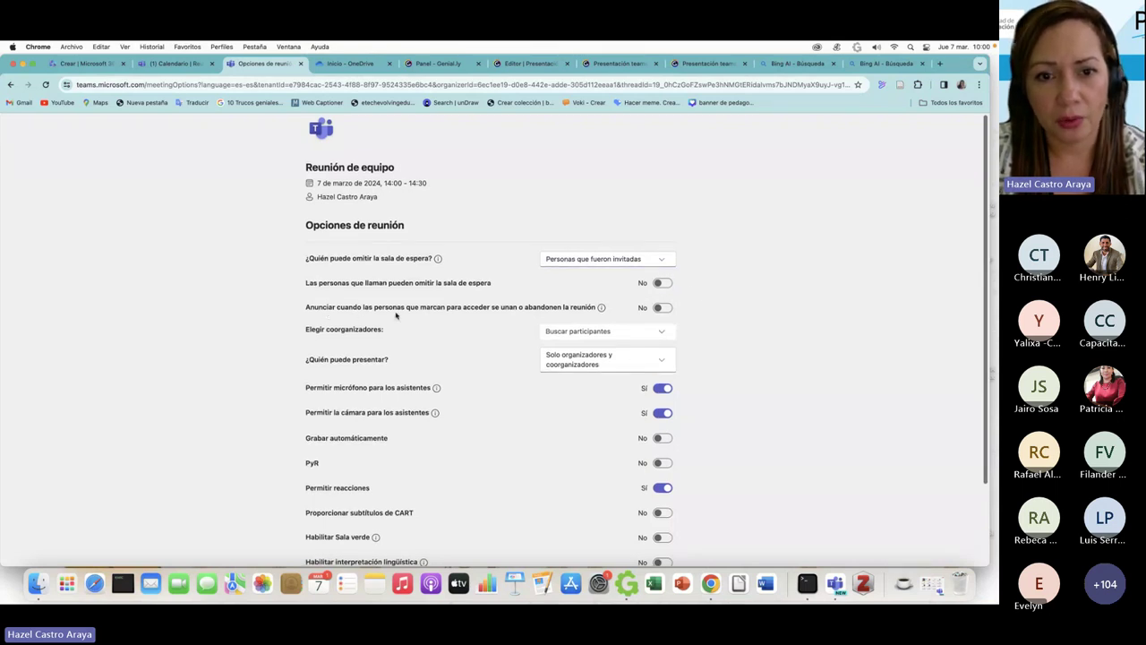
left_click(662, 308)
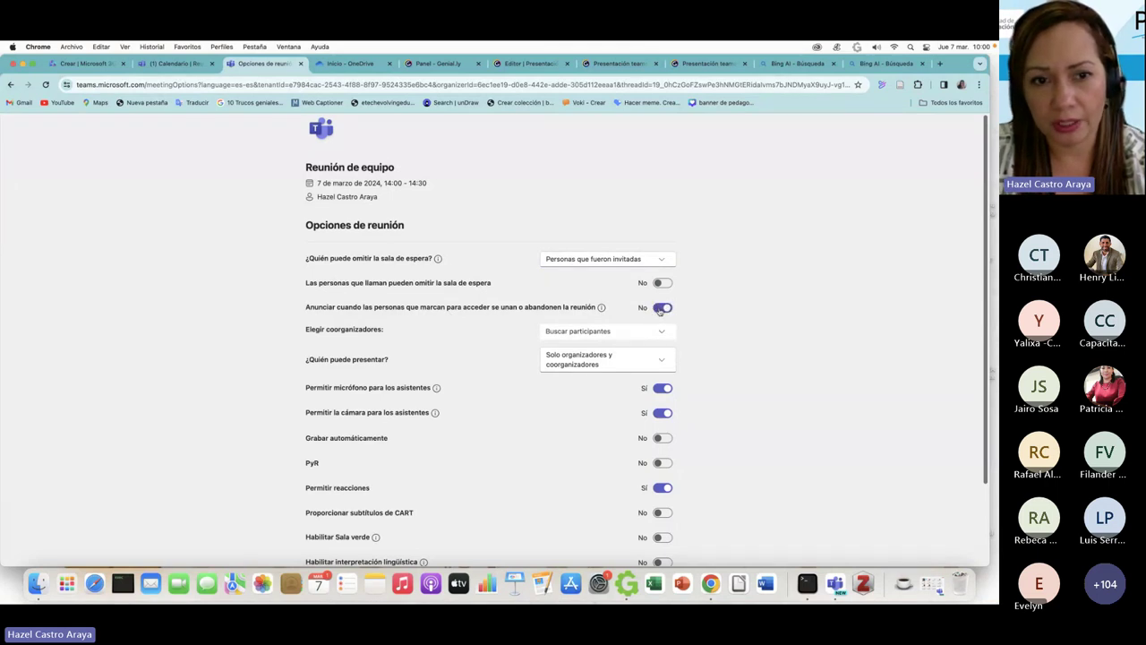
left_click(662, 308)
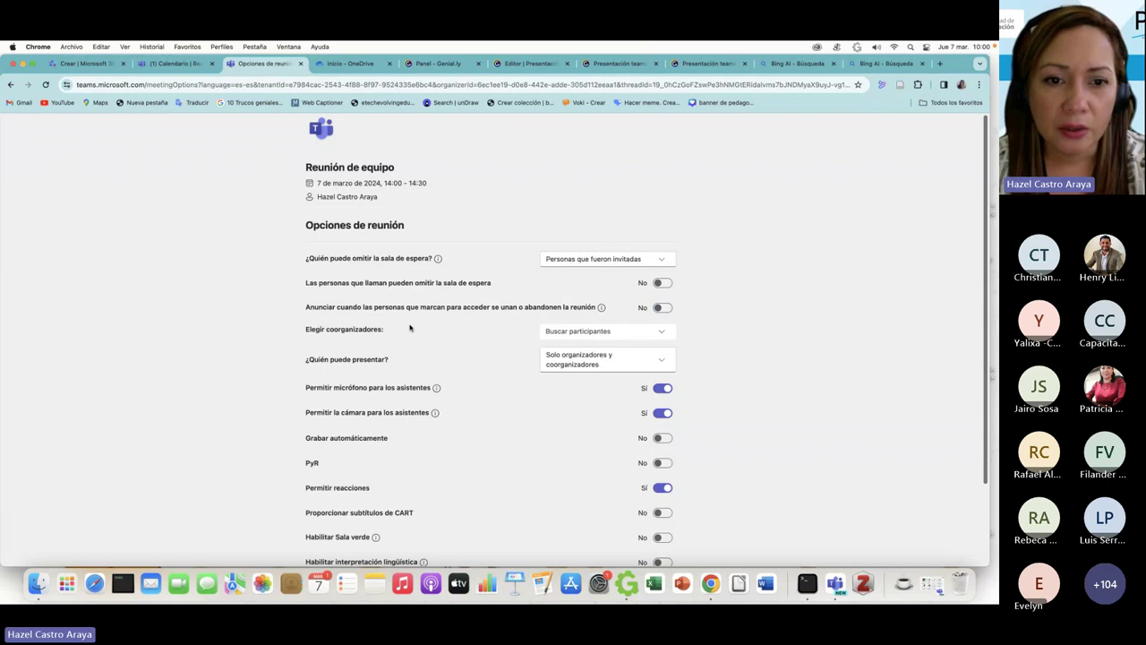
- Search for a co-organizer by e-mail address, then leave the search without adding anyone
left_click(632, 333)
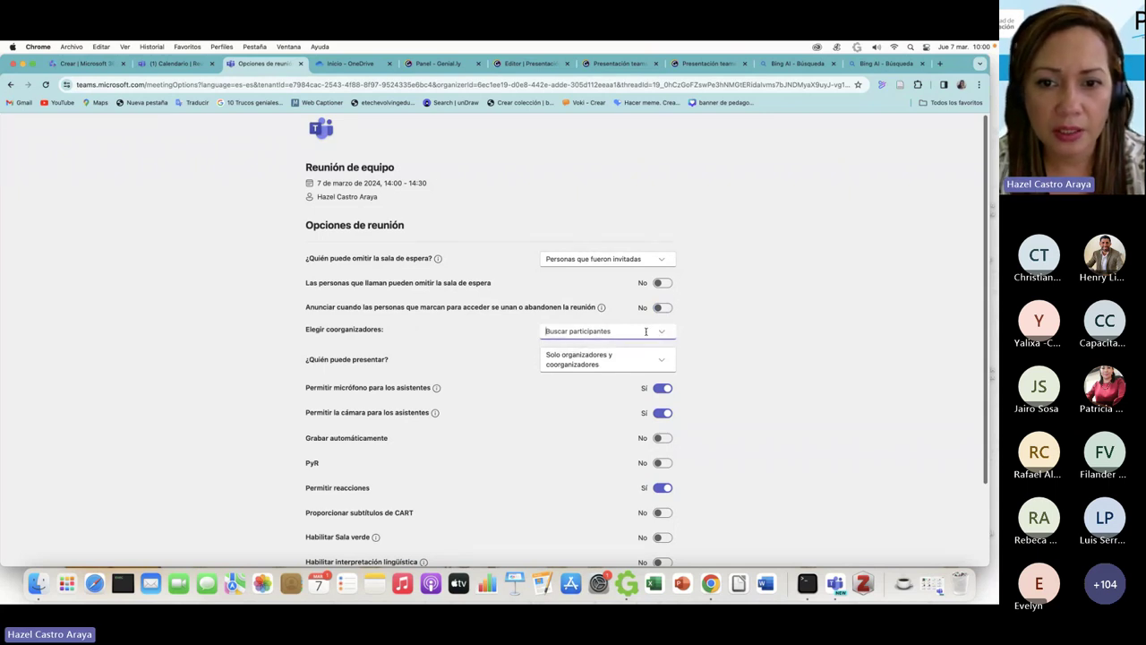
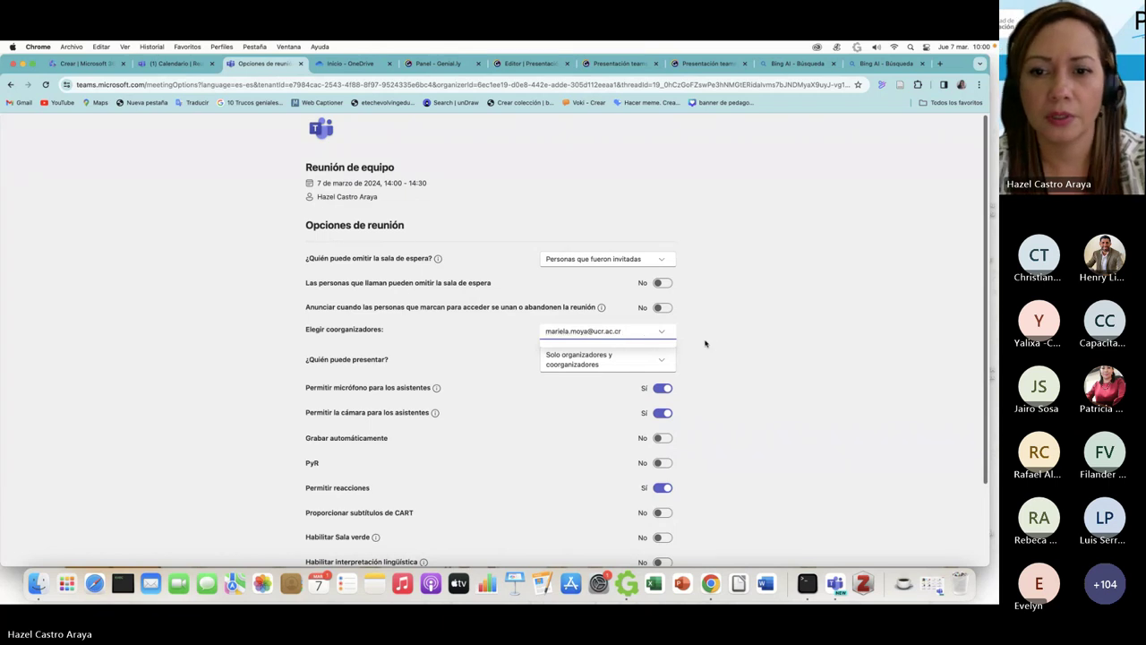
left_click(705, 343)
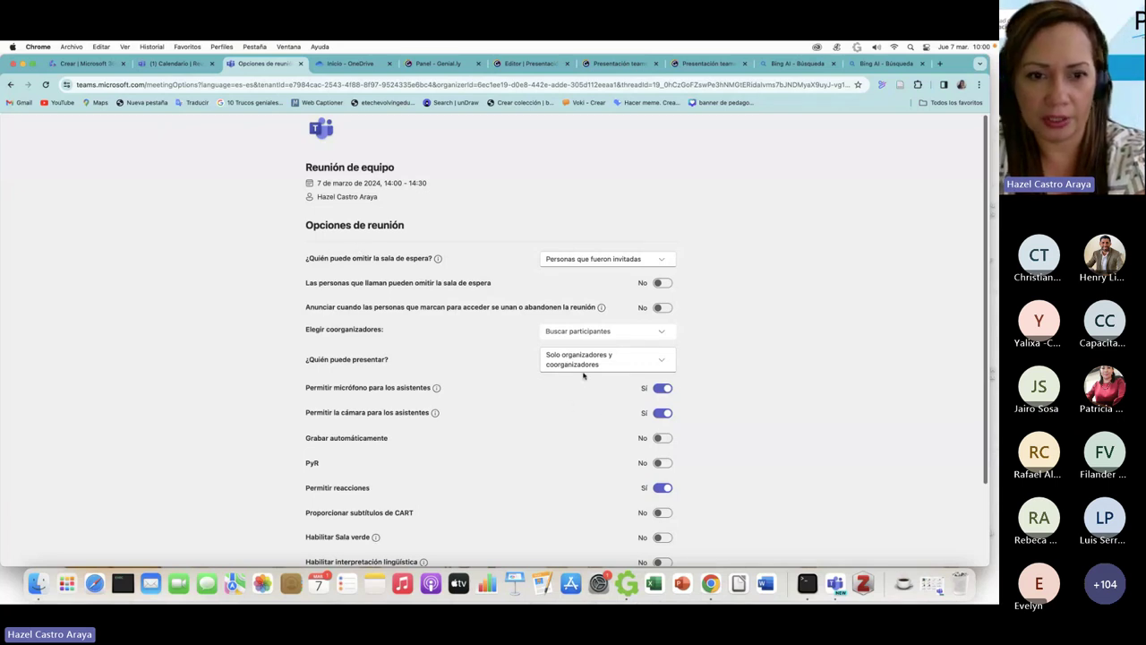
- Set '¿Quién puede presentar?' to Todos, toggling attendee microphone and camera off and back on
left_click(621, 368)
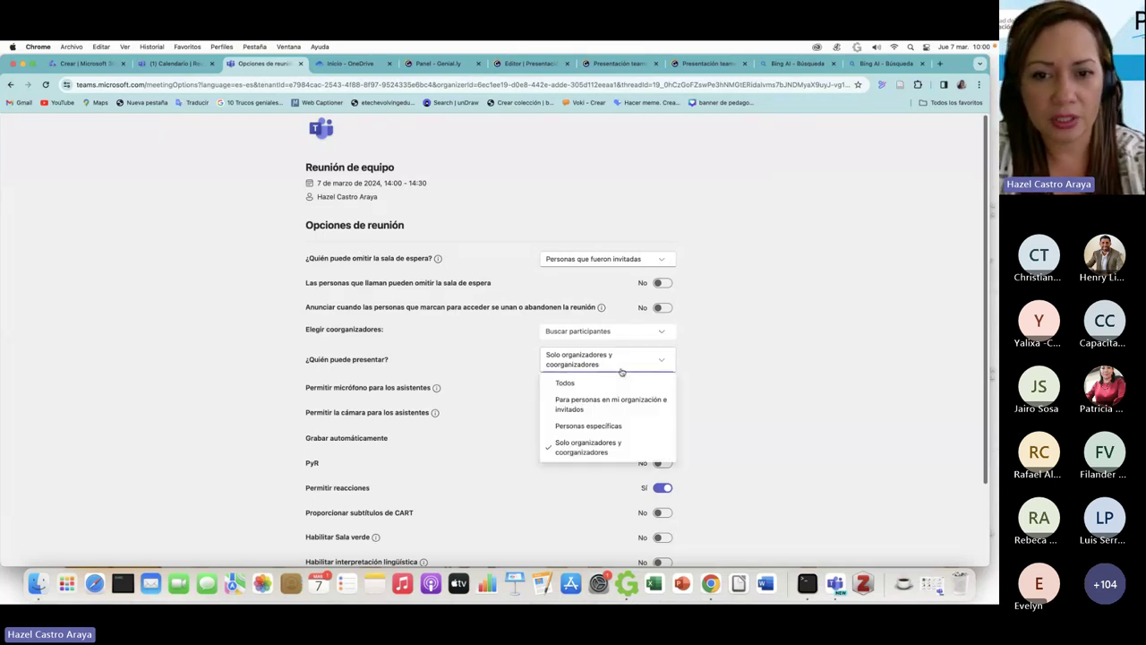
left_click(589, 383)
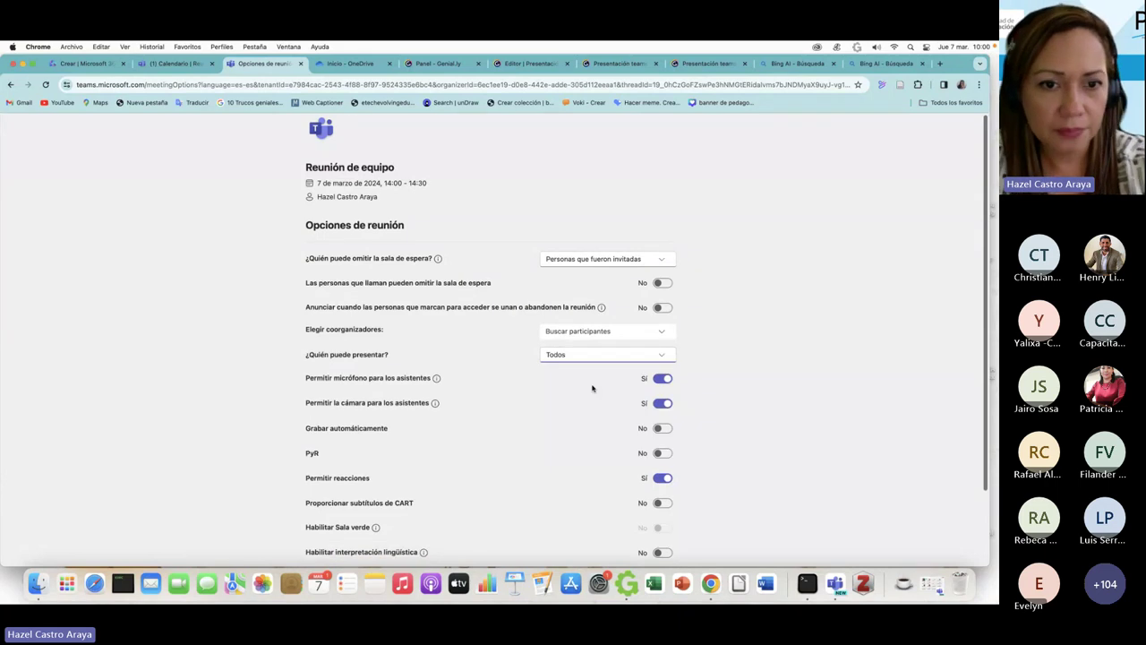
left_click(660, 382)
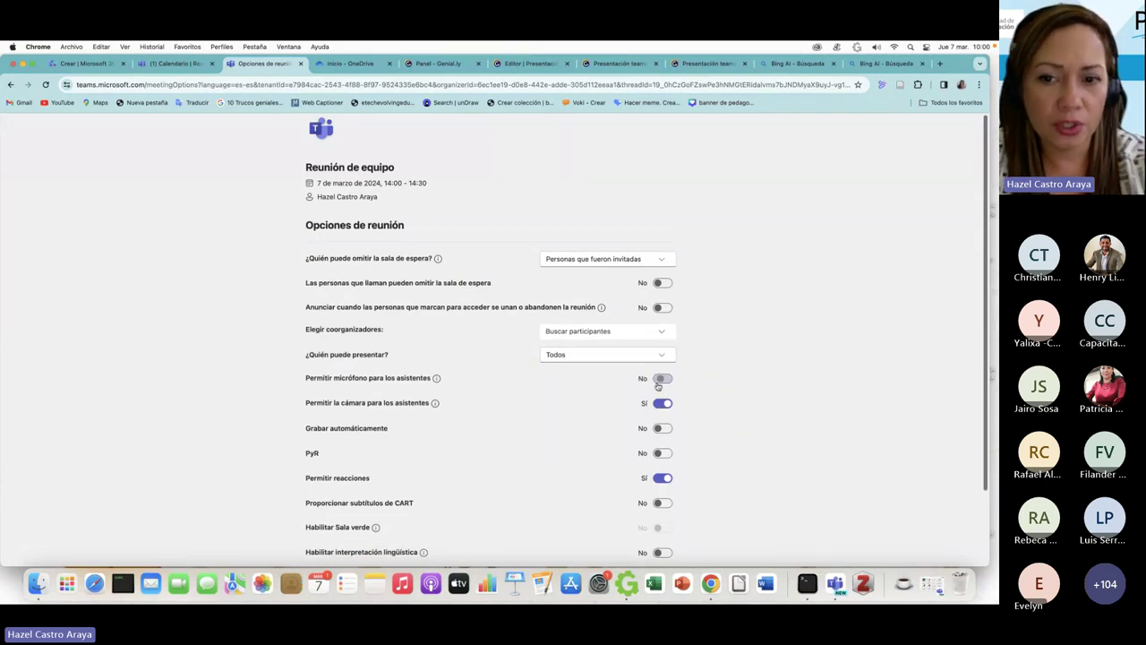
left_click(658, 381)
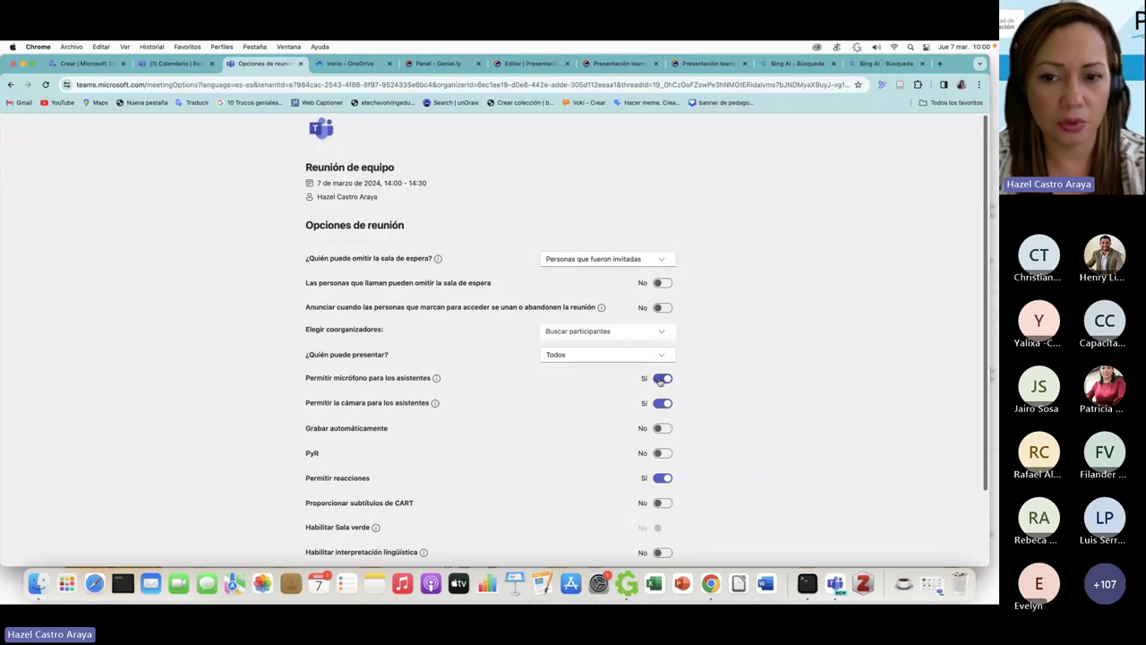
left_click(663, 405)
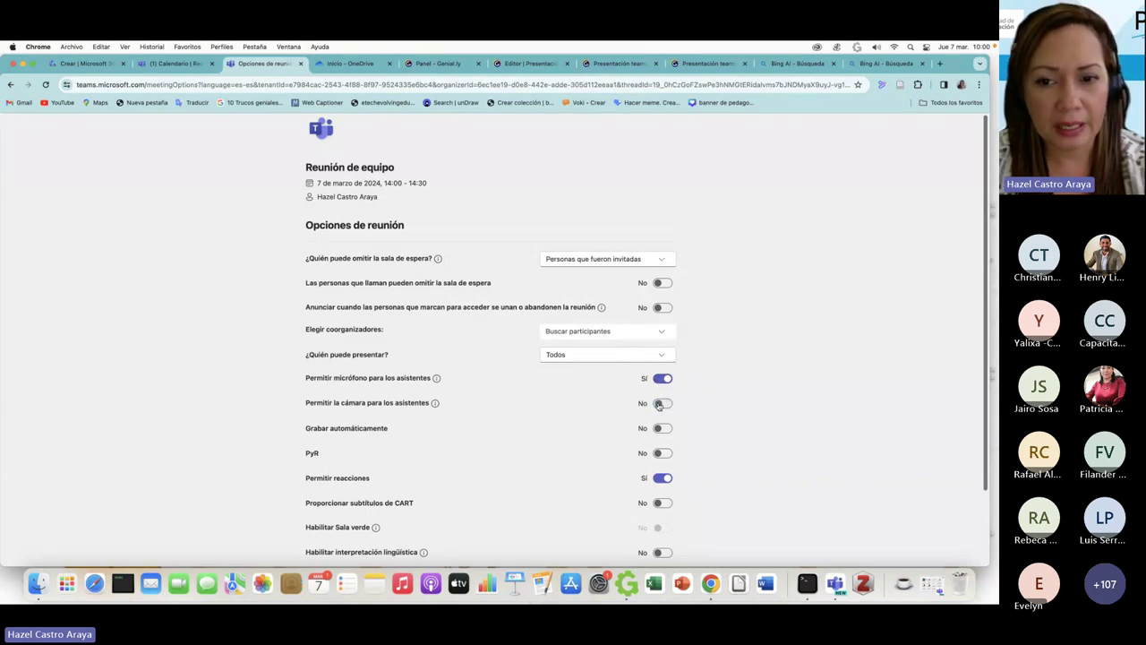
left_click(664, 405)
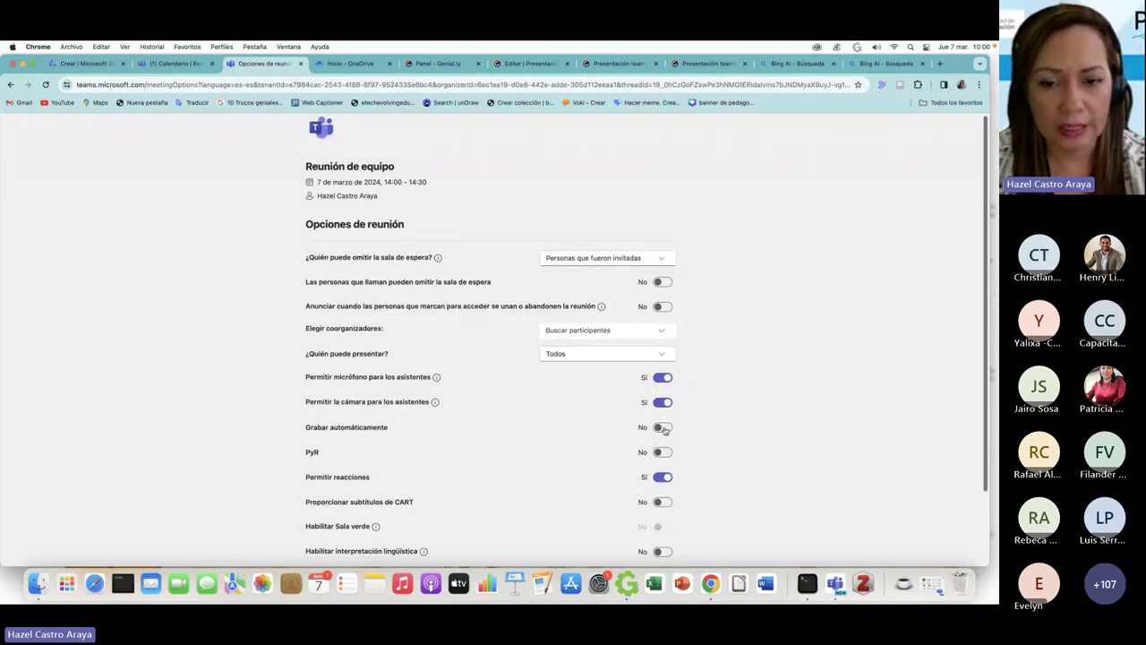
- Switch Q&A on, try turning reactions off, and toggle CART captions on then off
scroll(663, 430, "down", 1)
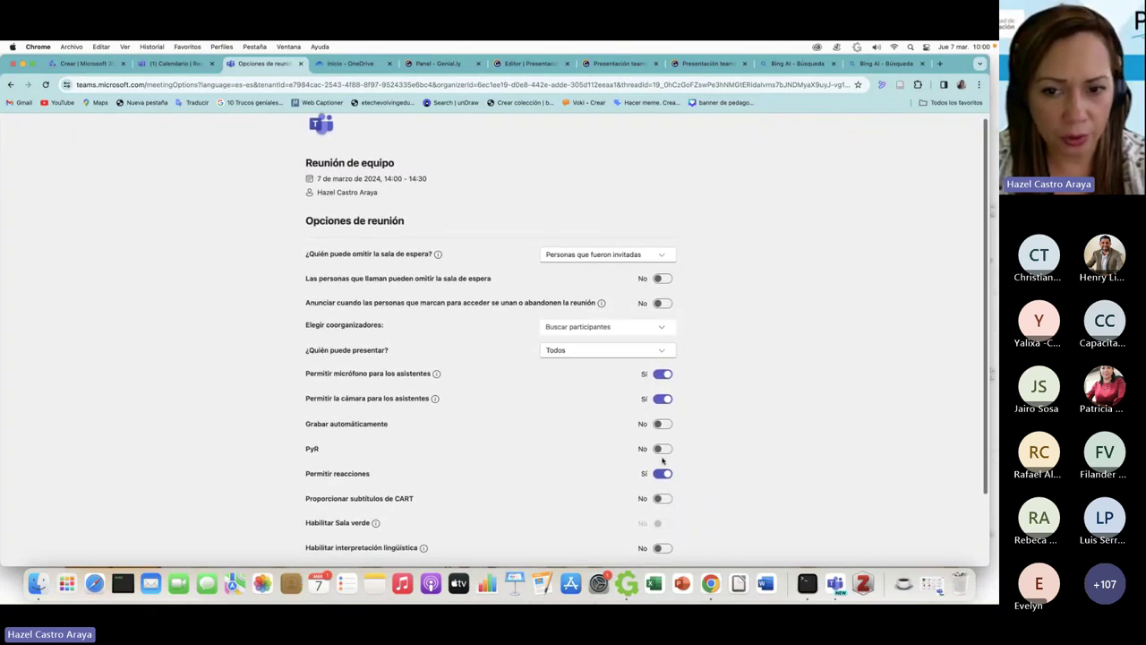
left_click(663, 449)
scroll(681, 439, "down", 2)
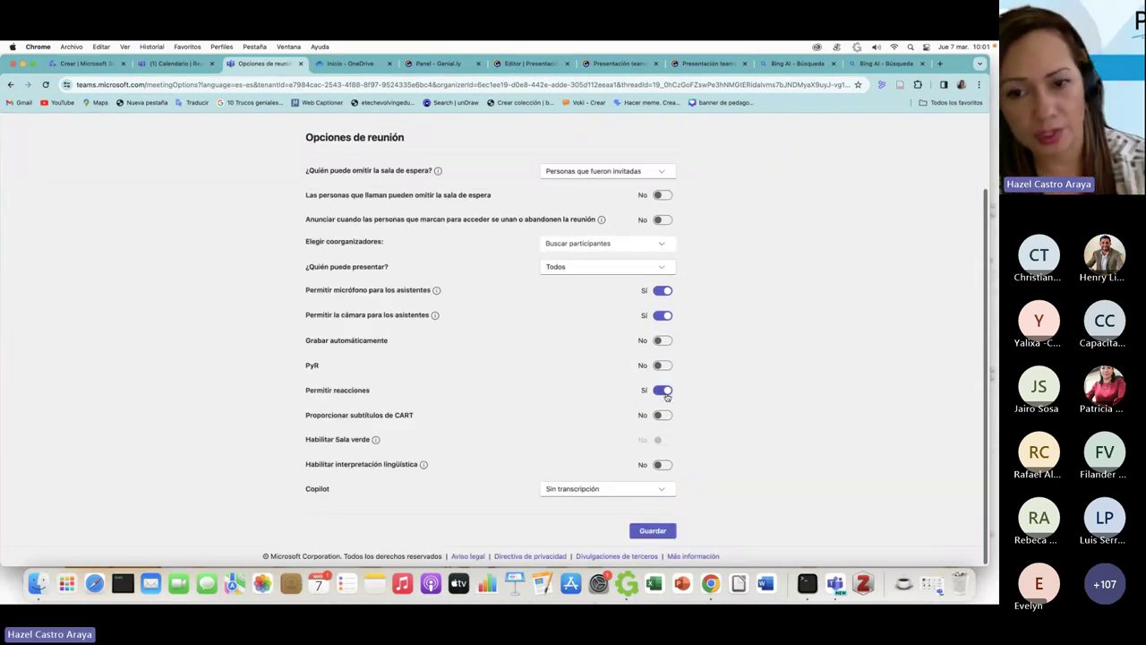
left_click(663, 392)
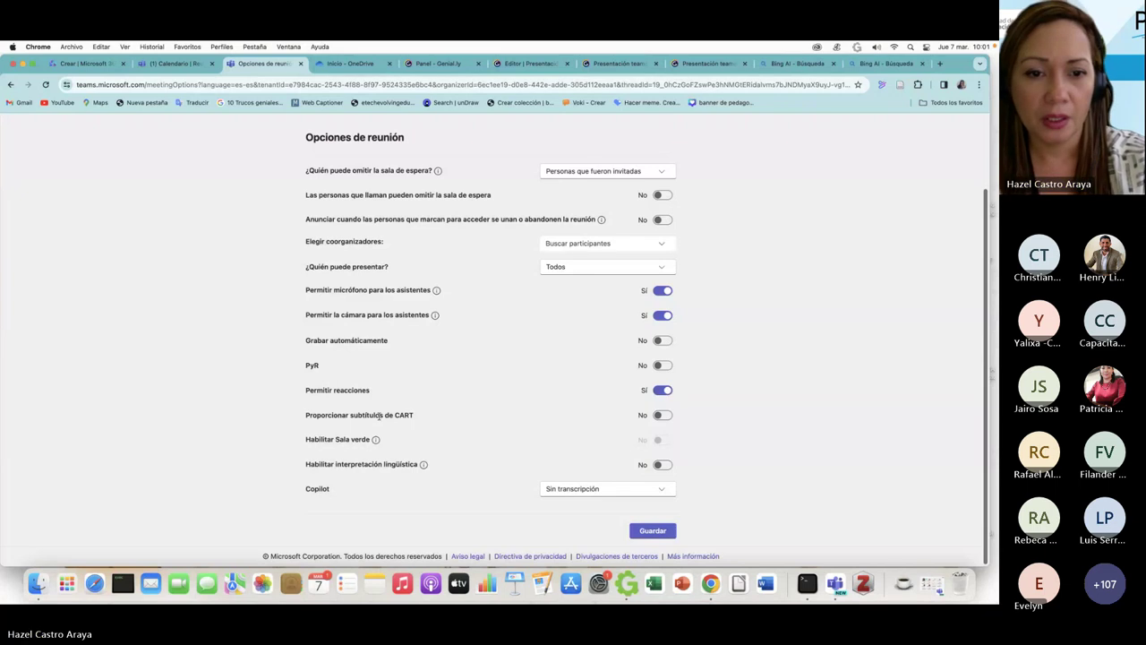
left_click(664, 419)
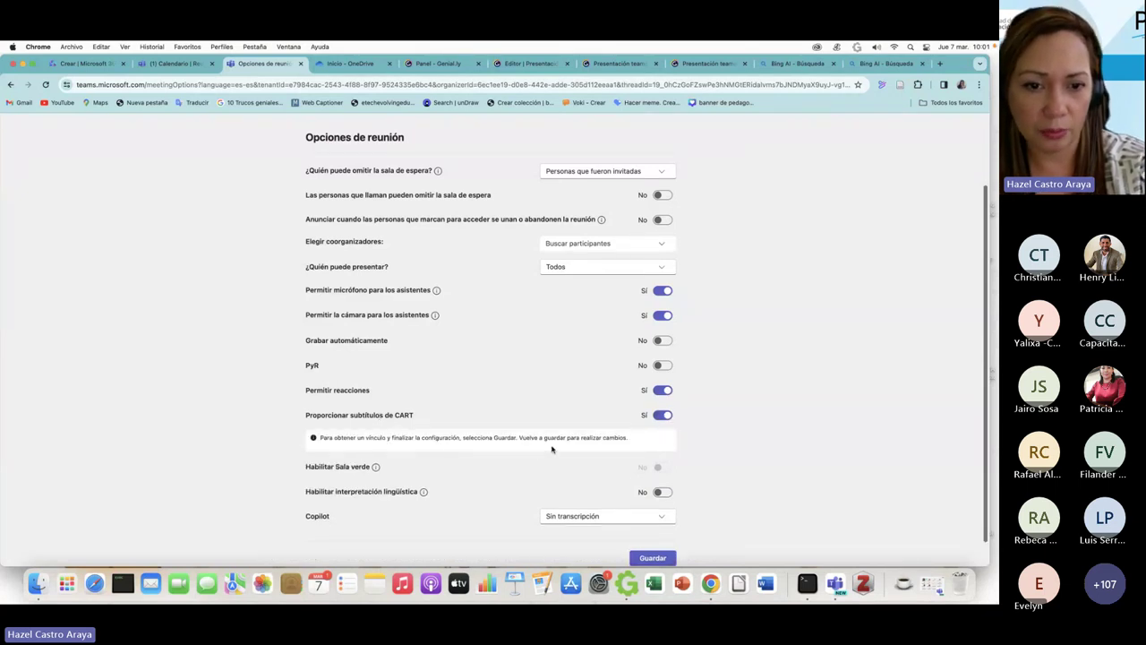
scroll(554, 451, "down", 1)
left_click(662, 387)
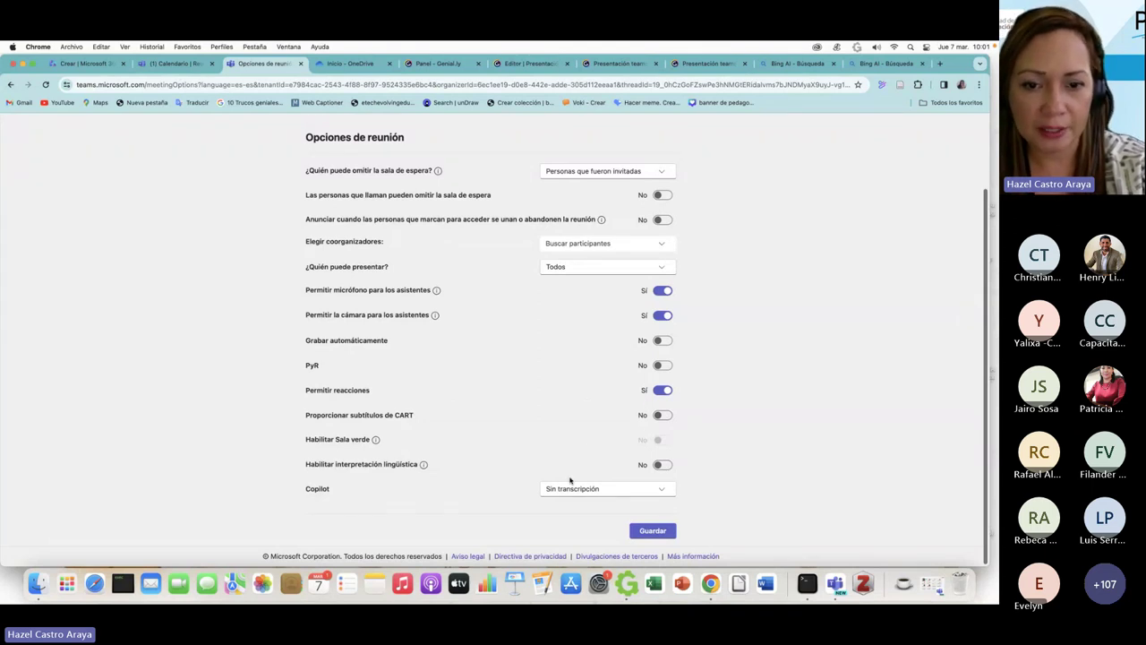
- Enable language interpretation with Español as source and Inglés as target language
left_click(664, 466)
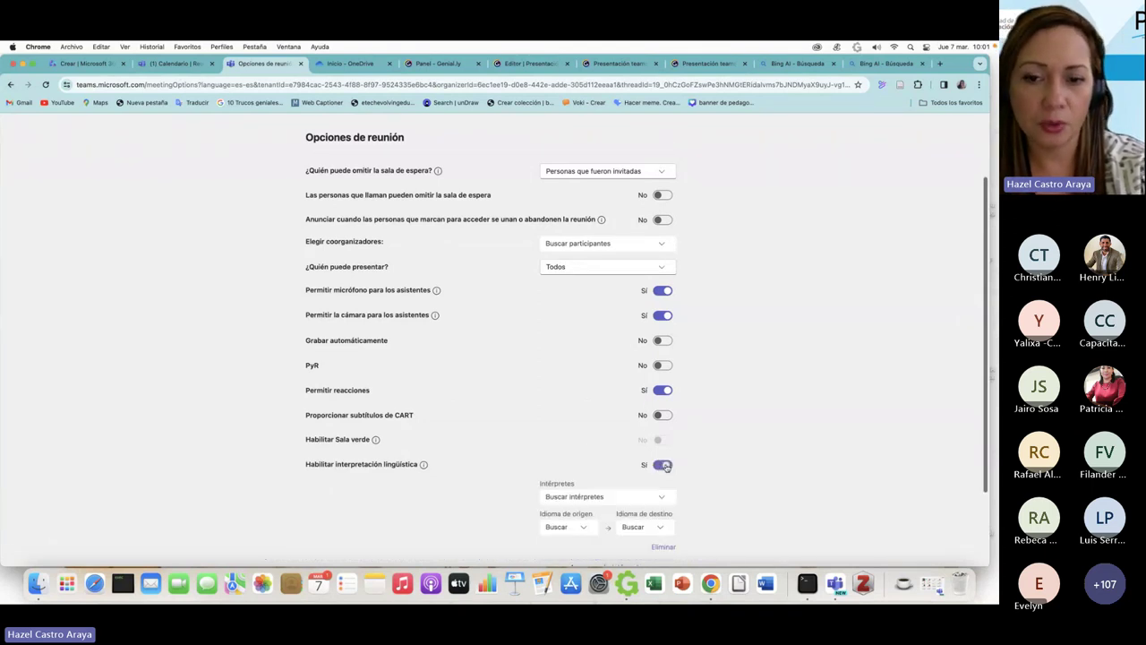
scroll(676, 447, "down", 2)
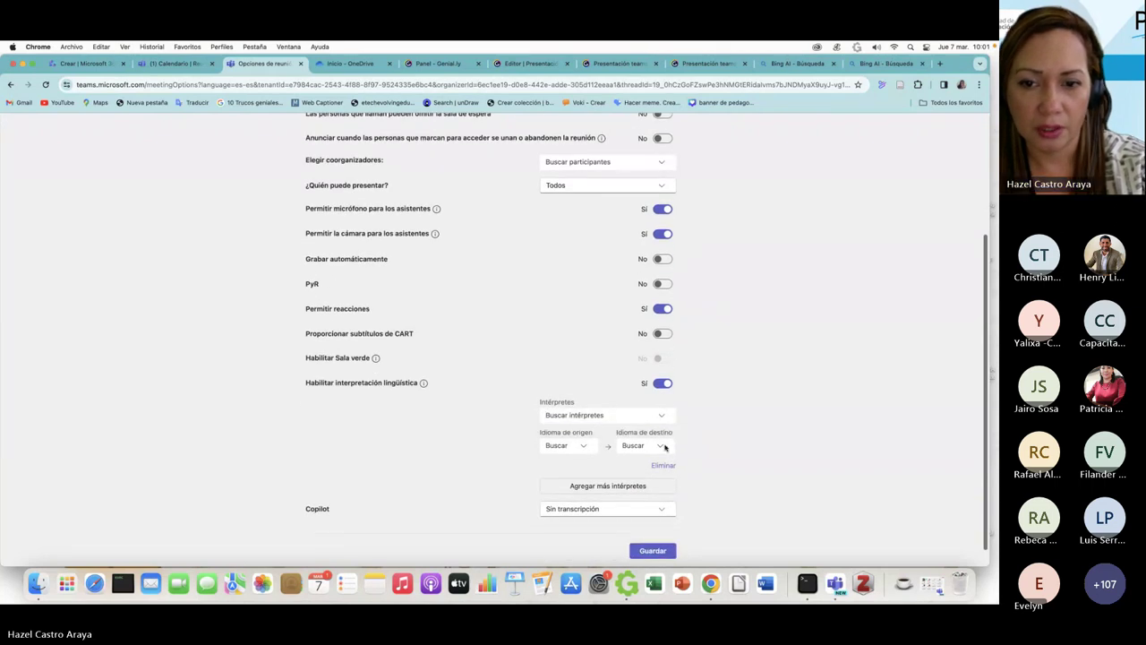
left_click(580, 448)
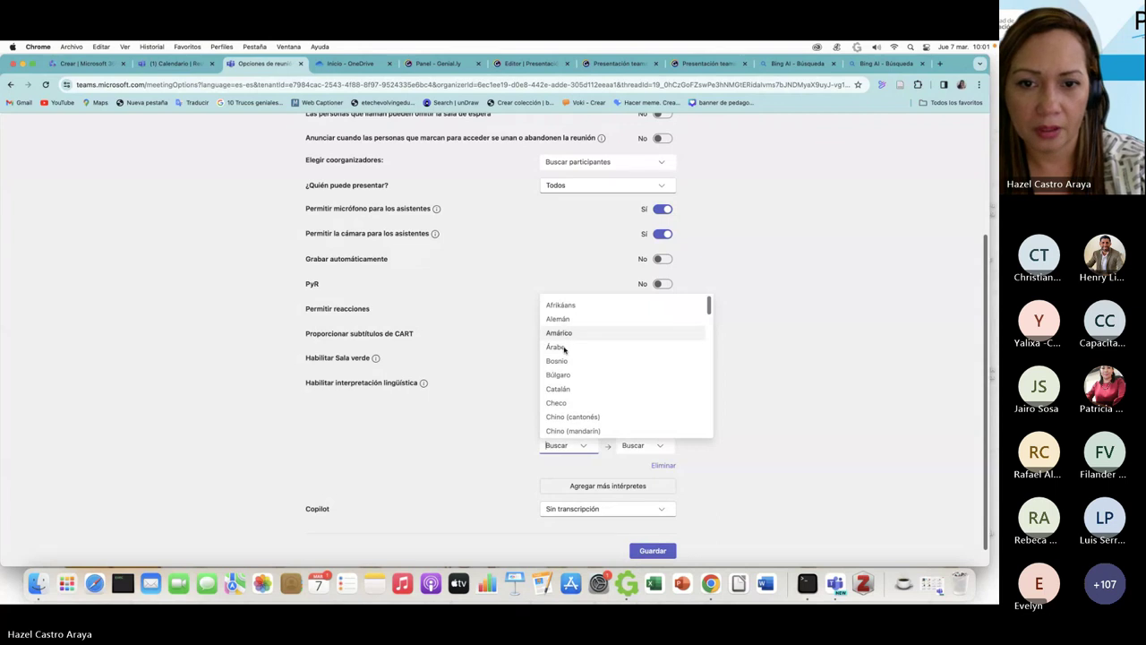
scroll(567, 394, "down", 2)
scroll(568, 397, "down", 3)
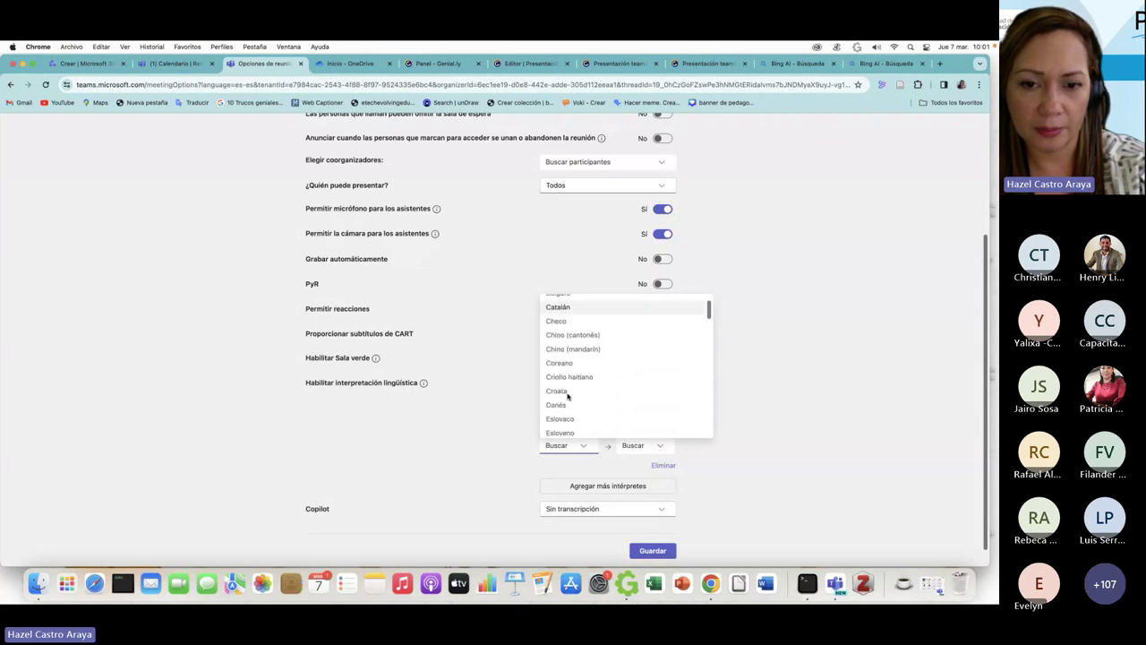
type("es")
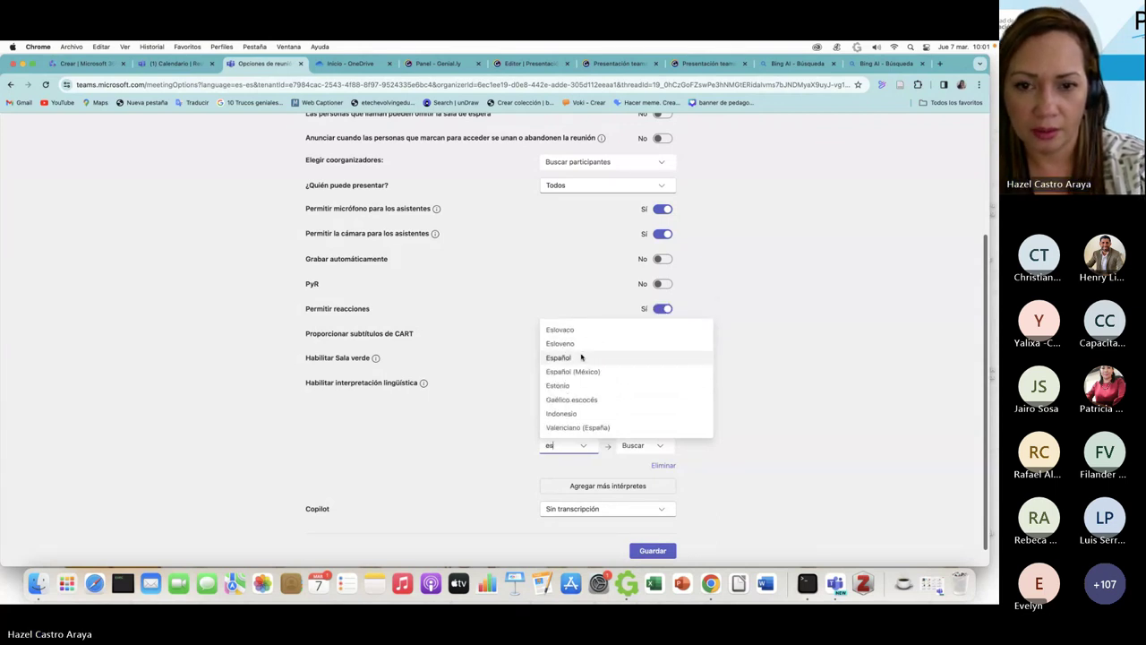
left_click(577, 357)
left_click(660, 447)
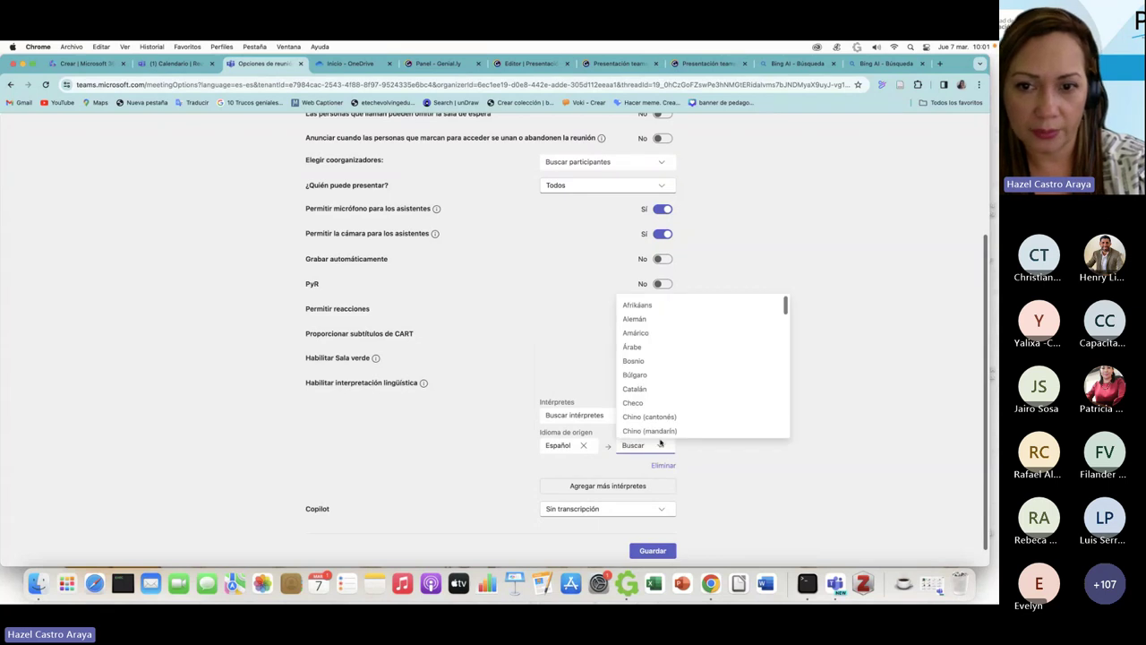
scroll(660, 411, "down", 3)
scroll(660, 413, "down", 3)
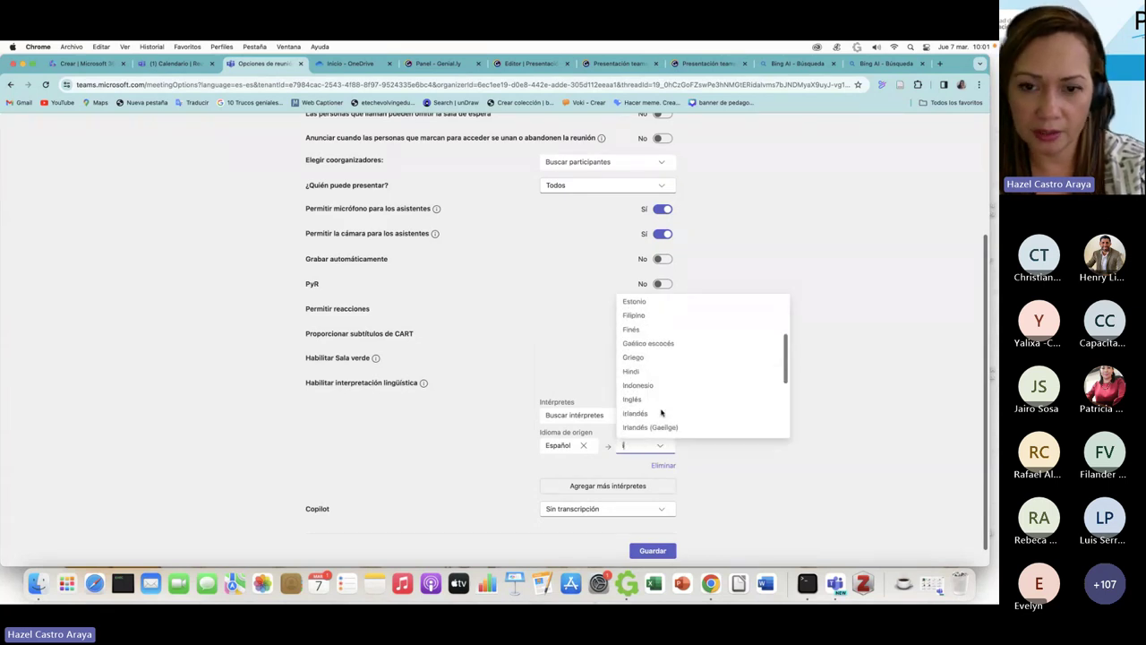
left_click(647, 404)
- Set the Copilot option to Con transcripción
scroll(724, 472, "down", 1)
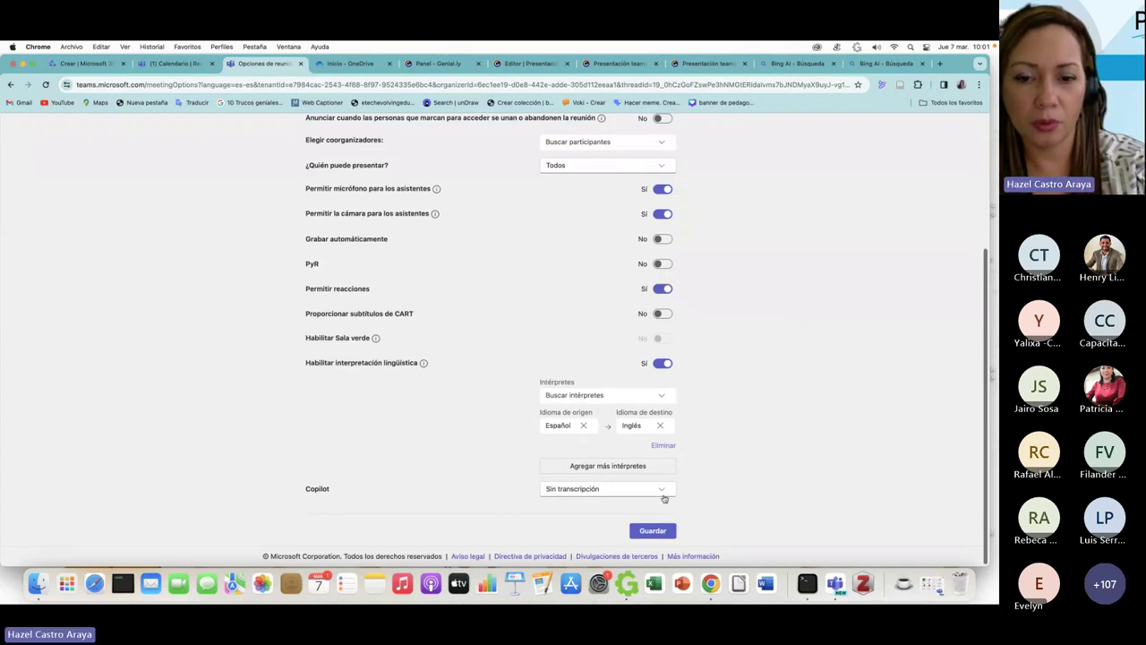
left_click(663, 492)
left_click(580, 525)
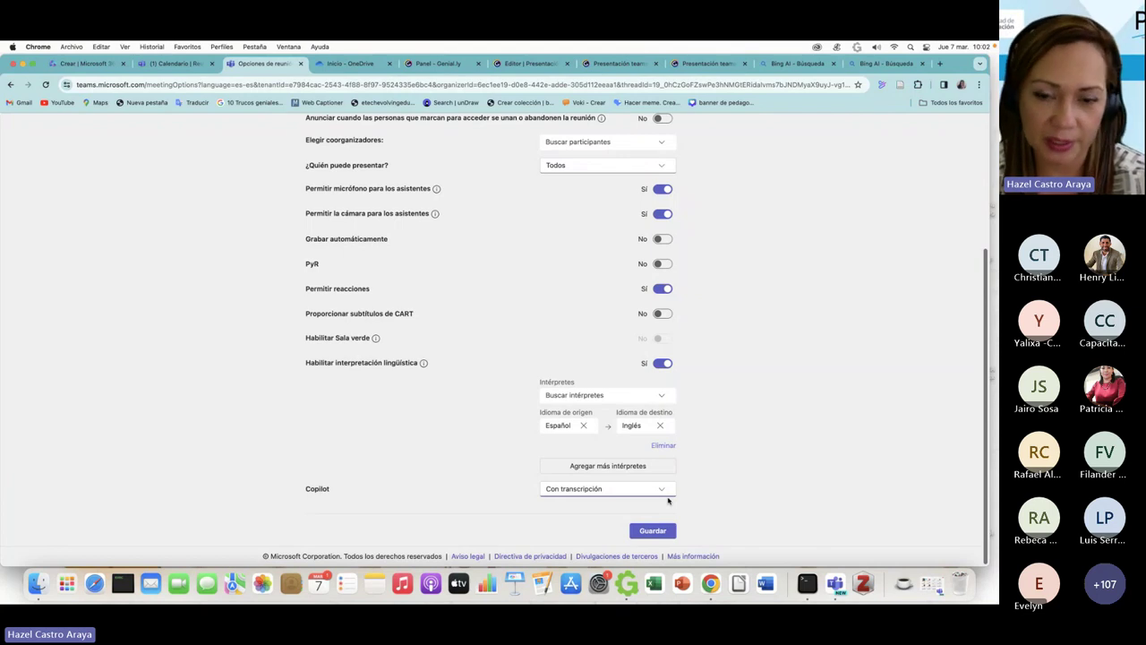
- Attempt saving, then type in the interpreters search field and abandon it
scroll(585, 353, "up", 3)
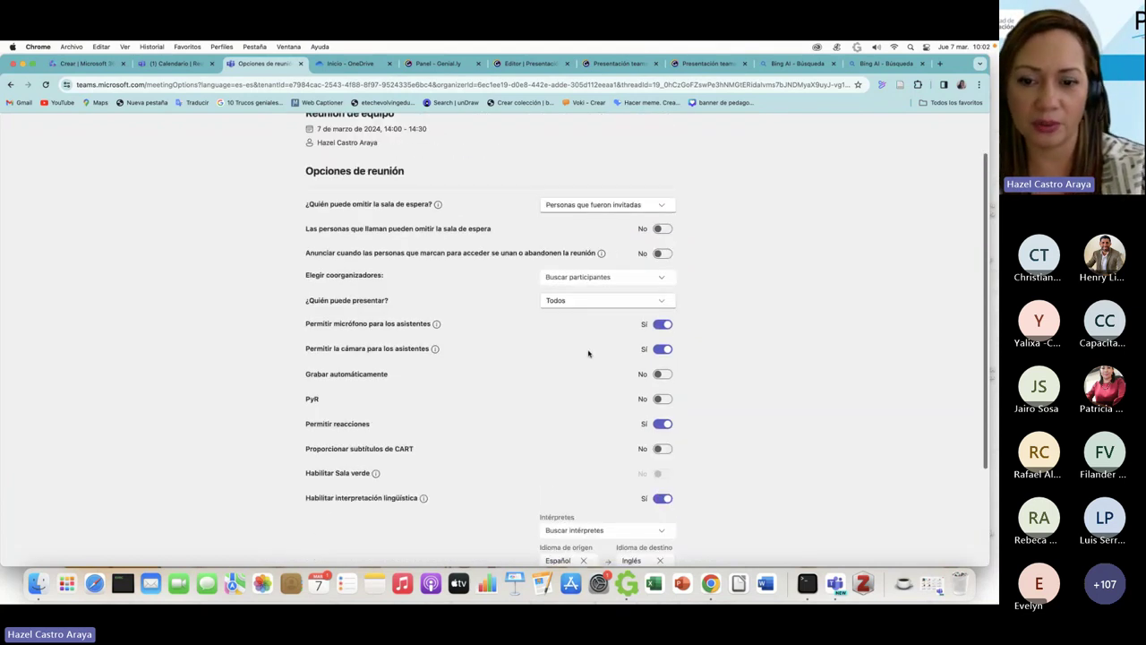
scroll(586, 352, "down", 3)
left_click(664, 531)
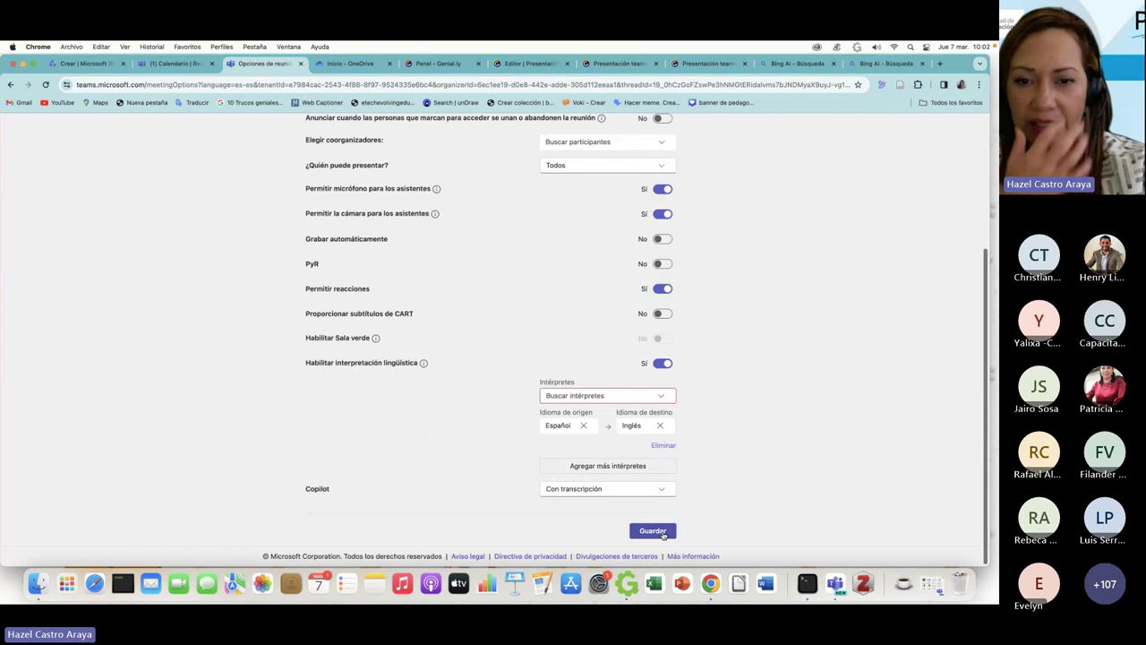
left_click(624, 395)
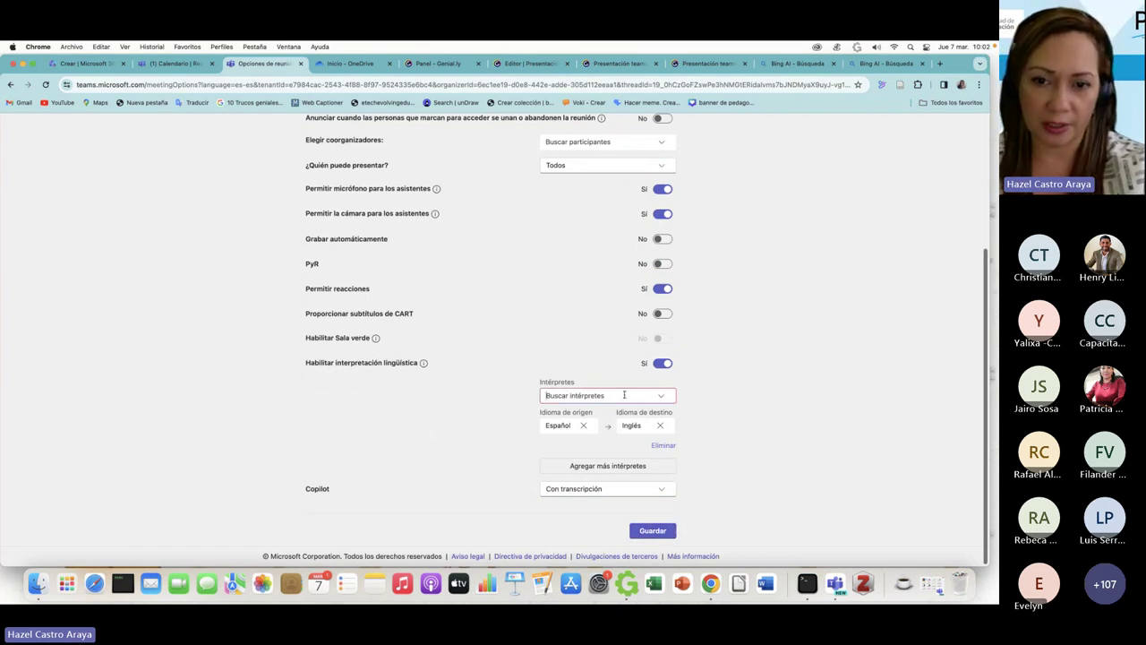
type("fdsdf")
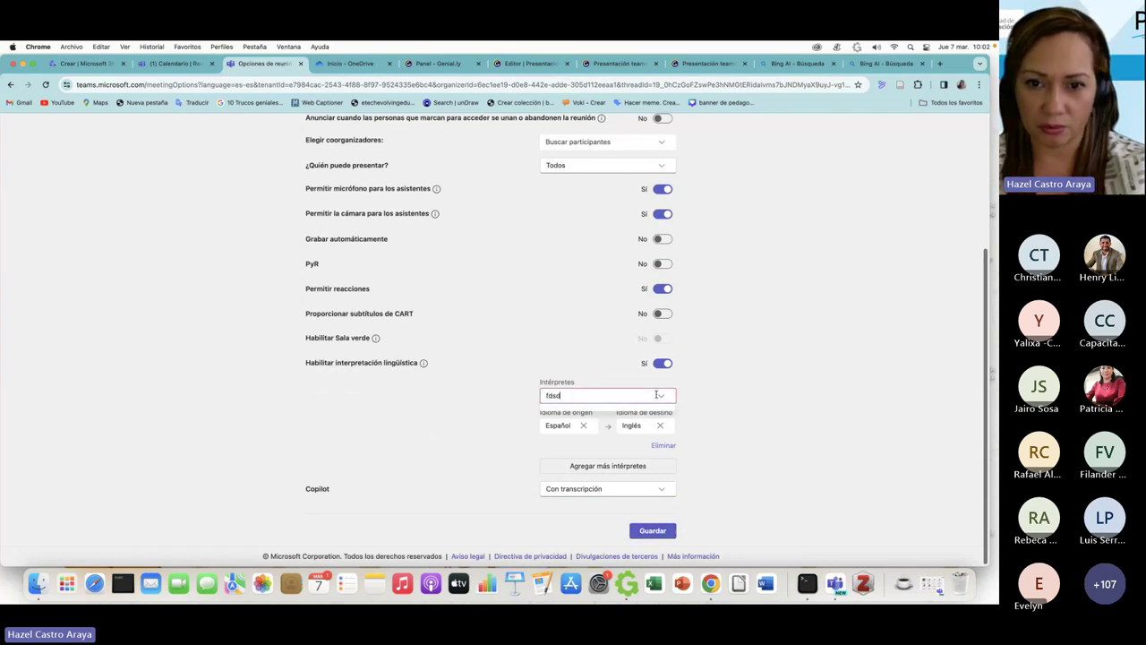
left_click(768, 440)
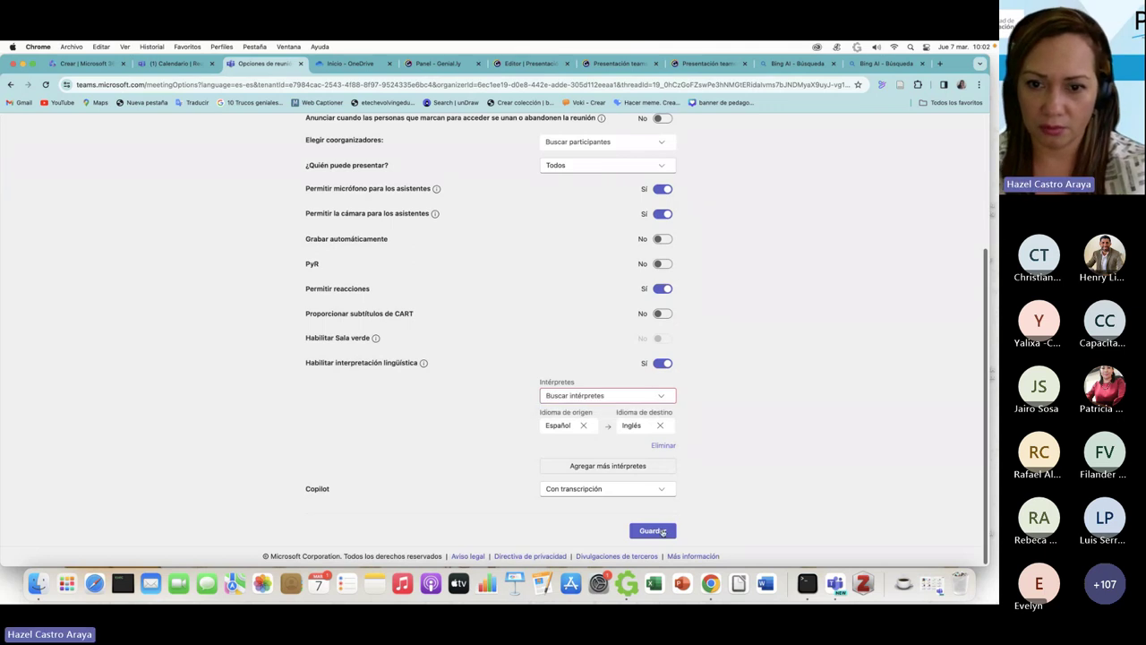
- Switch Habilitar interpretación lingüística to No and save the options with Guardar
left_click(659, 363)
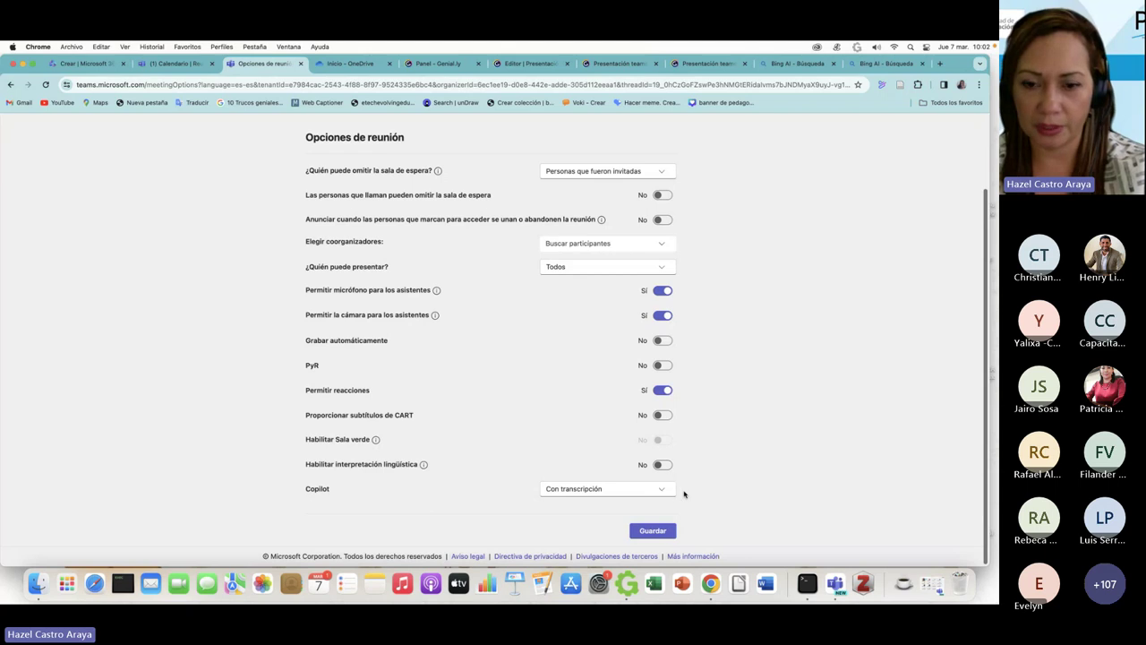
left_click(652, 530)
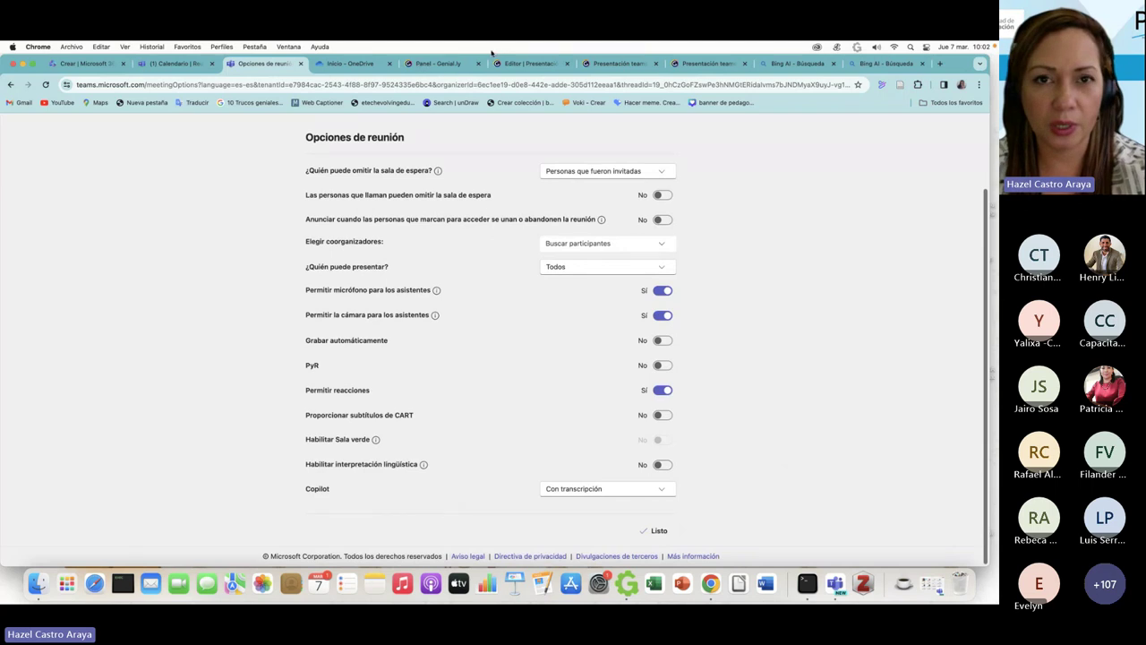
scroll(767, 269, "up", 3)
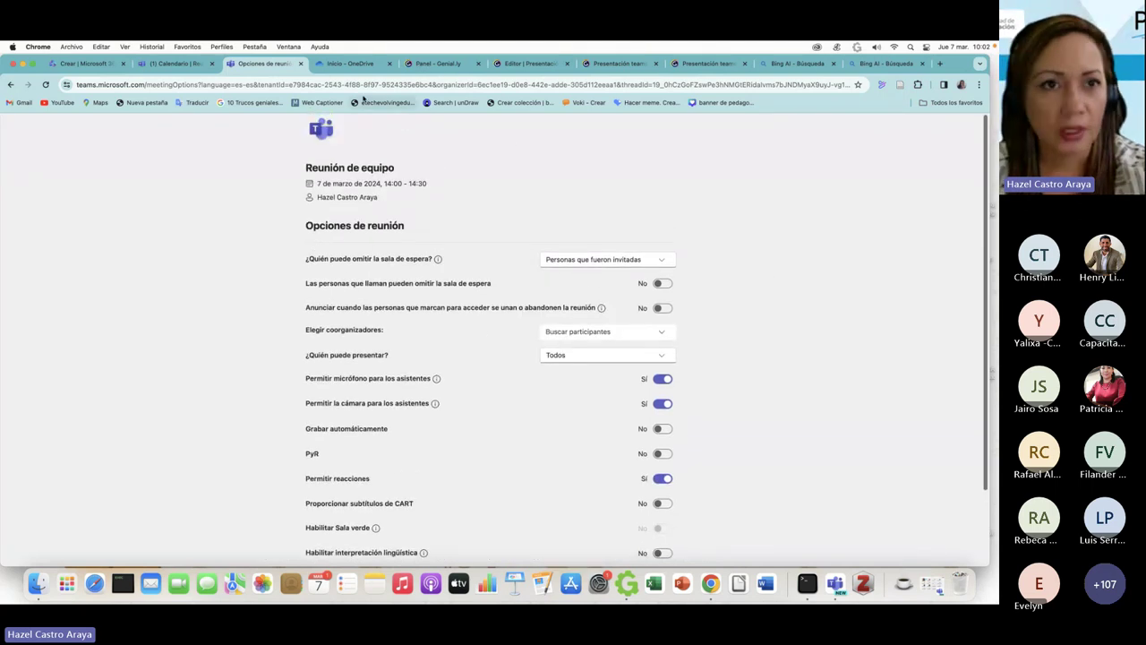
scroll(767, 295, "down", 3)
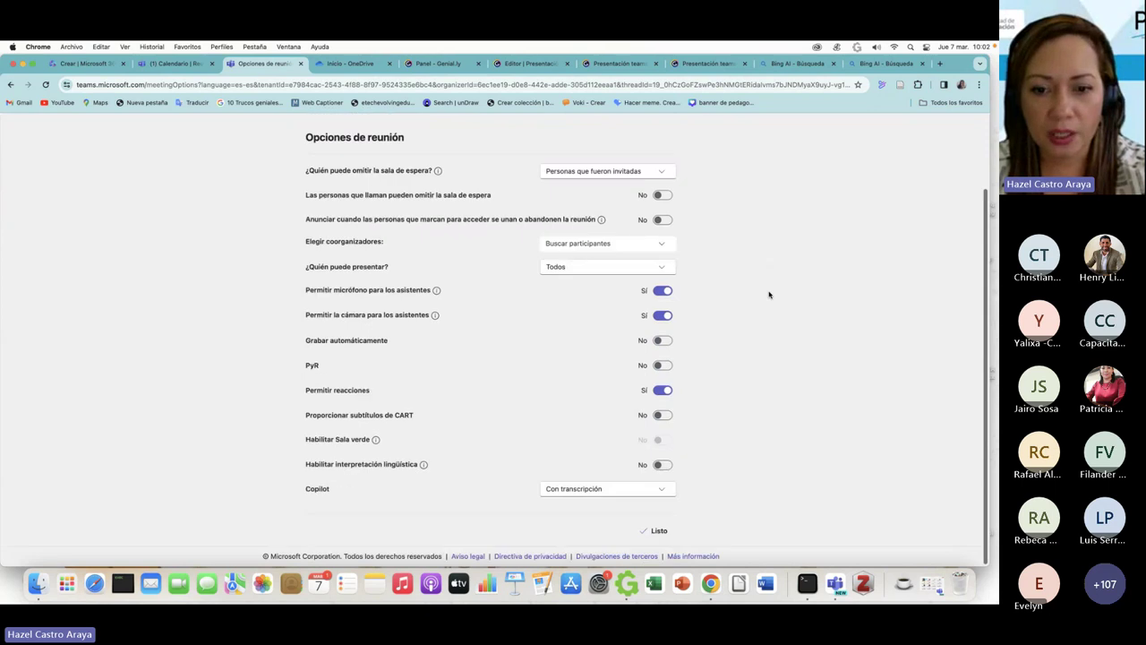
scroll(768, 294, "up", 3)
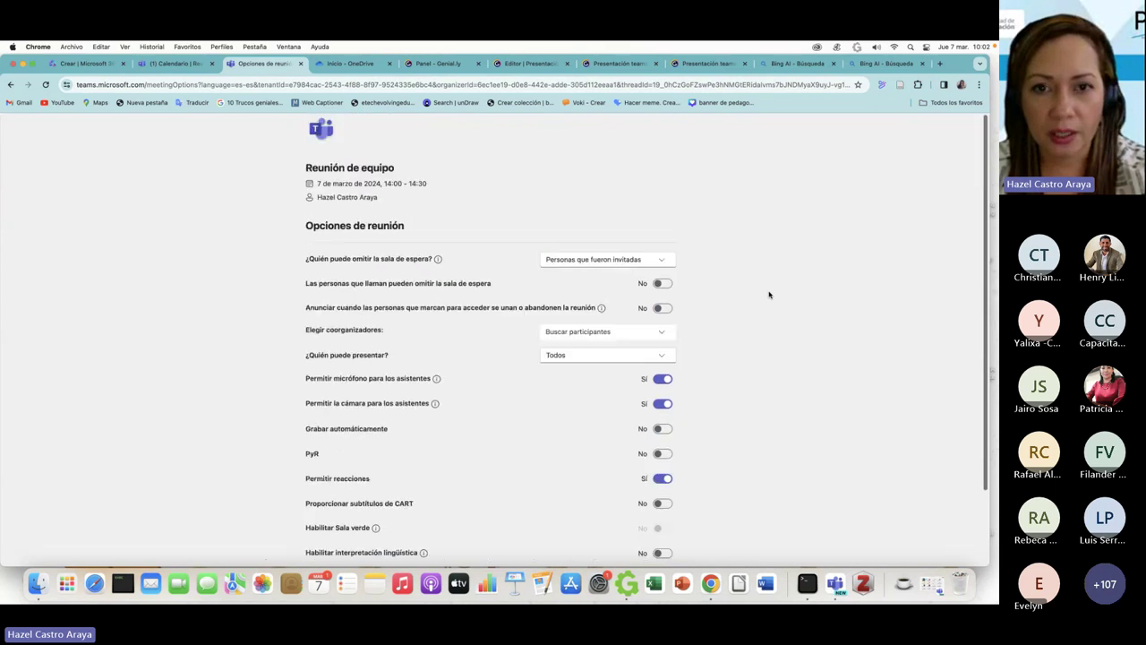
- Close the Opciones de reunión tab and return to the Calendario week view
left_click(301, 66)
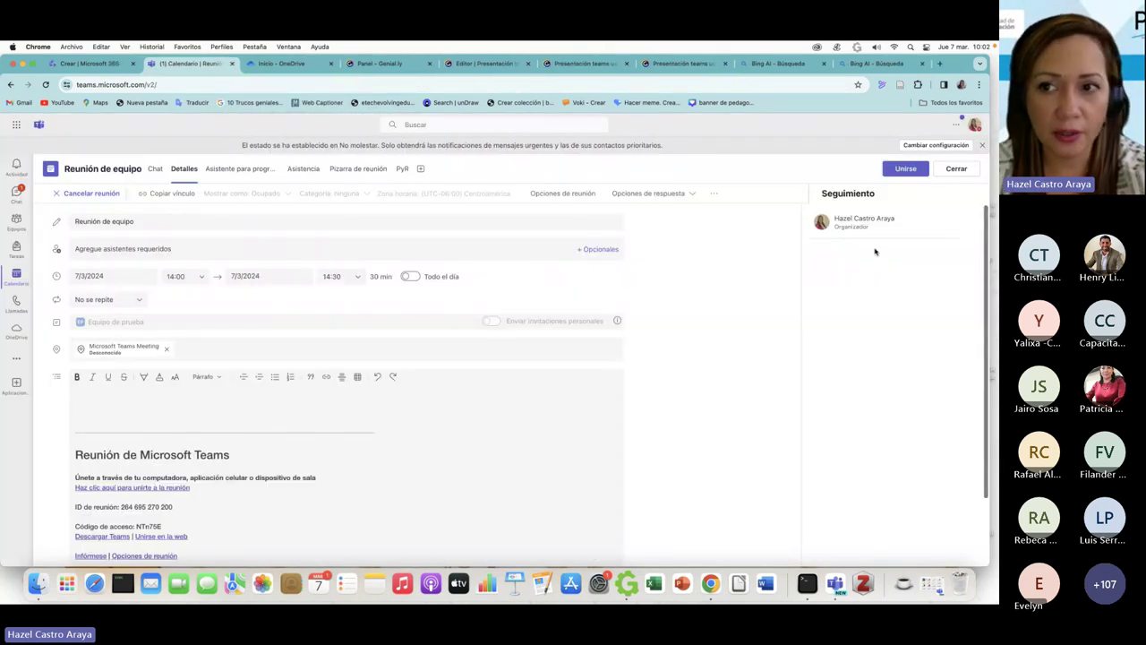
left_click(17, 275)
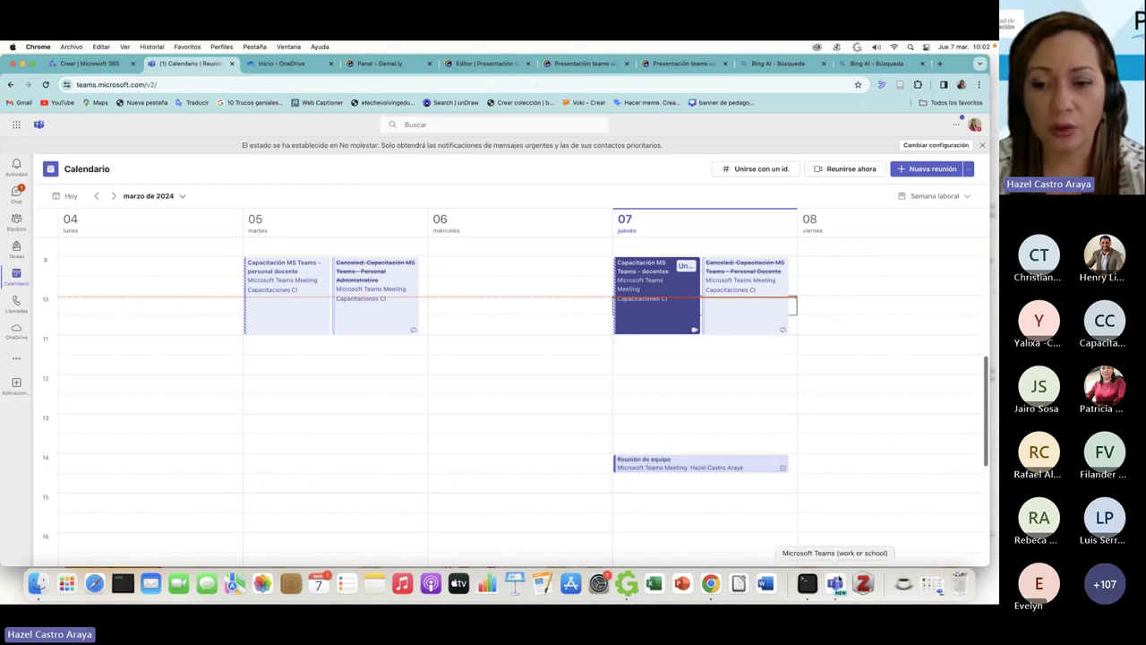
- In the desktop meeting 'Capacitación MS Teams - docentes', view the chat, then bring up PyR
left_click(835, 582)
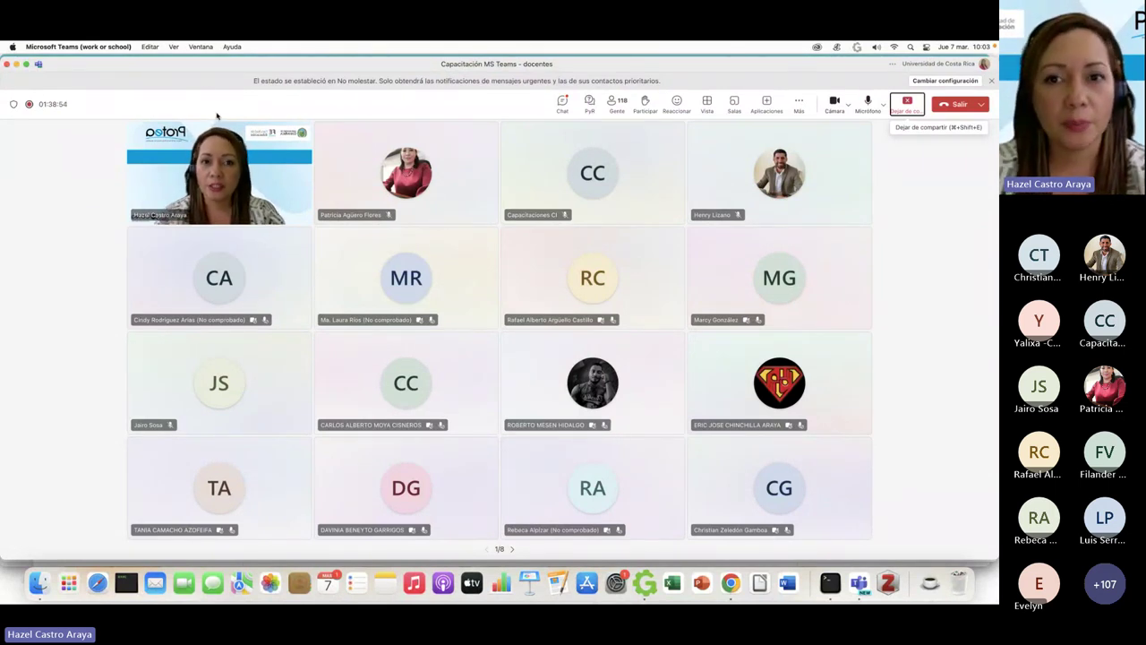
left_click(562, 102)
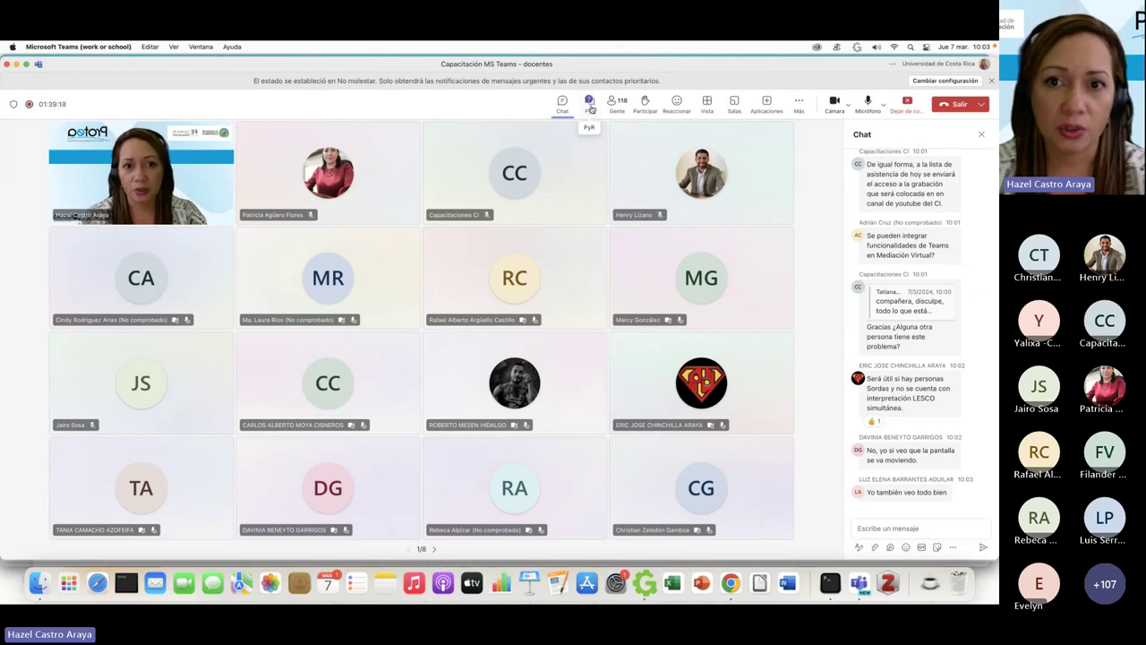
left_click(590, 107)
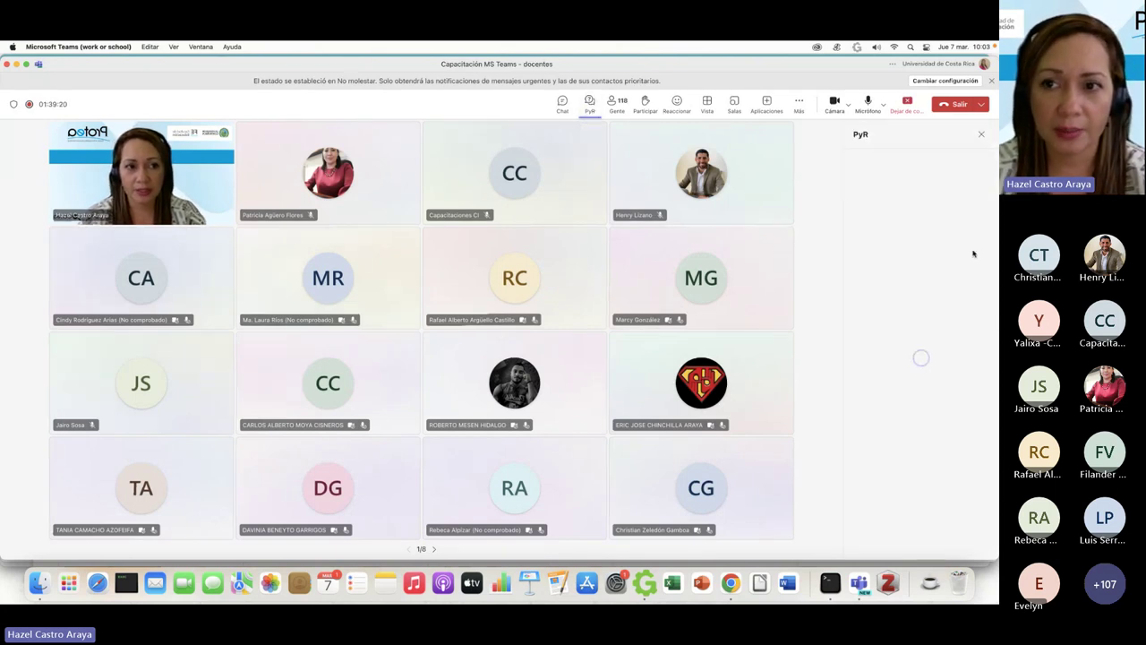
- Show the Gente participants list, then raise and lower a hand, ending lowered
left_click(619, 114)
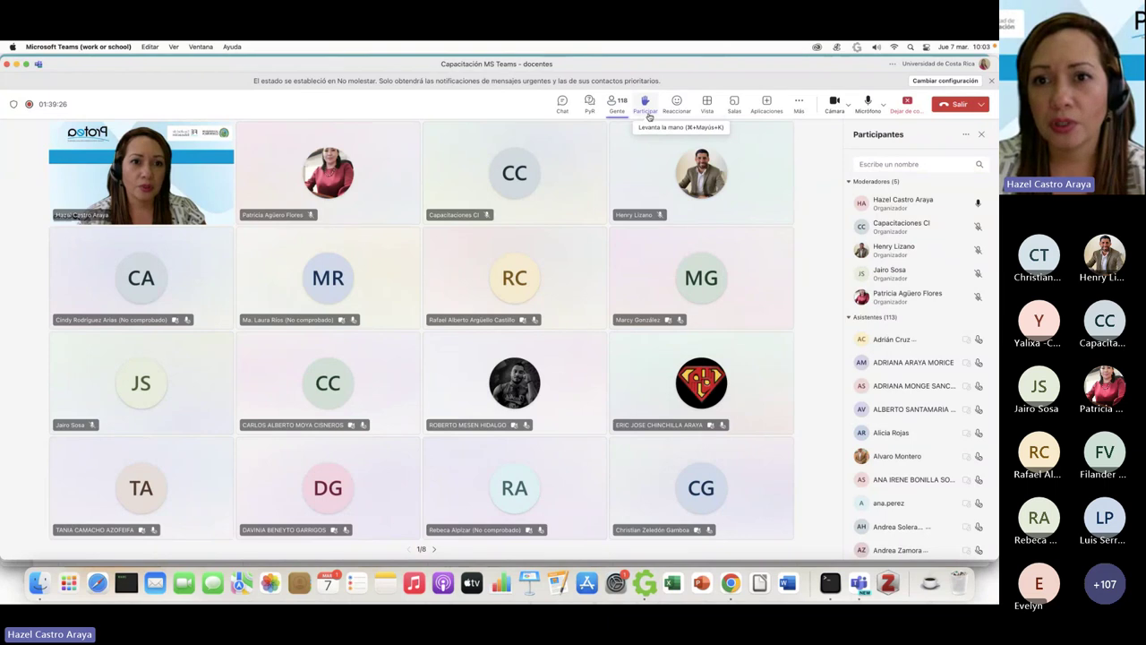
left_click(647, 109)
left_click(647, 109)
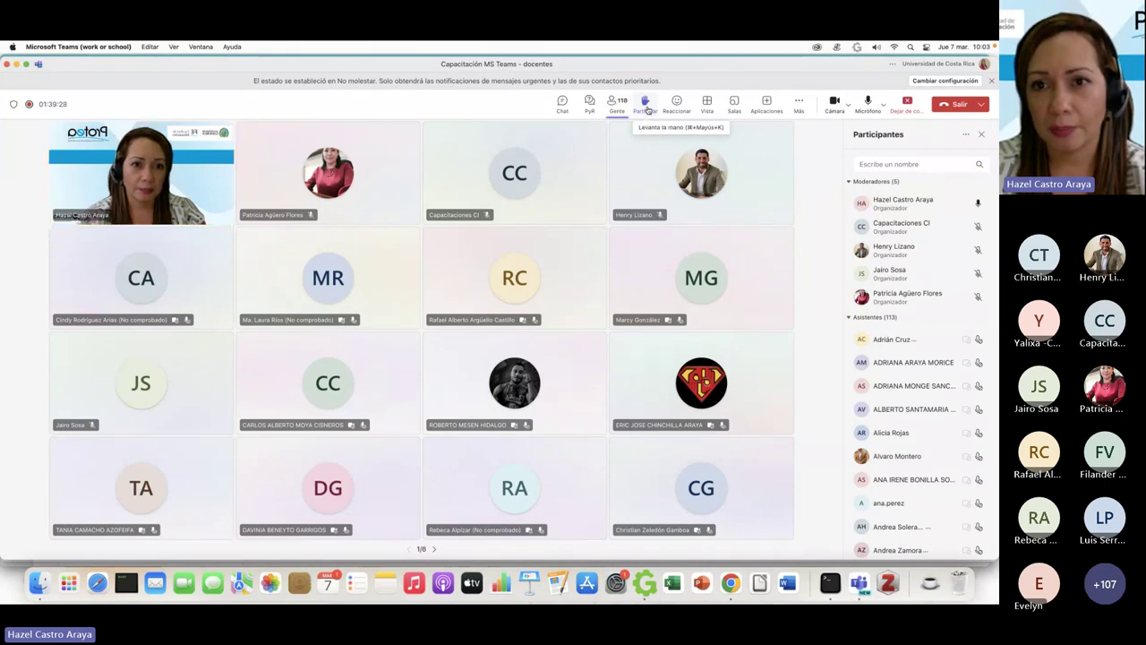
left_click(648, 109)
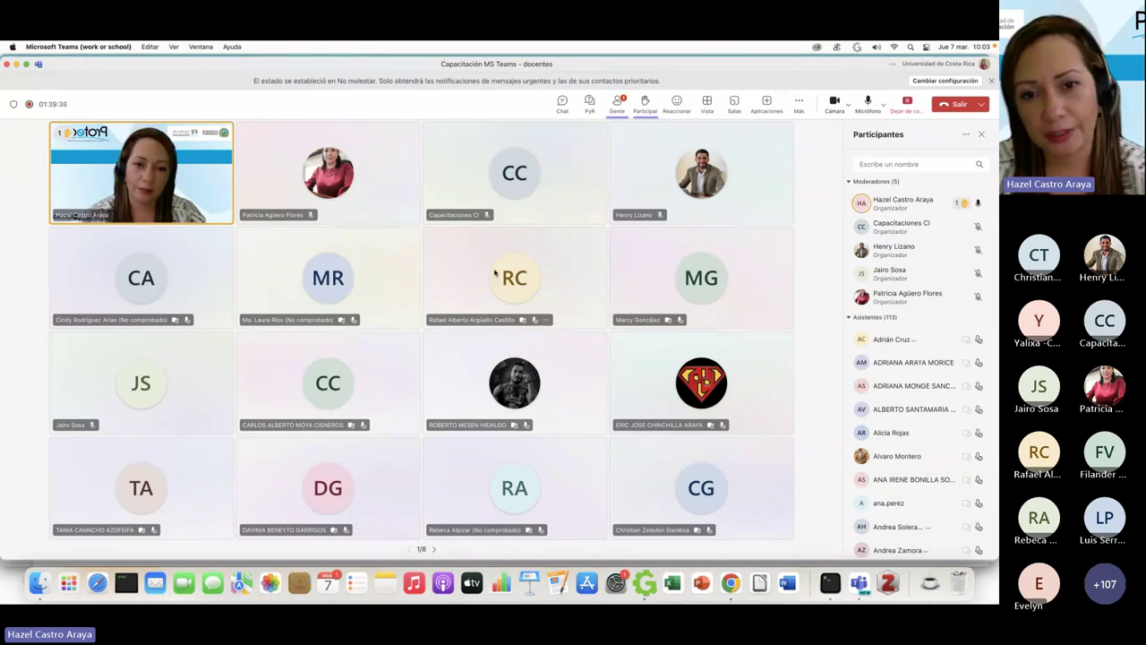
mouse_move(495, 273)
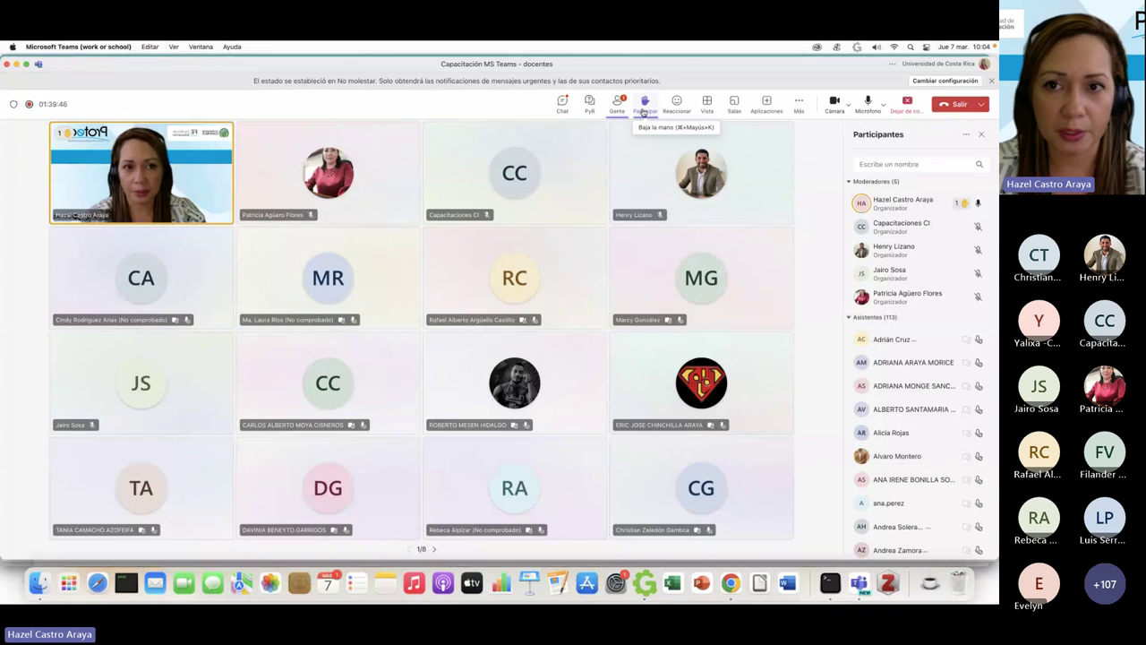
left_click(644, 112)
- Send a thumbs-up reaction and one more emoji reaction
mouse_move(676, 106)
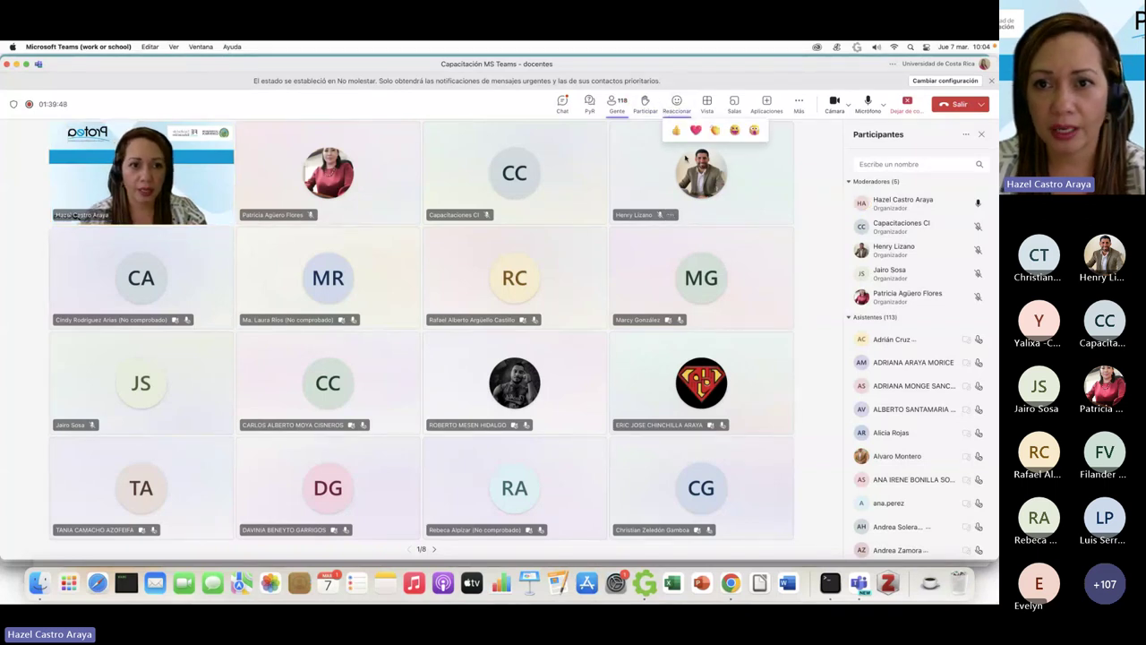
left_click(675, 133)
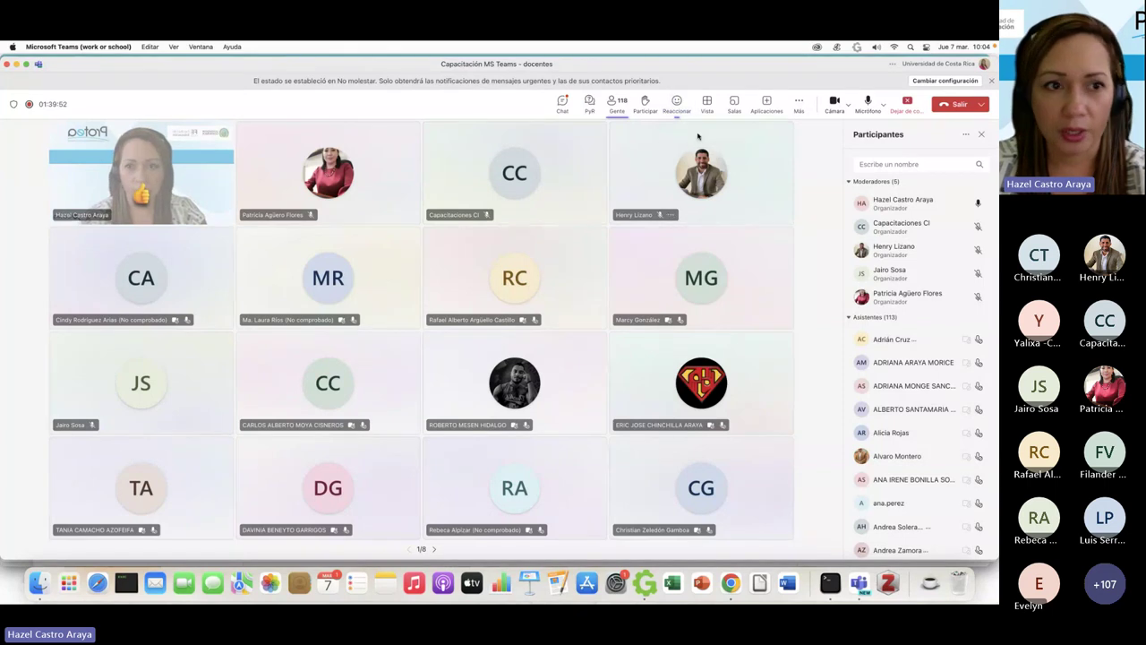
mouse_move(677, 103)
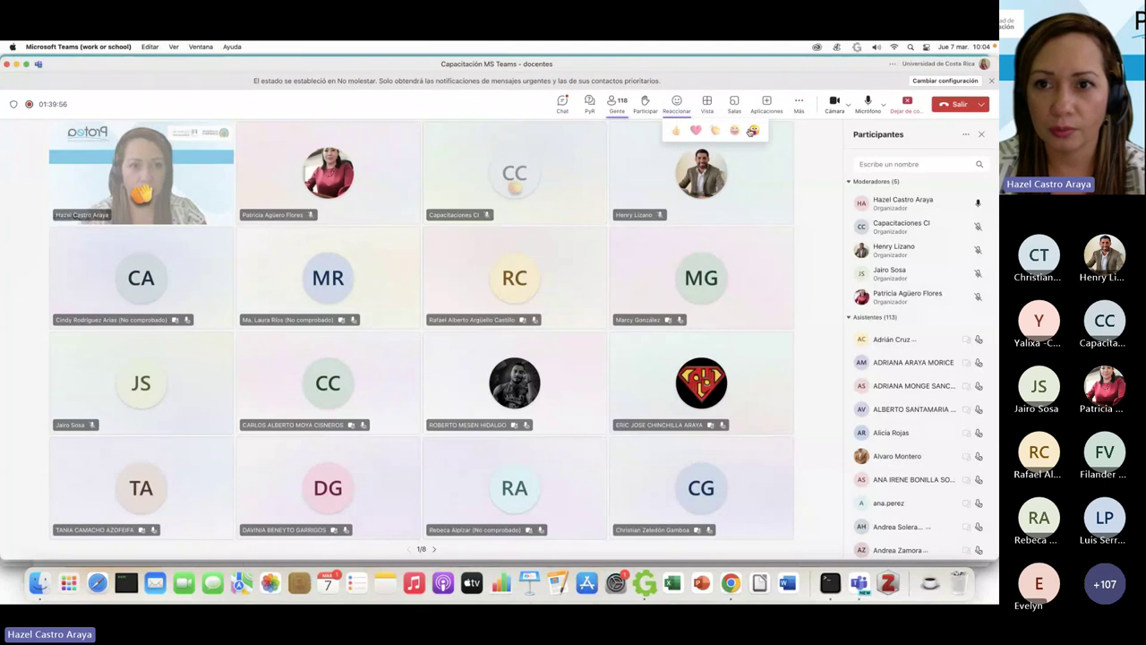
left_click(735, 126)
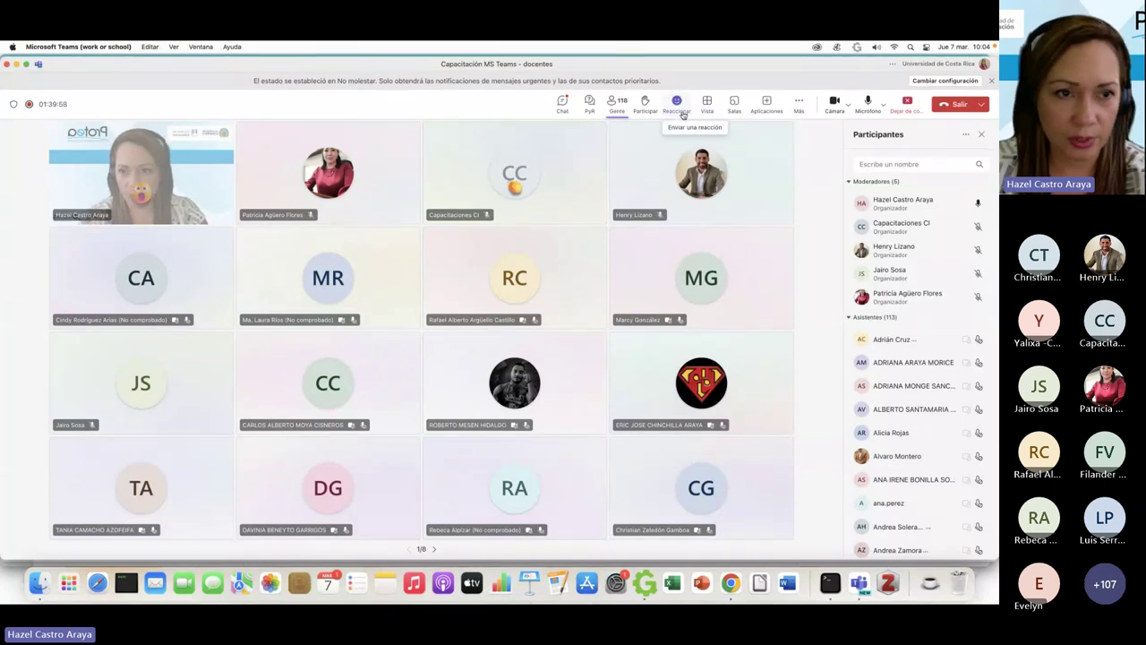